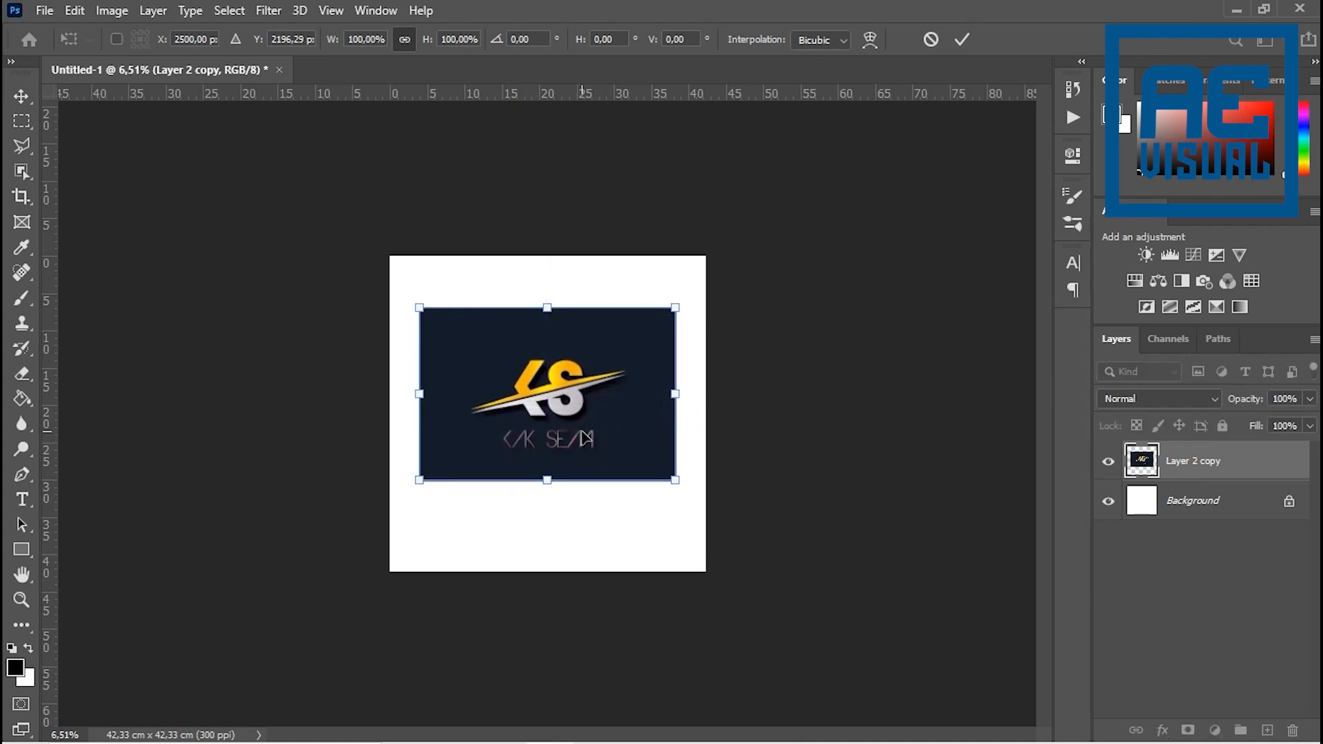
- Examine the KS reference logo image up close and within the whole canvas
scroll(625, 370, up, 14)
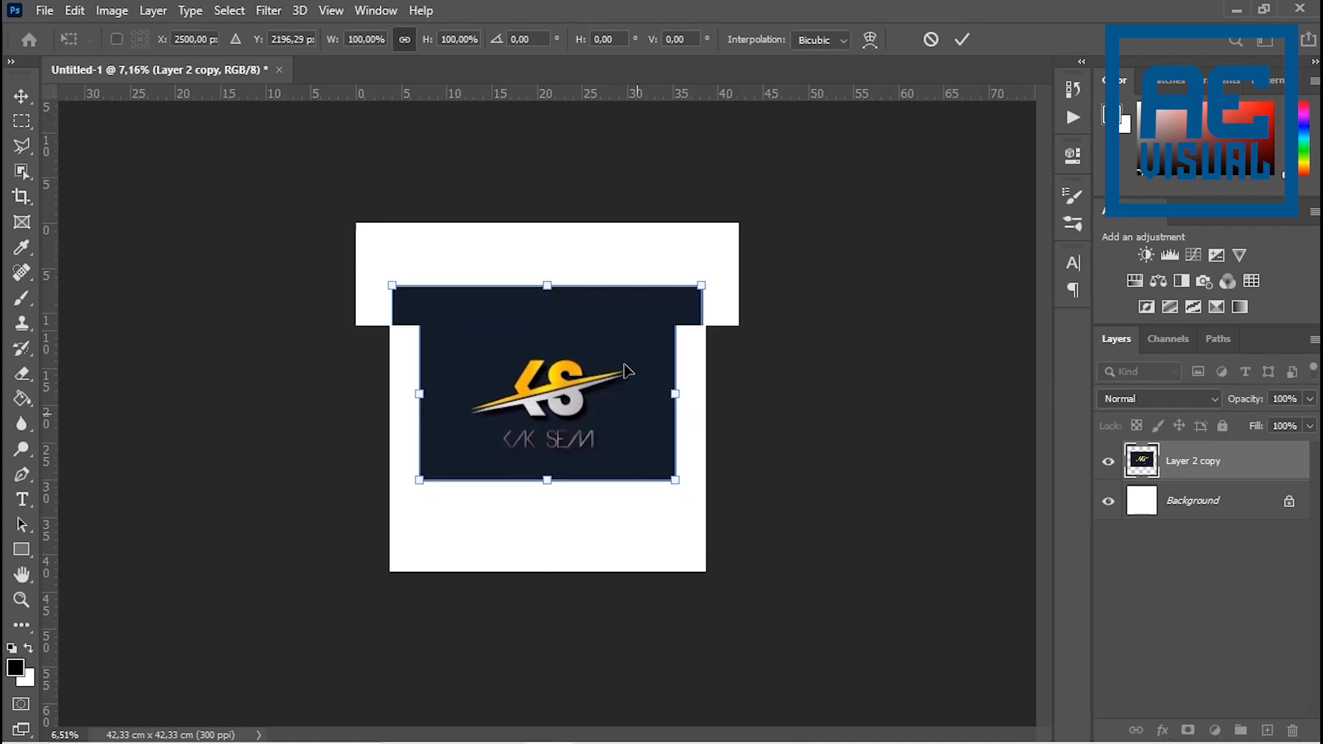
scroll(597, 335, down, 4)
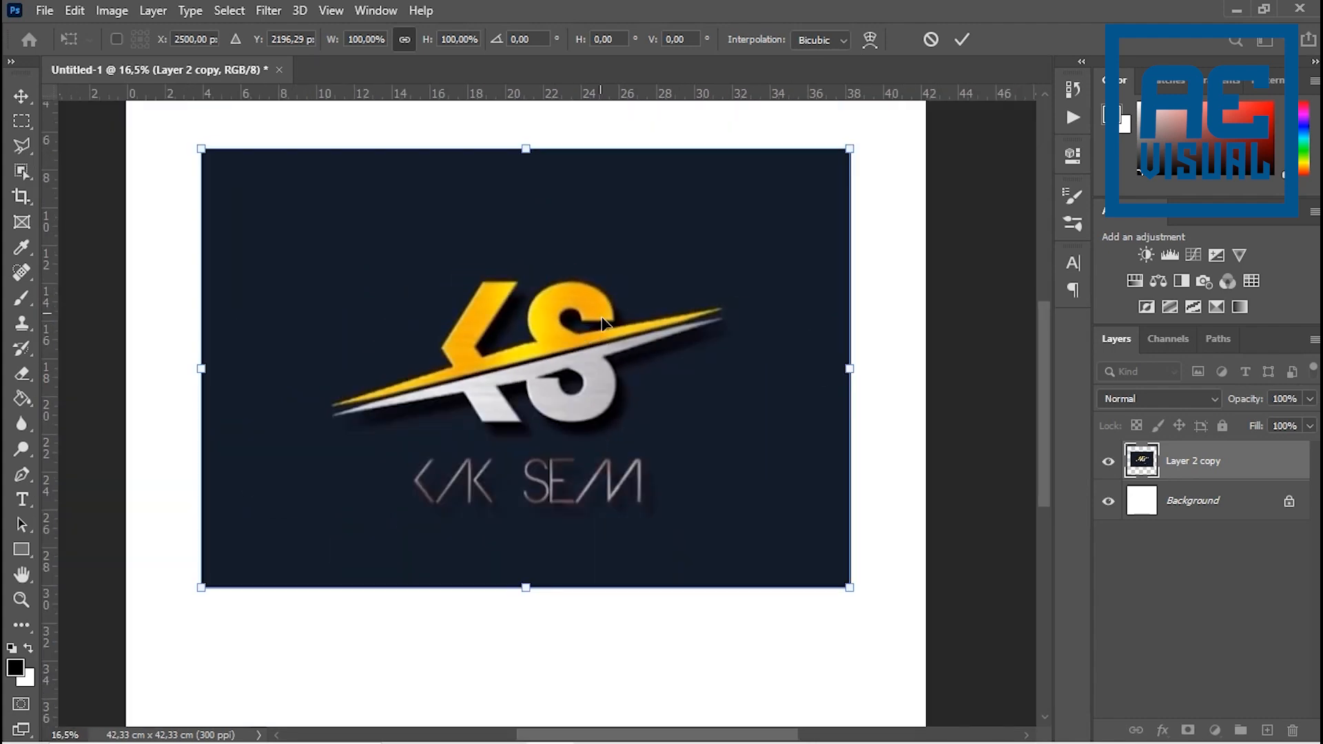
scroll(564, 317, down, 2)
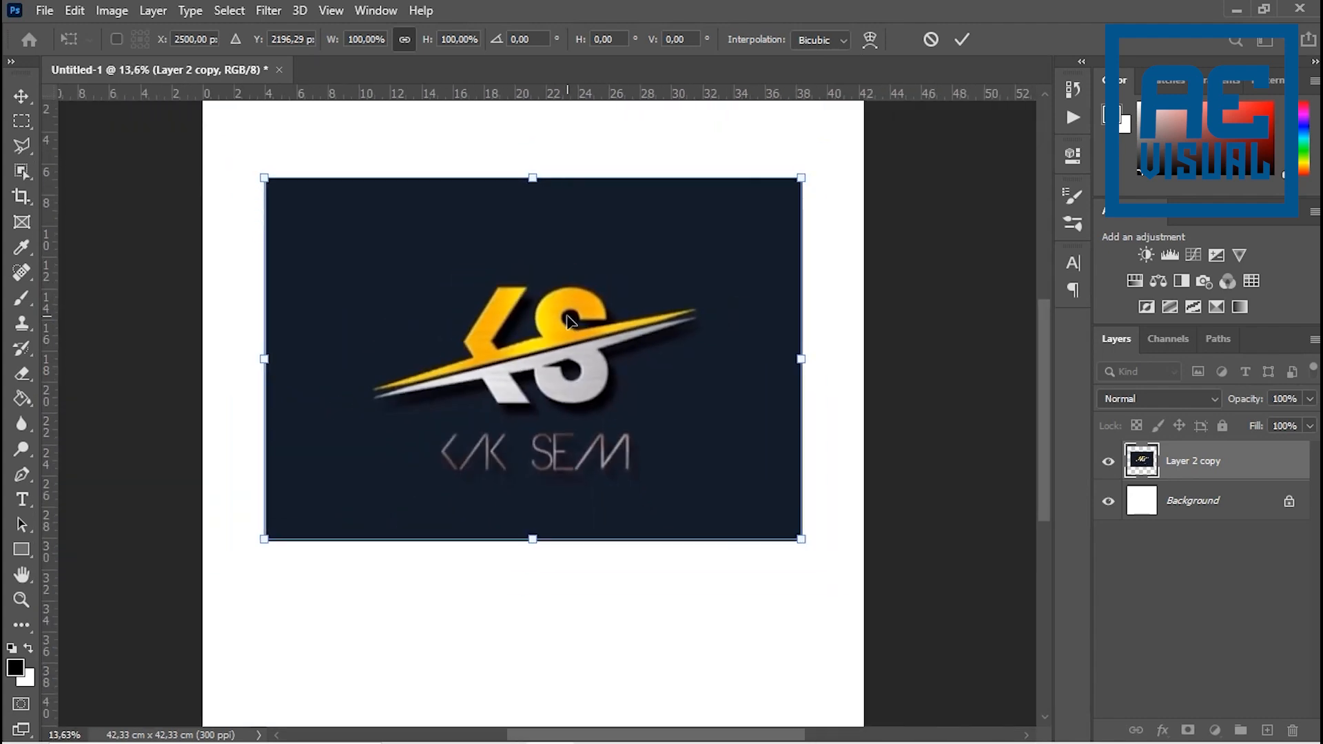
scroll(573, 317, up, 5)
scroll(575, 317, down, 3)
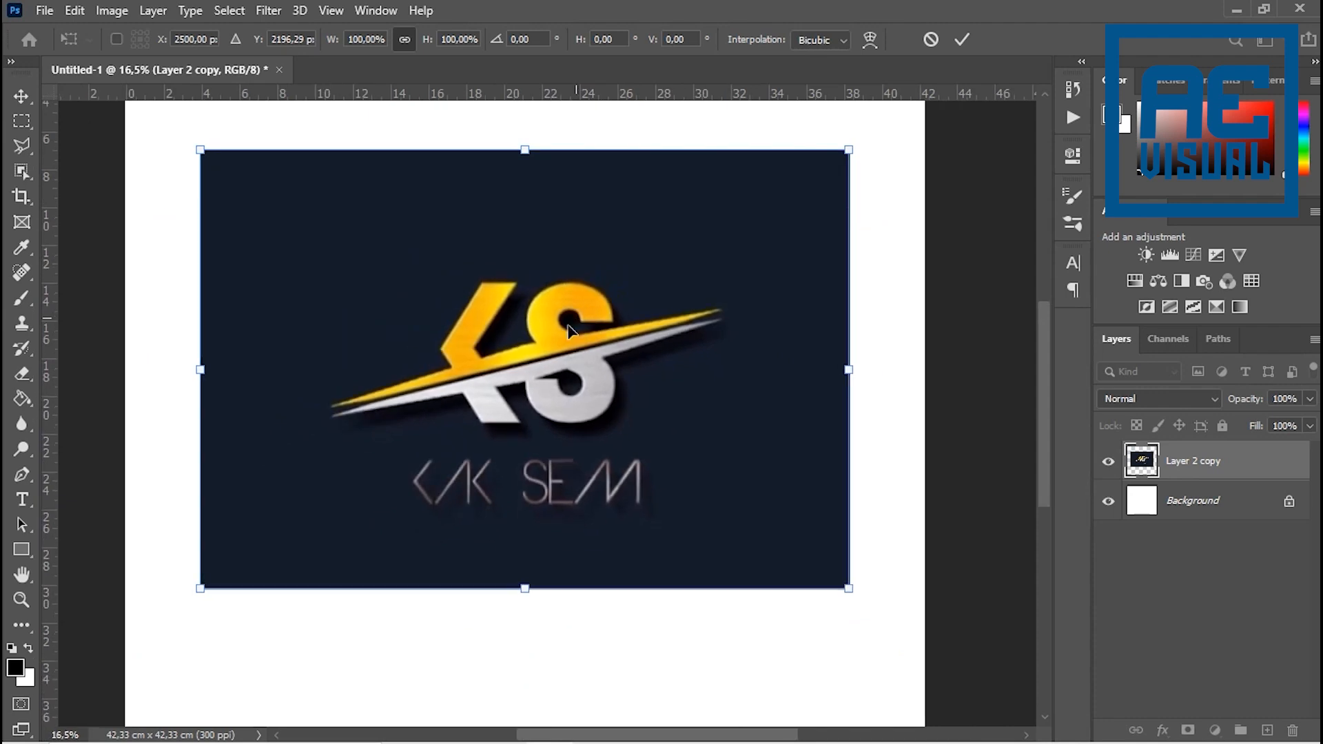
scroll(581, 334, up, 7)
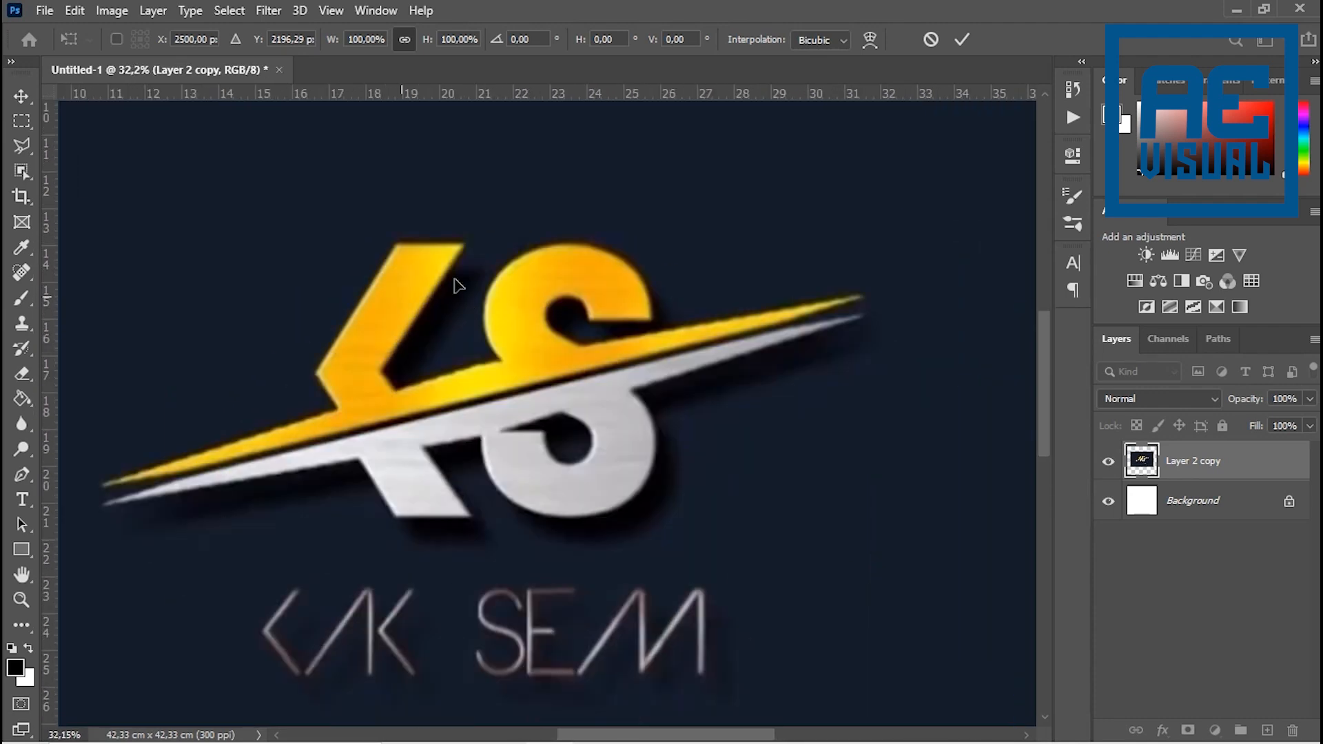
scroll(574, 360, down, 5)
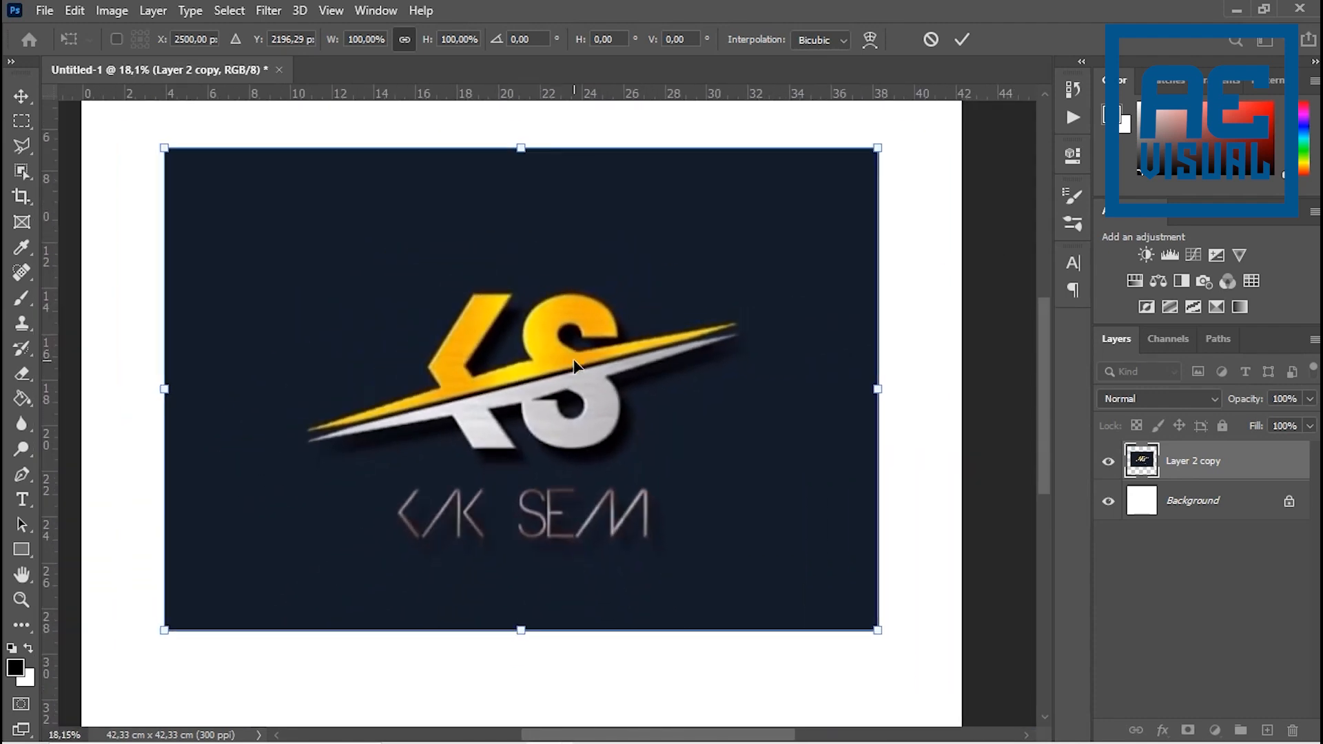
scroll(827, 561, down, 2)
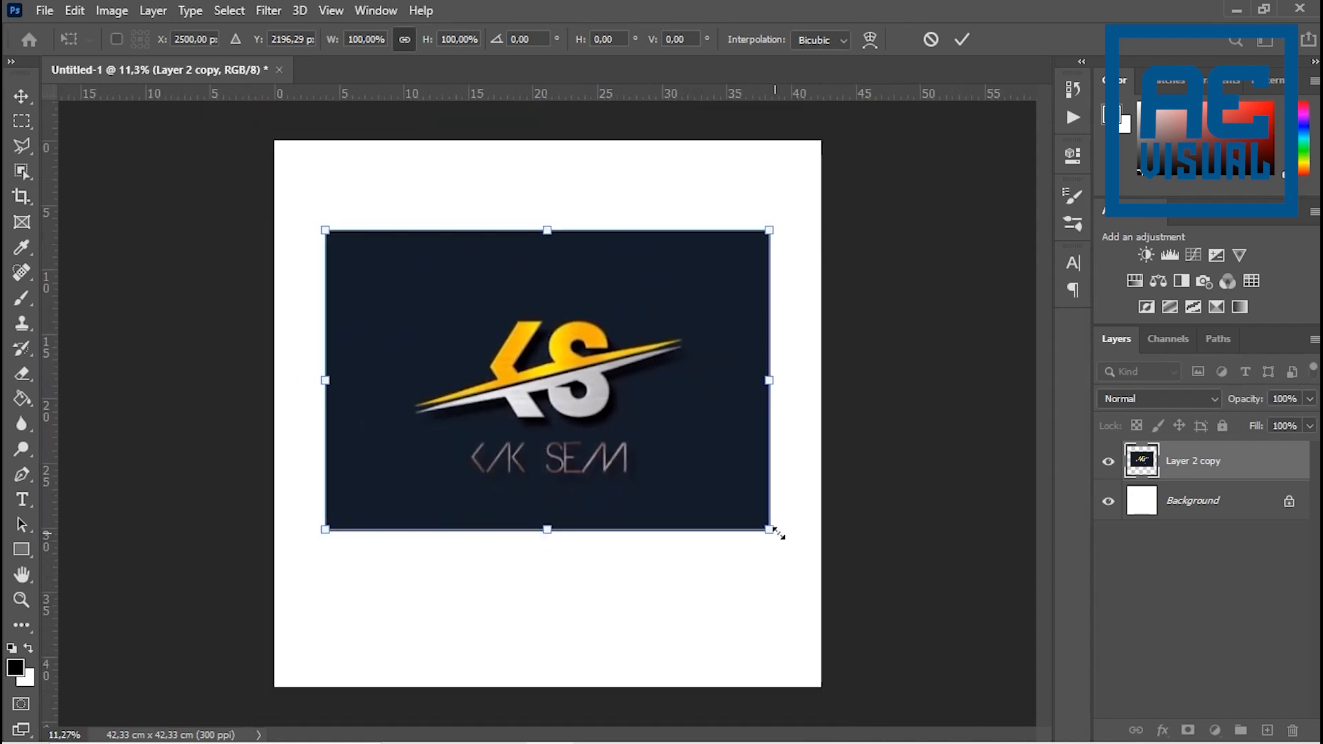
- Scale the logo image proportionally to 184.38%, position it over the canvas, commit the transform and nudge it slightly upward
drag(776, 536, 921, 738)
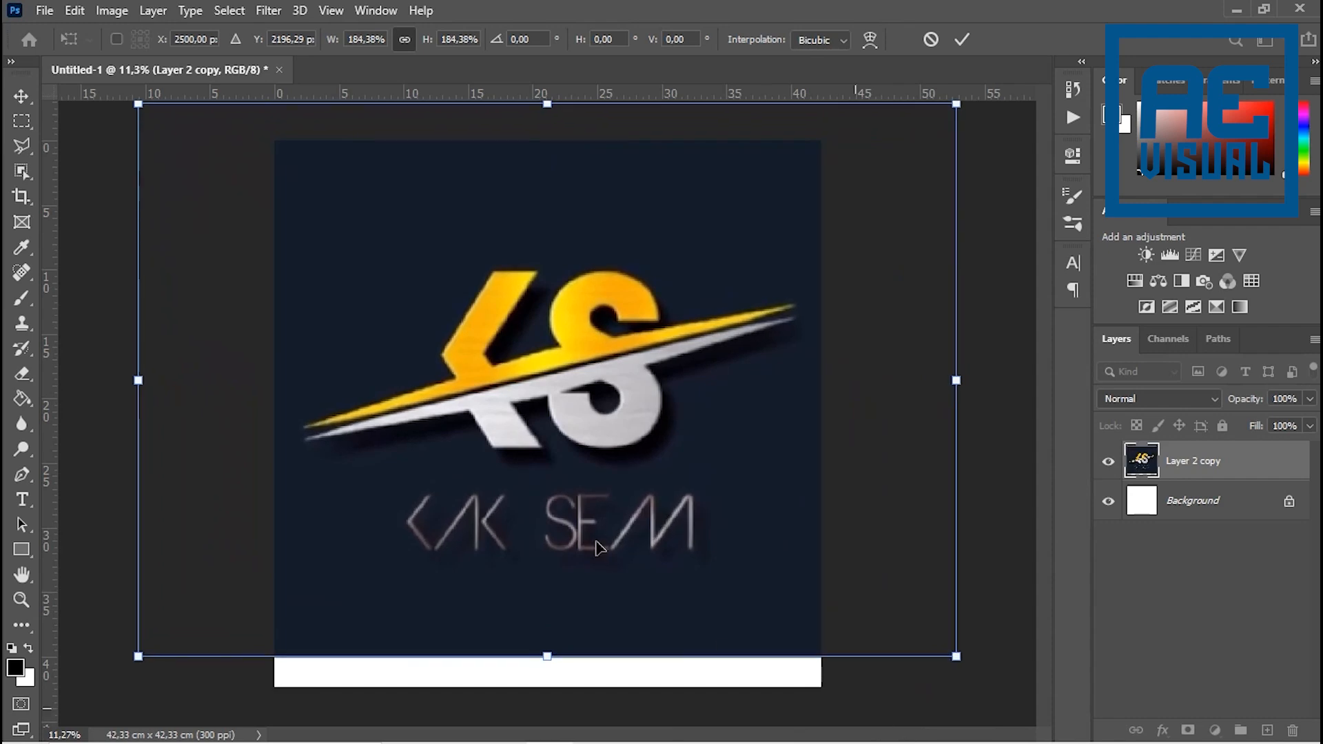
mouse_move(586, 408)
mouse_down()
mouse_move(577, 440)
mouse_move(589, 433)
mouse_up()
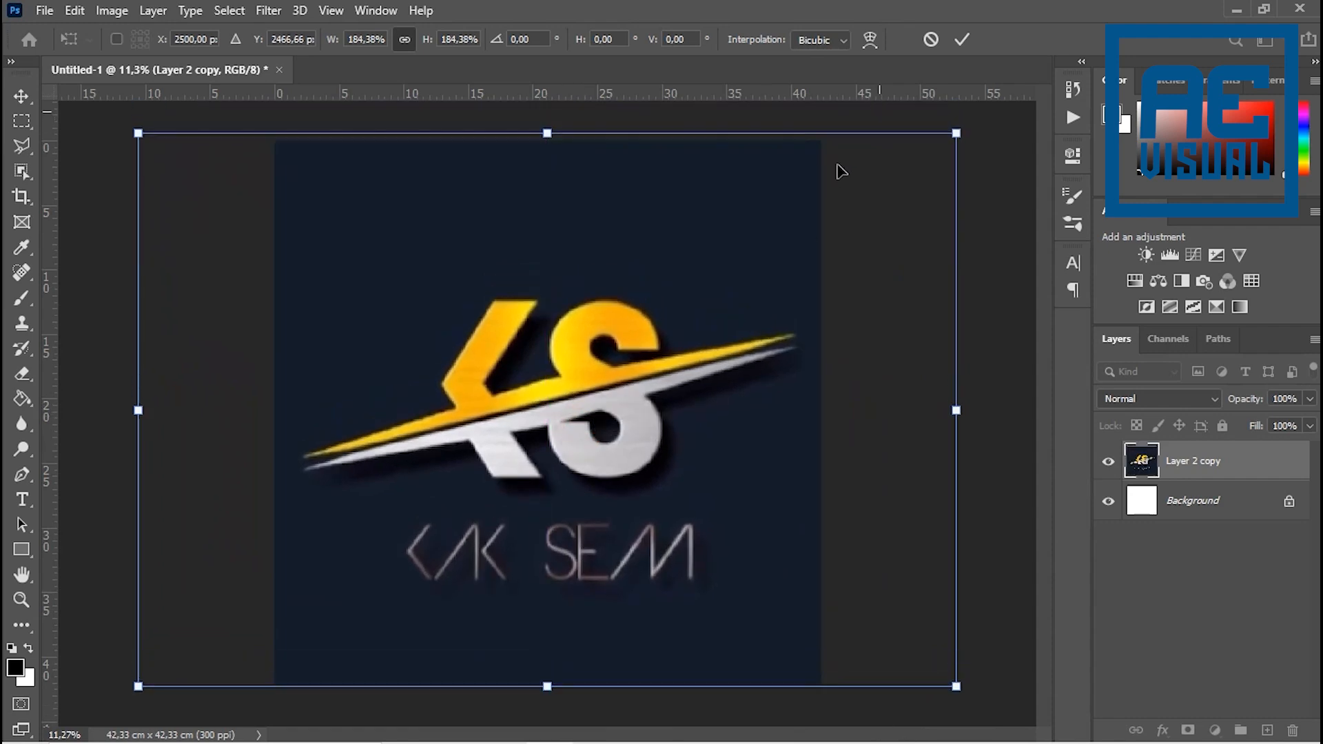
click(962, 40)
drag(586, 368, 586, 360)
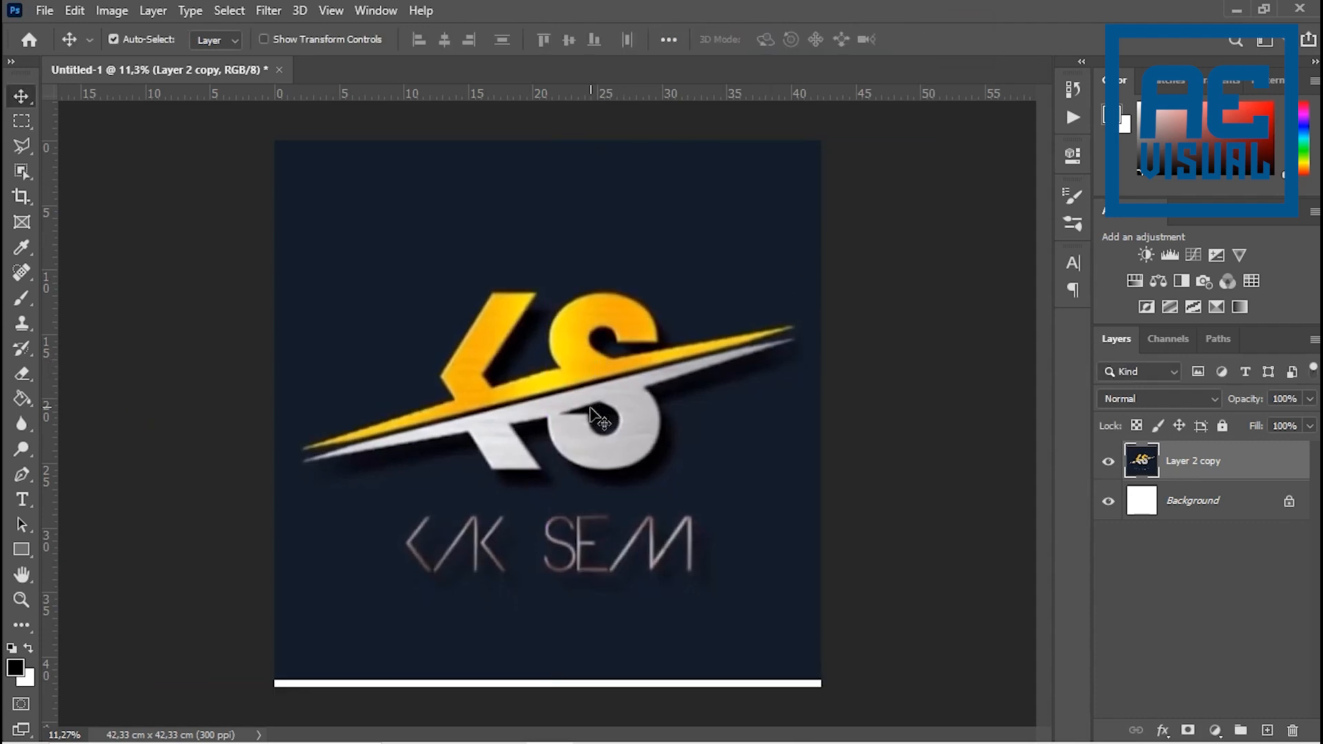
- Trace the silver swoosh with the Pen tool in Shape mode as a closed three-point black shape about 4487 × 1123 px
scroll(679, 409, up, 1)
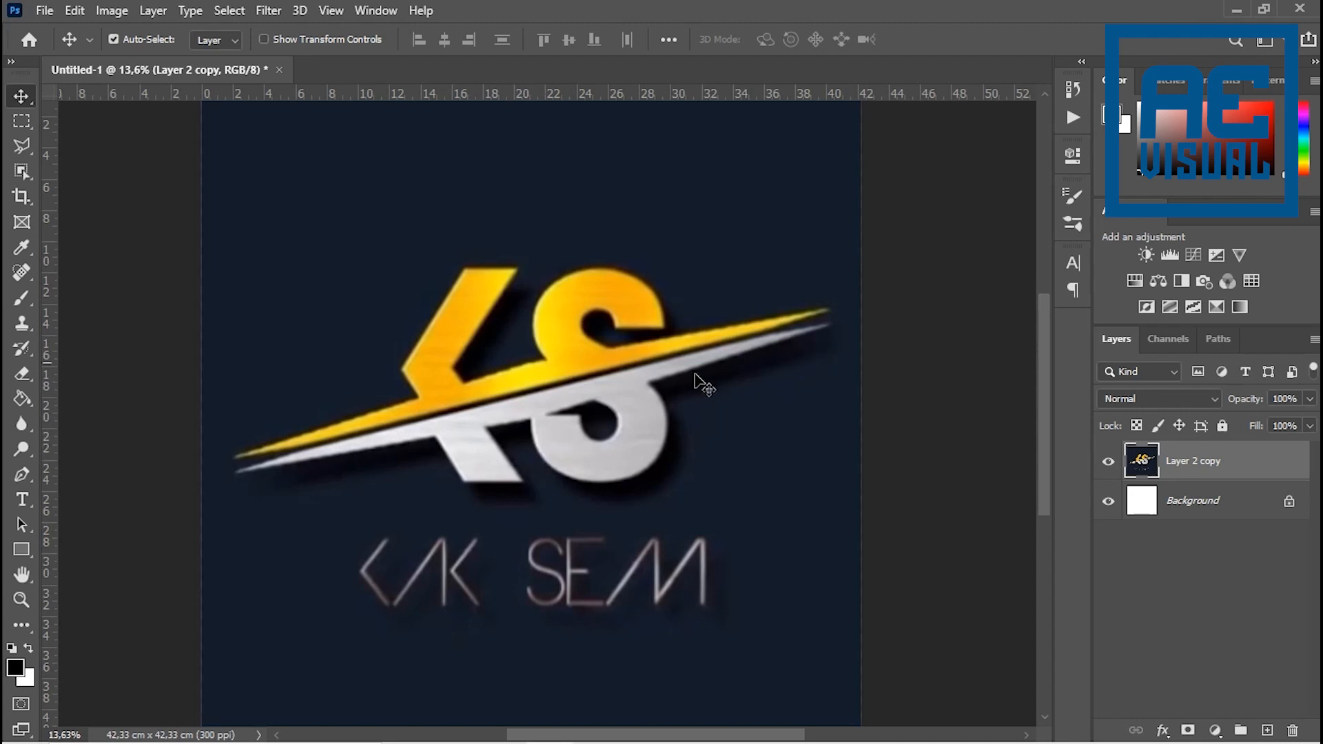
click(23, 475)
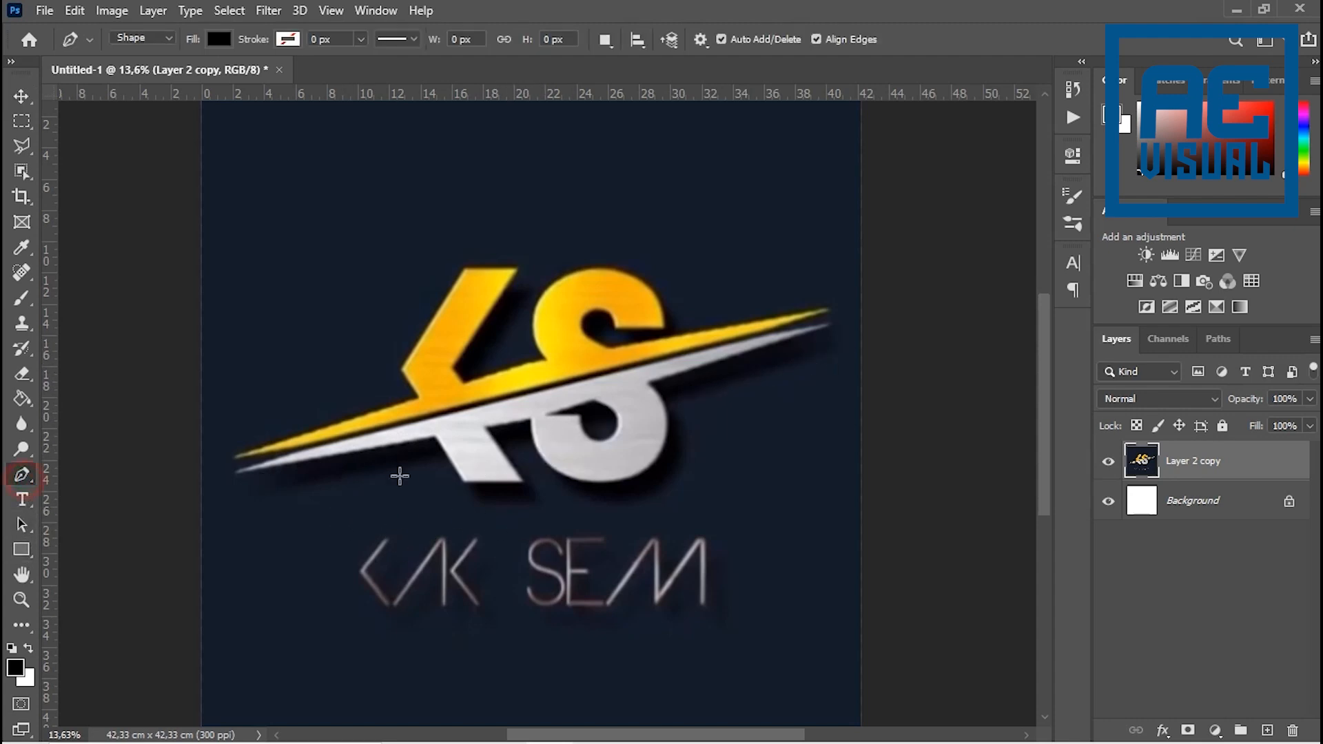
scroll(452, 458, up, 8)
drag(484, 455, 642, 466)
key(Caps_Lock)
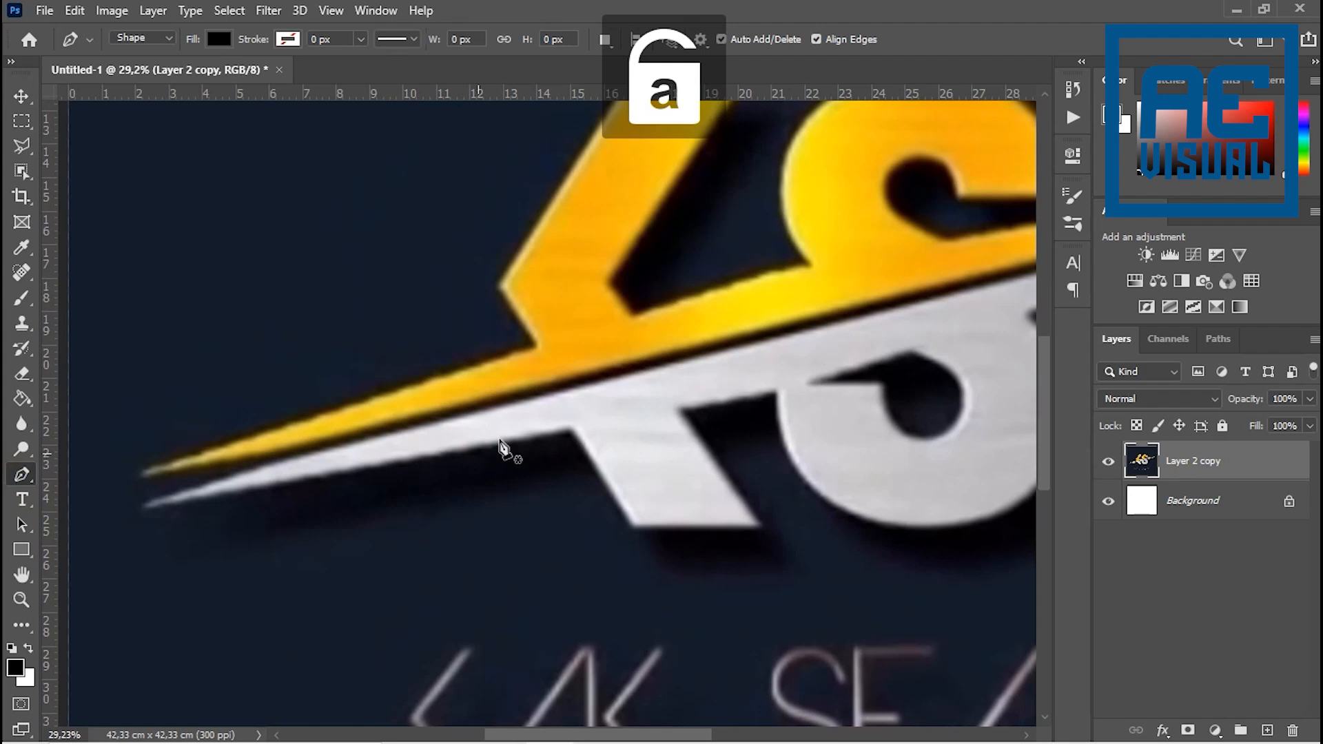
scroll(458, 496, down, 2)
drag(462, 490, 422, 498)
scroll(353, 506, up, 3)
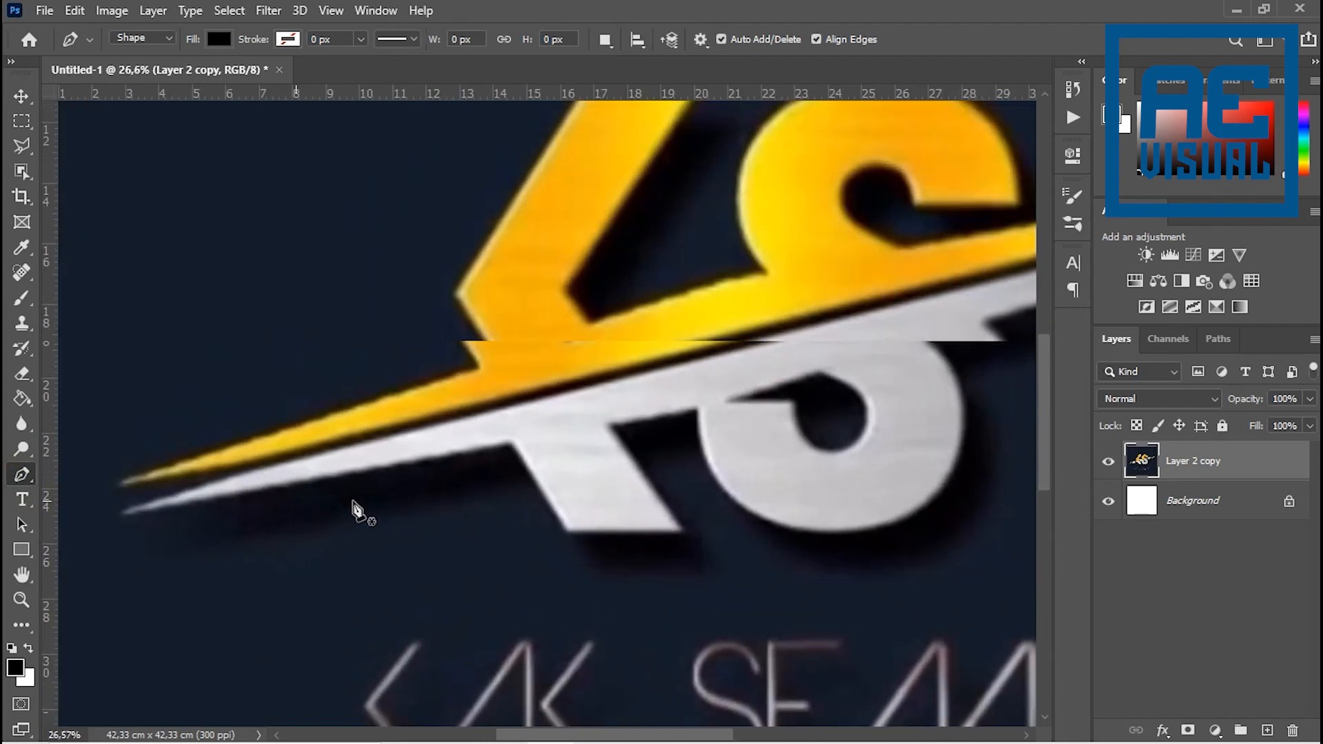
drag(302, 526, 478, 529)
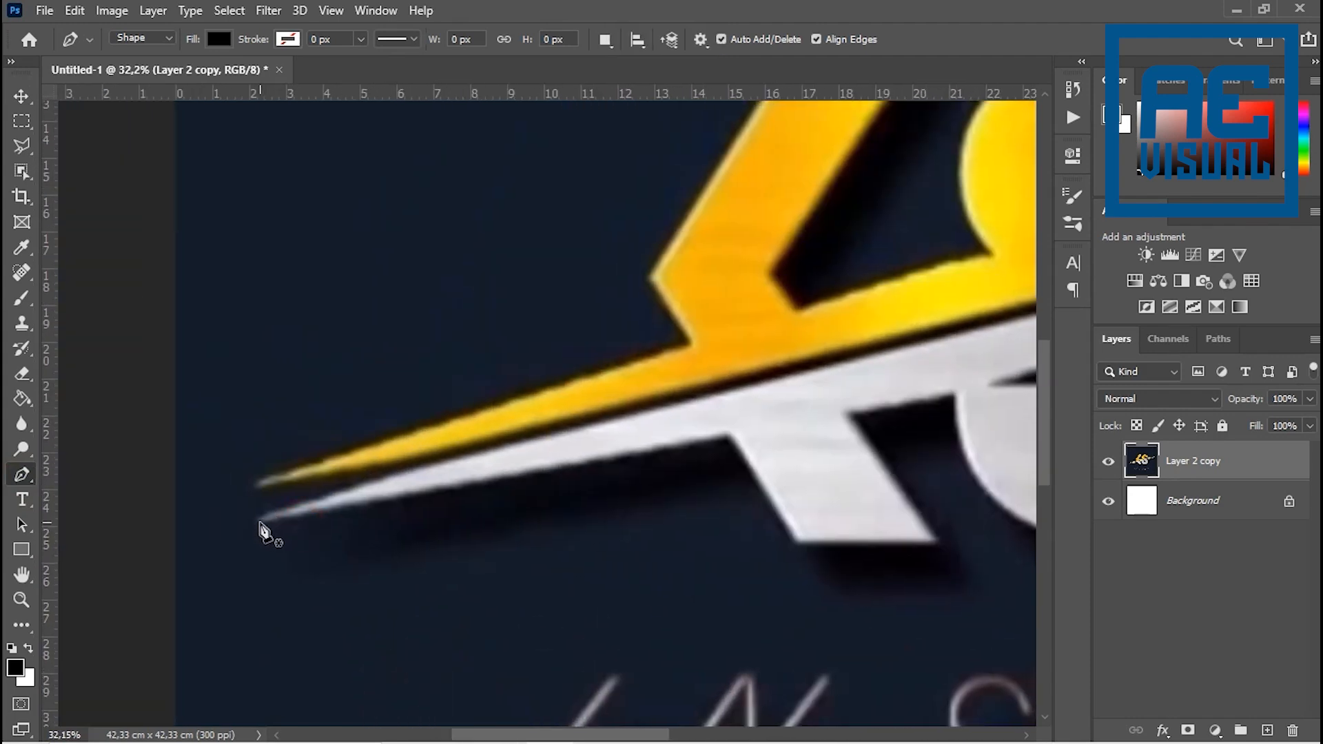
click(261, 525)
scroll(292, 549, right, 5)
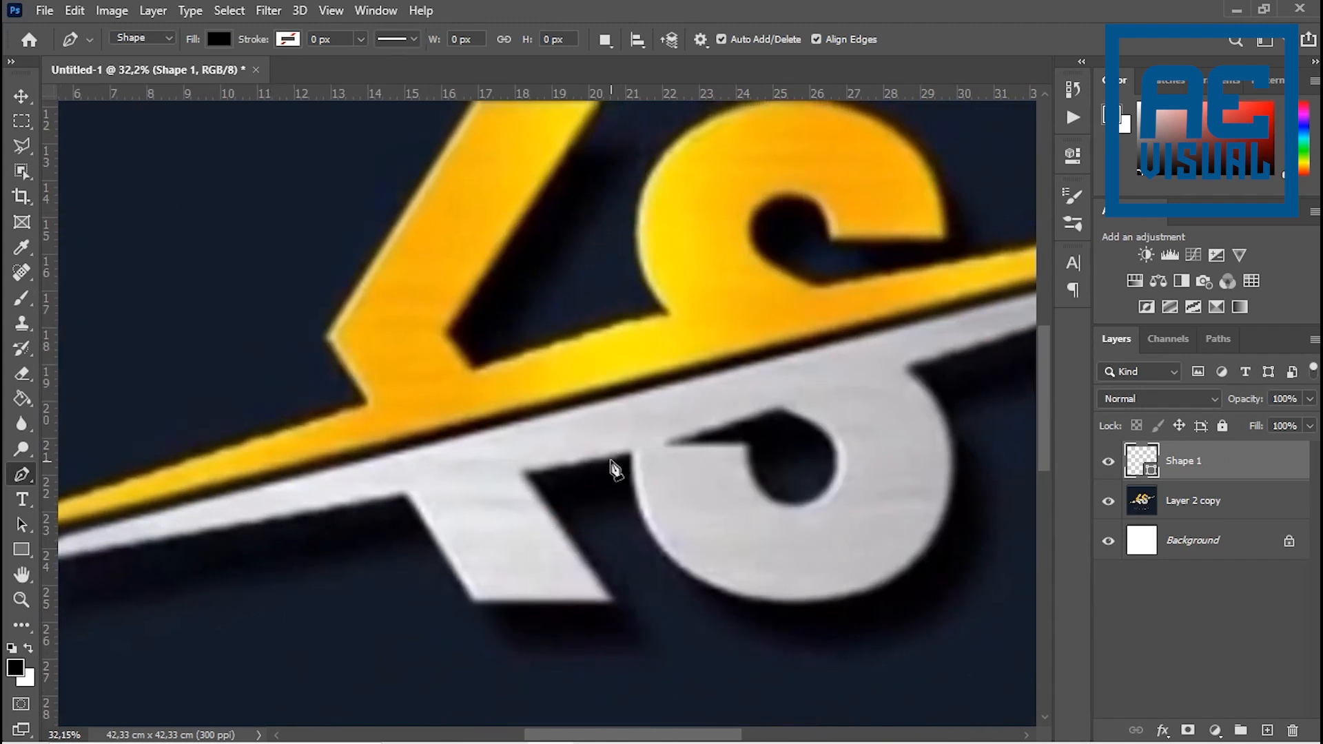
click(611, 460)
scroll(655, 449, right, 6)
scroll(655, 449, up, 3)
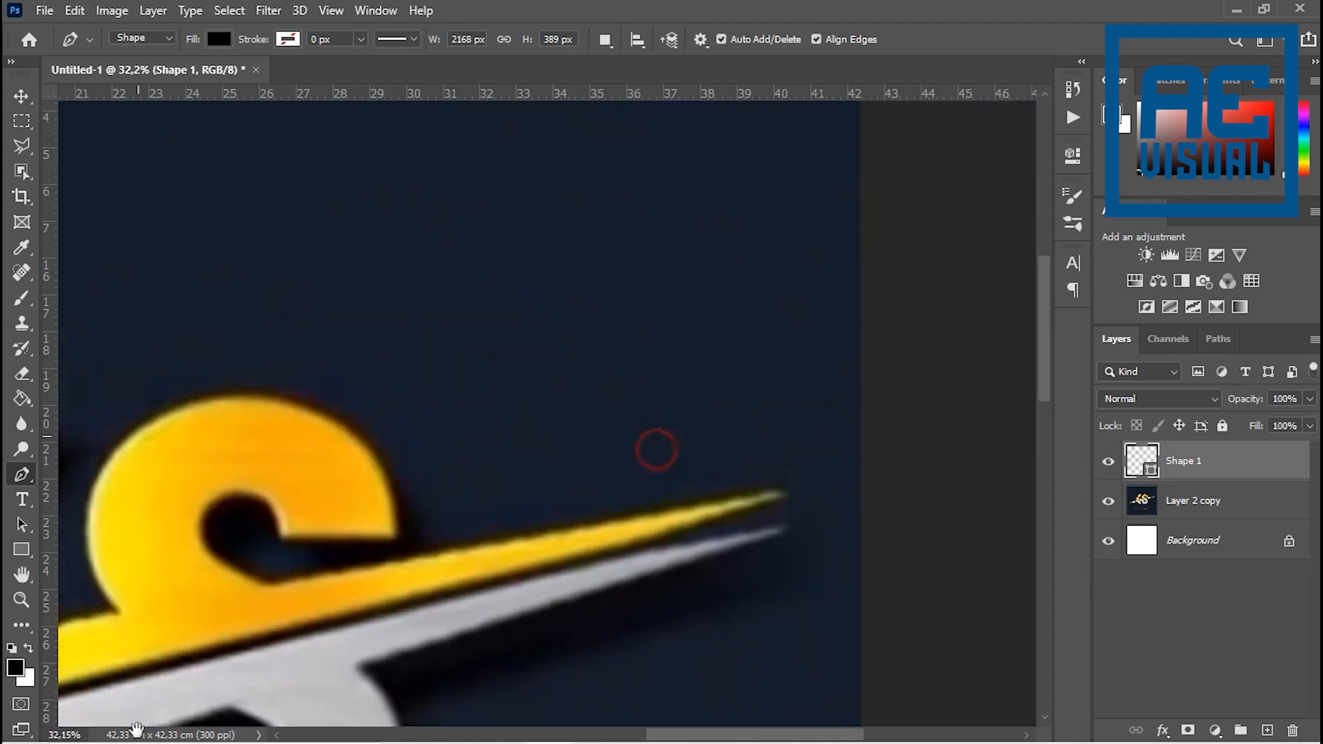
click(781, 515)
drag(390, 663, 996, 394)
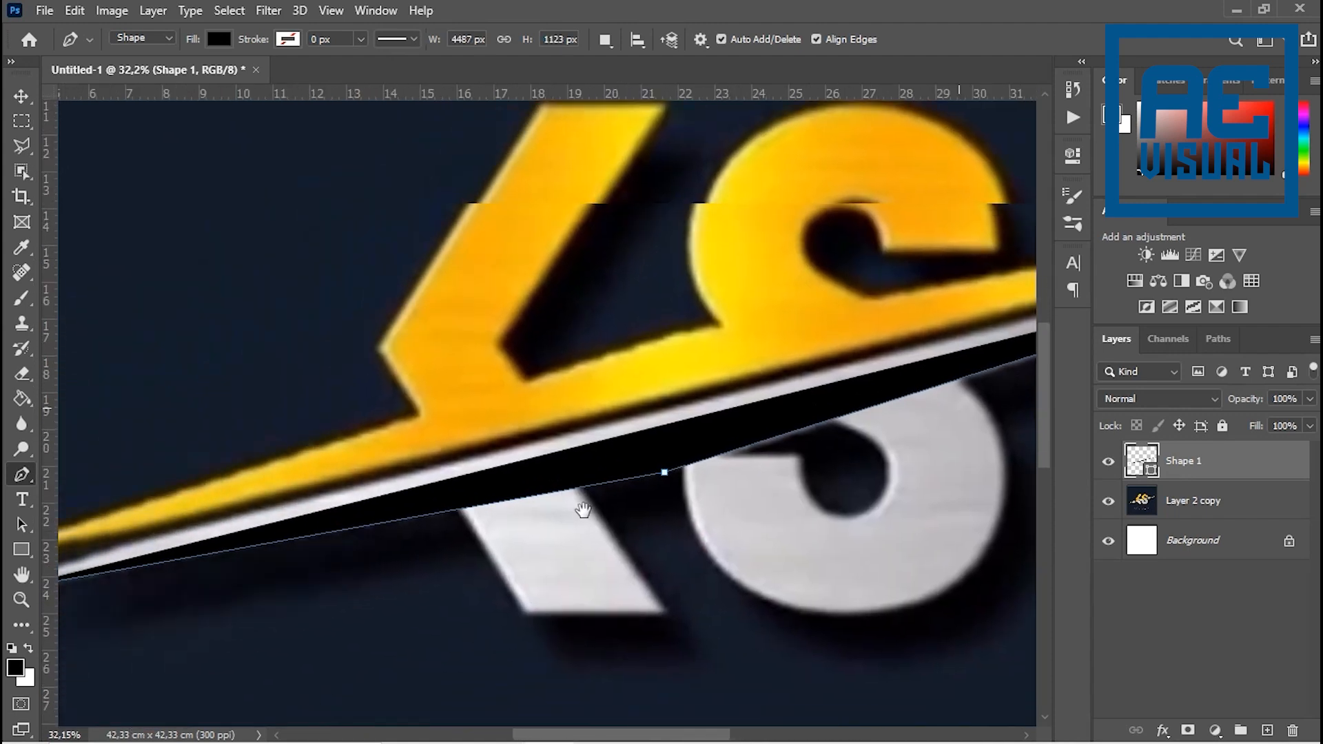
drag(151, 580, 464, 552)
click(301, 567)
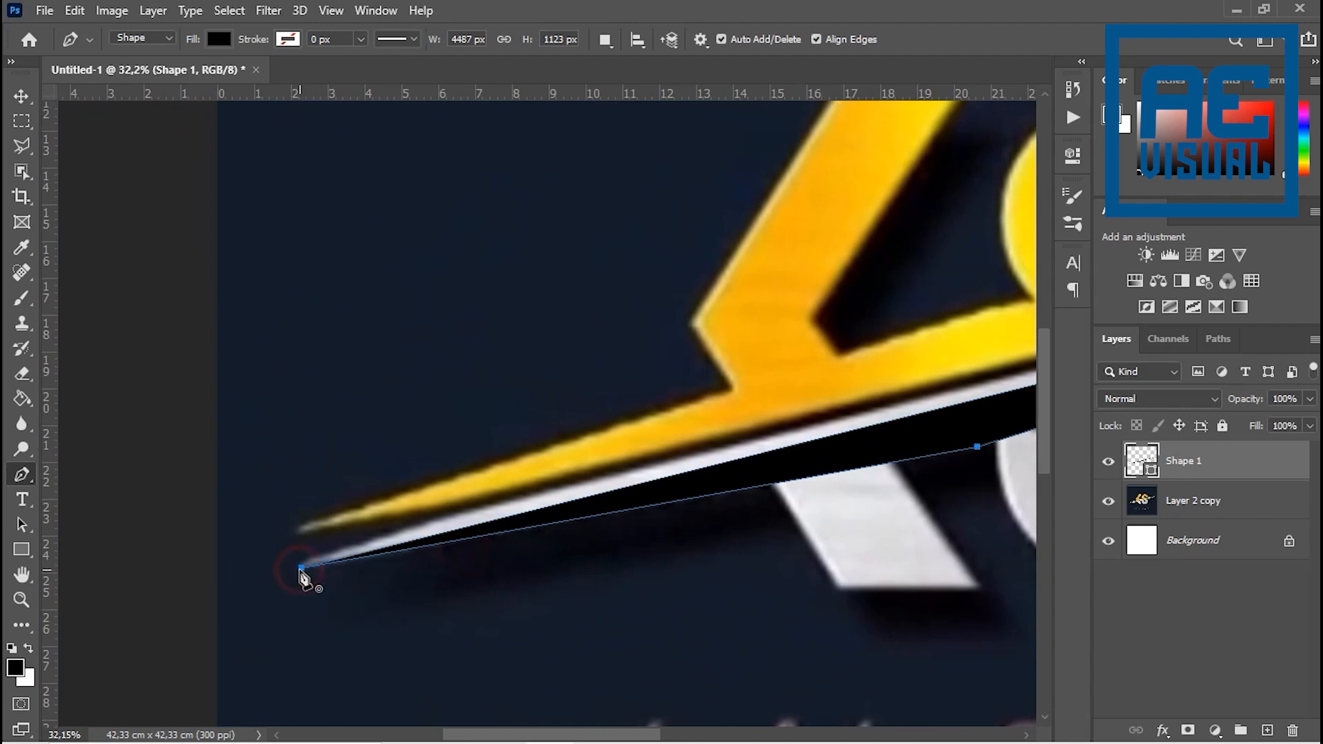
scroll(234, 579, right, 10)
scroll(233, 579, up, 1)
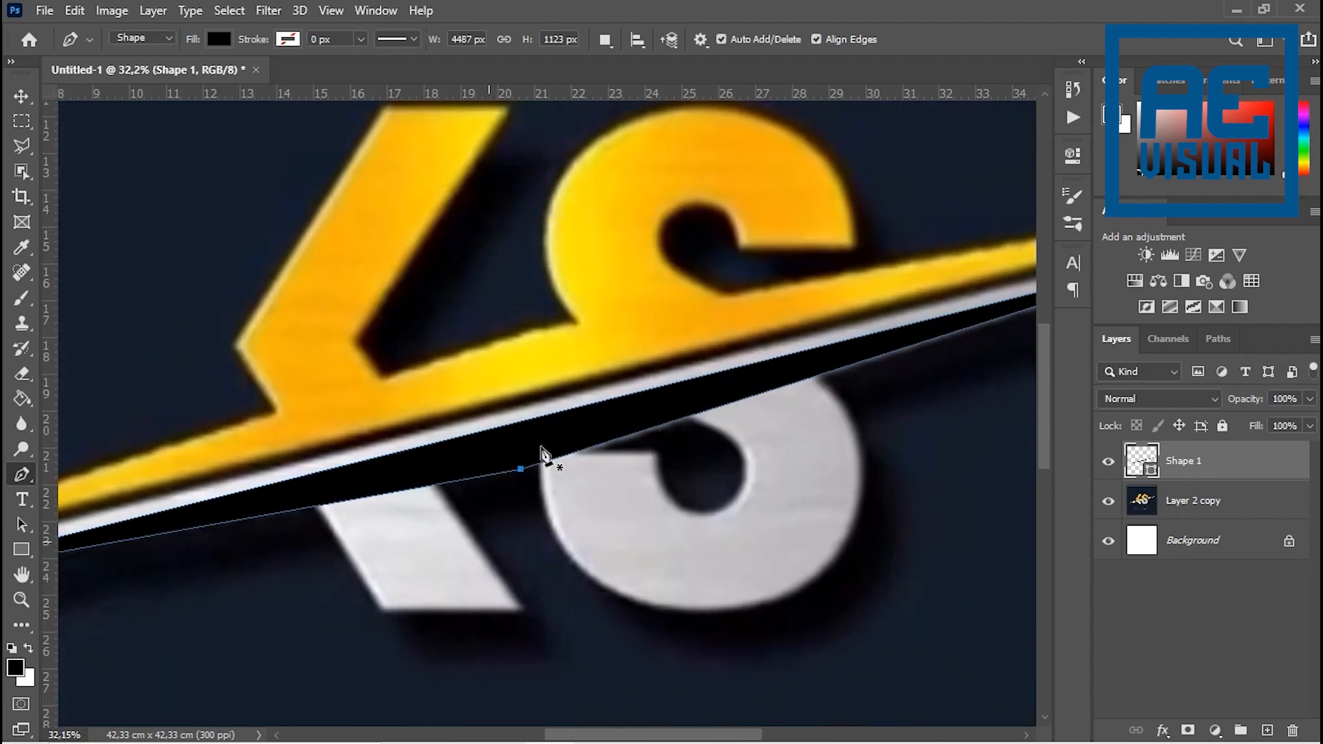
scroll(538, 457, down, 3)
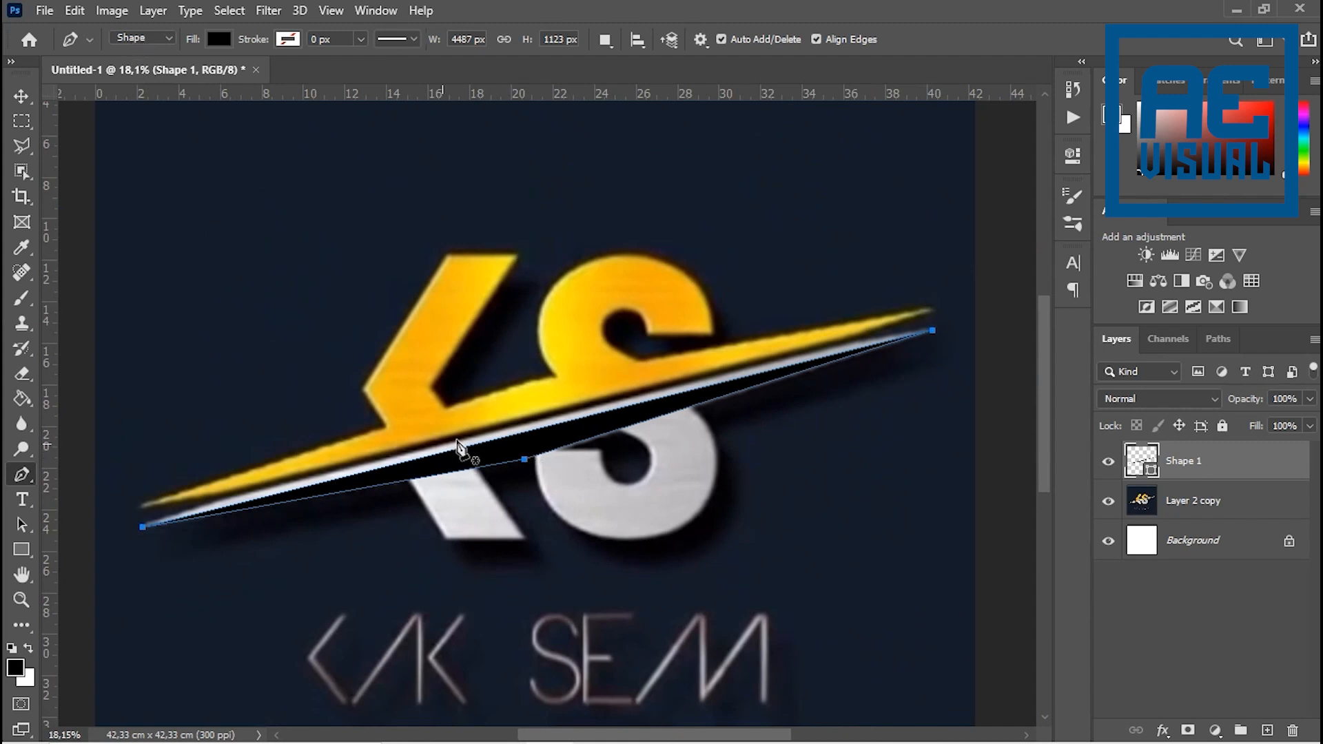
click(170, 40)
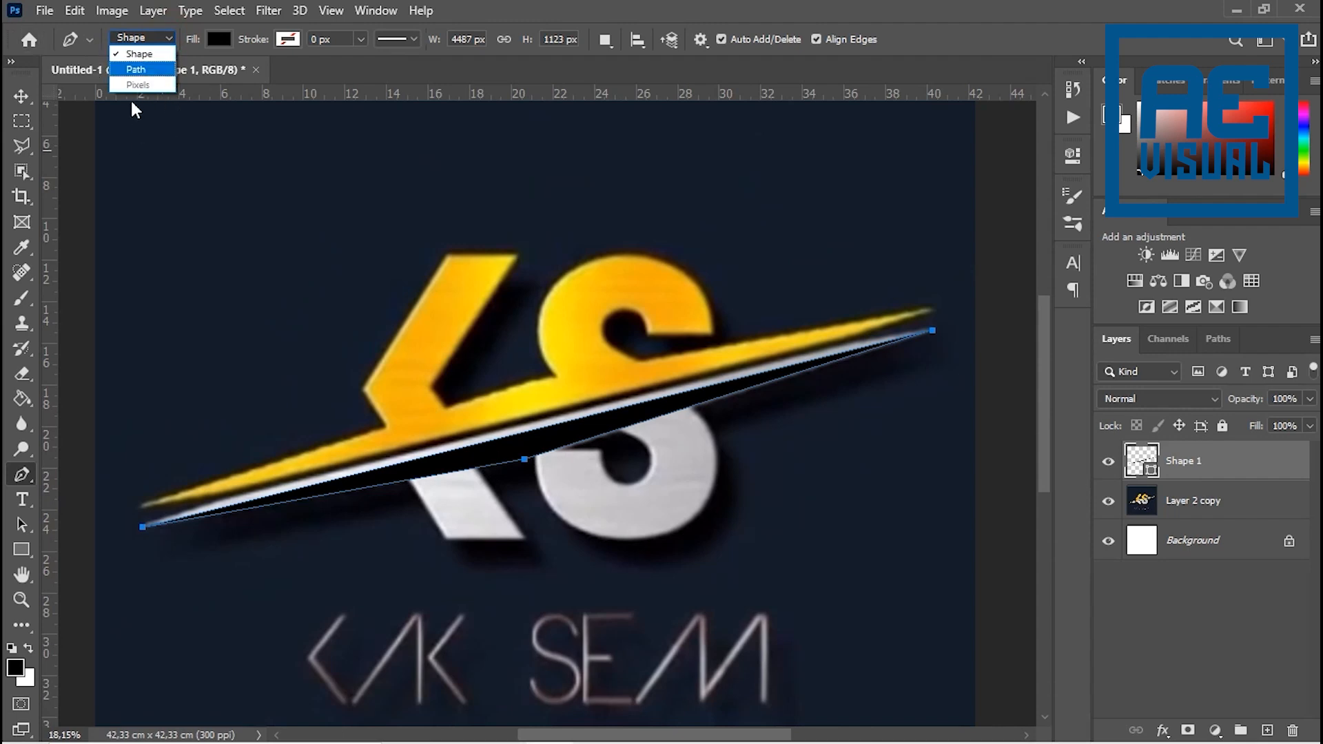
click(171, 40)
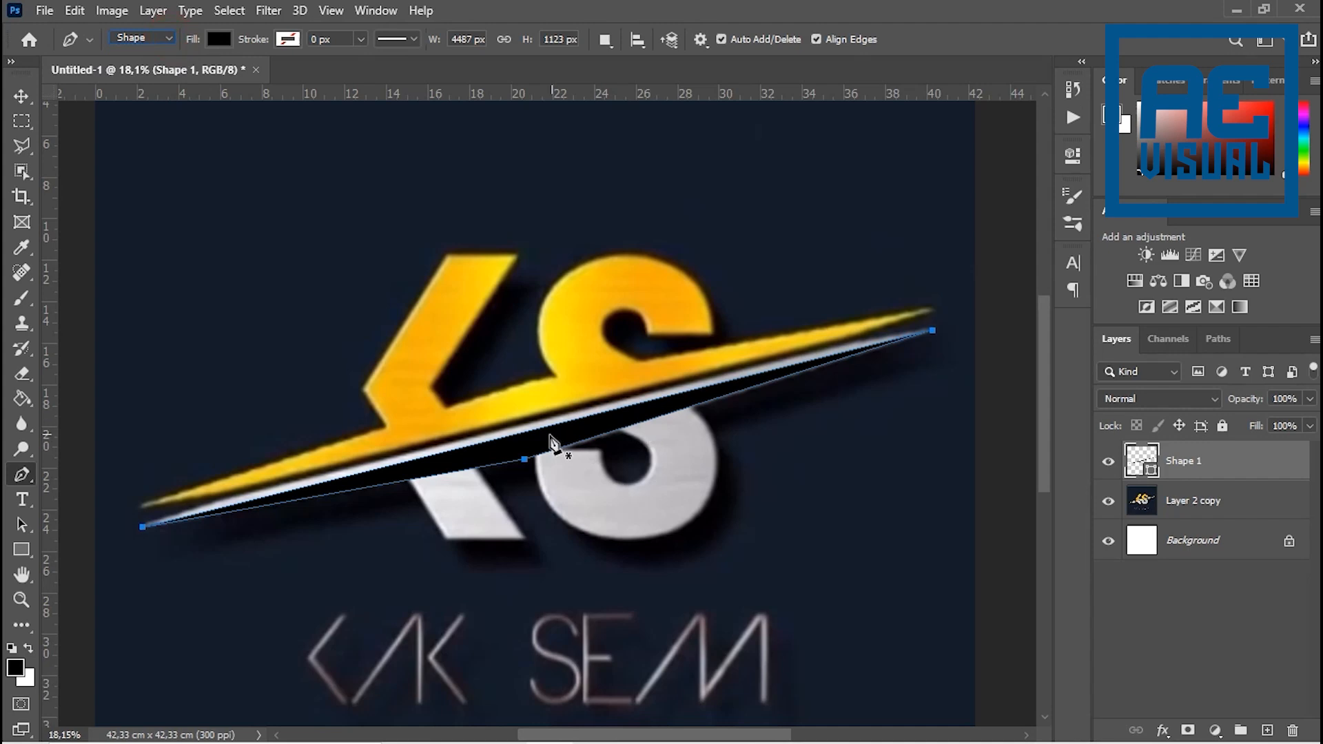
- Add an anchor point at the middle of the black shape's upper edge and move it up to the silver swoosh's edge
click(524, 458)
drag(1043, 418, 1039, 415)
click(518, 446)
drag(518, 447, 515, 437)
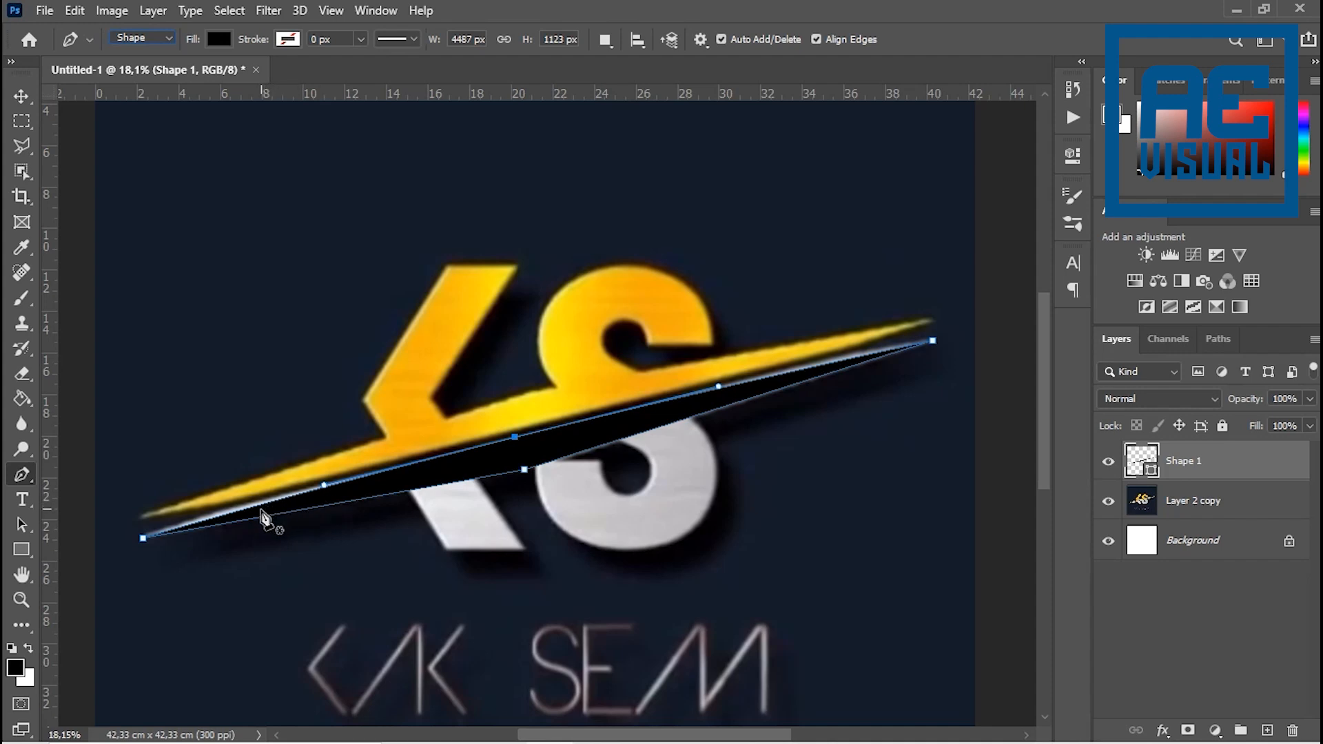
- Add an anchor point on the upper edge near the swoosh's left tip and shift it to cover the remaining silver
scroll(292, 508, up, 5)
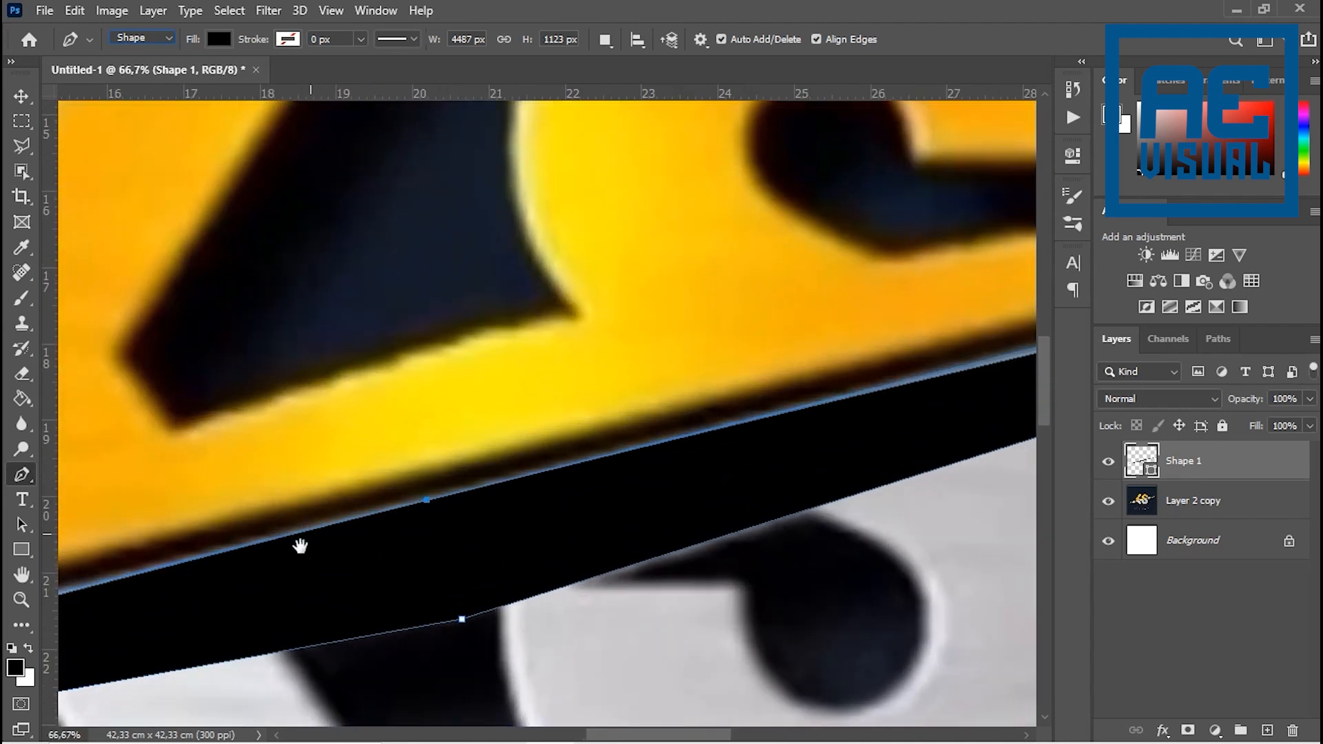
drag(299, 549, 1066, 287)
drag(520, 397, 584, 429)
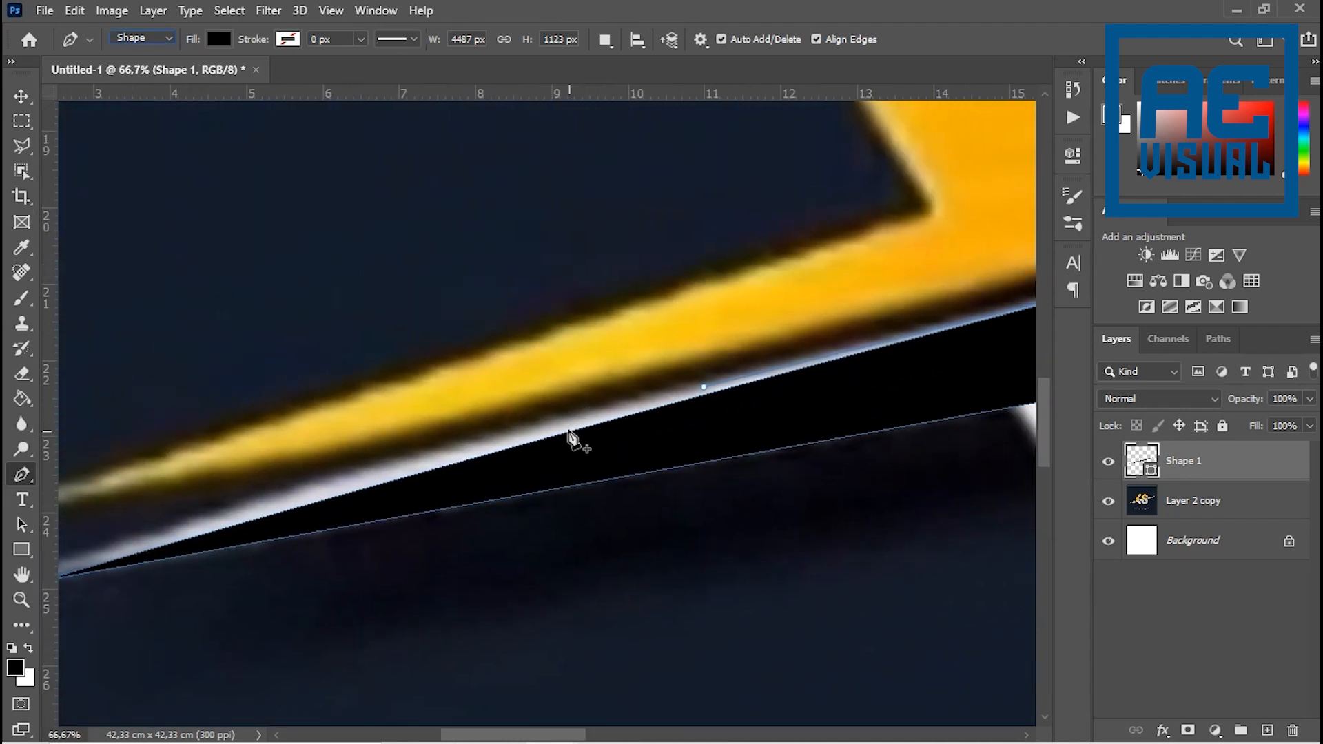
click(559, 435)
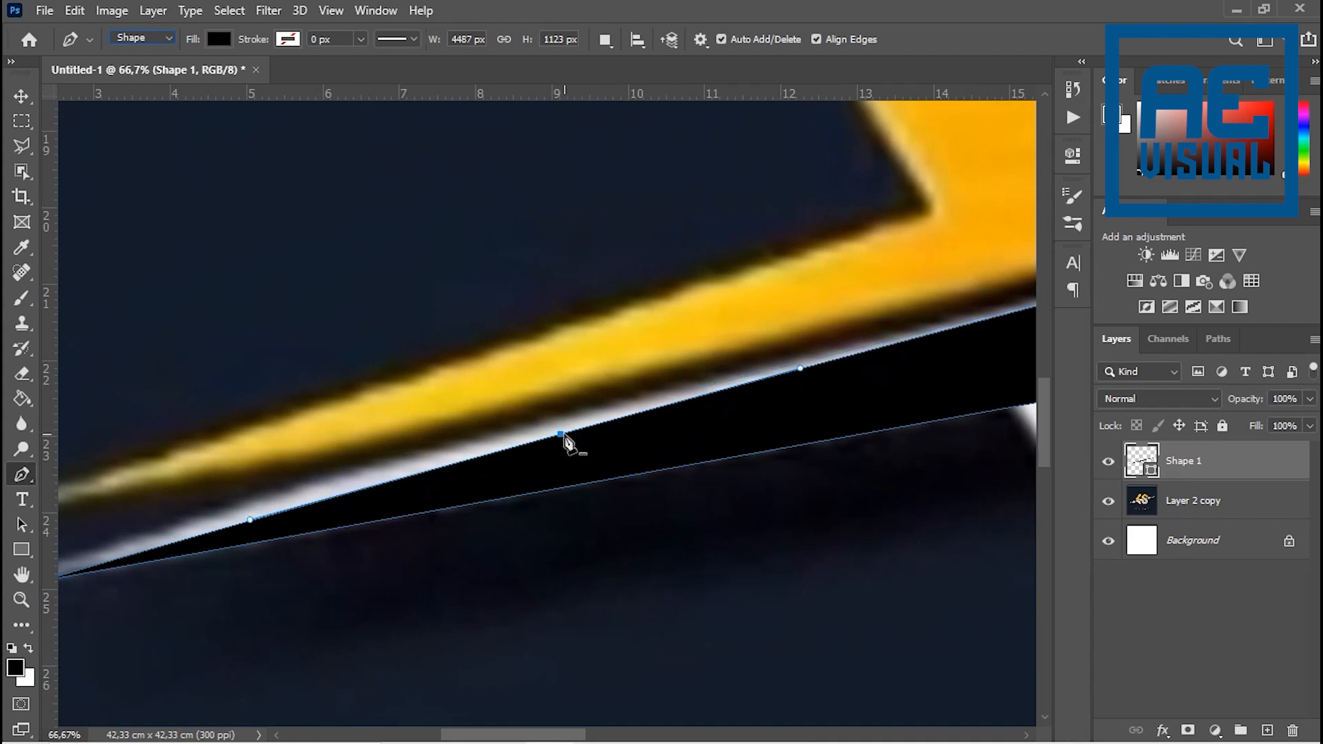
drag(560, 438, 513, 434)
- Add an anchor point on the upper edge toward the swoosh's right tip and align it with the silver outline
key(space)
drag(732, 455, 542, 493)
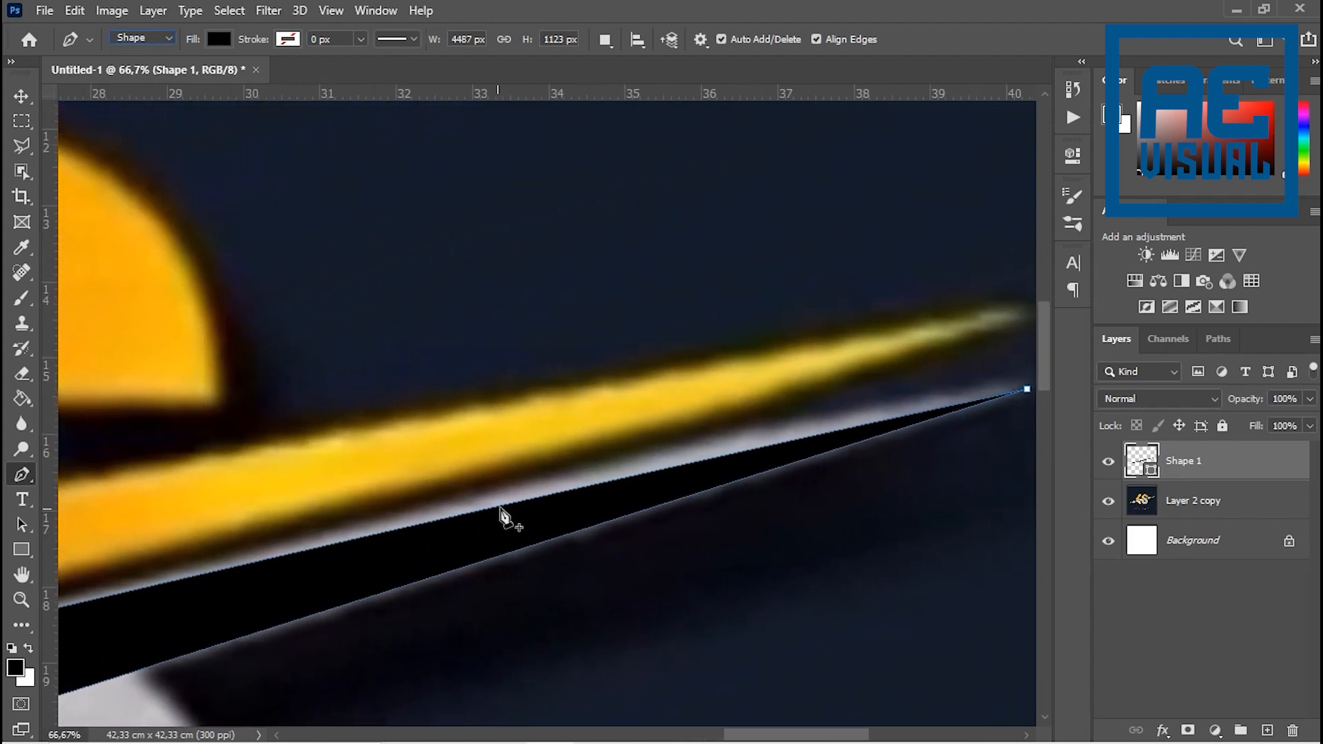
click(501, 508)
drag(521, 491, 522, 492)
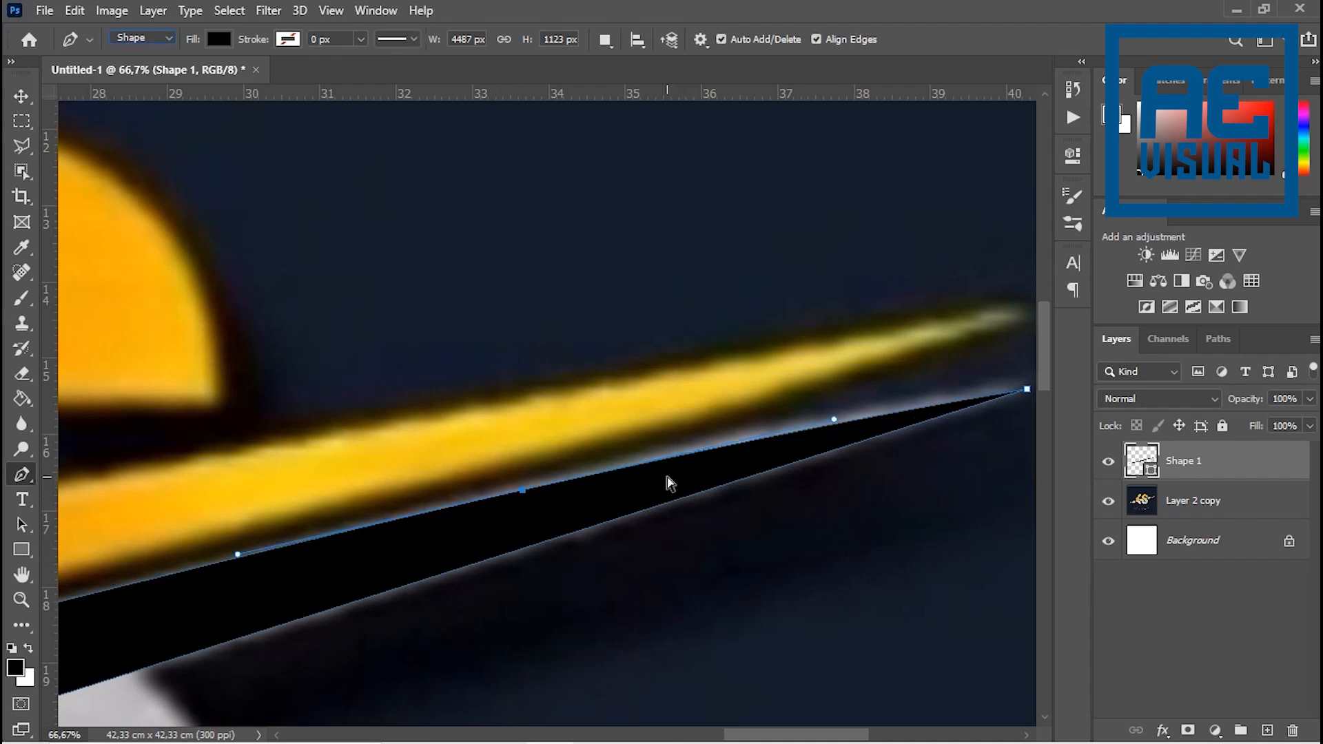
- Trace the yellow swoosh with the Pen tool as a separate closed four-point black shape about 4480 × 1124 px
key(ctrl+minus)
key(ctrl+minus)
key(ctrl+minus)
drag(255, 551, 701, 464)
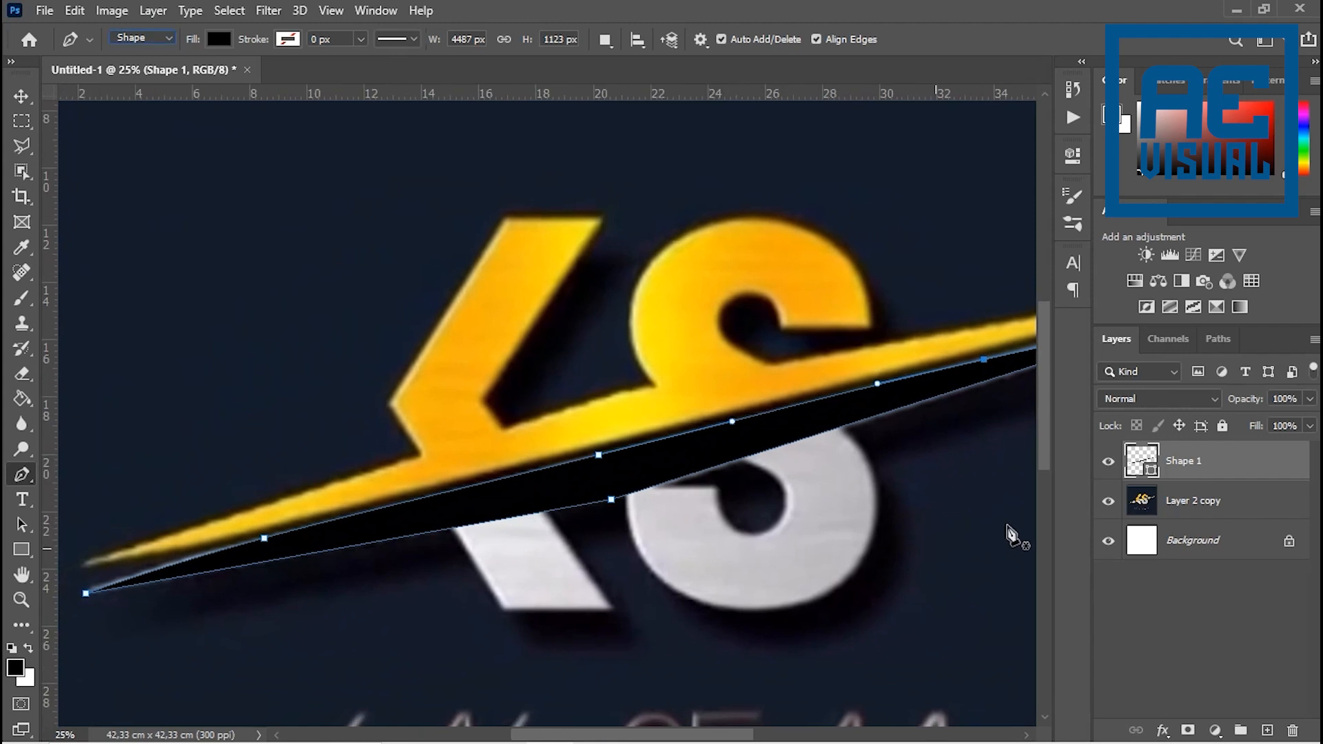
click(1202, 497)
click(1190, 464)
drag(658, 476, 402, 605)
click(362, 519)
click(915, 421)
mouse_move(502, 558)
mouse_down()
mouse_move(918, 493)
mouse_move(1017, 451)
mouse_up()
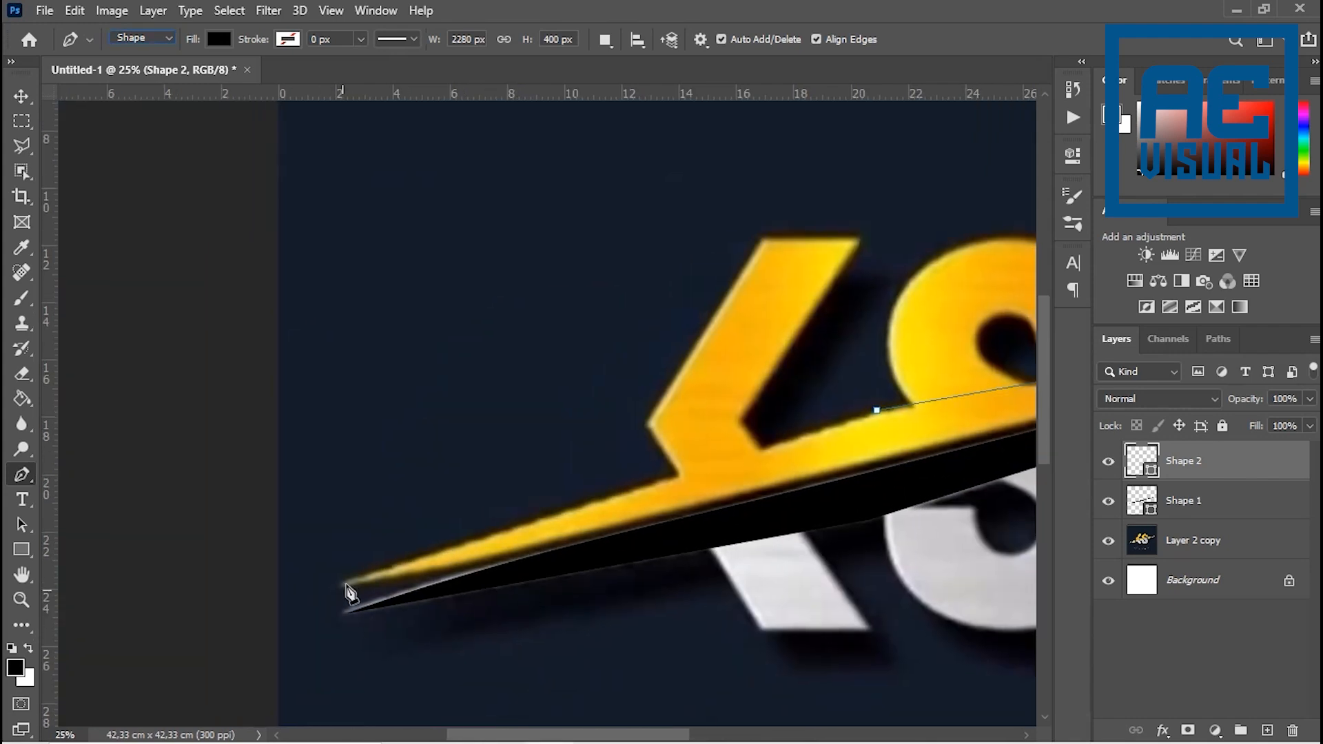
drag(800, 552, 708, 578)
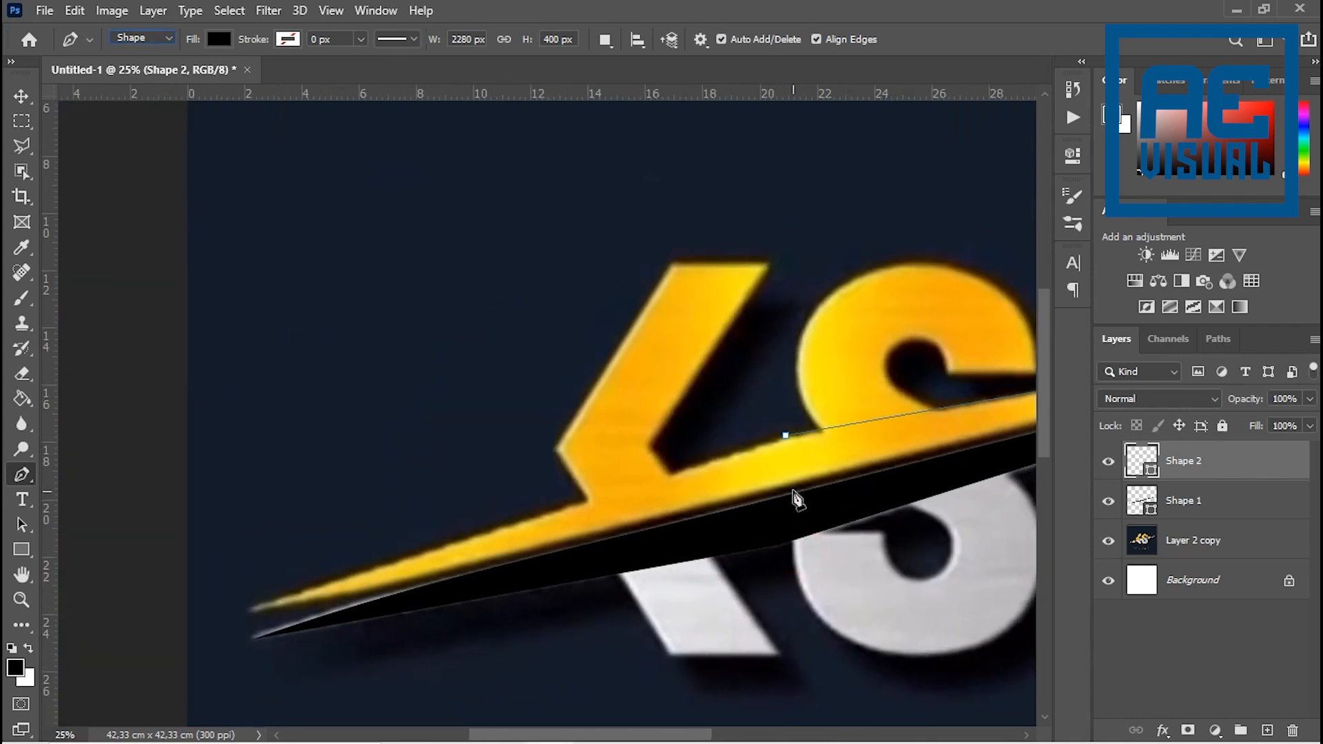
click(790, 488)
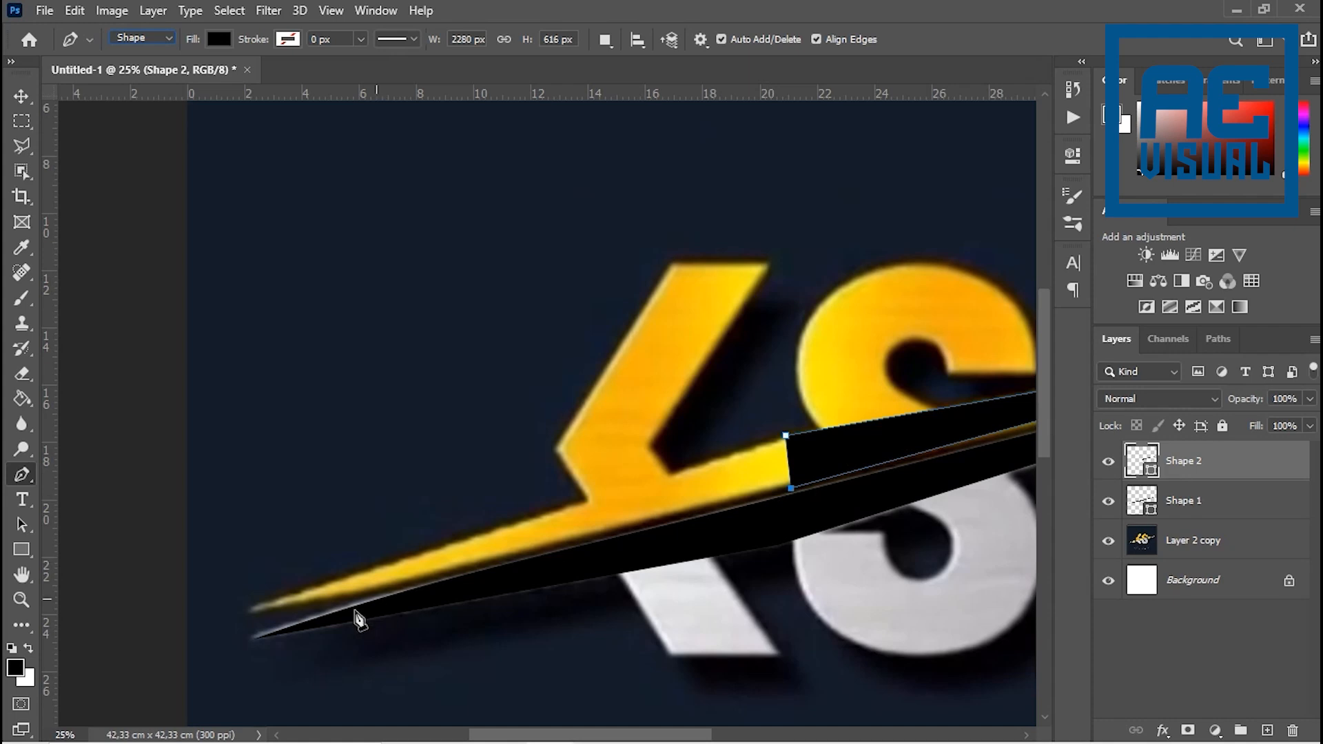
click(253, 613)
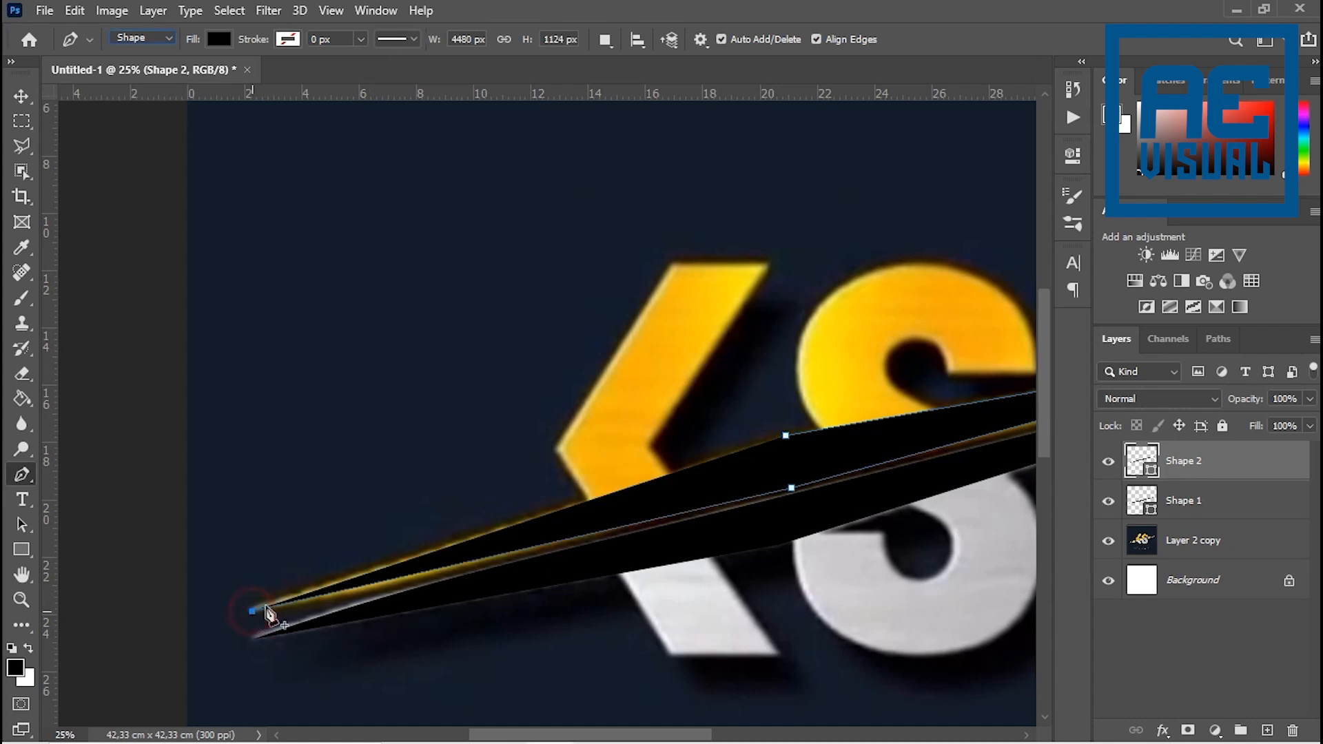
click(786, 437)
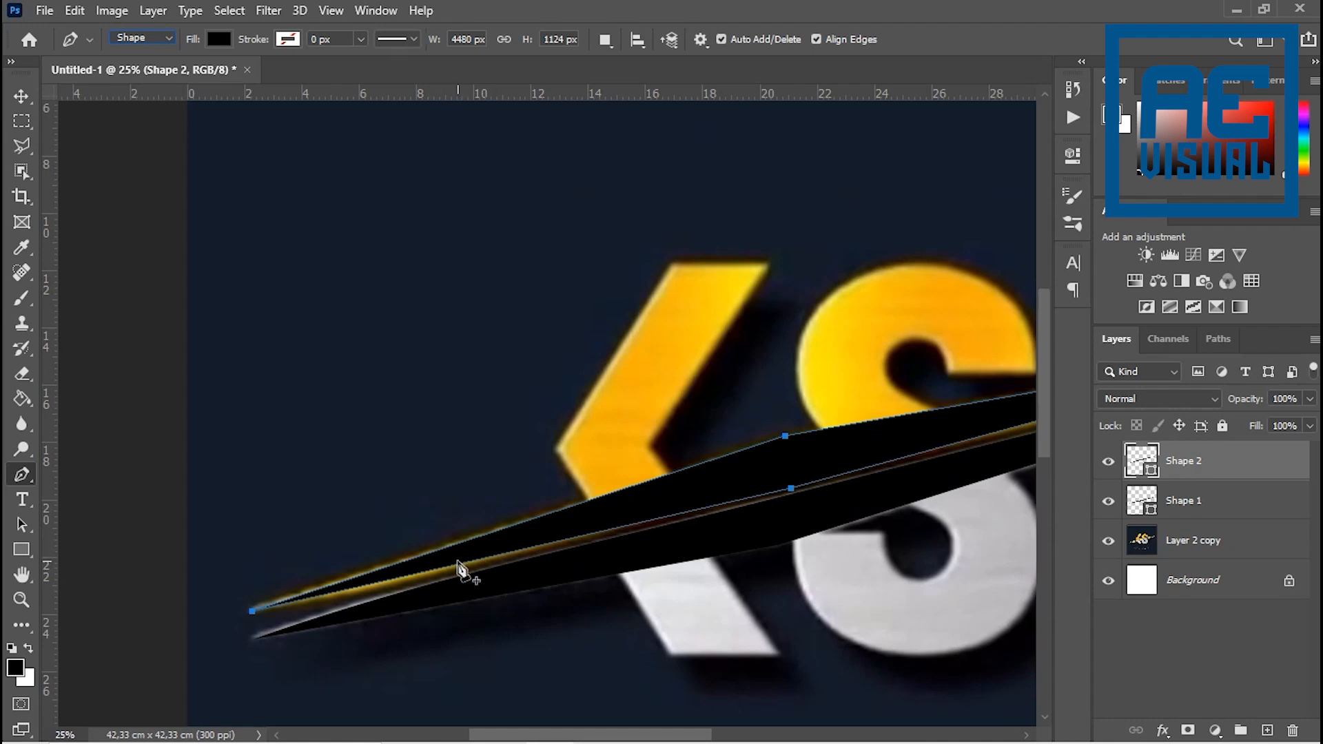
- Add anchor points on the upper and lower edges near the yellow swoosh shape's left tip, shifting the upper one onto the swoosh outline
scroll(464, 560, down, 2)
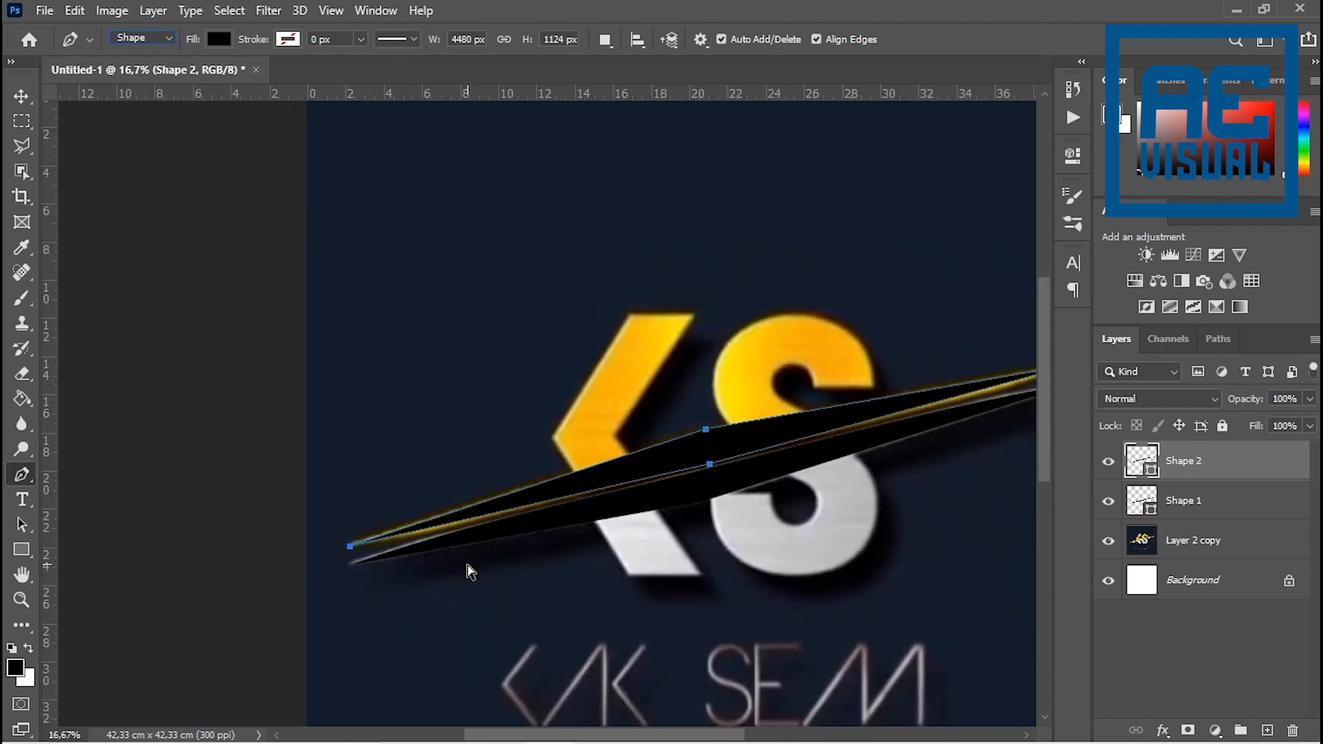
scroll(370, 437, up, 2)
scroll(306, 415, up, 2)
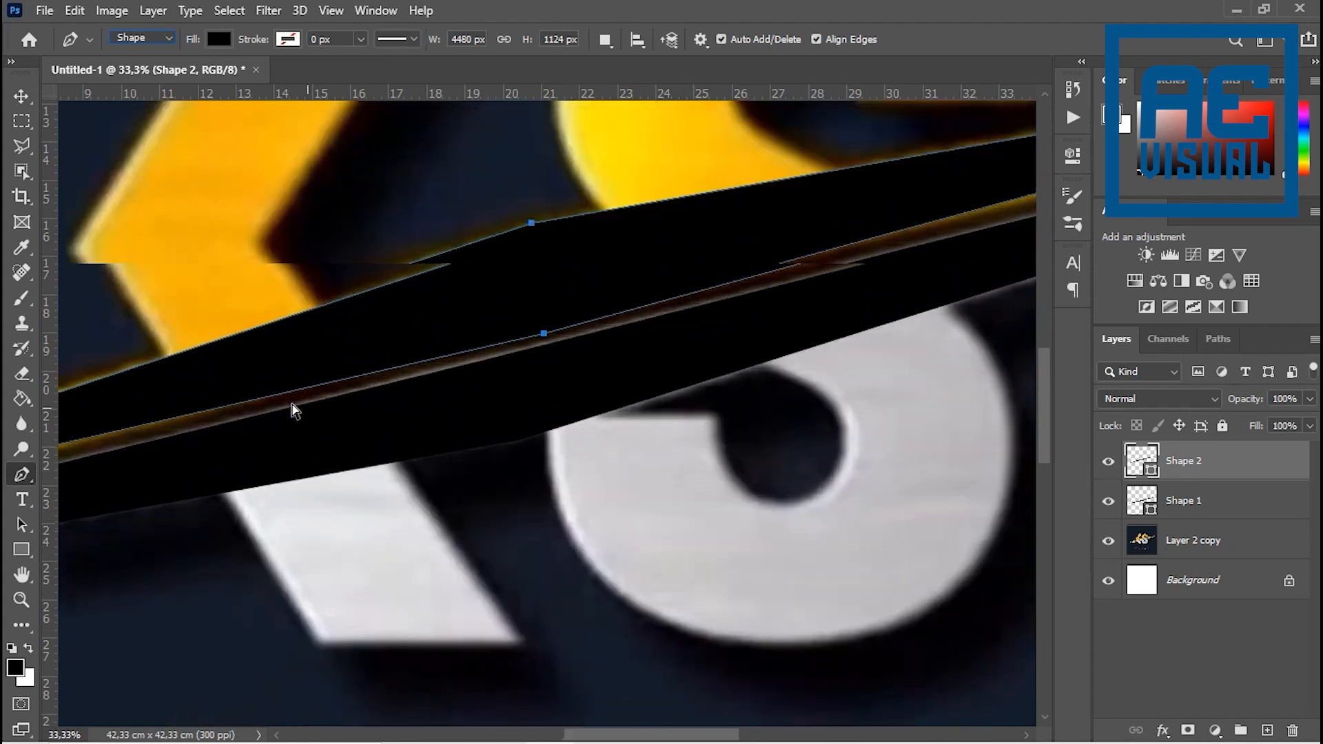
drag(259, 414, 900, 399)
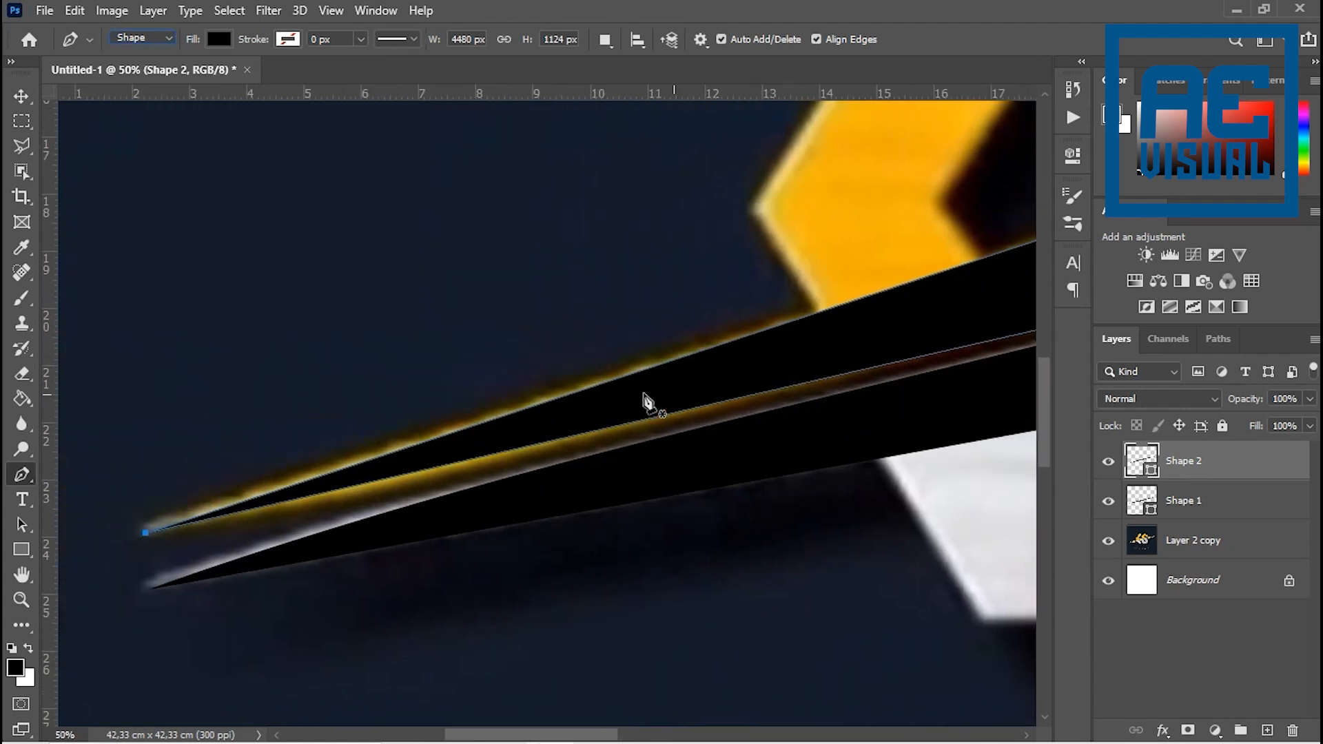
click(512, 415)
drag(512, 417, 468, 430)
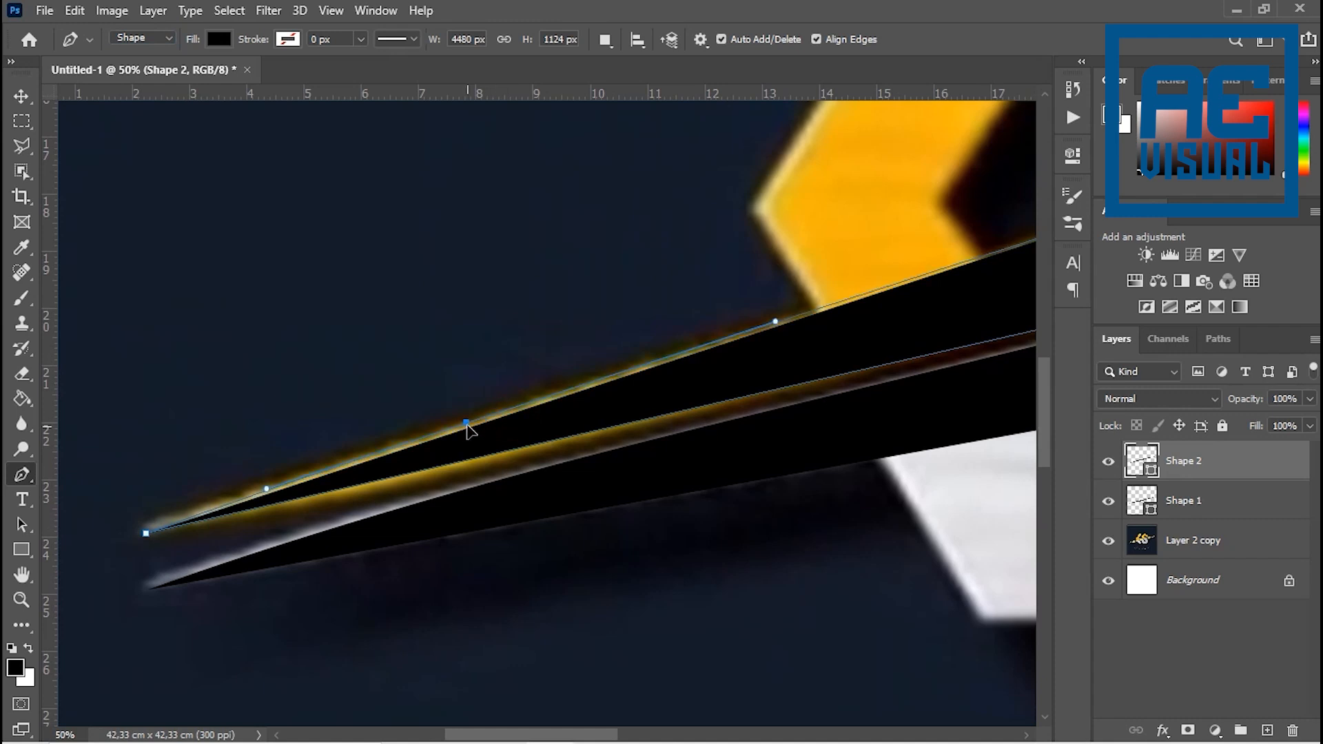
click(508, 454)
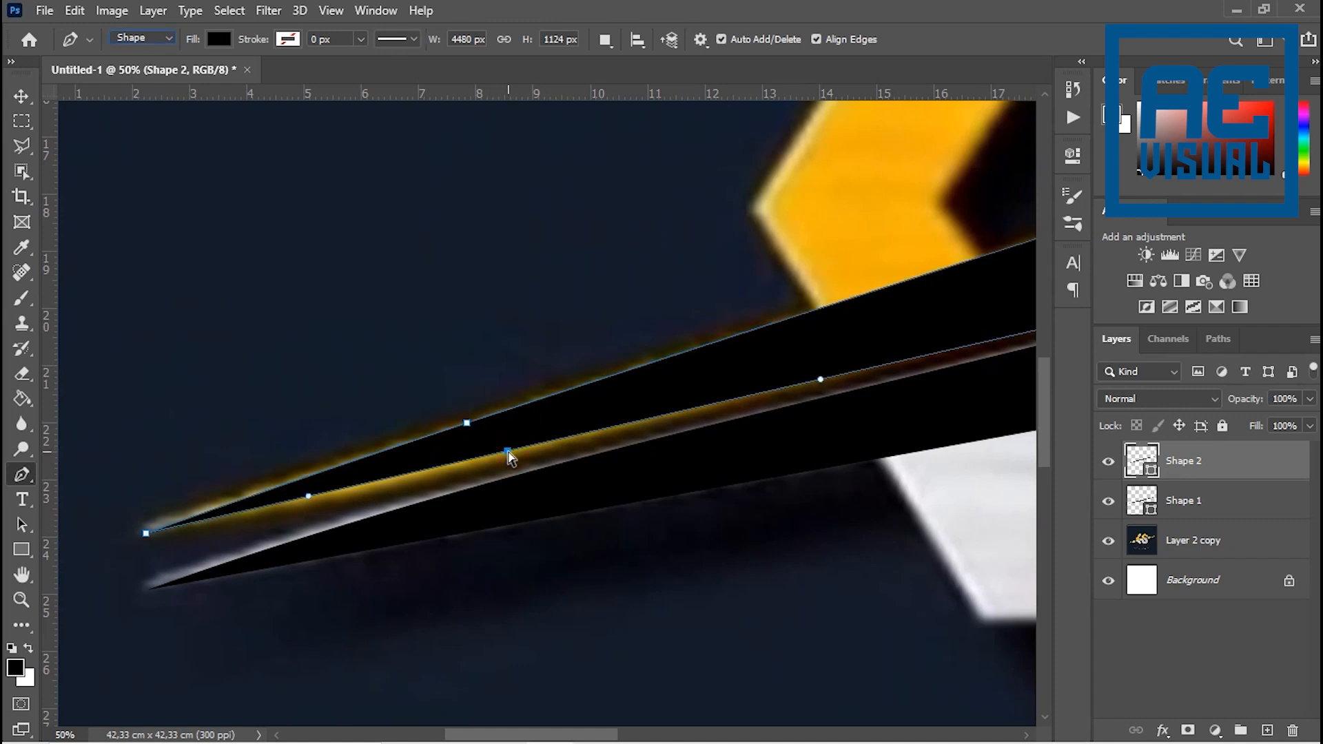
- Add anchor points on the lower and upper edges near the yellow swoosh shape's right tip and align them with its outline
drag(503, 461, 141, 454)
drag(796, 471, 344, 606)
drag(685, 510, 860, 508)
drag(785, 482, 839, 464)
click(755, 393)
mouse_move(755, 393)
mouse_down()
mouse_move(785, 402)
mouse_move(763, 400)
mouse_up()
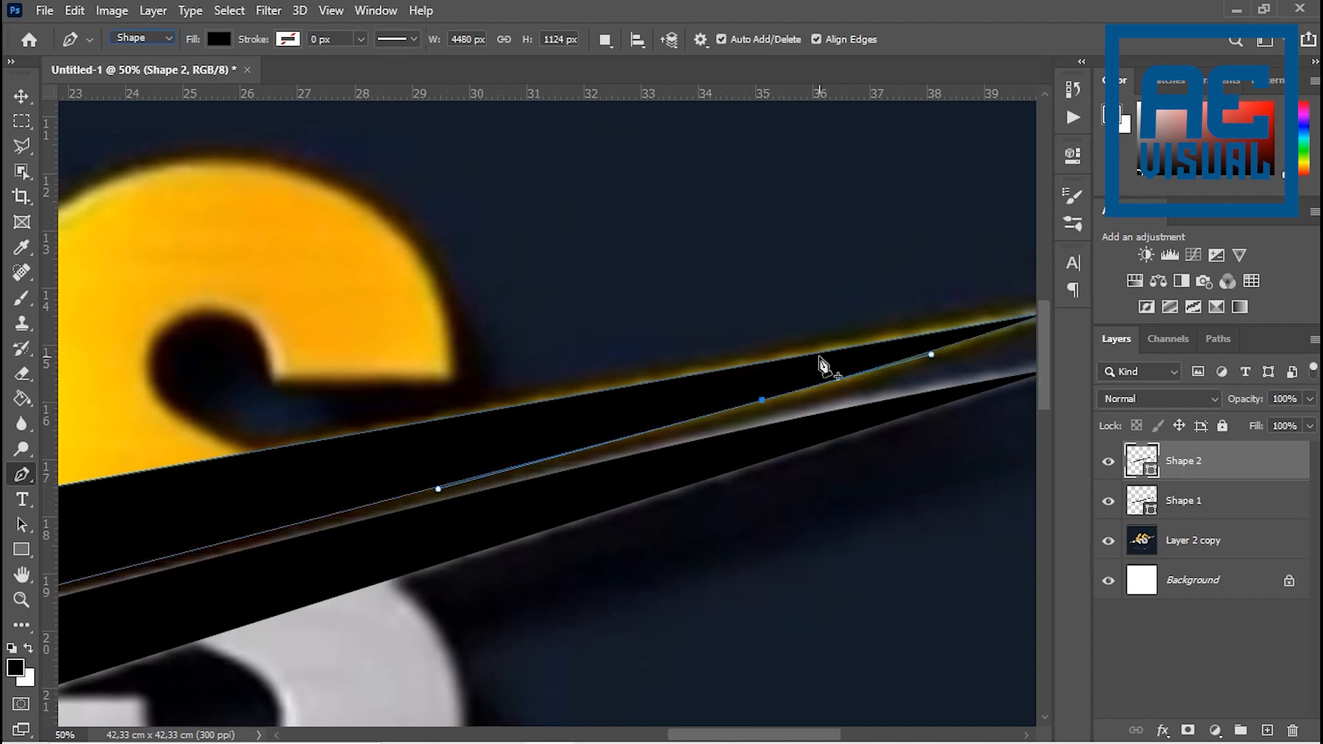
drag(826, 353, 842, 349)
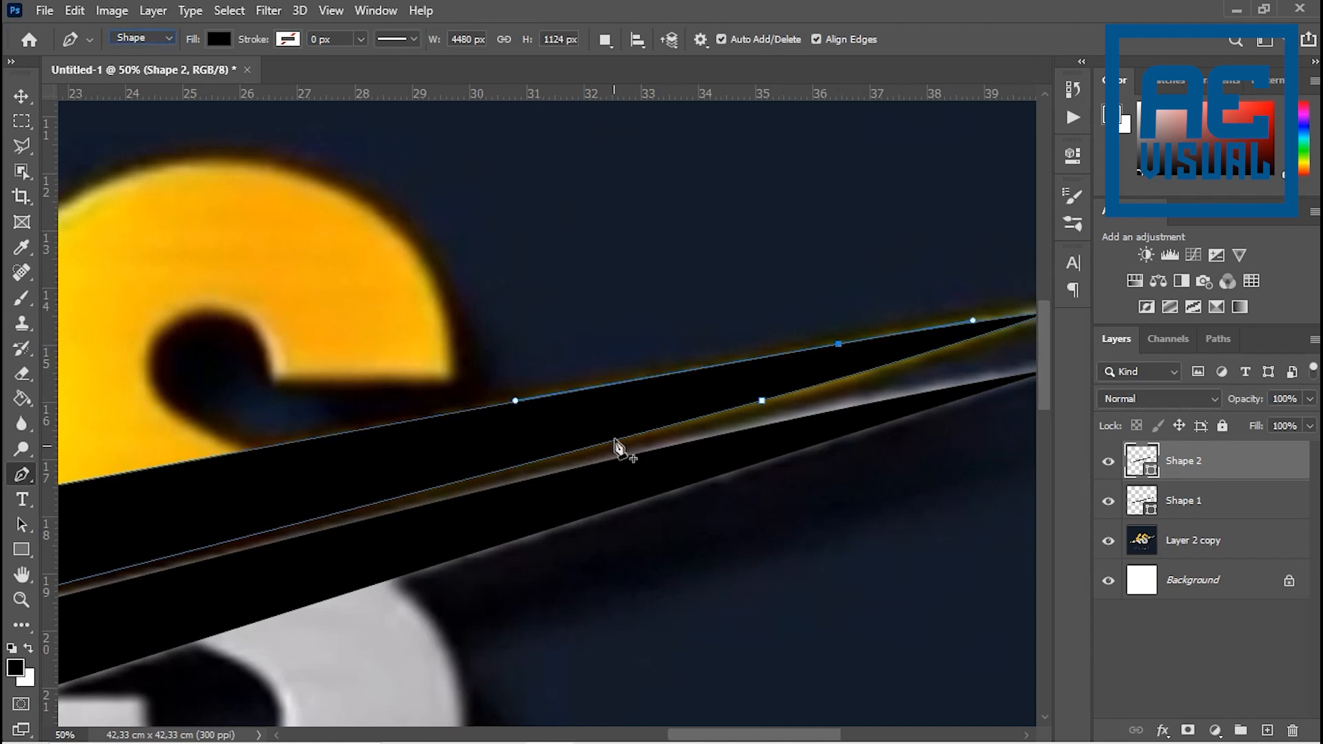
- Recolour the Shape 1 swoosh light grey (c5c3c4) by sampling the silver part of the reference S
key(ctrl+minus)
key(ctrl+minus)
key(ctrl+minus)
key(ctrl+minus)
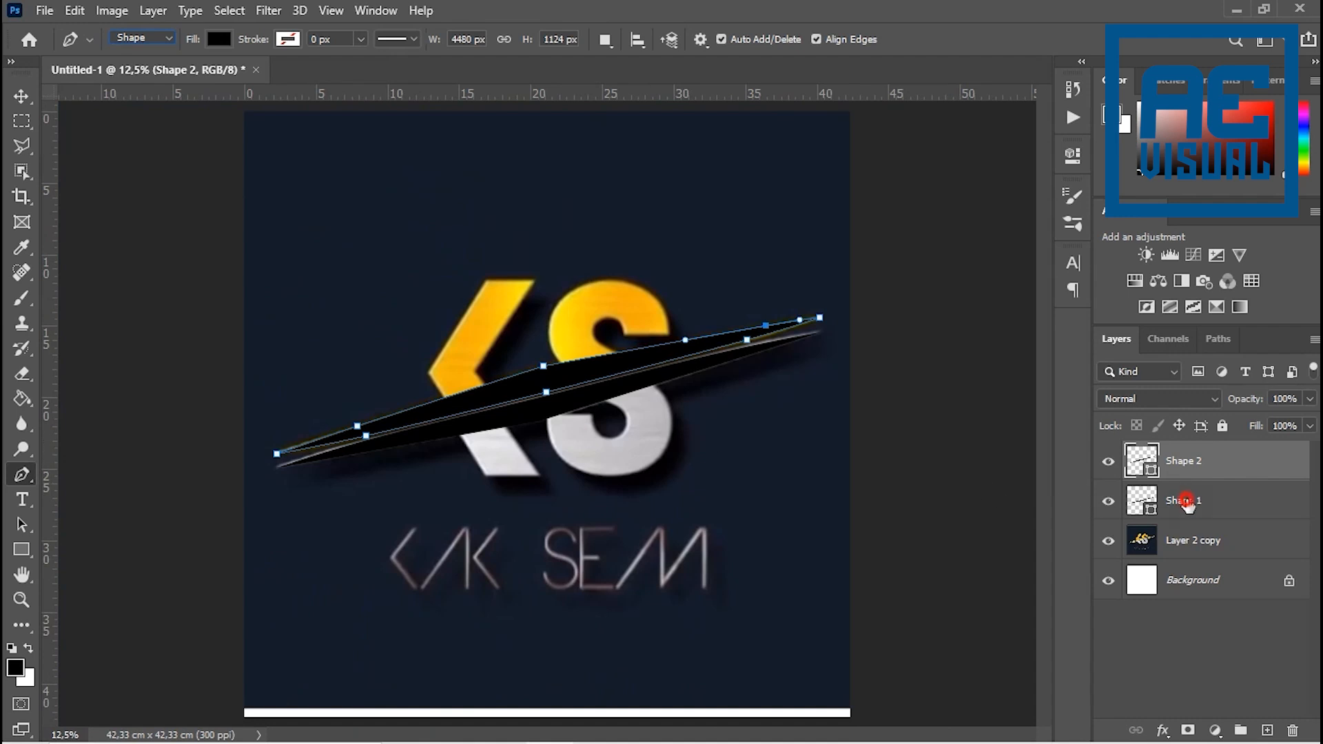
click(1187, 502)
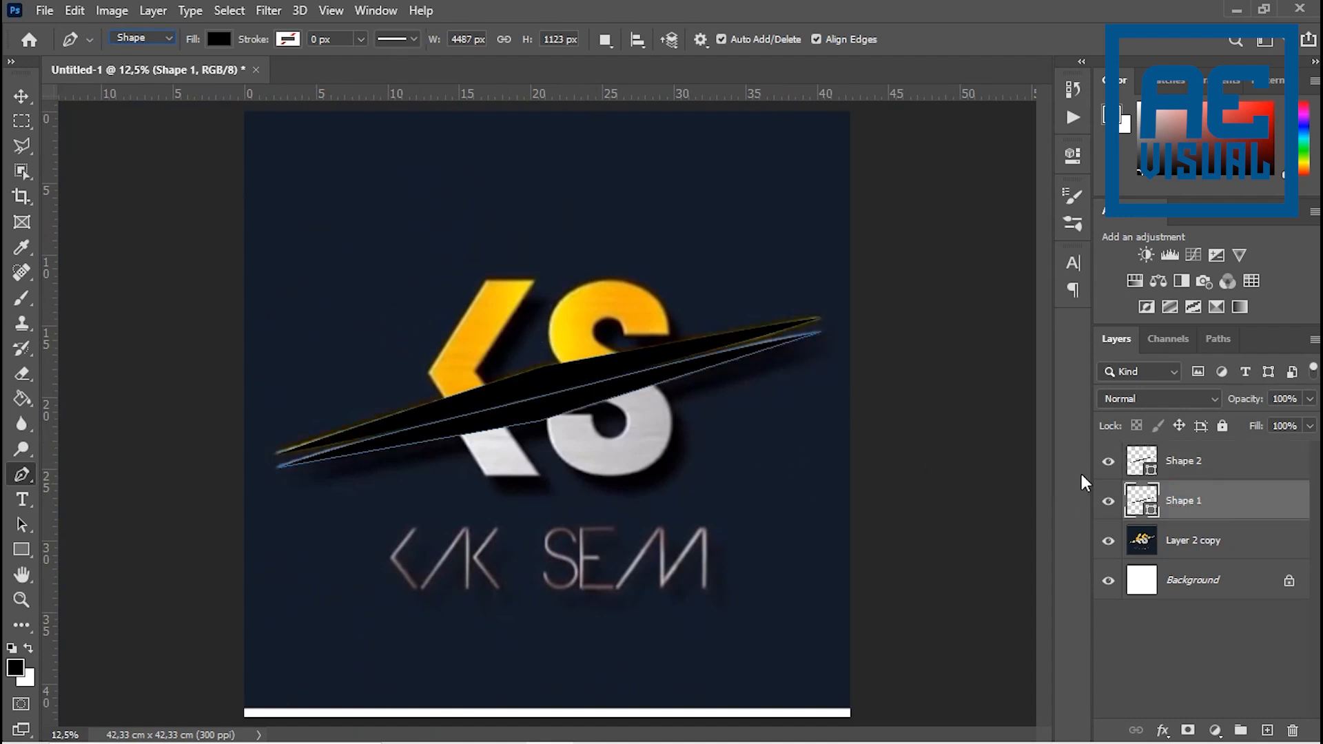
double_click(1152, 516)
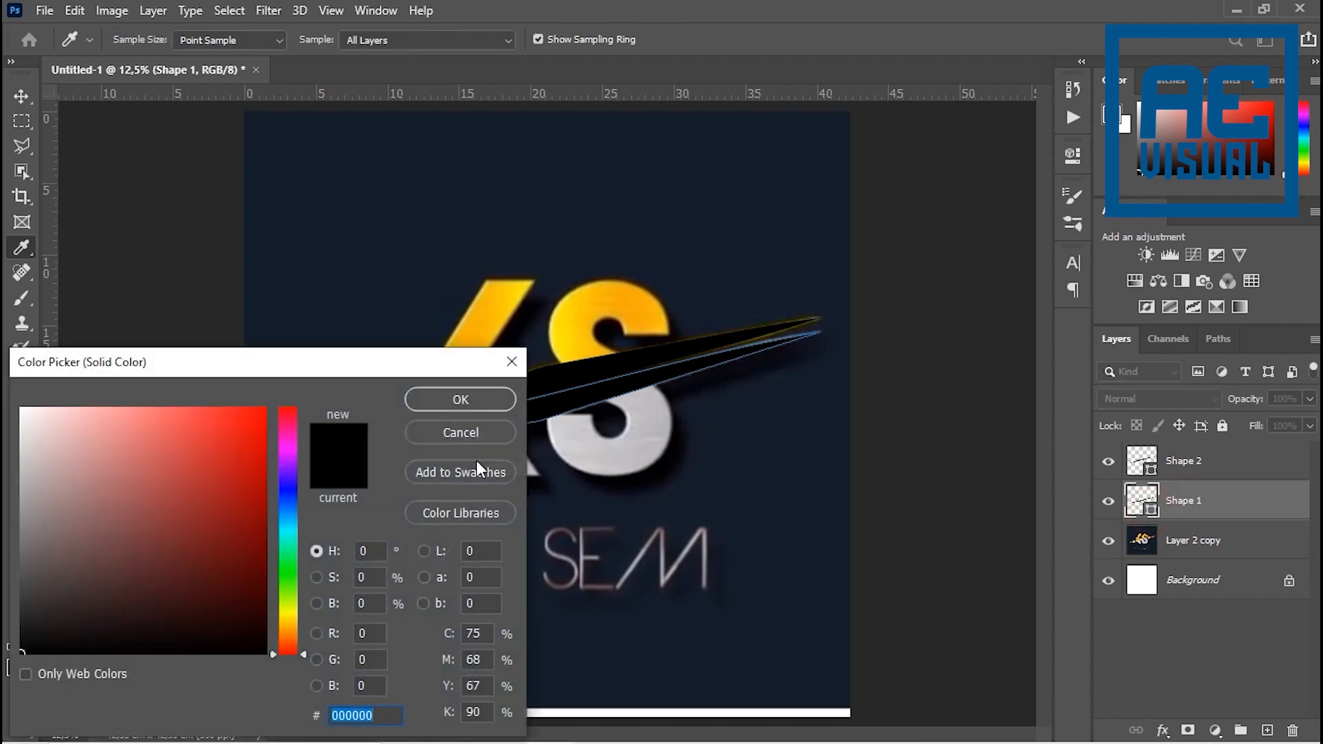
click(601, 450)
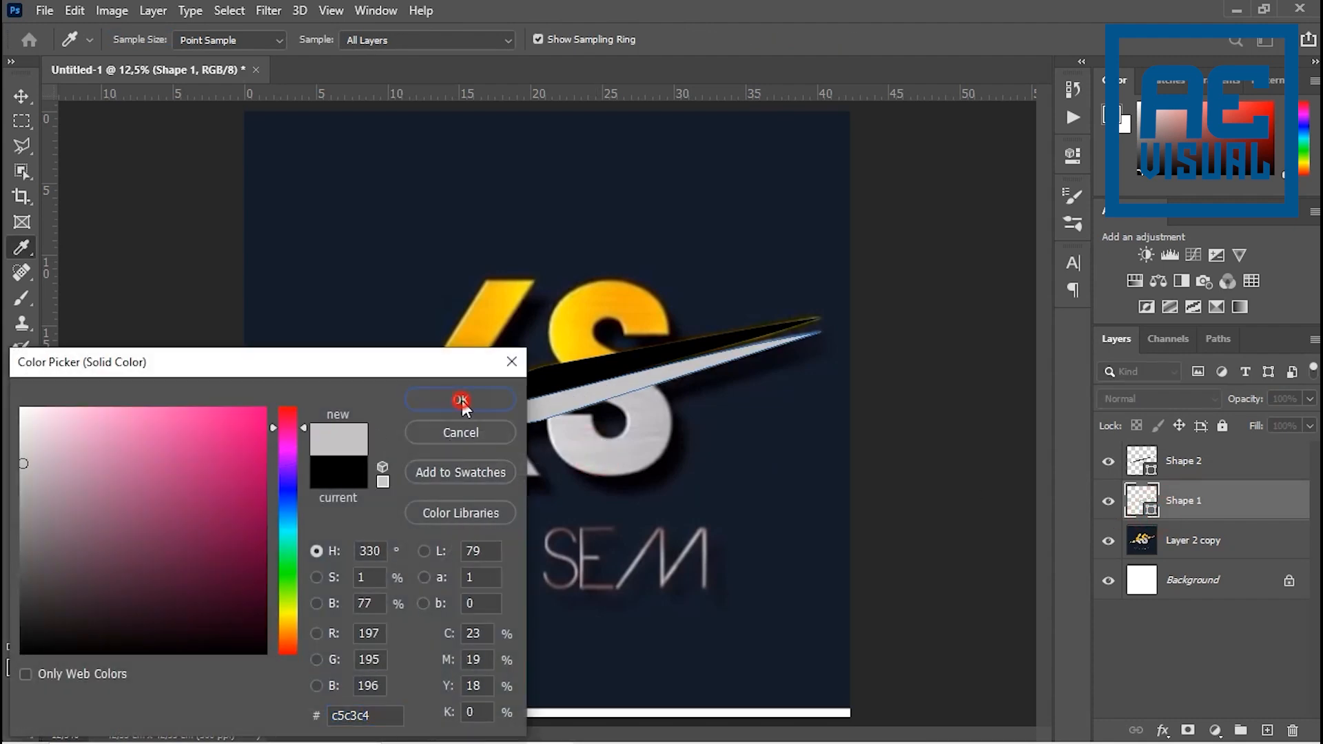
click(461, 400)
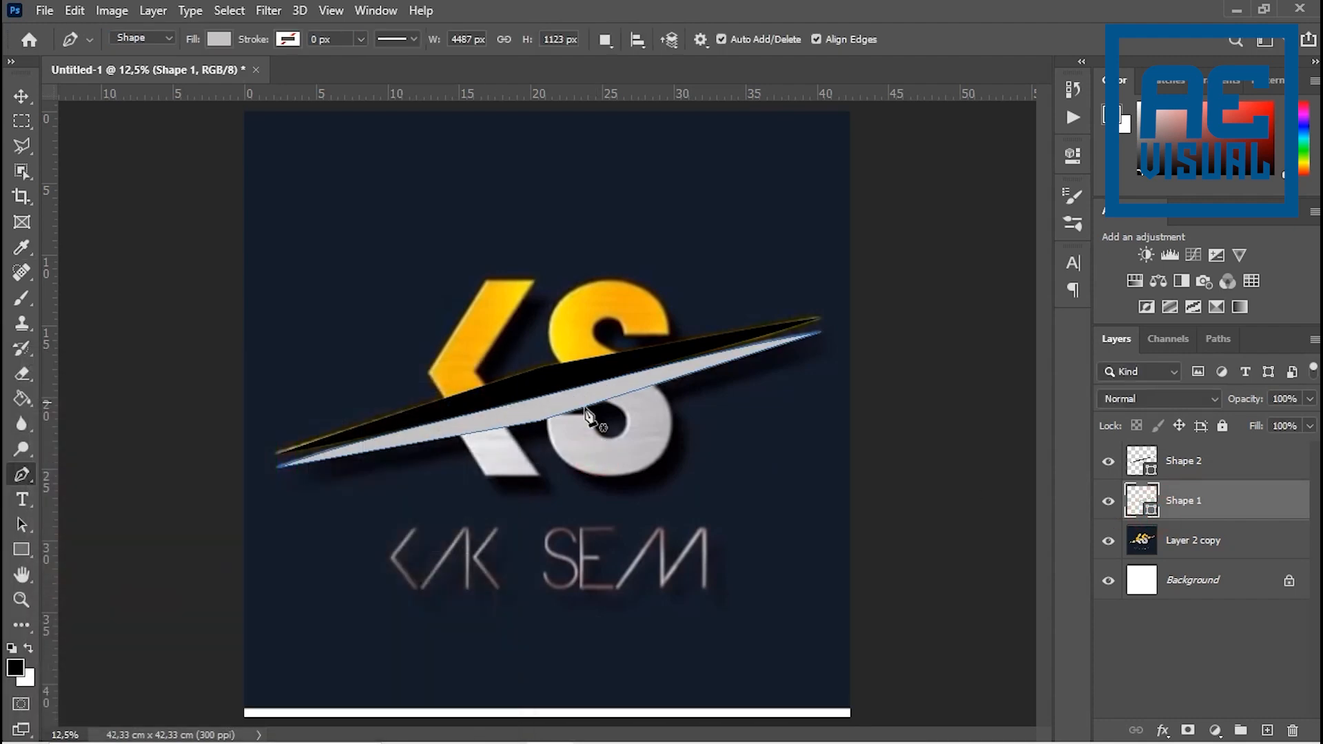
- Recolour the Shape 2 swoosh yellow (ffdd0d) by sampling the golden part of the reference S
click(1153, 476)
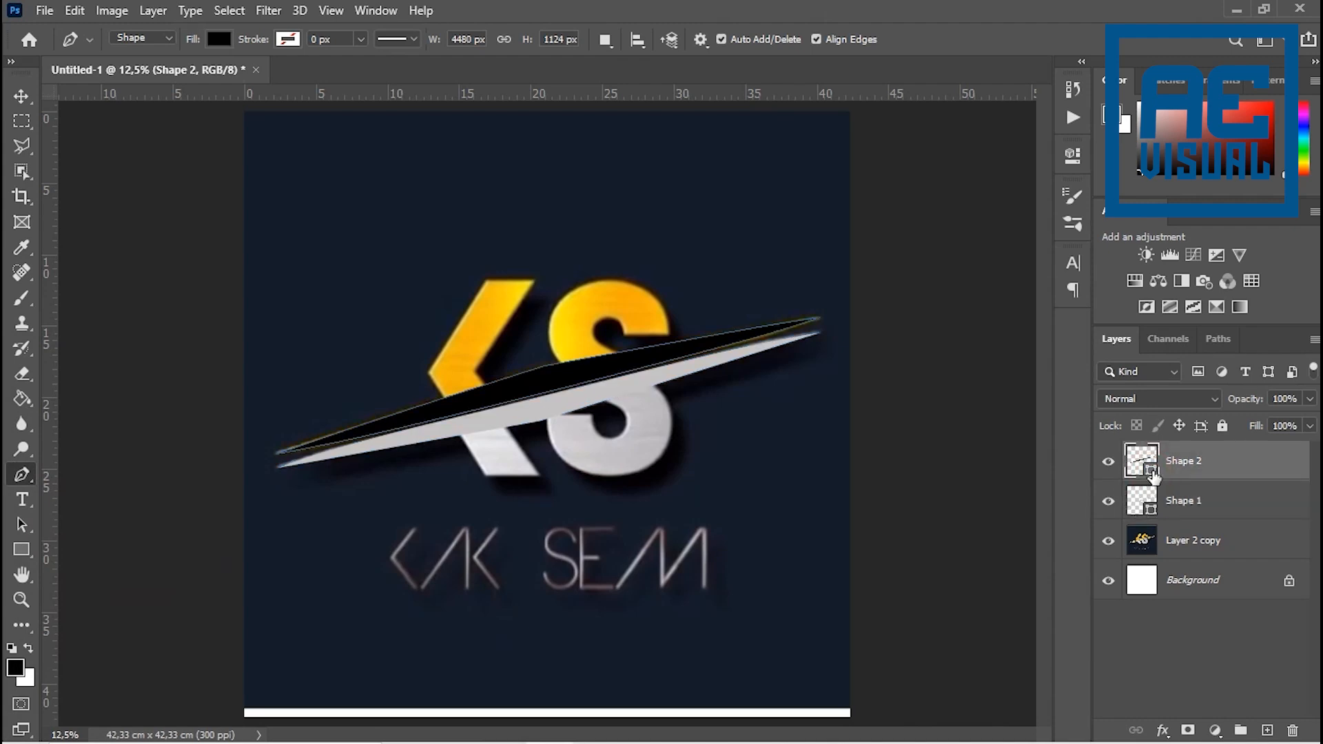
double_click(1153, 474)
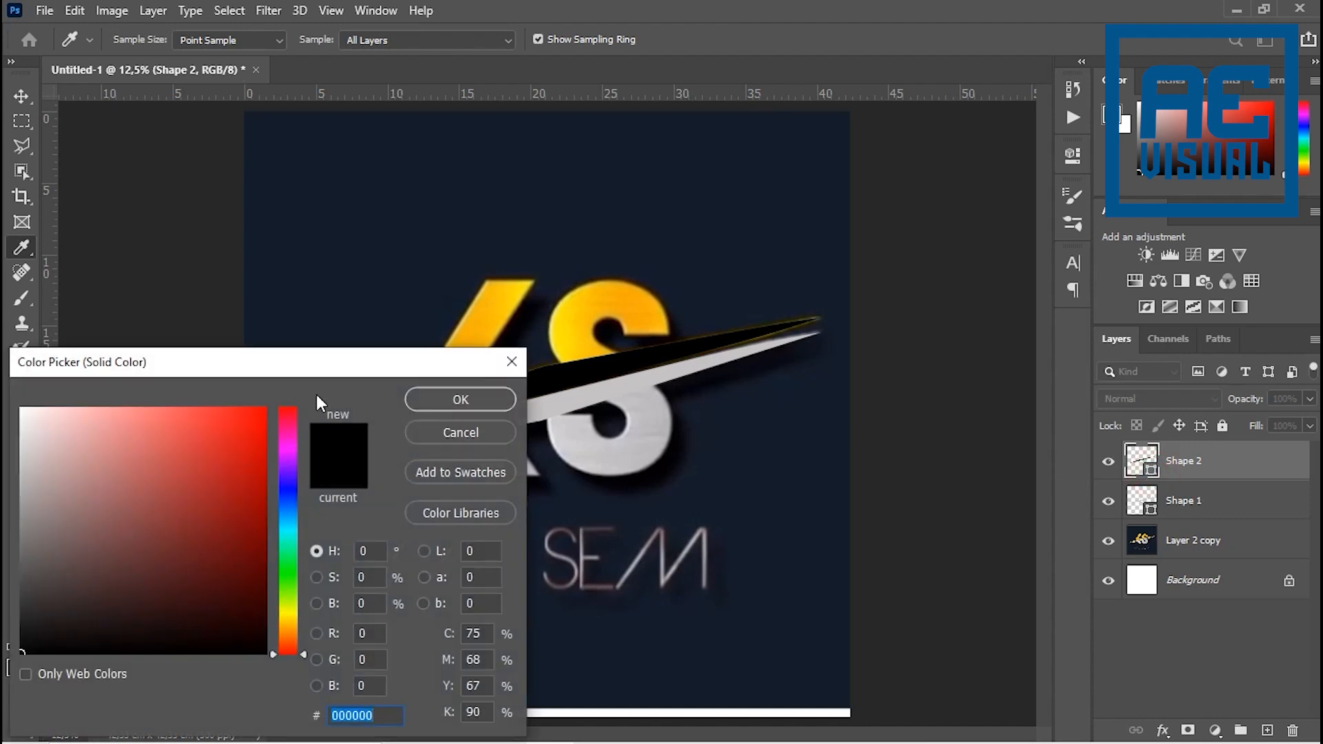
click(590, 332)
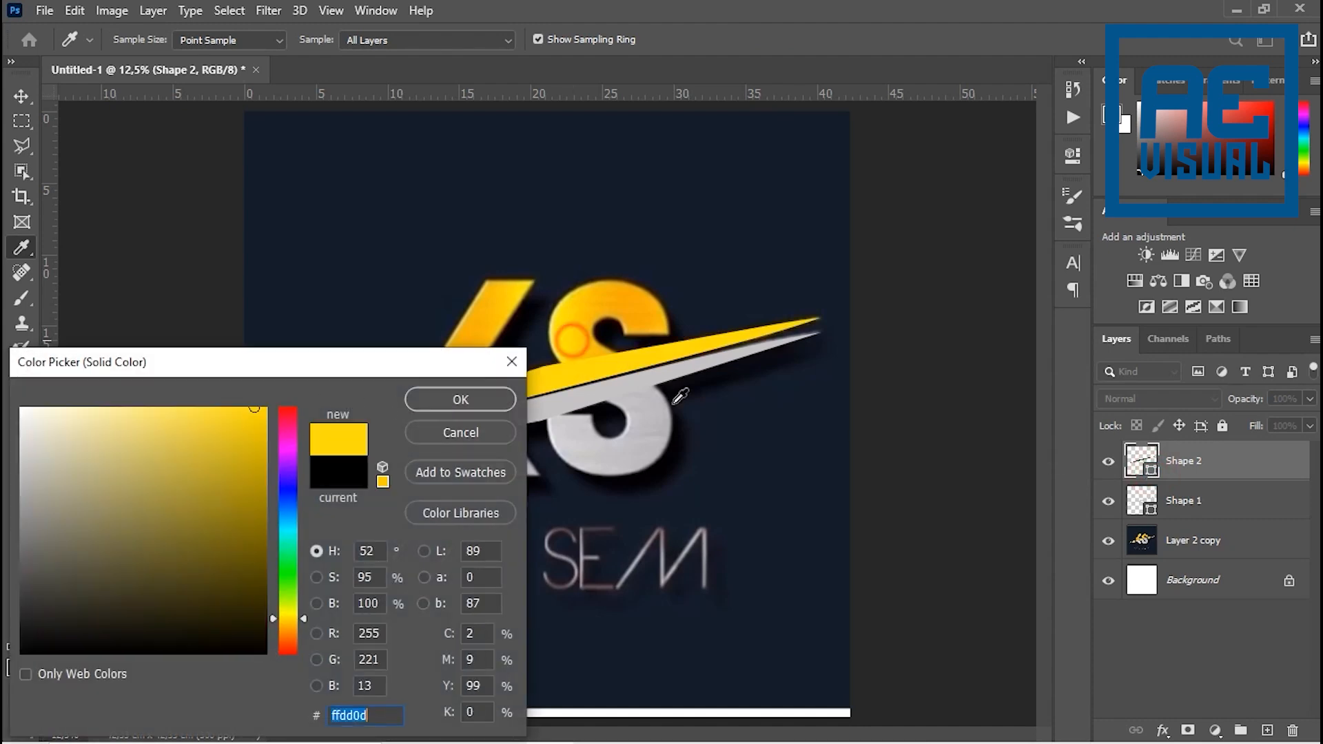
click(458, 400)
key(p)
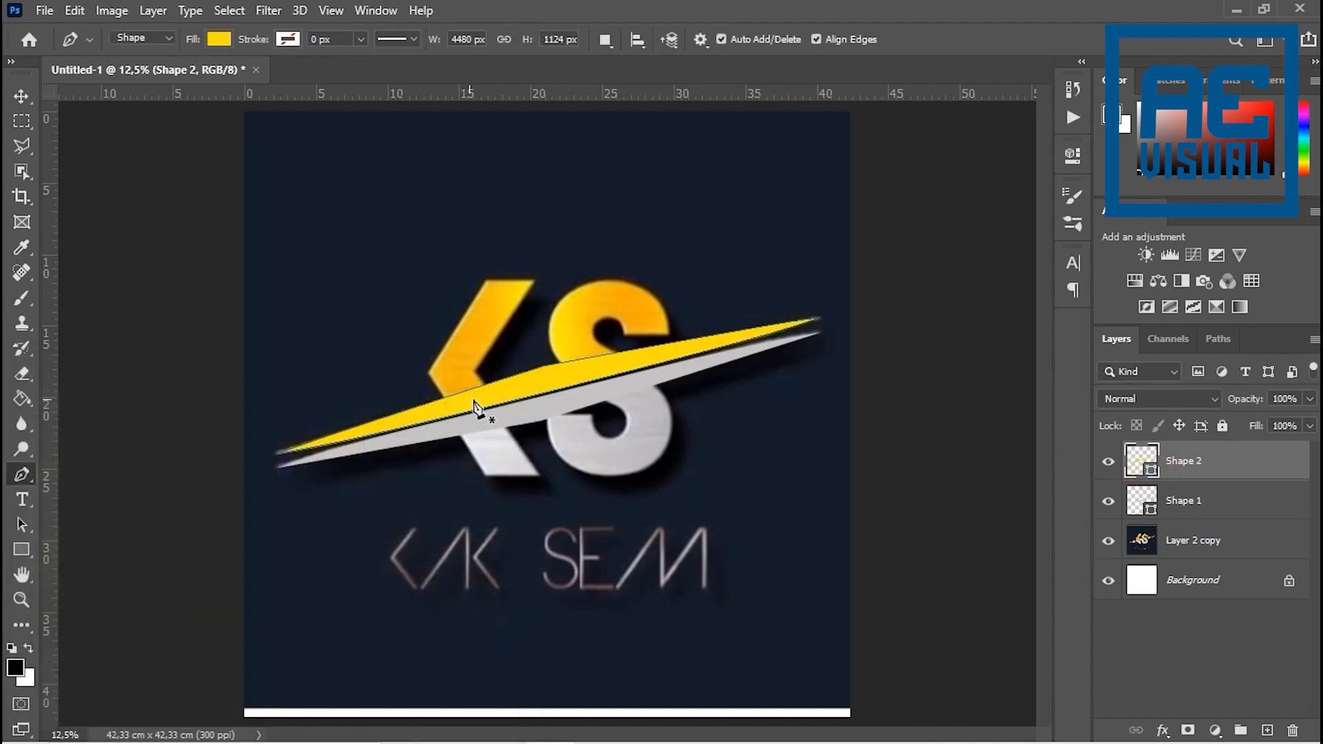
- Add the text "RP;" in Eras Bold ITC 12 pt above the monogram, on a layer just above Layer 2 copy
scroll(482, 407, up, 5)
scroll(584, 359, down, 4)
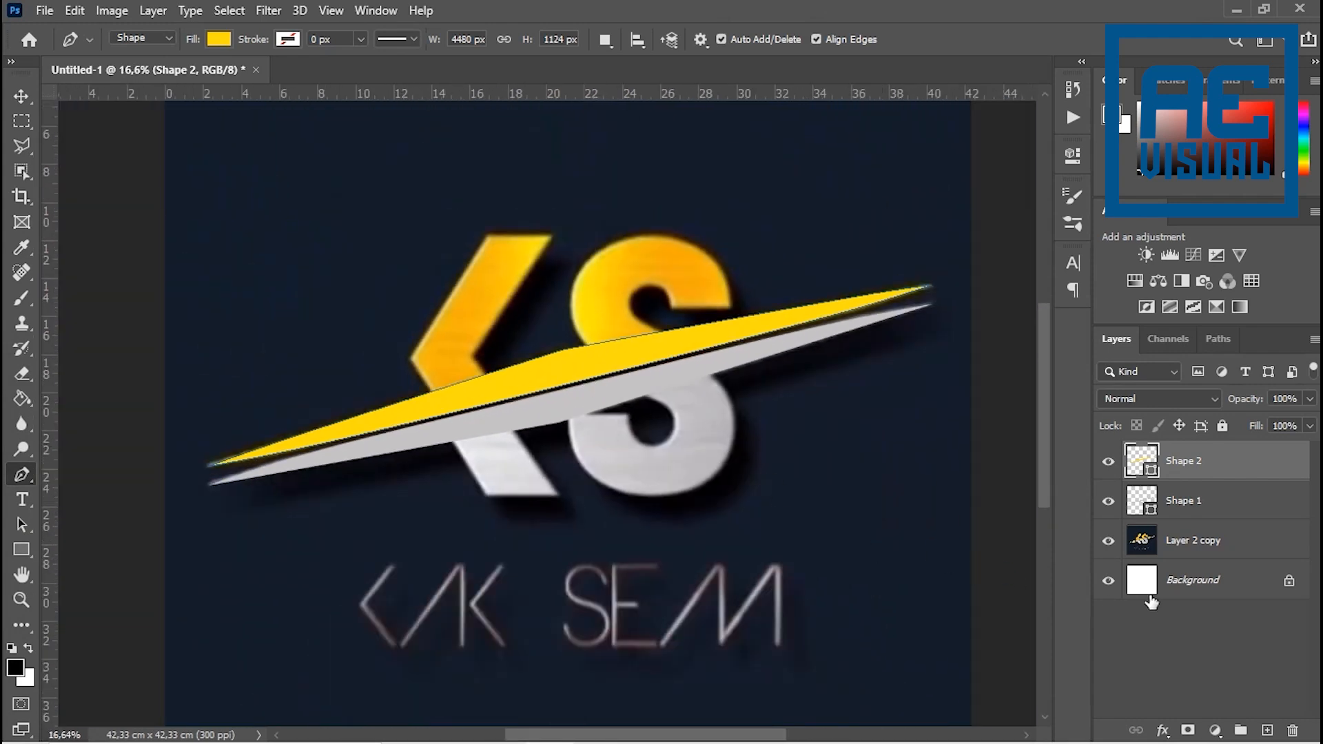
key(v)
scroll(726, 458, down, 2)
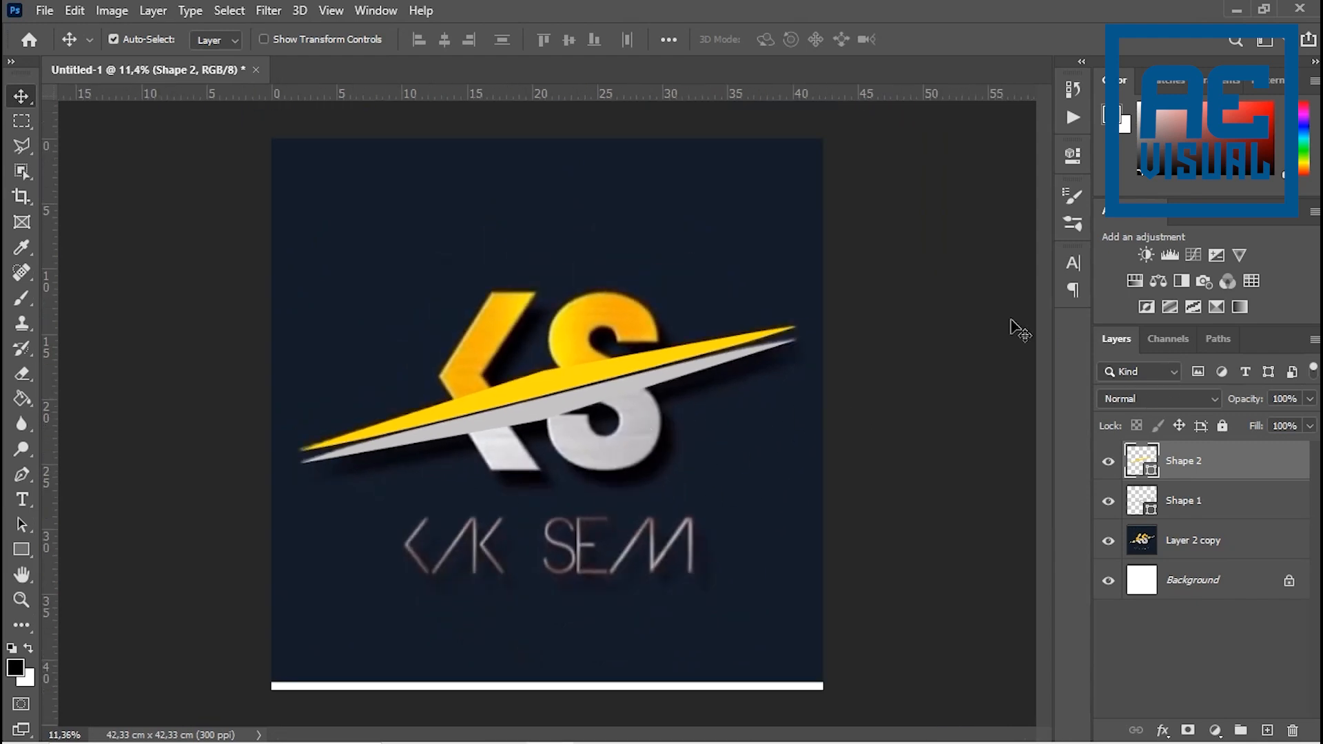
scroll(701, 366, down, 3)
scroll(673, 396, up, 3)
click(1172, 541)
key(r)
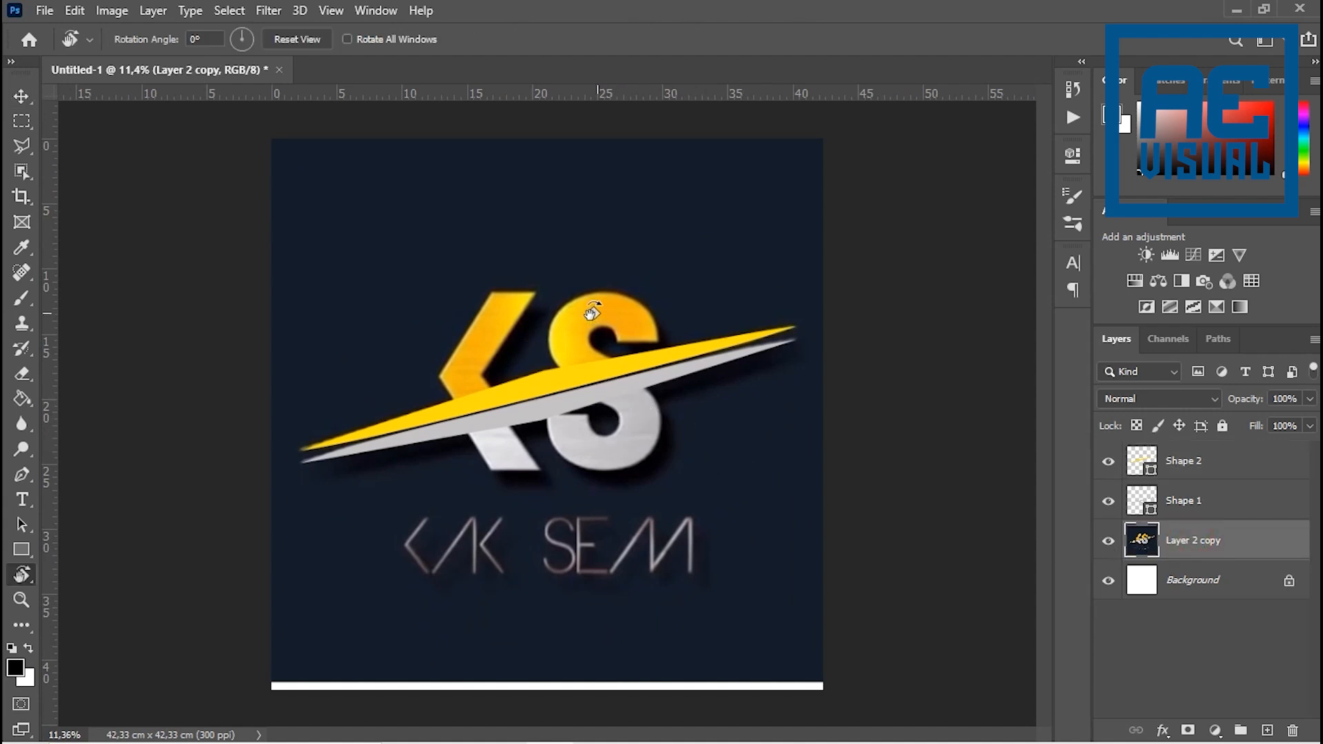
key(t)
click(563, 257)
key(Caps_Lock)
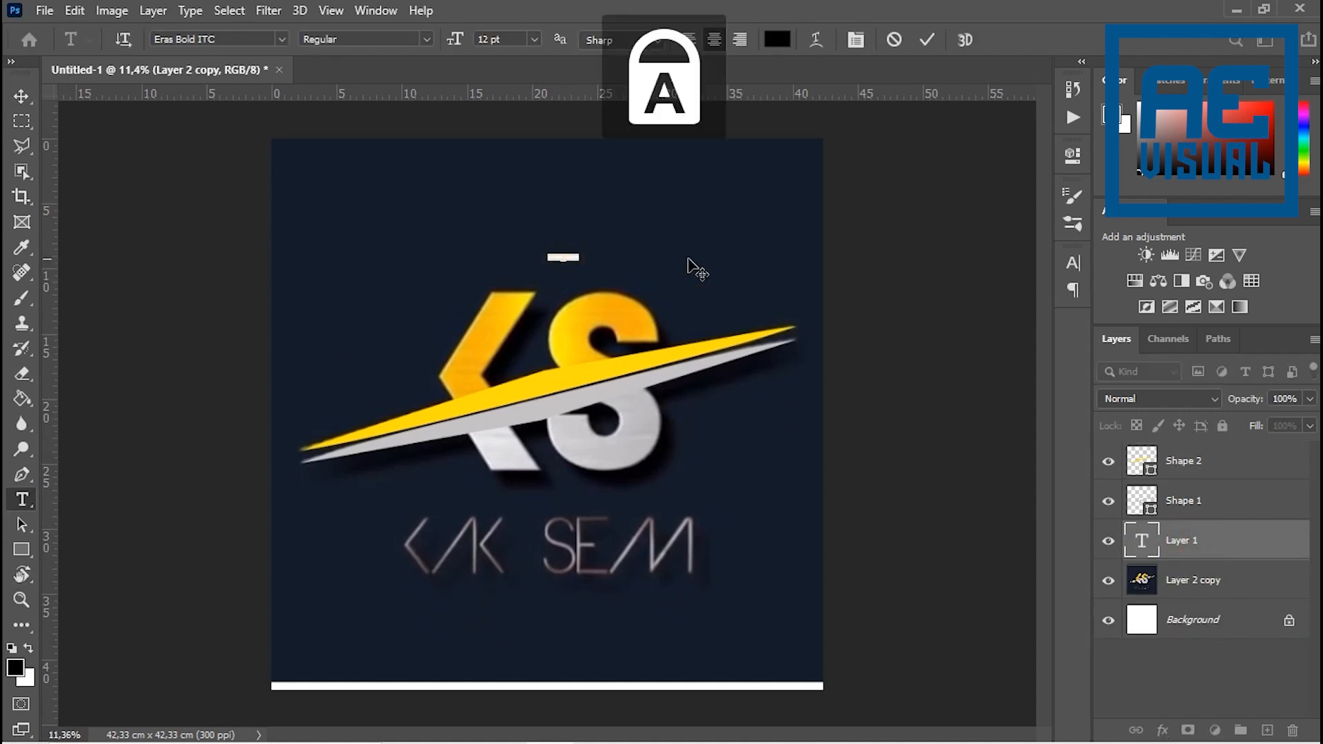
text(K)
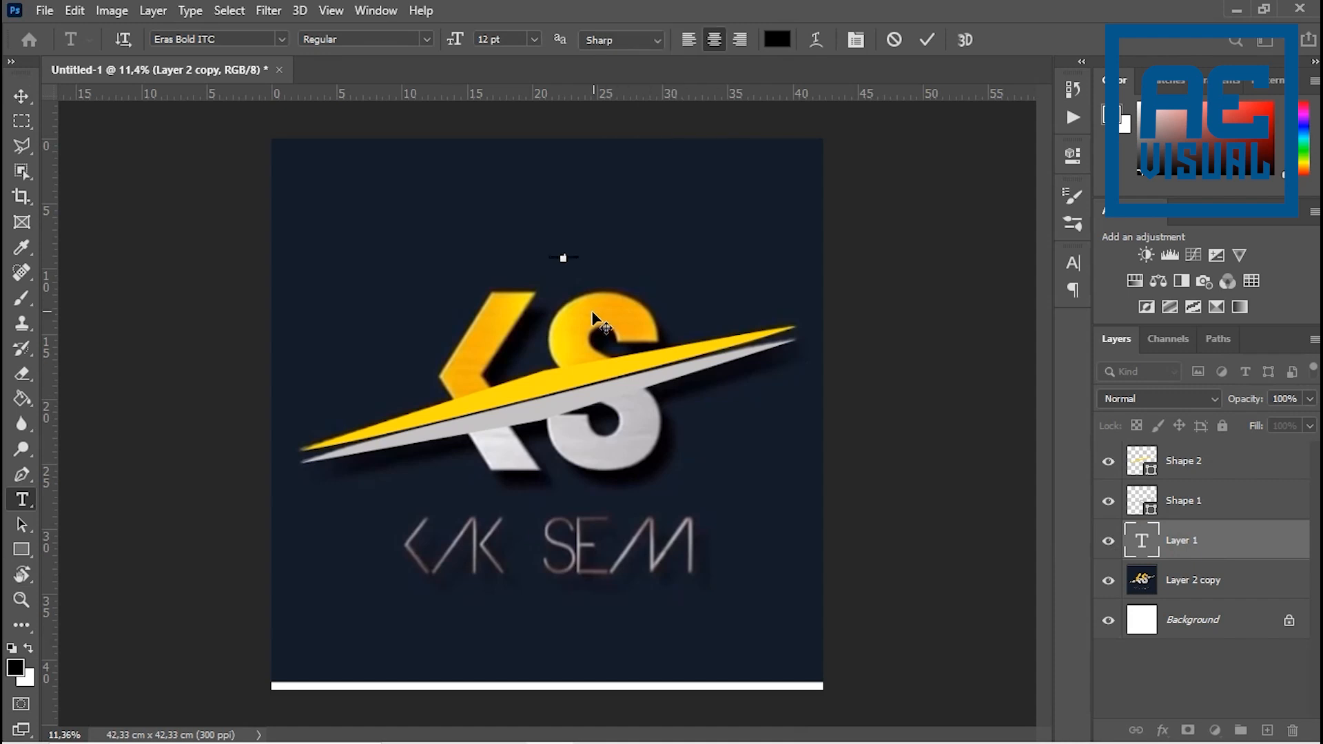
click(927, 39)
- Scale the "RP;" text up to about 4100% and move it down over the lower half of the monogram
key(ctrl+t)
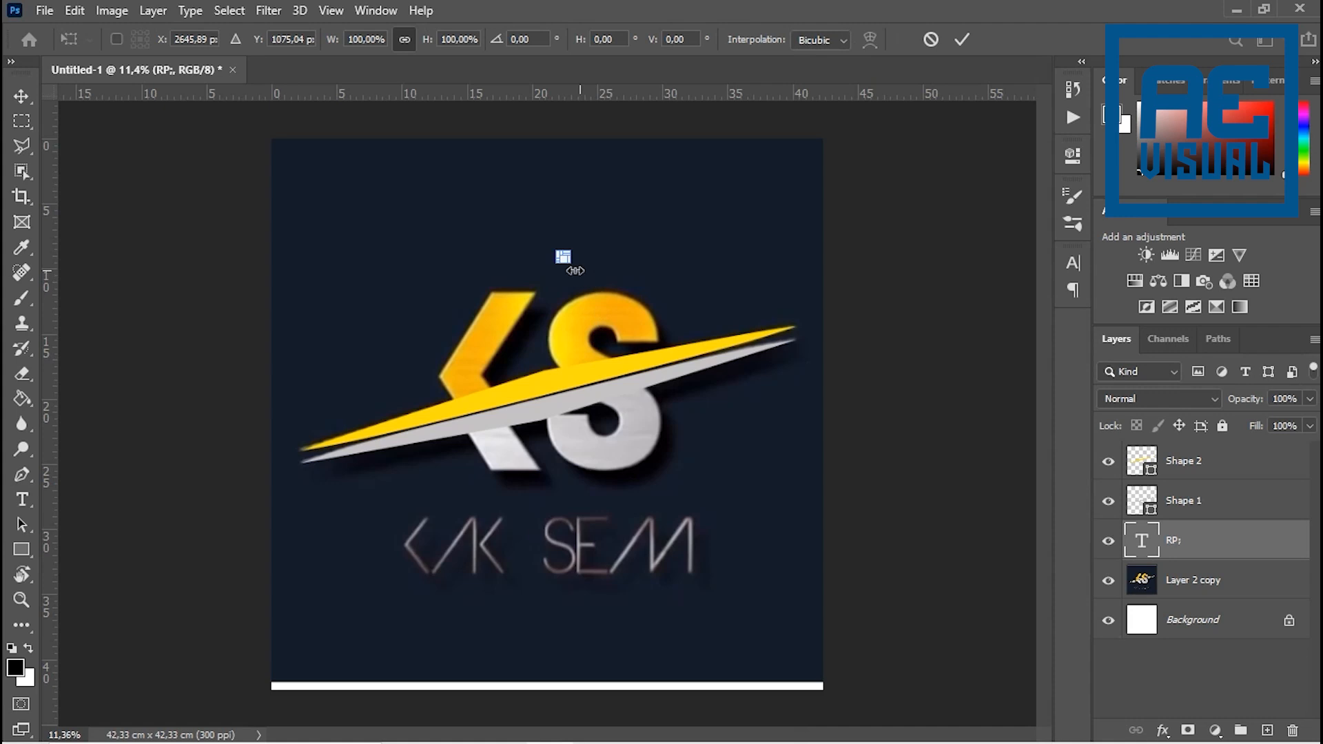
drag(573, 267, 689, 423)
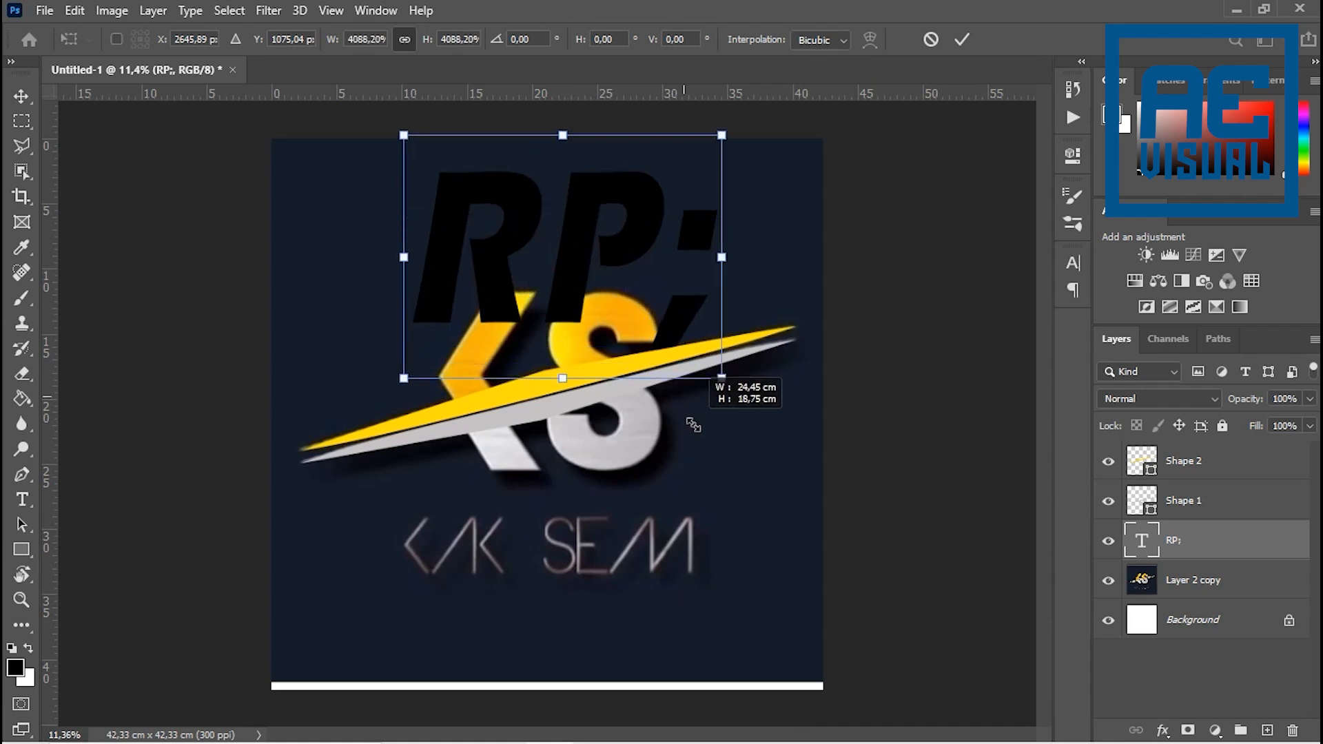
drag(569, 298, 555, 514)
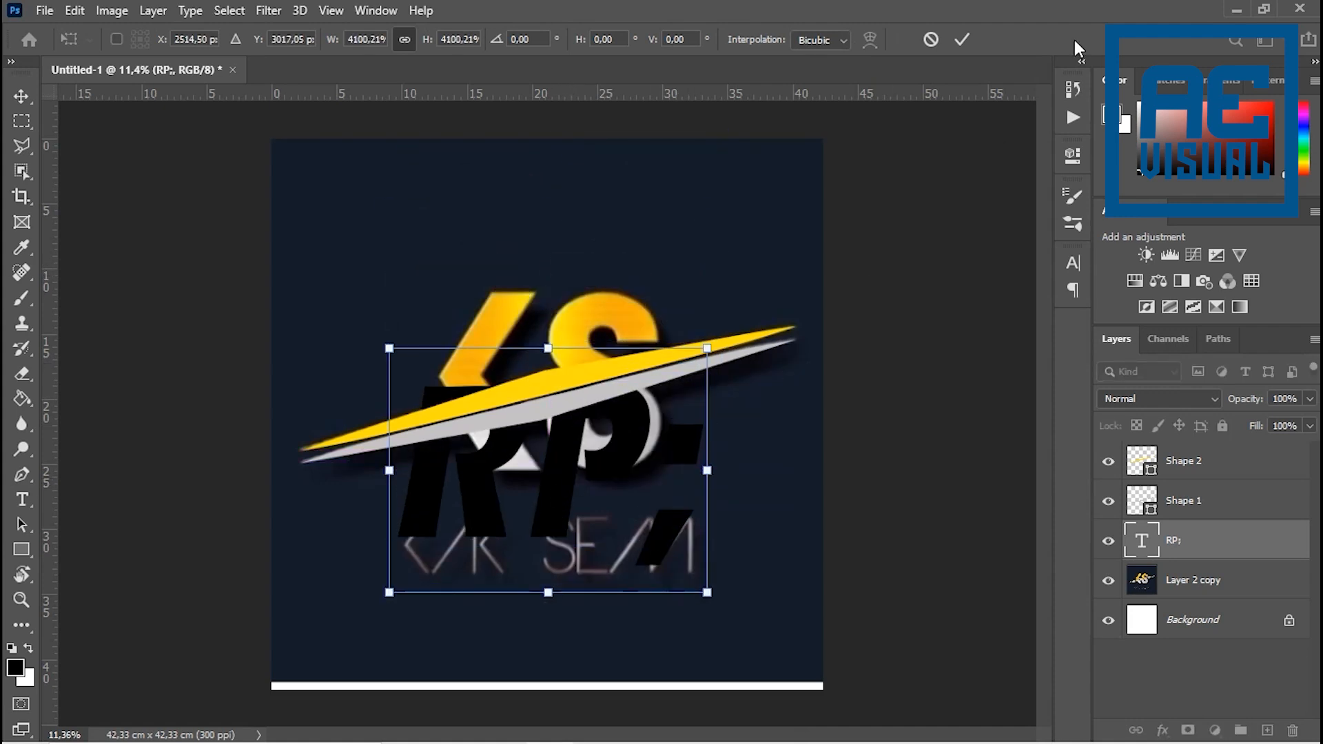
click(962, 39)
- Delete the semicolon from the text so that it reads "RP"
click(659, 466)
key(Right)
key(BackSpace)
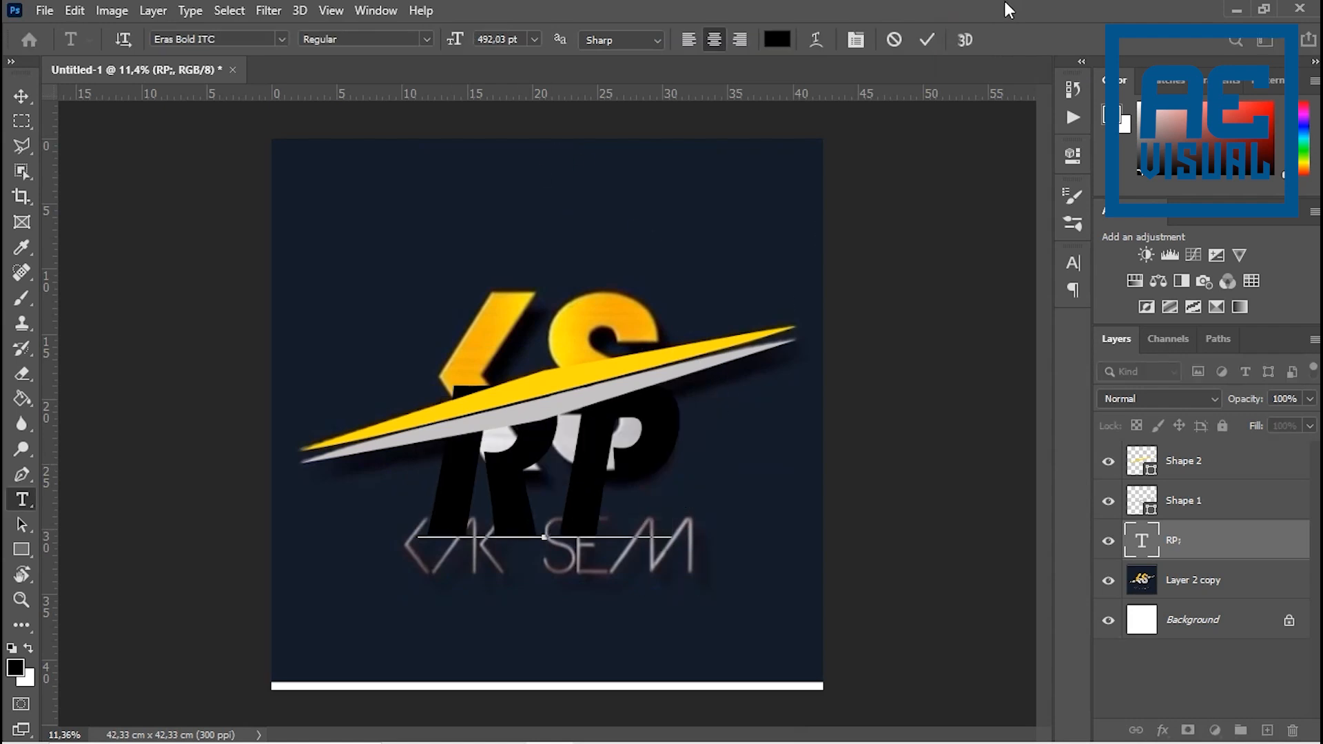
click(926, 39)
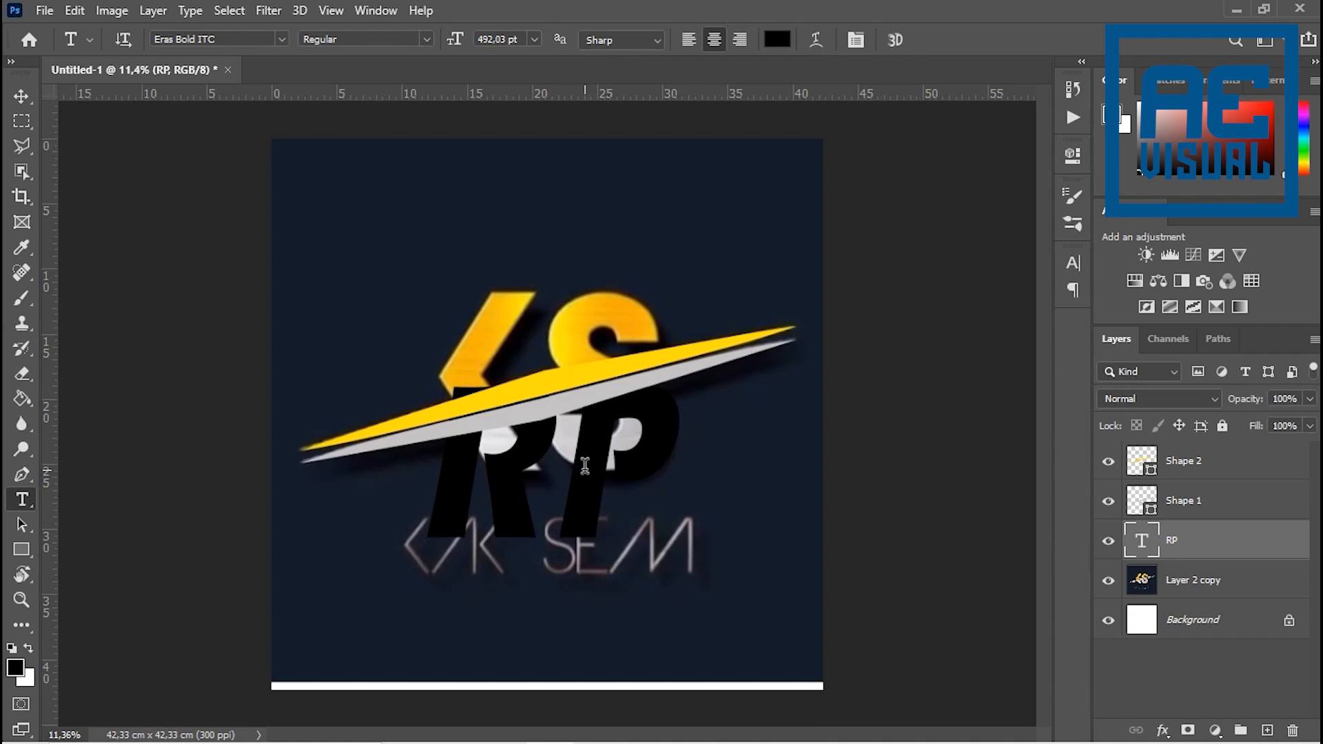
- Move the RP text up over the KS letters and enlarge it to about 117%, matching their height
key(v)
drag(585, 466, 593, 423)
key(ctrl)
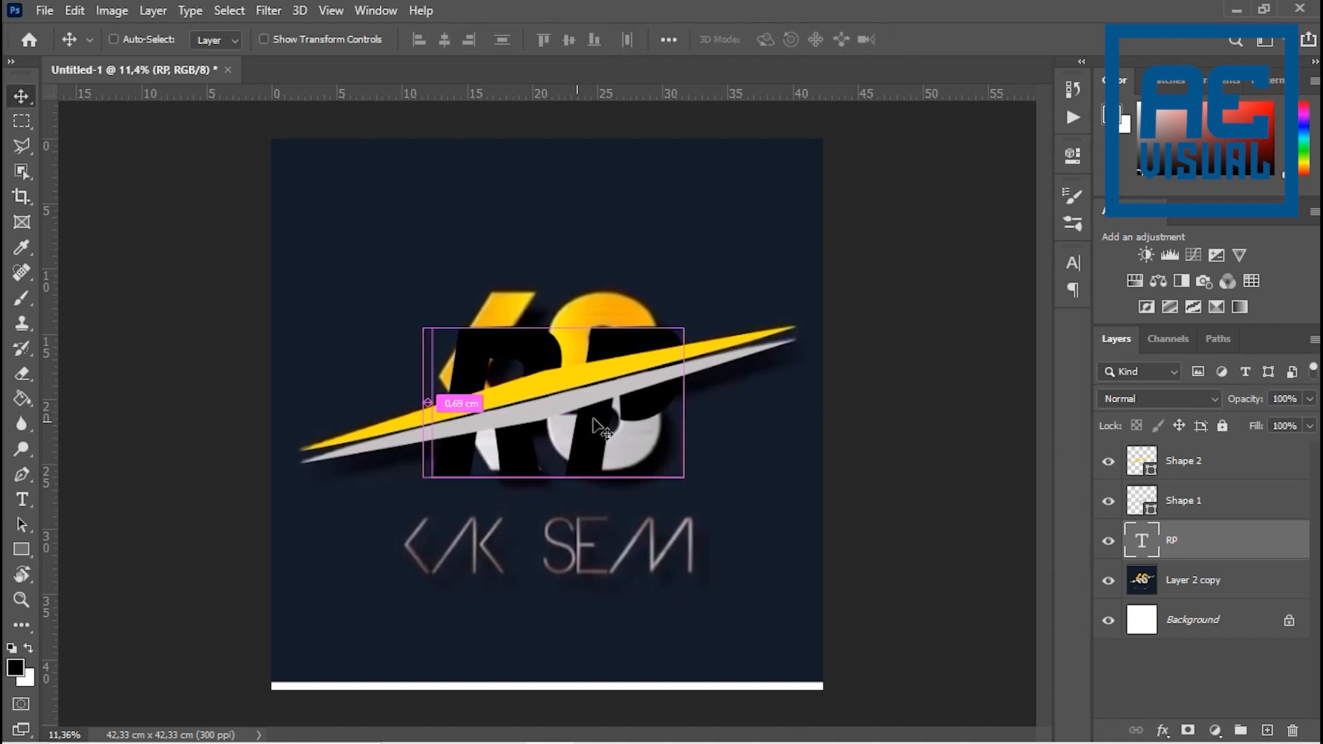
key(ctrl+t)
drag(690, 289, 712, 268)
drag(624, 336, 621, 309)
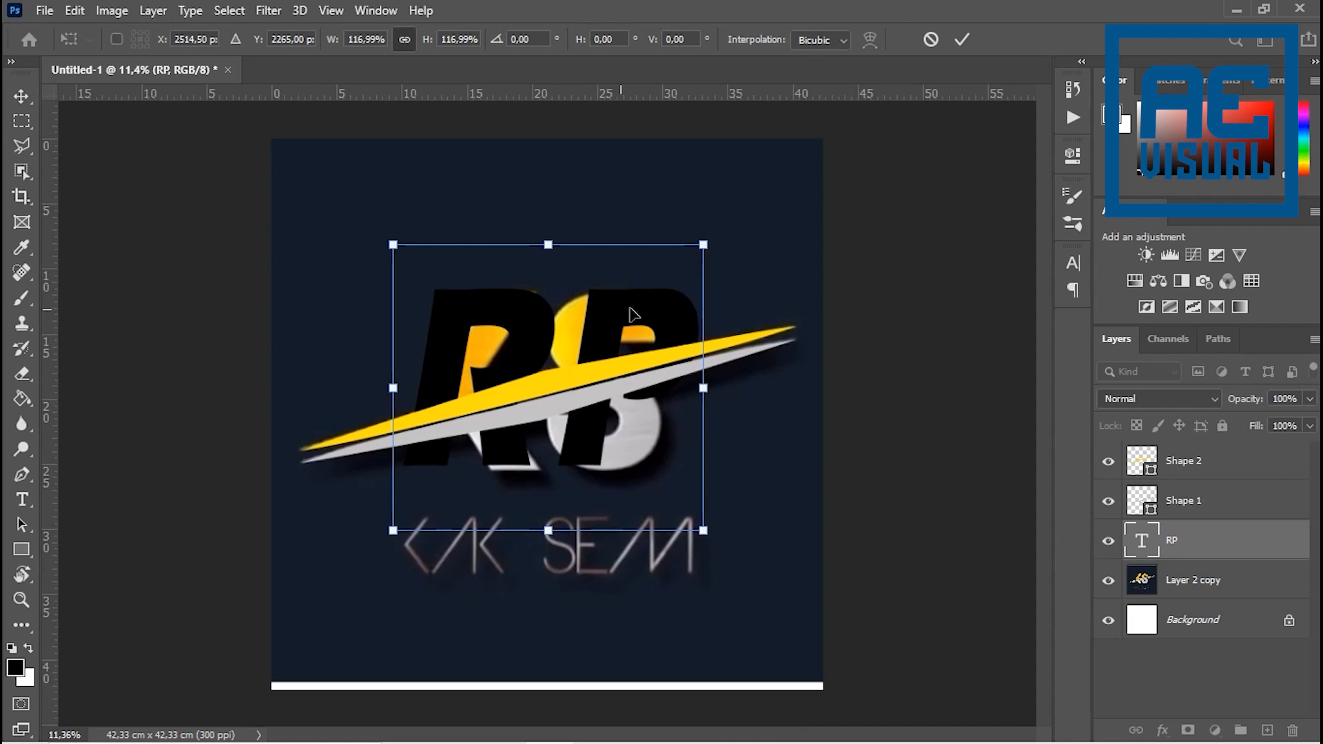
key(Down)
key(Down)
key(Down)
key(Down)
key(Down)
key(Down)
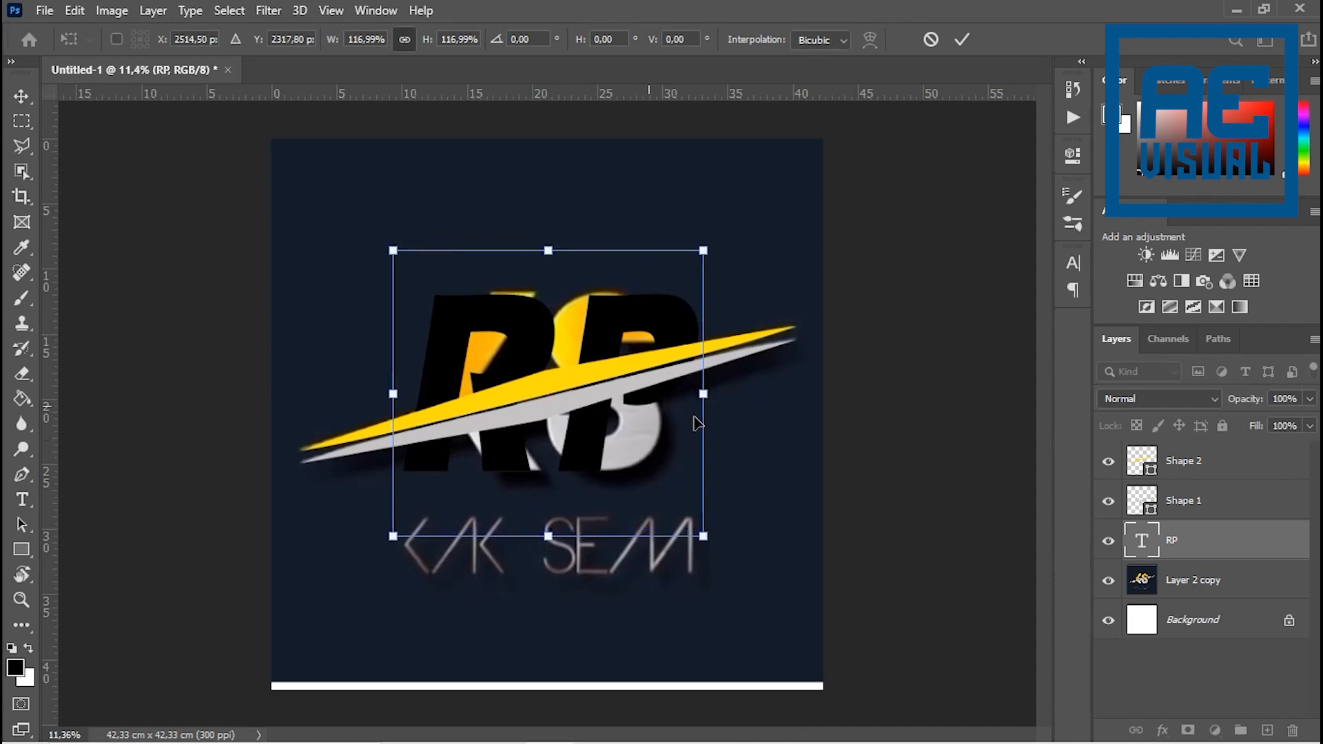
click(960, 39)
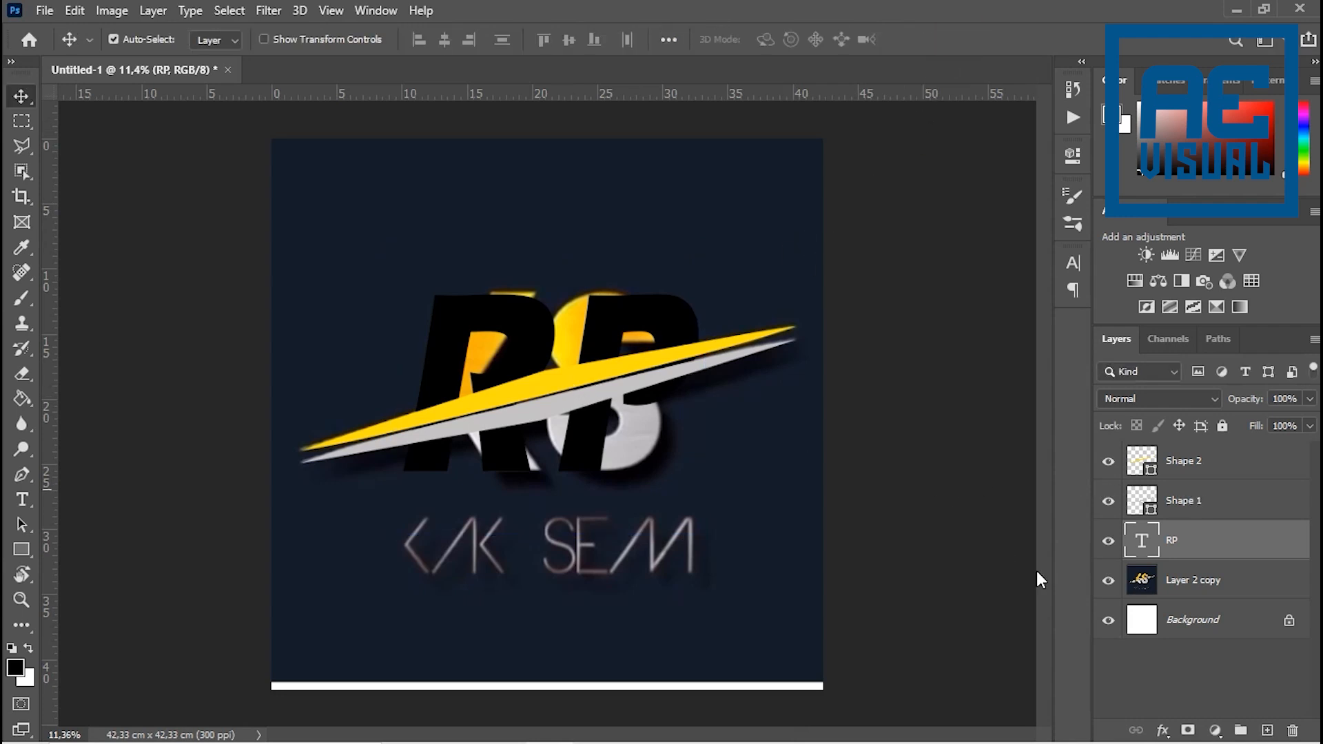
- Hide the Layer 2 copy reference layer and nudge the yellow swoosh upward to widen its gap from the grey one
click(1109, 581)
scroll(567, 381, up, 1)
scroll(566, 382, up, 1)
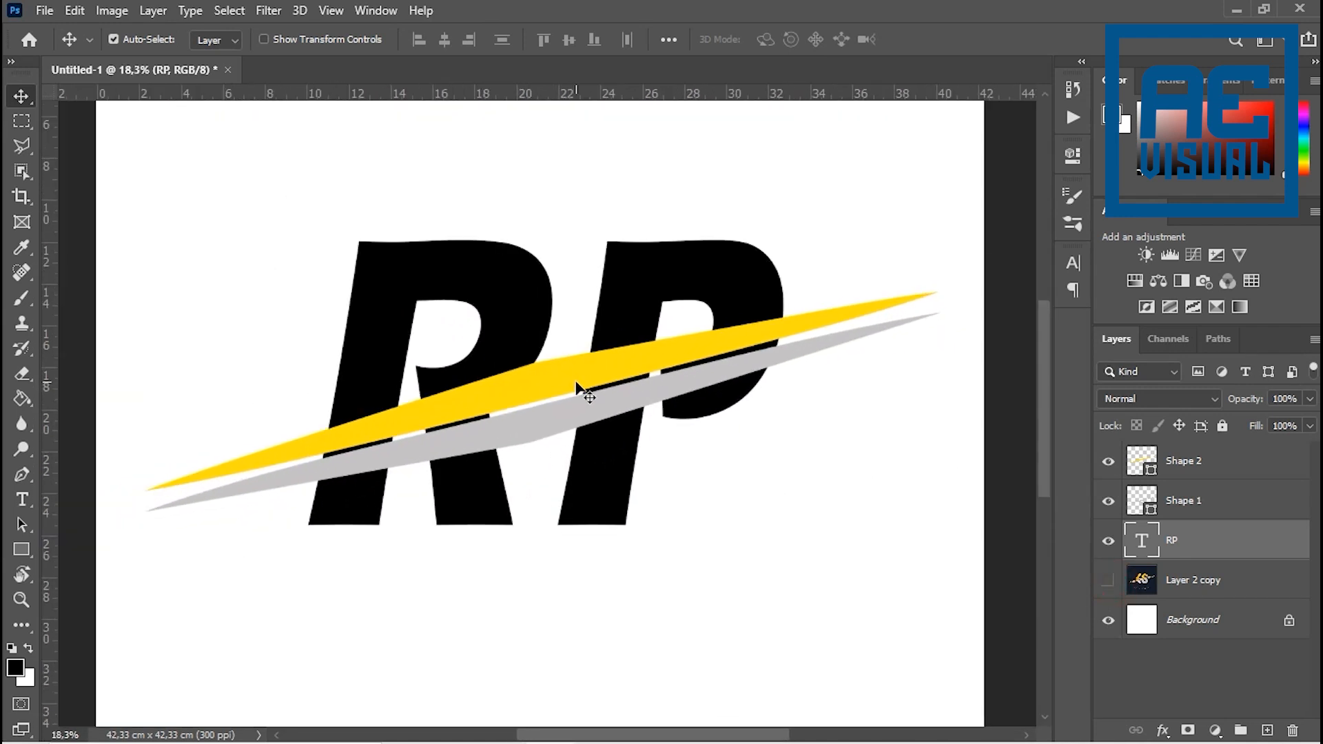
click(568, 388)
key(shift+Up)
key(shift+Up)
key(shift+Up)
key(shift+Up)
key(shift+Up)
key(shift+Up)
key(shift+Up)
key(shift+Up)
- Nudge the grey swoosh up slightly toward the yellow one, keeping a clear gap between them
key(shift+Up)
key(shift+Up)
key(shift+Up)
click(551, 419)
key(shift+Up)
key(shift+Up)
key(shift+Up)
key(shift+Up)
key(shift+Up)
- Nudge the yellow swoosh a little higher across the RP letters
key(shift+Up)
key(shift+Up)
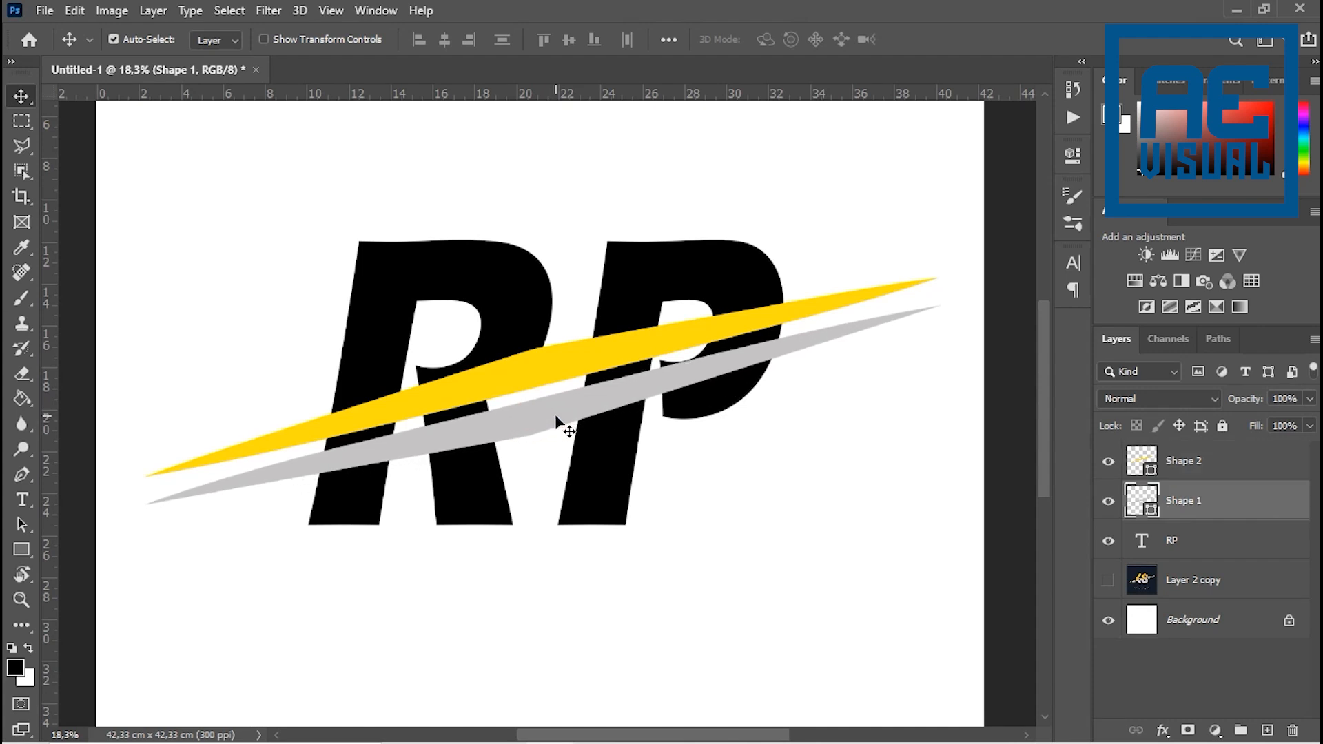
click(497, 383)
- Raise the grey swoosh slightly so the pair crosses the middle of the RP letters with an even gap
key(shift+Up)
key(shift+Up)
key(shift+Up)
key(shift+Up)
key(shift+Up)
key(shift+Up)
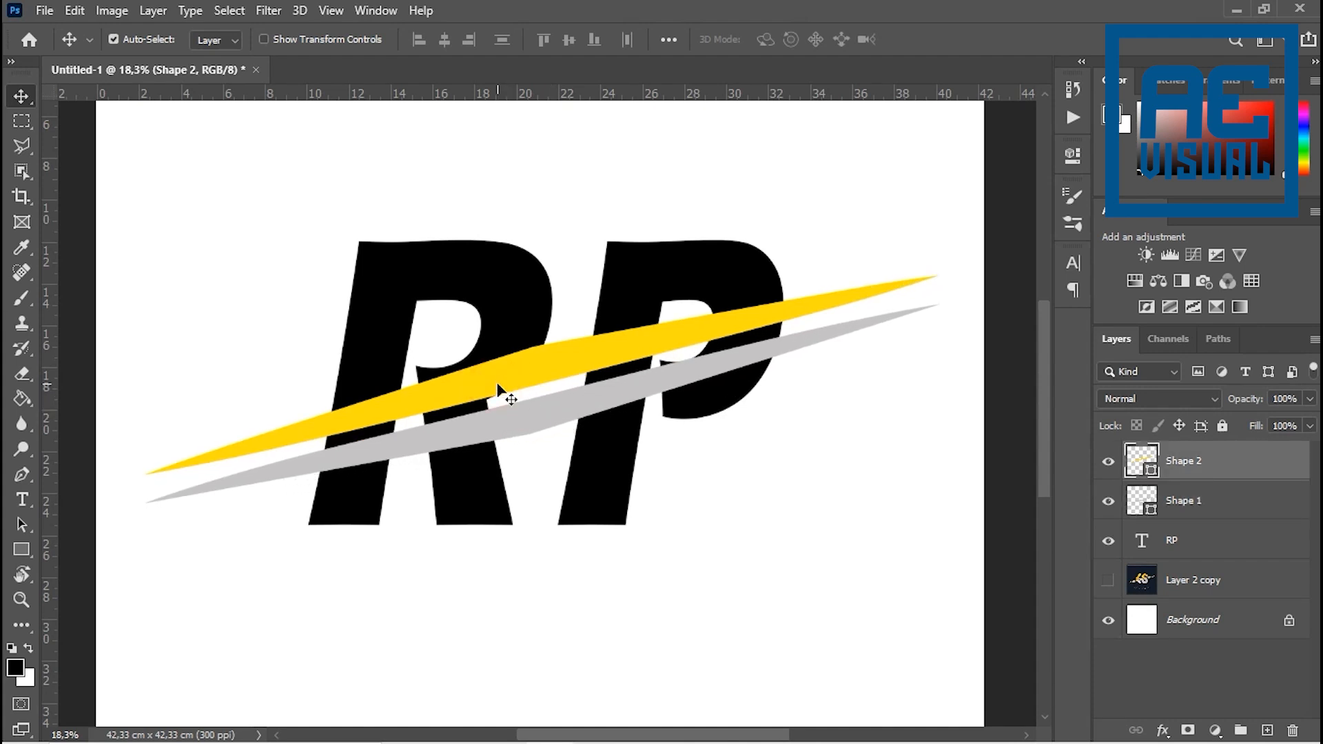
click(512, 419)
key(shift+Up)
key(shift+Up)
key(shift+Up)
key(shift+Up)
key(shift+Up)
key(shift+Up)
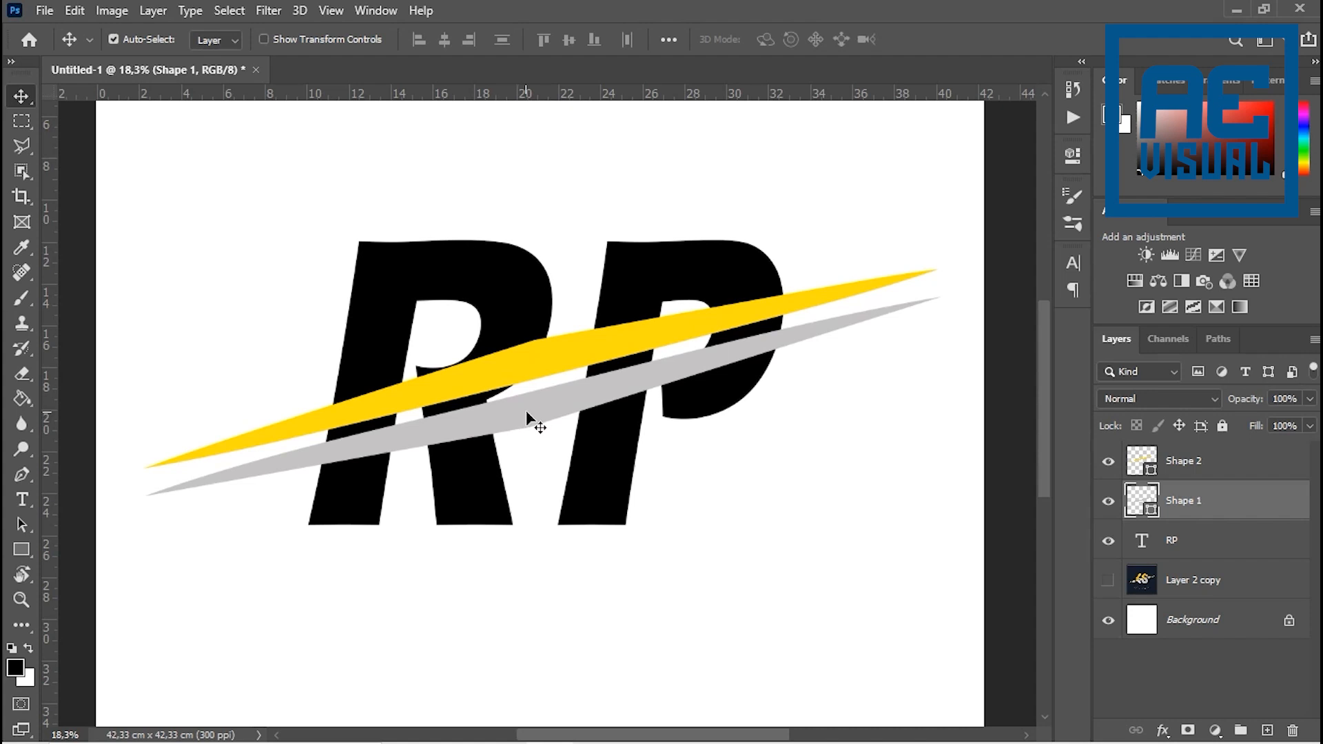
key(ctrl+minus)
scroll(631, 413, up, 3)
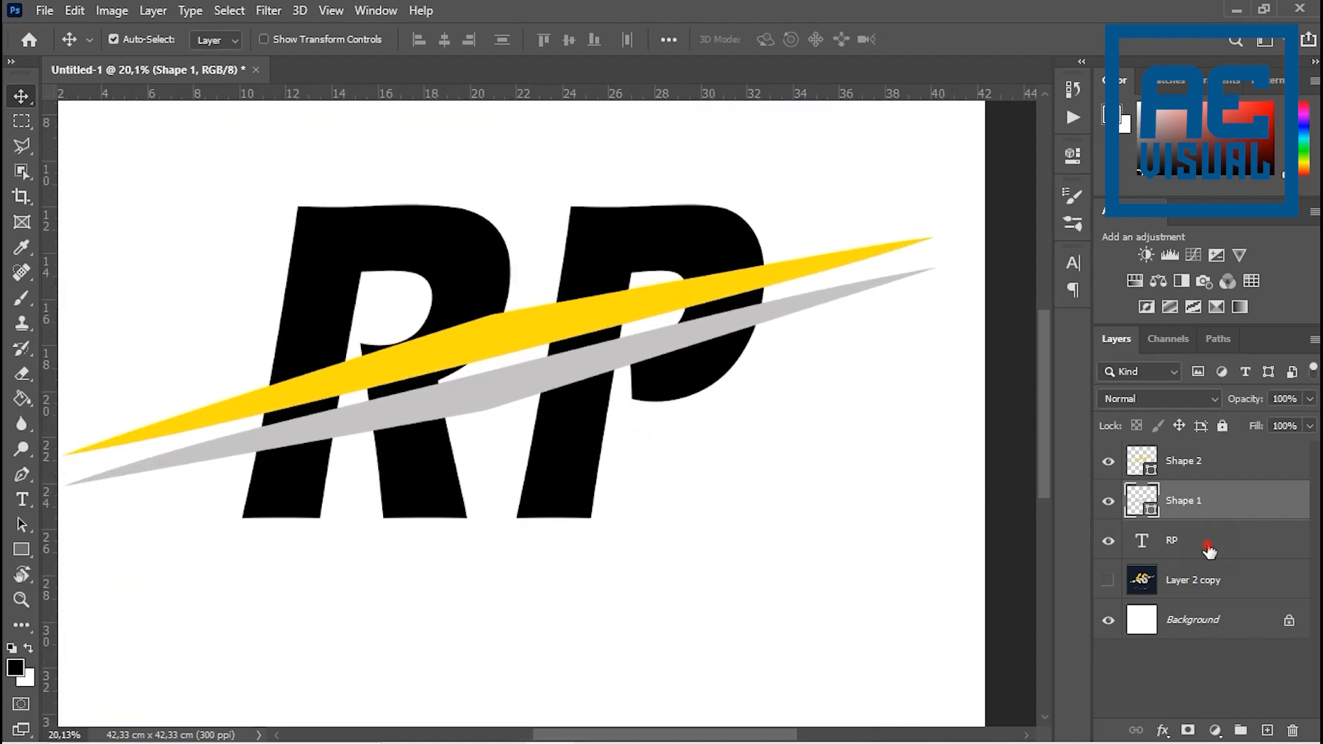
- Compare the RP letters and swooshes with the Layer 2 copy reference
click(1208, 549)
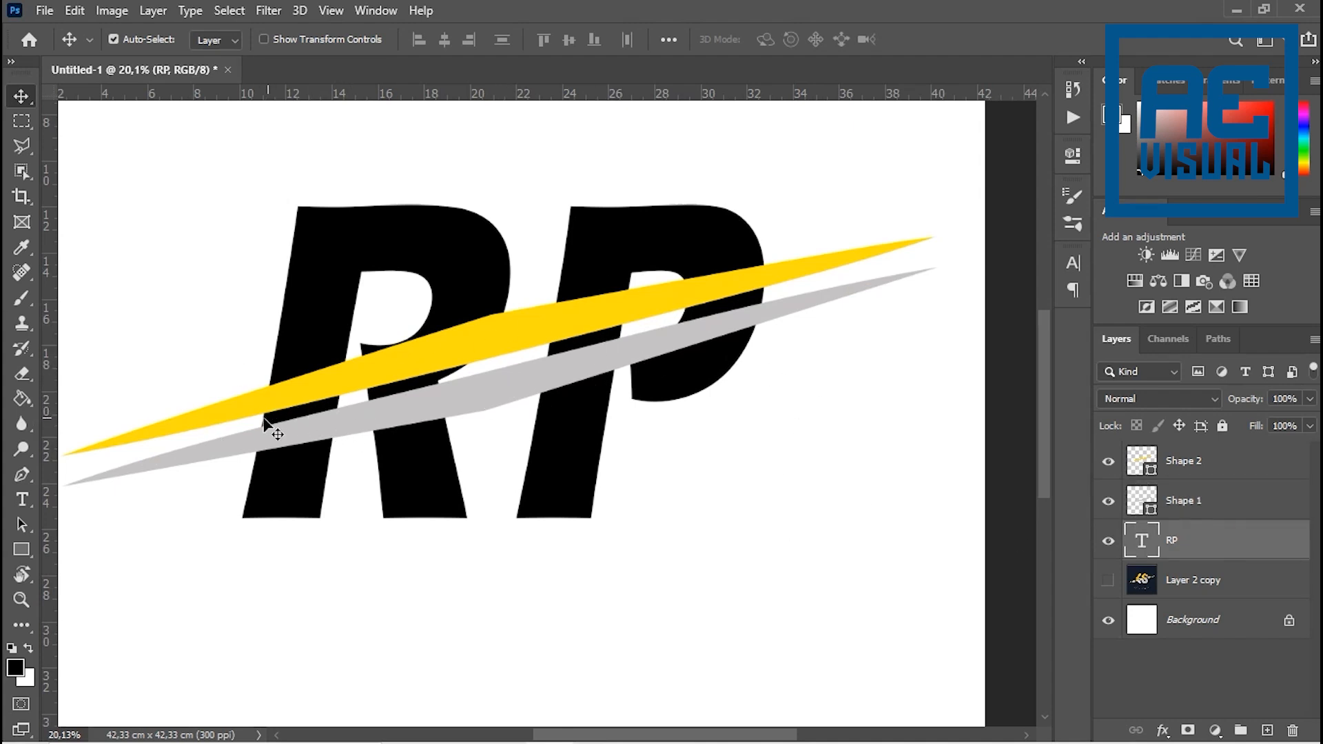
click(1103, 585)
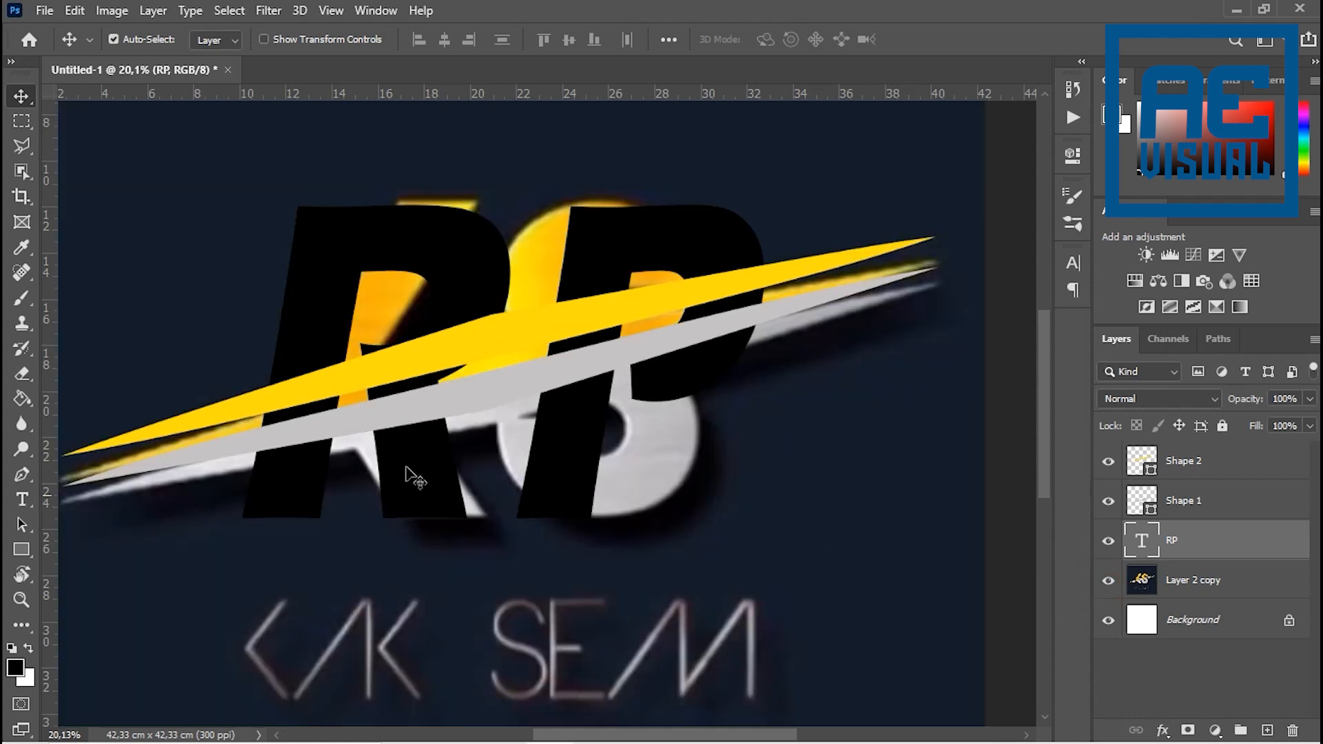
click(1111, 583)
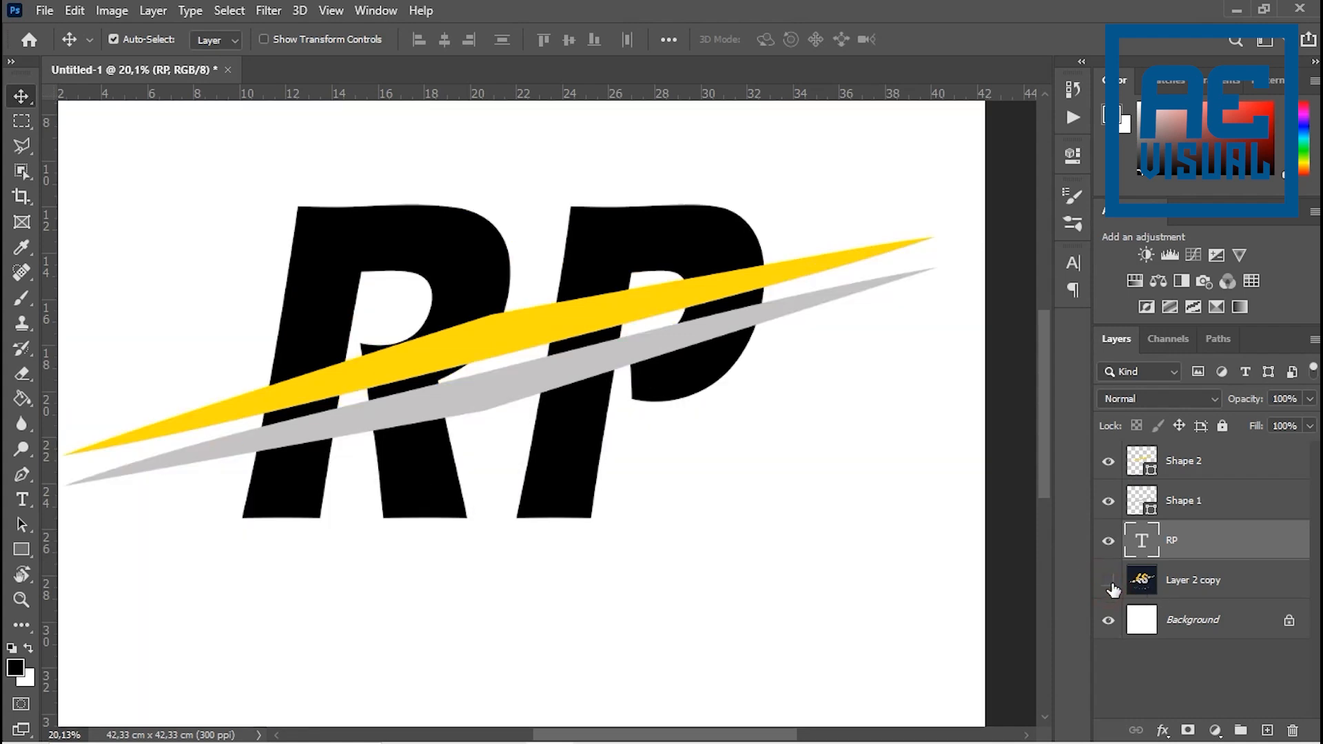
- Leave only the RP text, Shape 1 and Shape 2 layers visible, hiding the Layer 2 copy reference and the Background
alt+click(1109, 582)
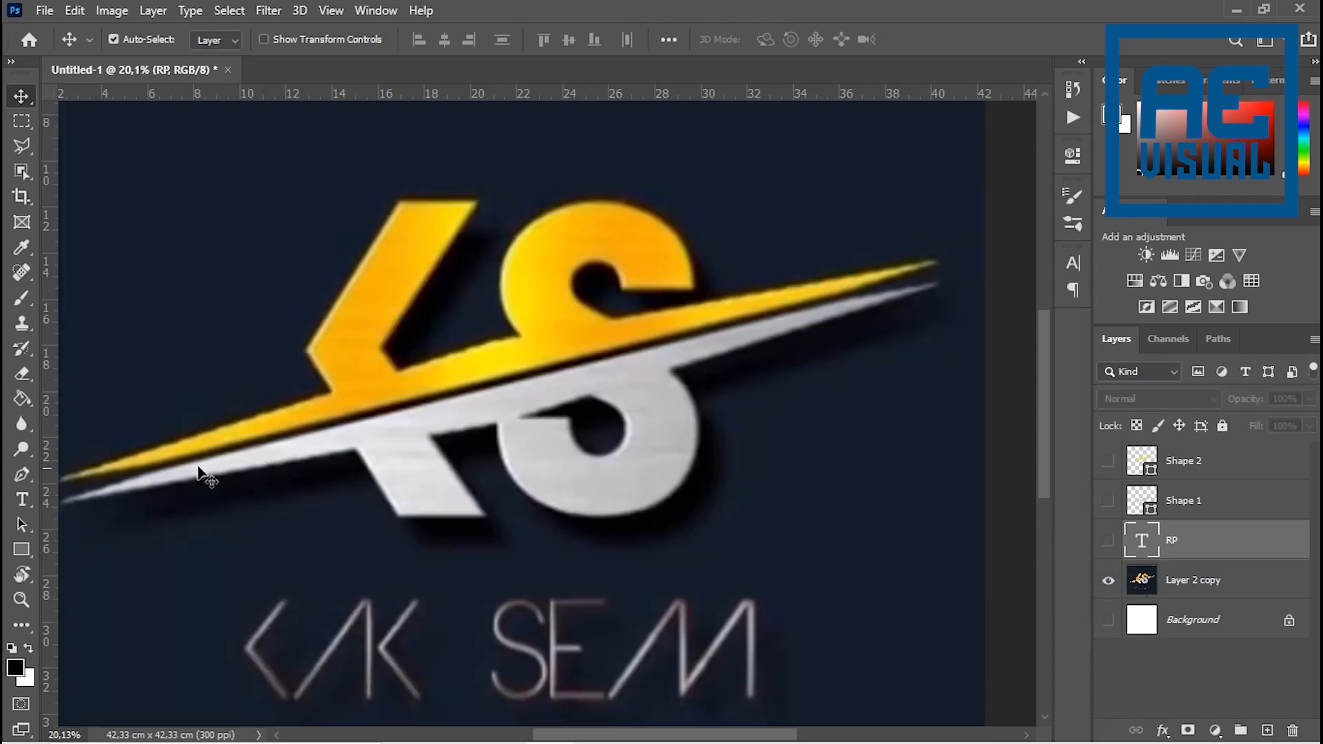
click(1108, 541)
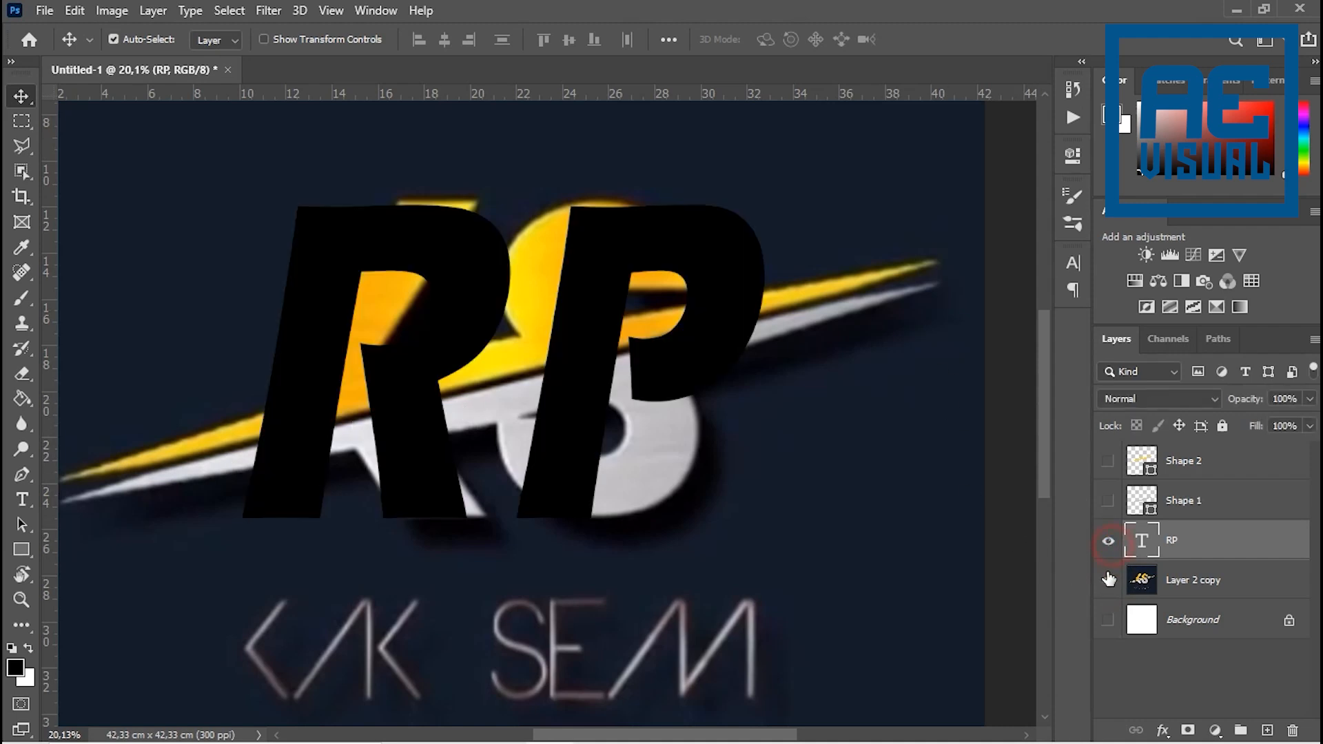
click(1107, 583)
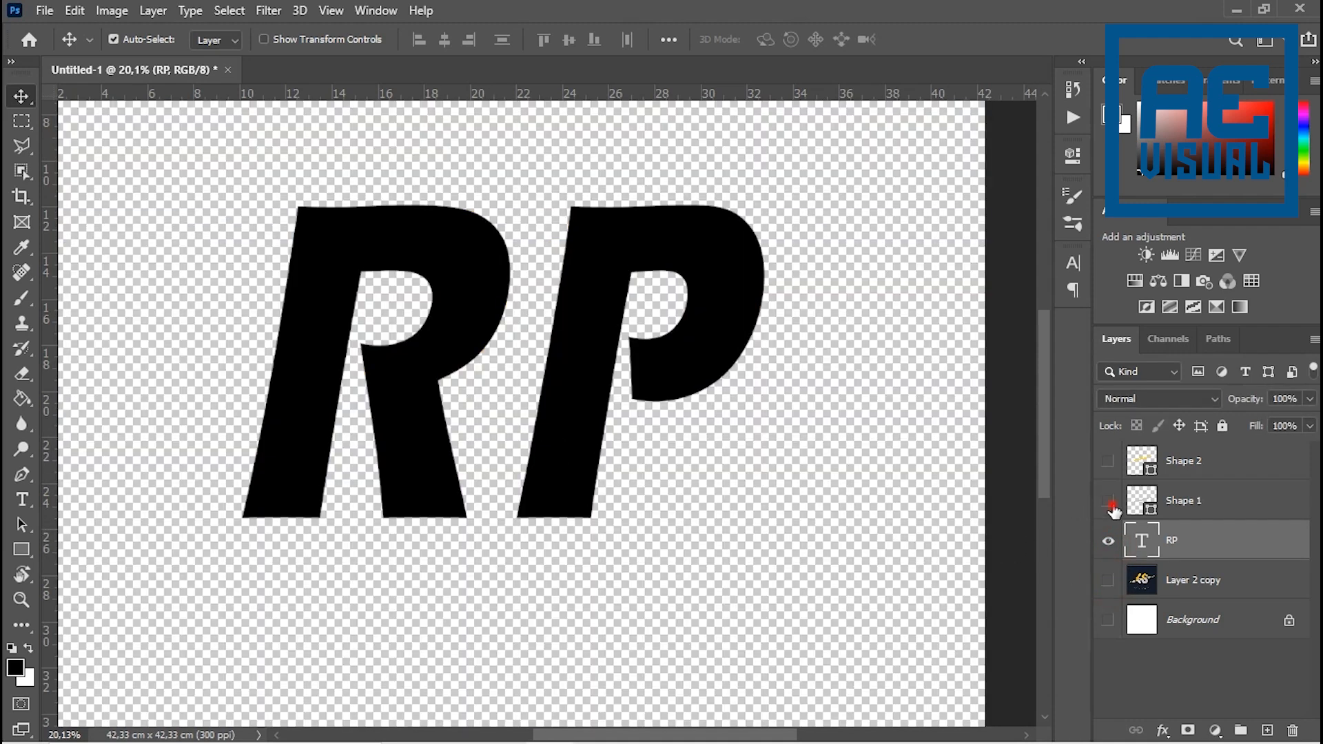
click(1108, 501)
click(1109, 461)
- Duplicate the RP text layer, hide the original and rasterize the RP copy layer
scroll(441, 428, down, 2)
scroll(524, 396, up, 3)
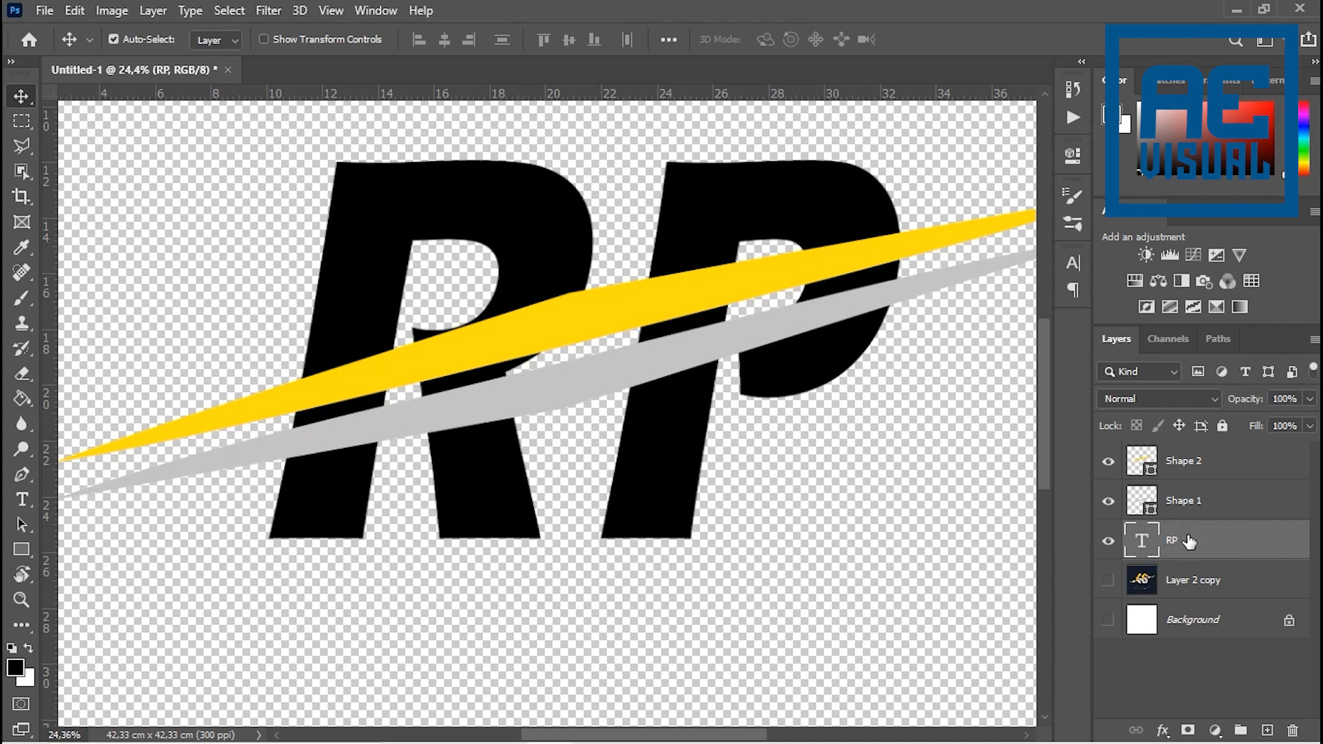
key(ctrl+j)
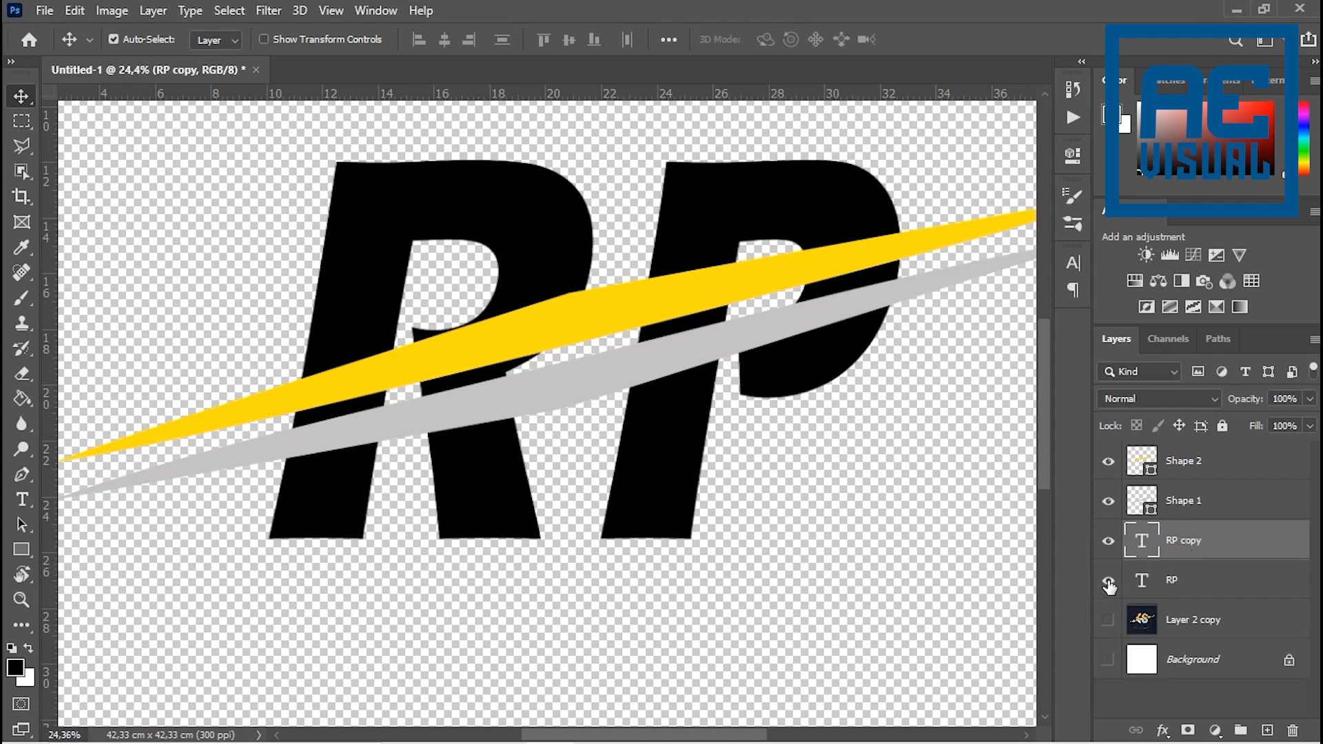
click(1108, 582)
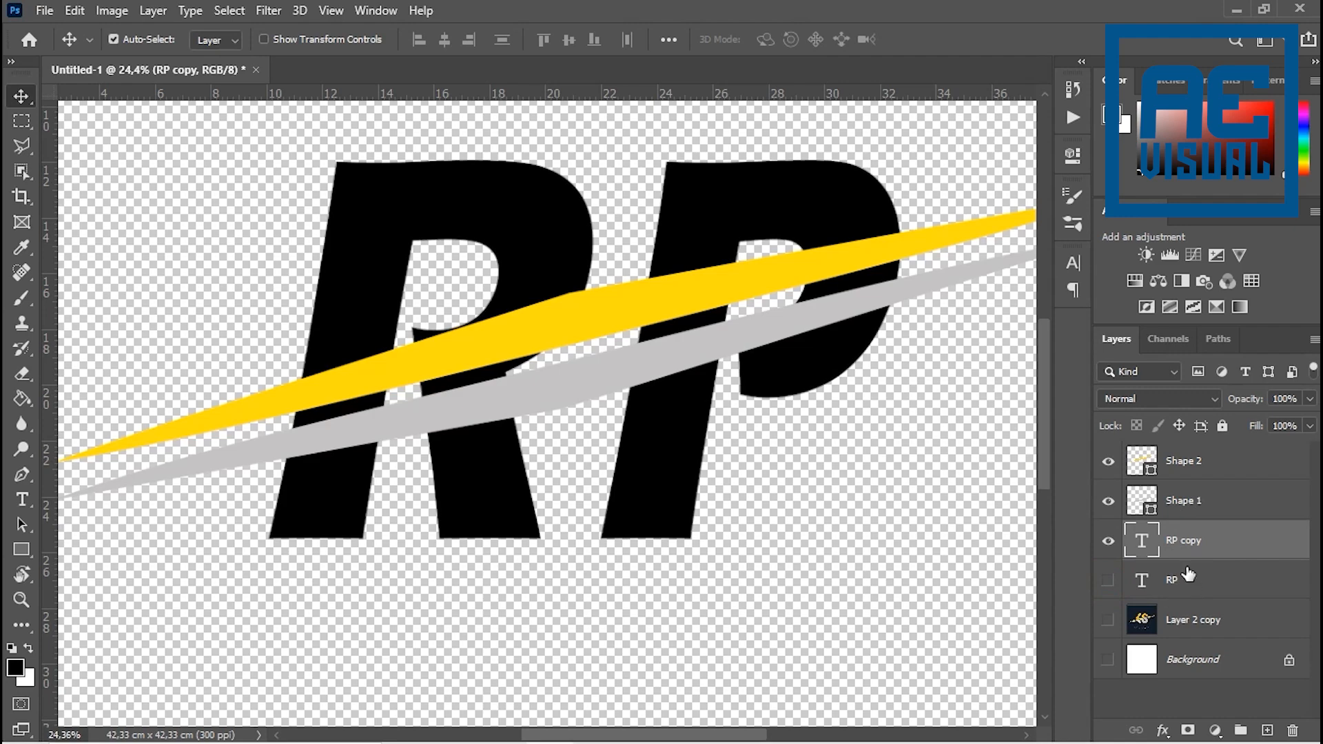
right_click(1184, 545)
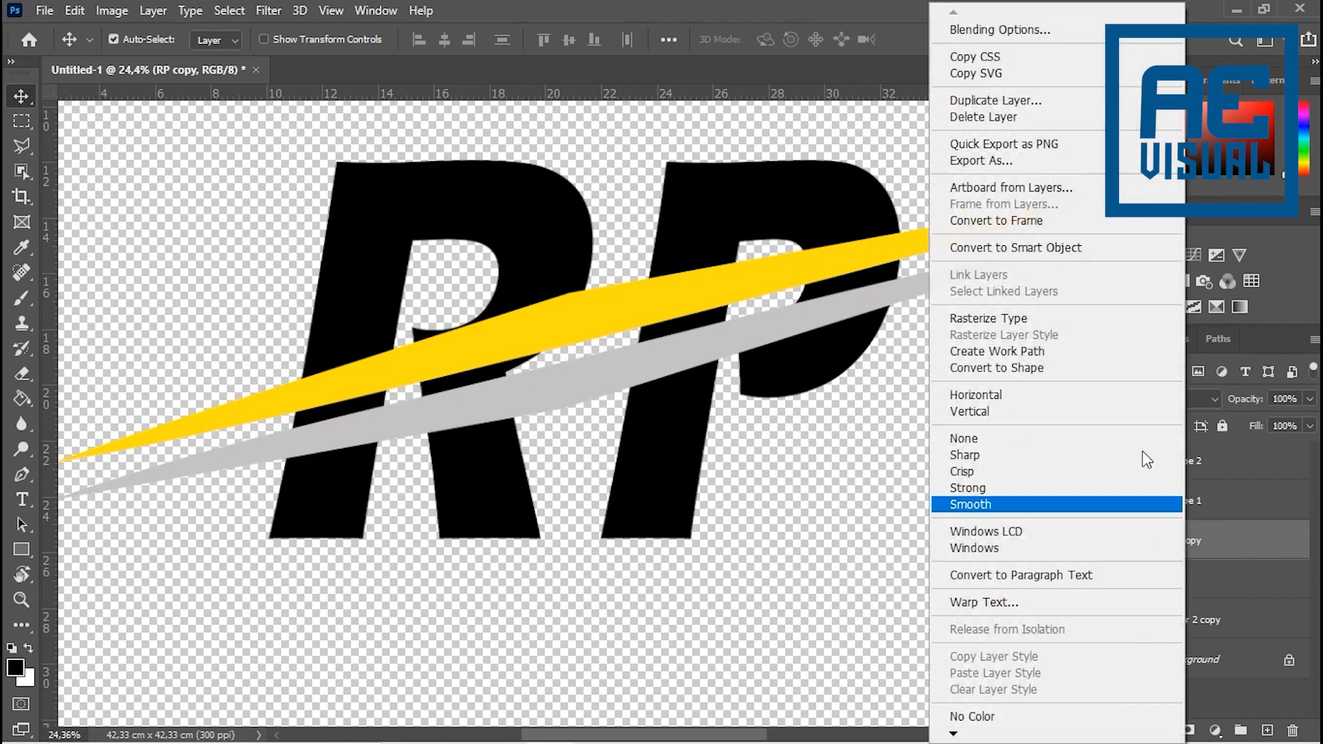
click(1012, 323)
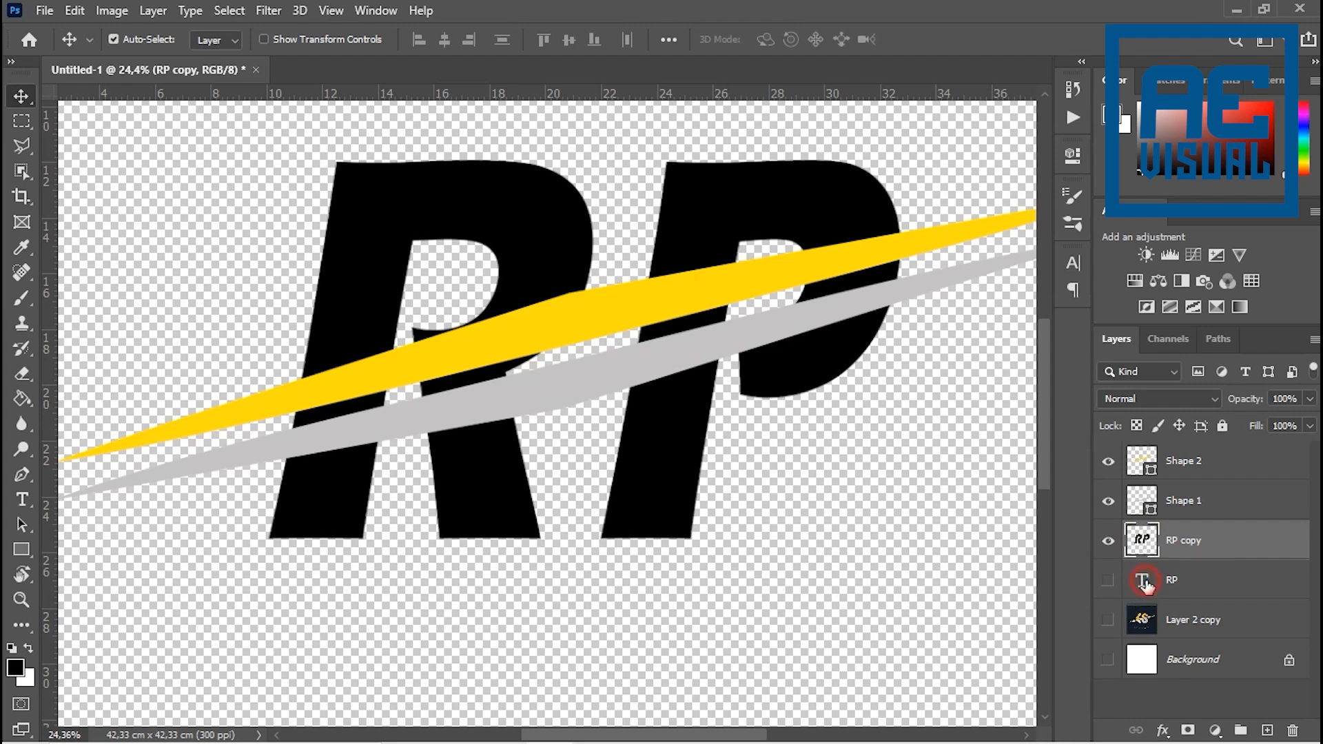
- On RP copy, select the lower letter halves with the Polygonal Lasso, cutting along the grey swoosh, and copy them to a new layer
click(1145, 583)
click(1146, 541)
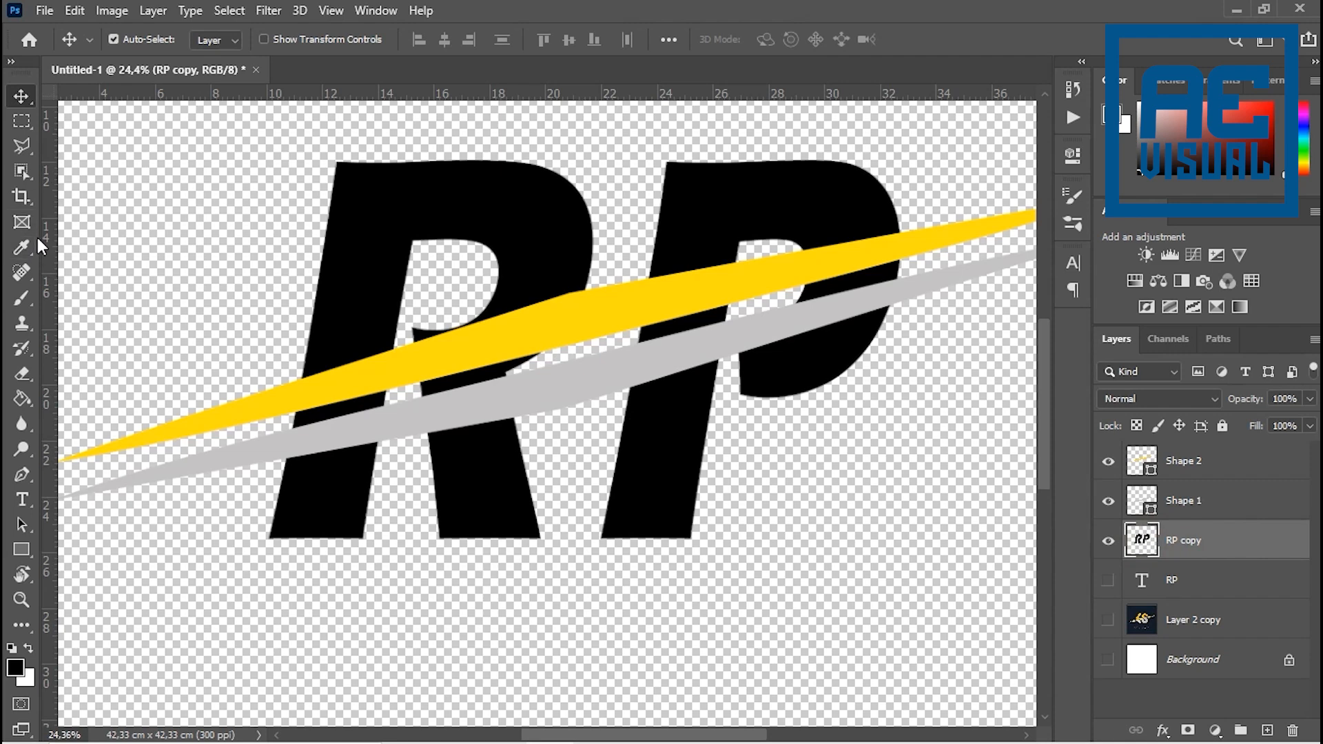
click(22, 146)
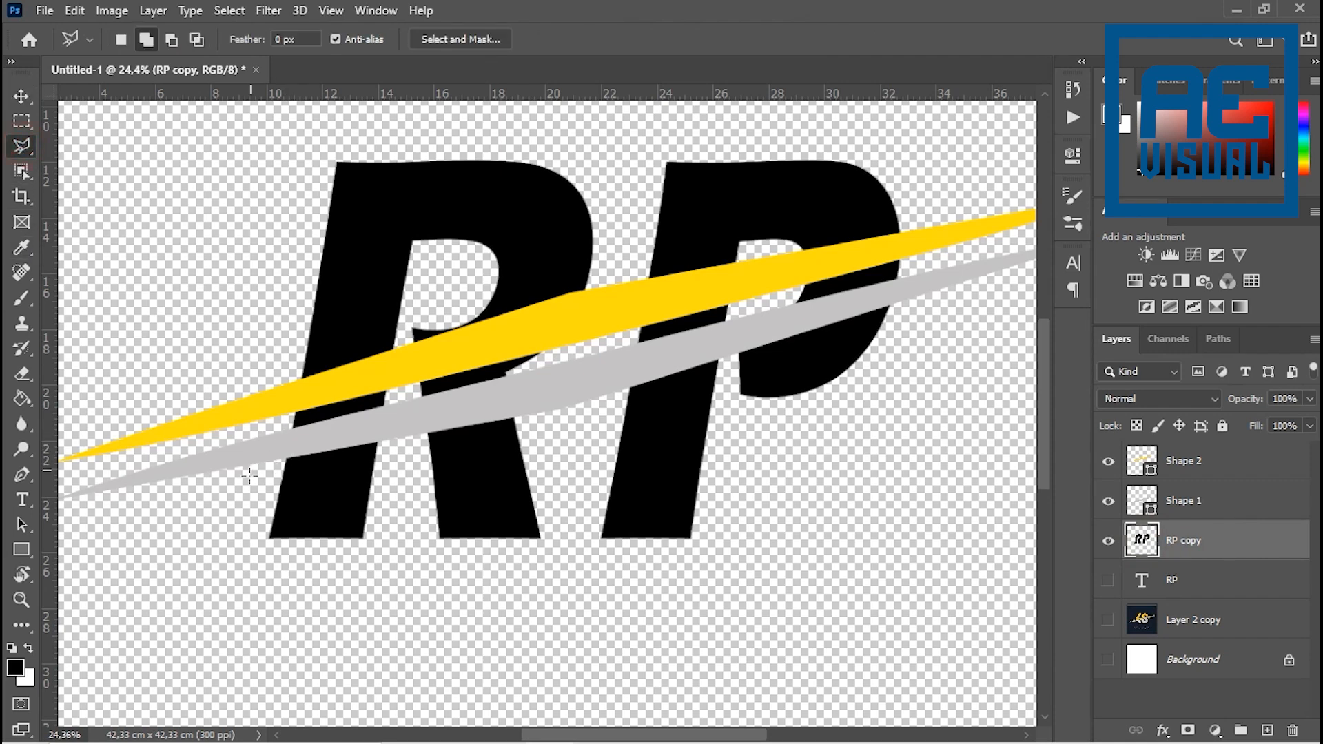
click(239, 472)
click(321, 438)
click(905, 288)
click(915, 414)
click(731, 642)
click(221, 570)
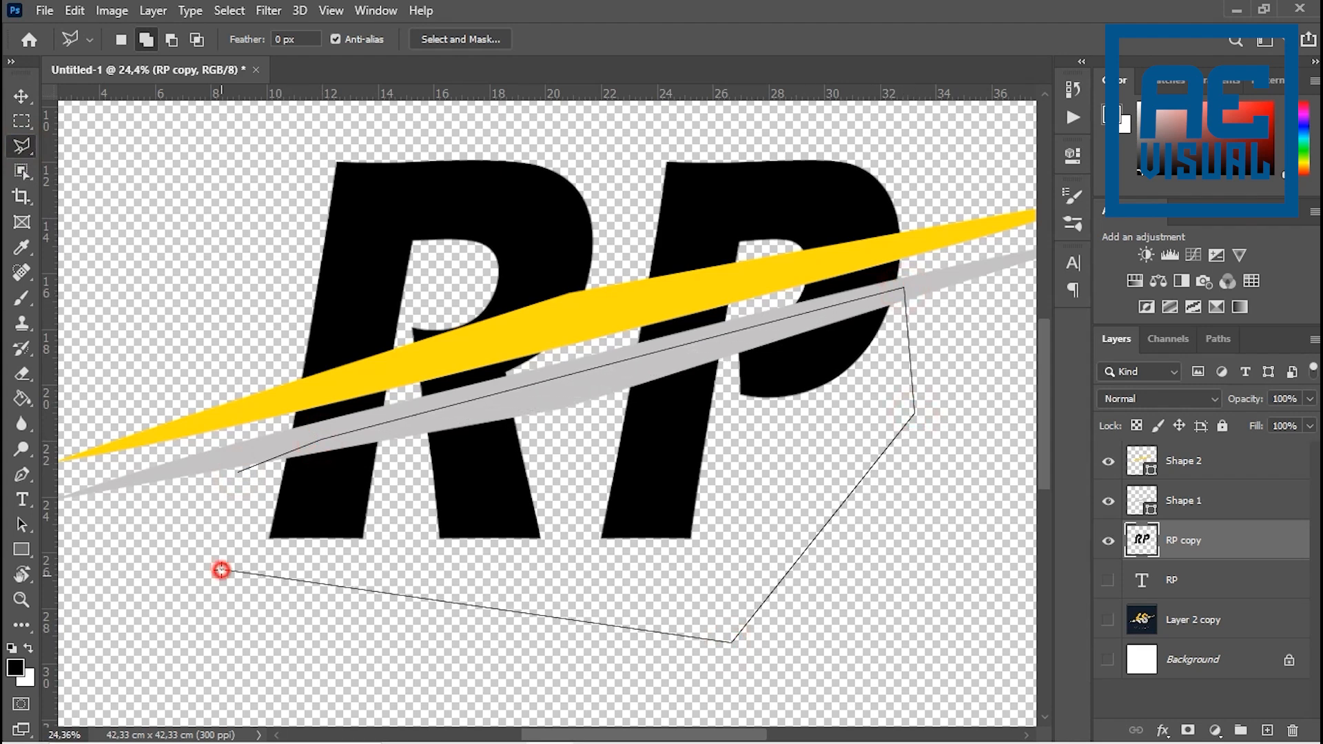
double_click(222, 520)
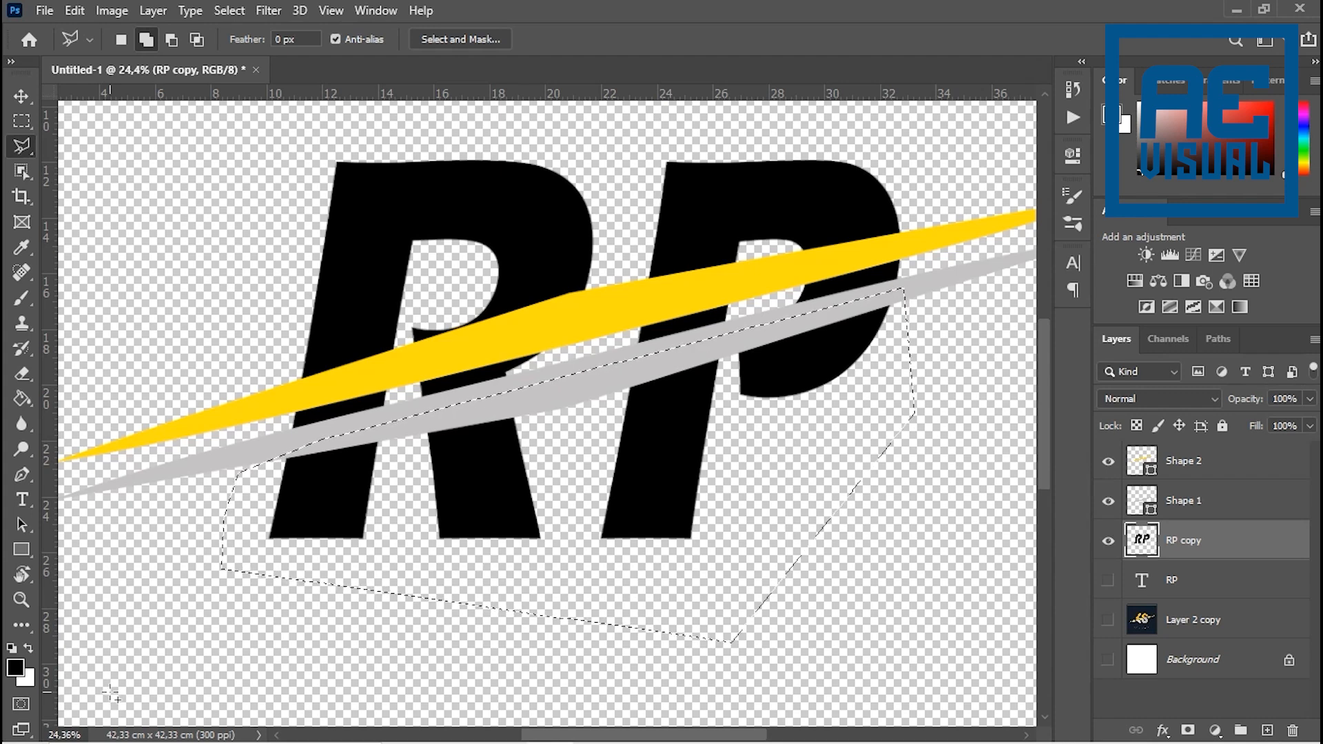
key(ctrl+j)
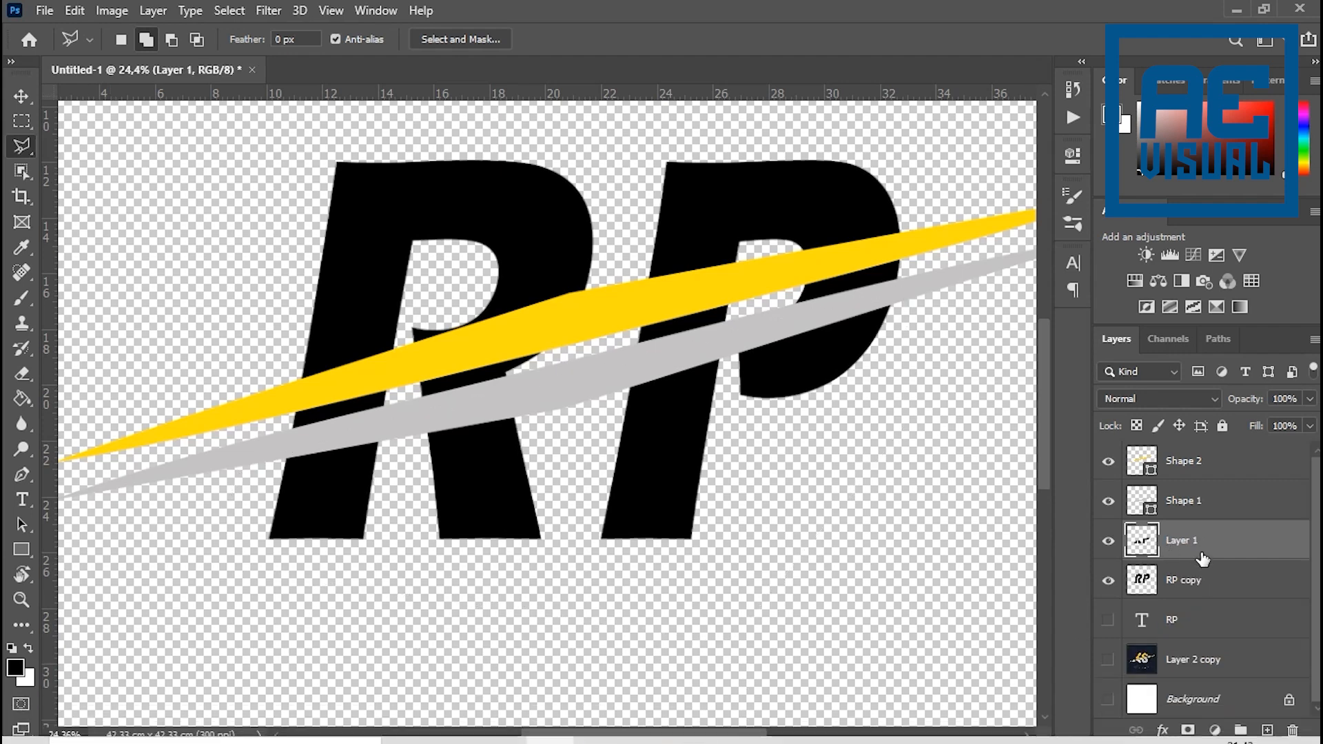
click(1109, 543)
click(1111, 544)
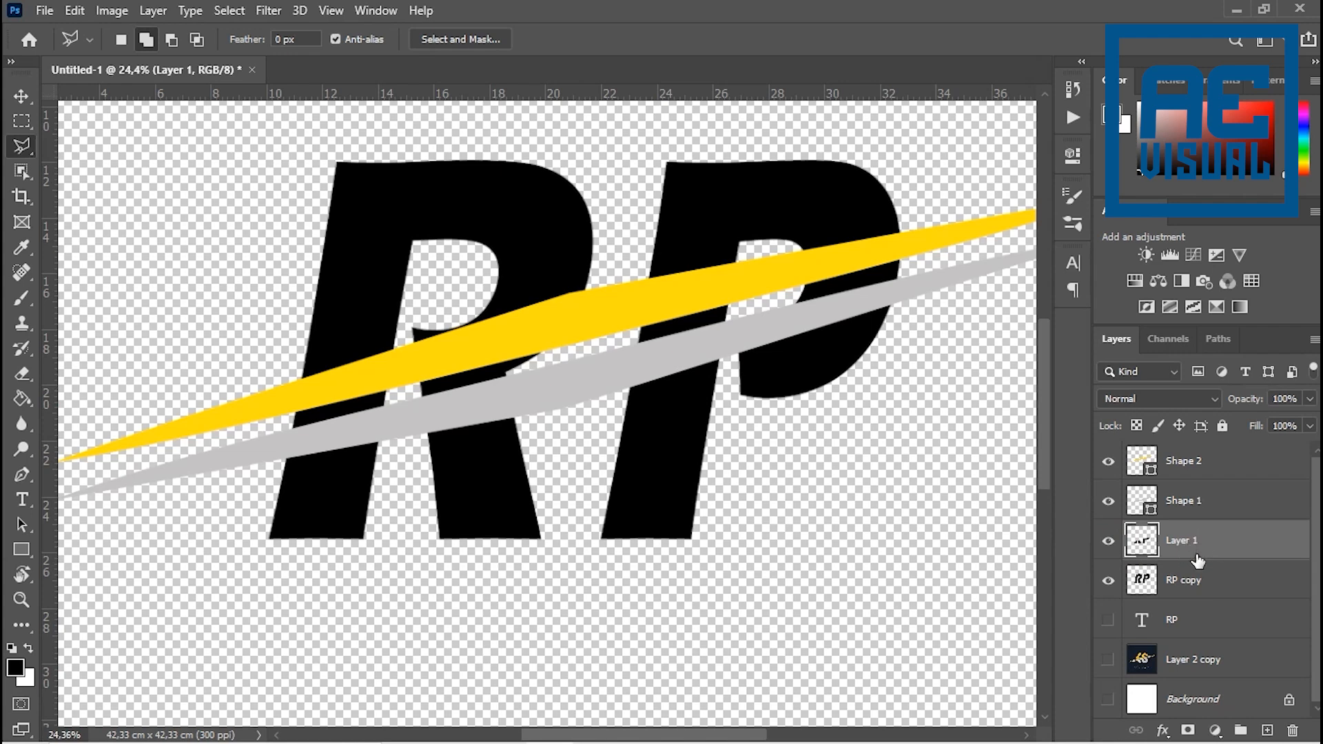
- On RP copy, select the upper letter halves with the Polygonal Lasso, cutting along the yellow swoosh, and copy them to a new layer
click(1182, 581)
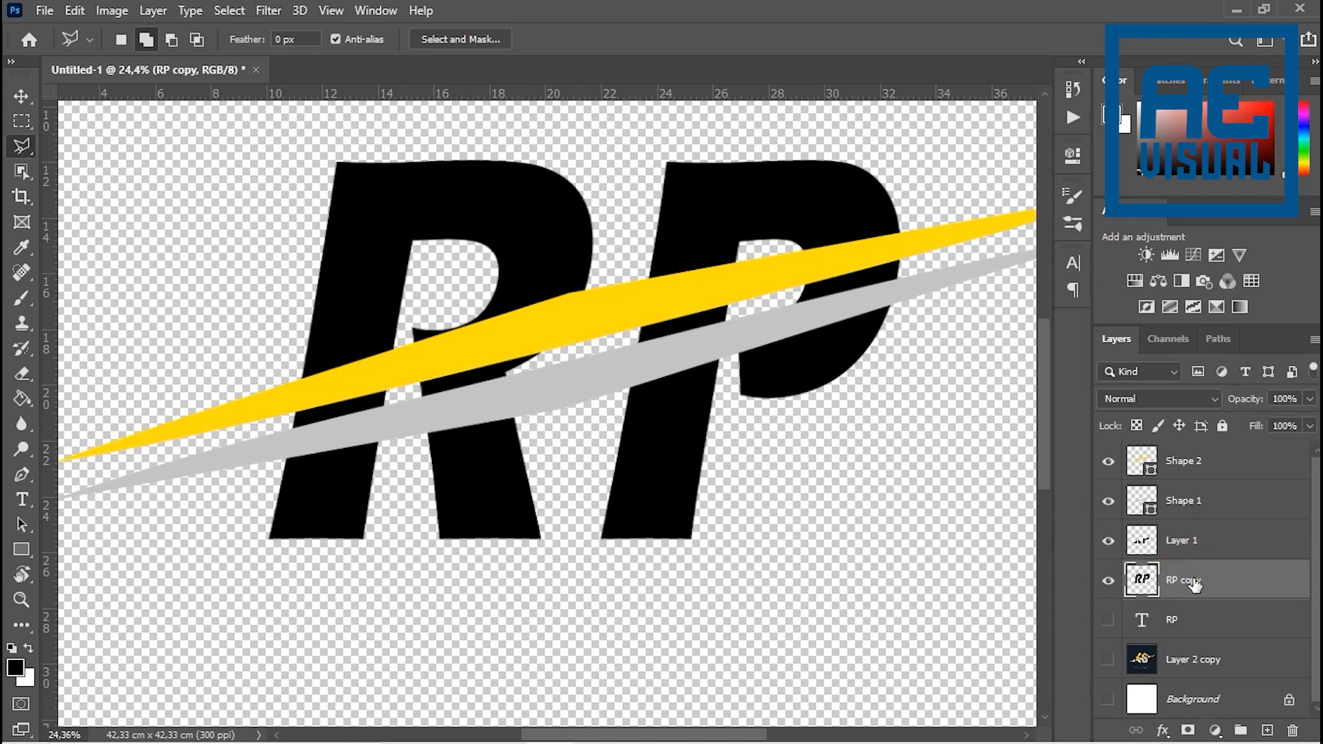
click(199, 142)
click(269, 401)
click(435, 365)
click(796, 266)
click(916, 237)
click(936, 160)
click(830, 134)
click(389, 128)
double_click(269, 131)
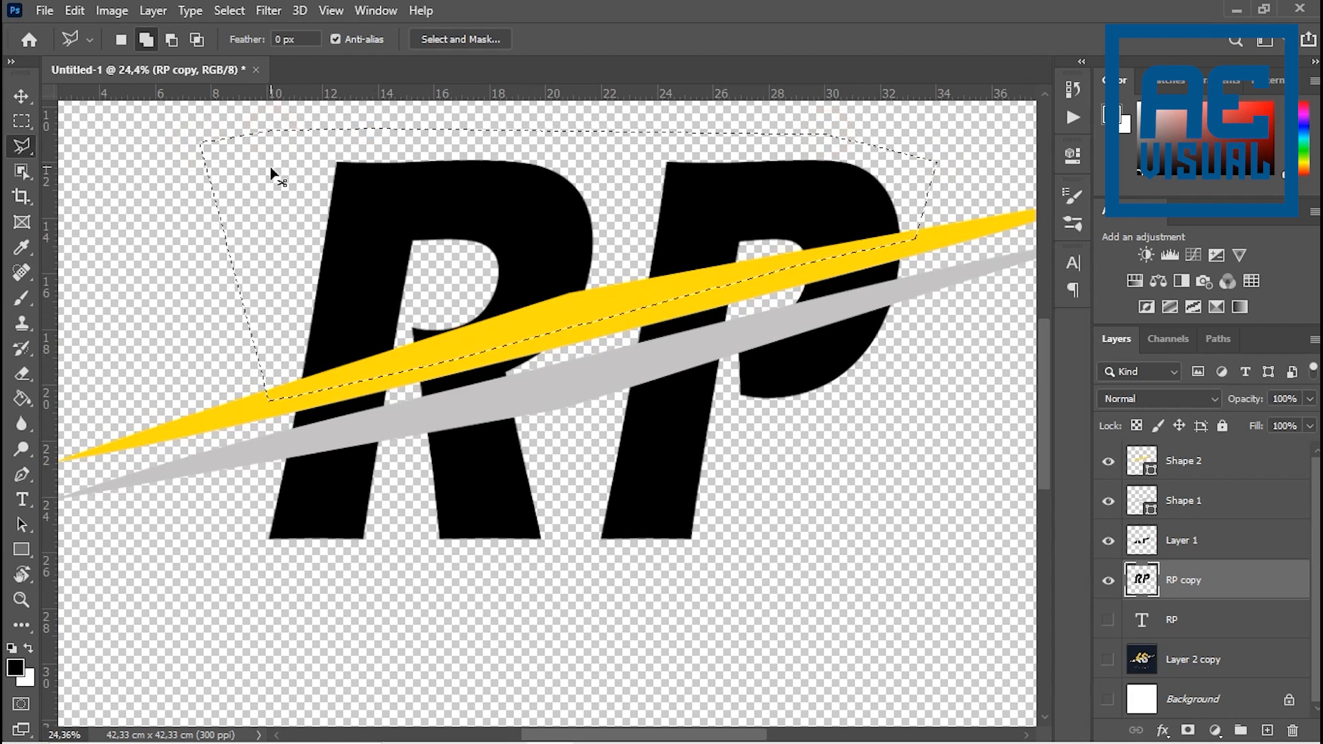
key(ctrl+shift+j)
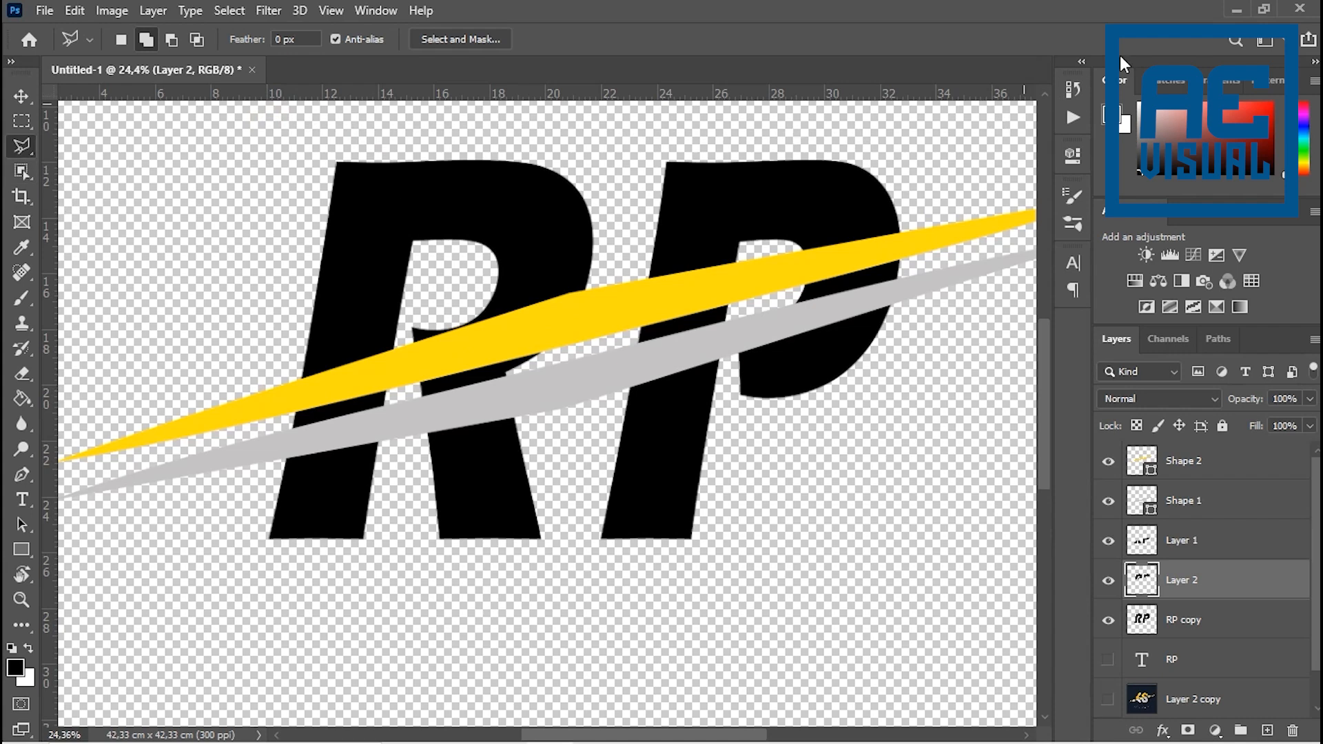
- Review the latest Layer Via Copy operation in the document history
click(1084, 96)
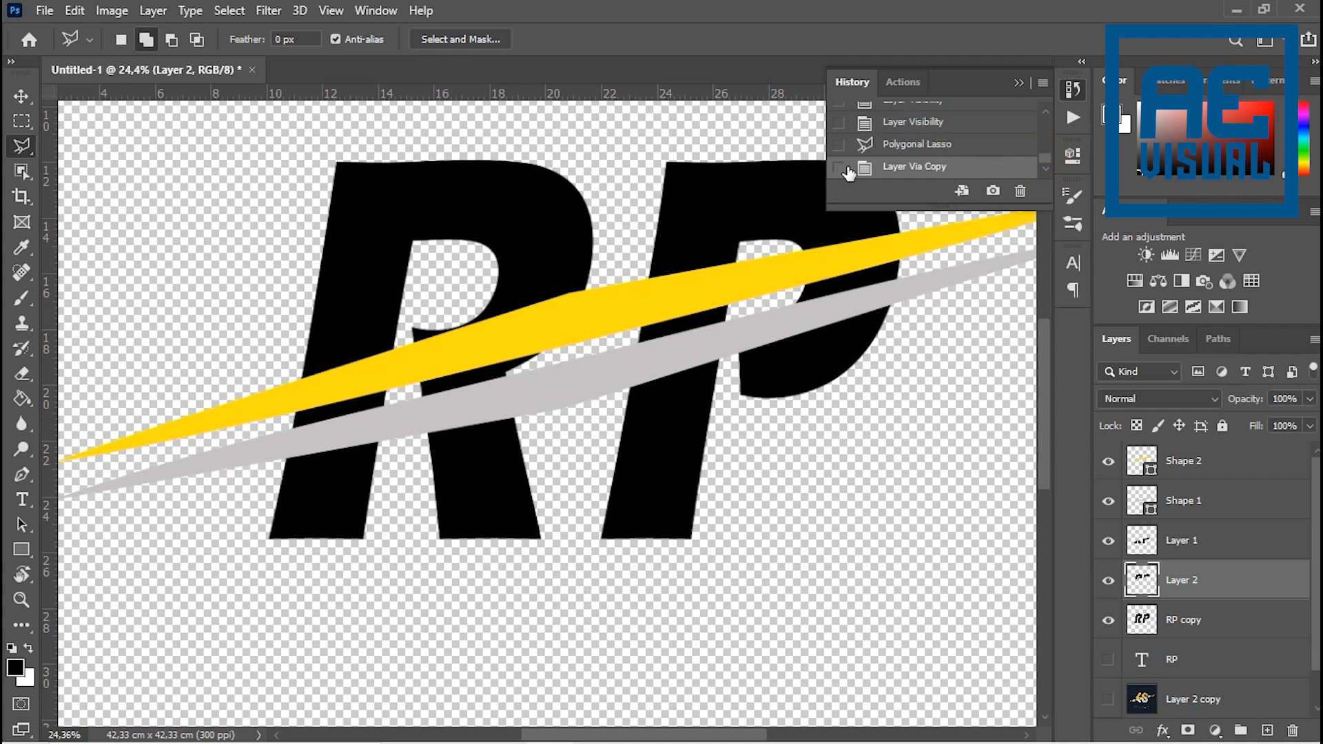
click(839, 170)
click(1020, 83)
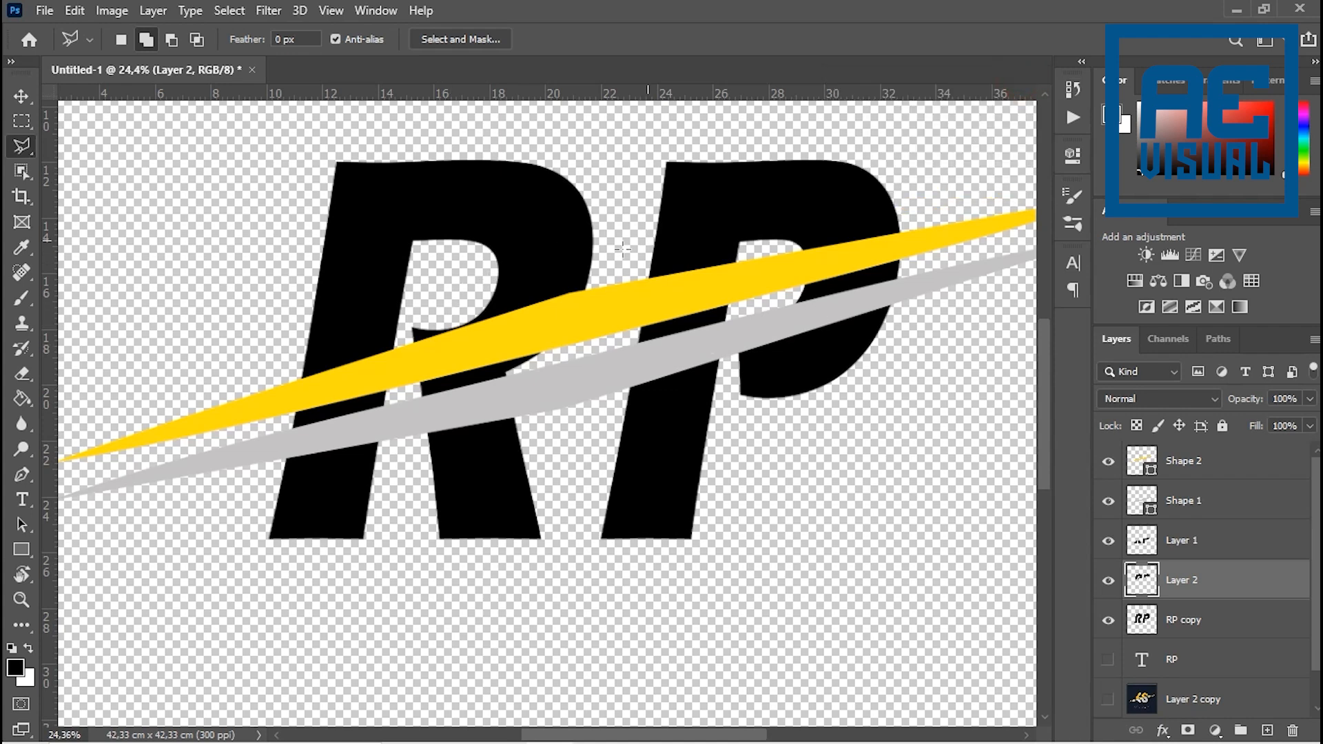
- Hide the full RP copy layer and check the separated letter halves on Layer 2 and Layer 1
scroll(496, 297, down, 2)
scroll(508, 296, up, 1)
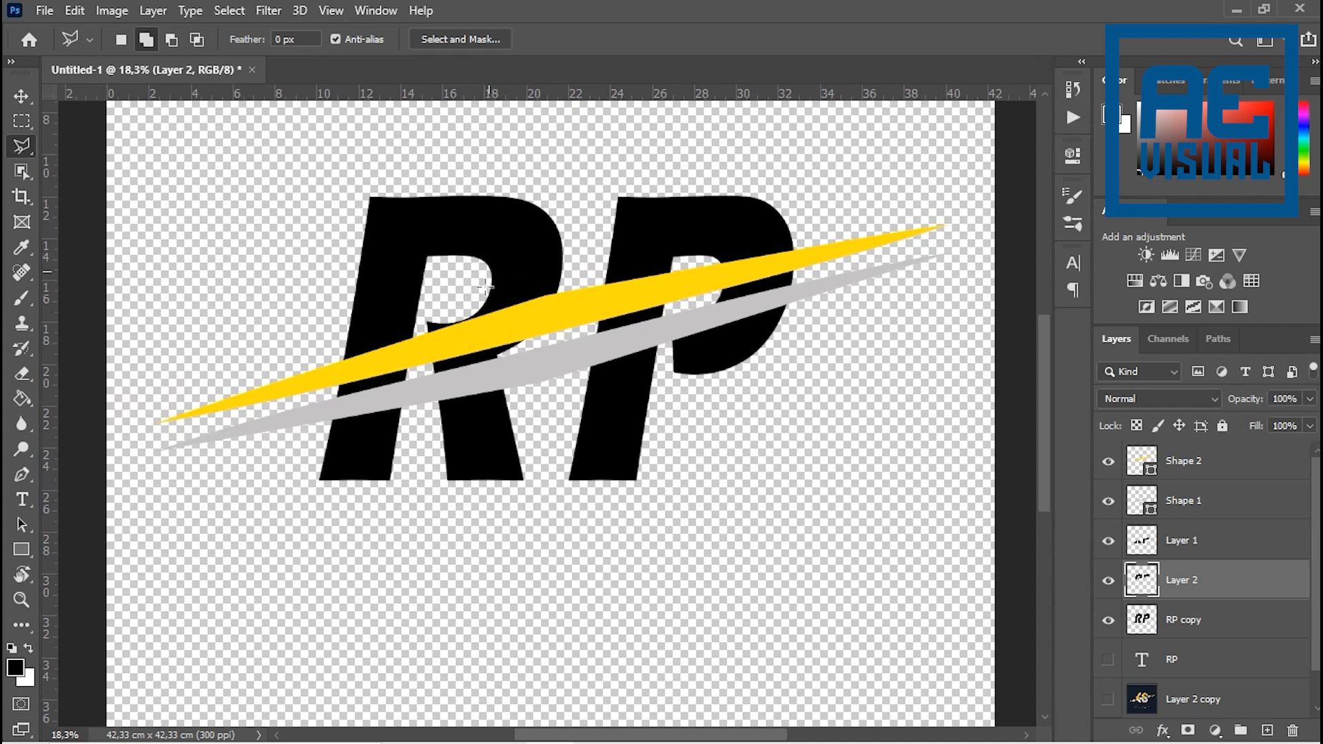
scroll(612, 229, down, 1)
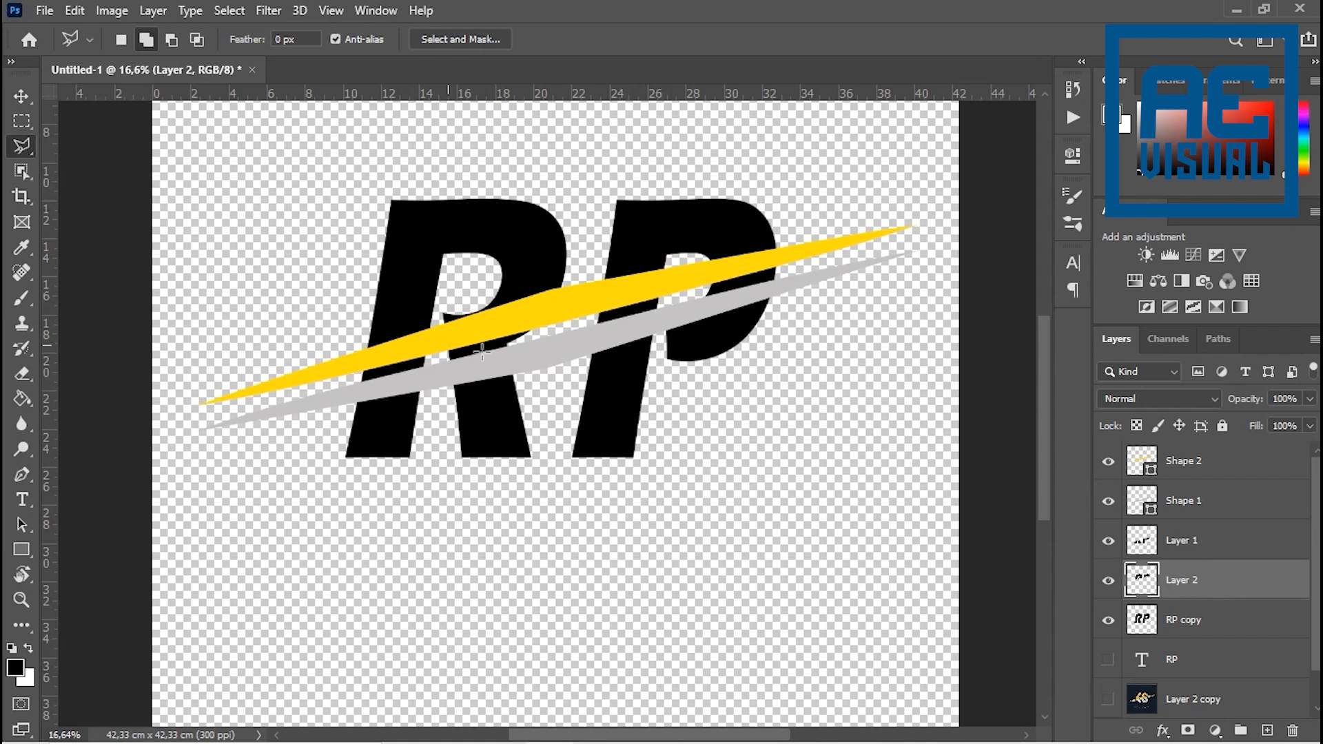
scroll(525, 339, up, 4)
scroll(532, 332, down, 10)
scroll(543, 334, up, 7)
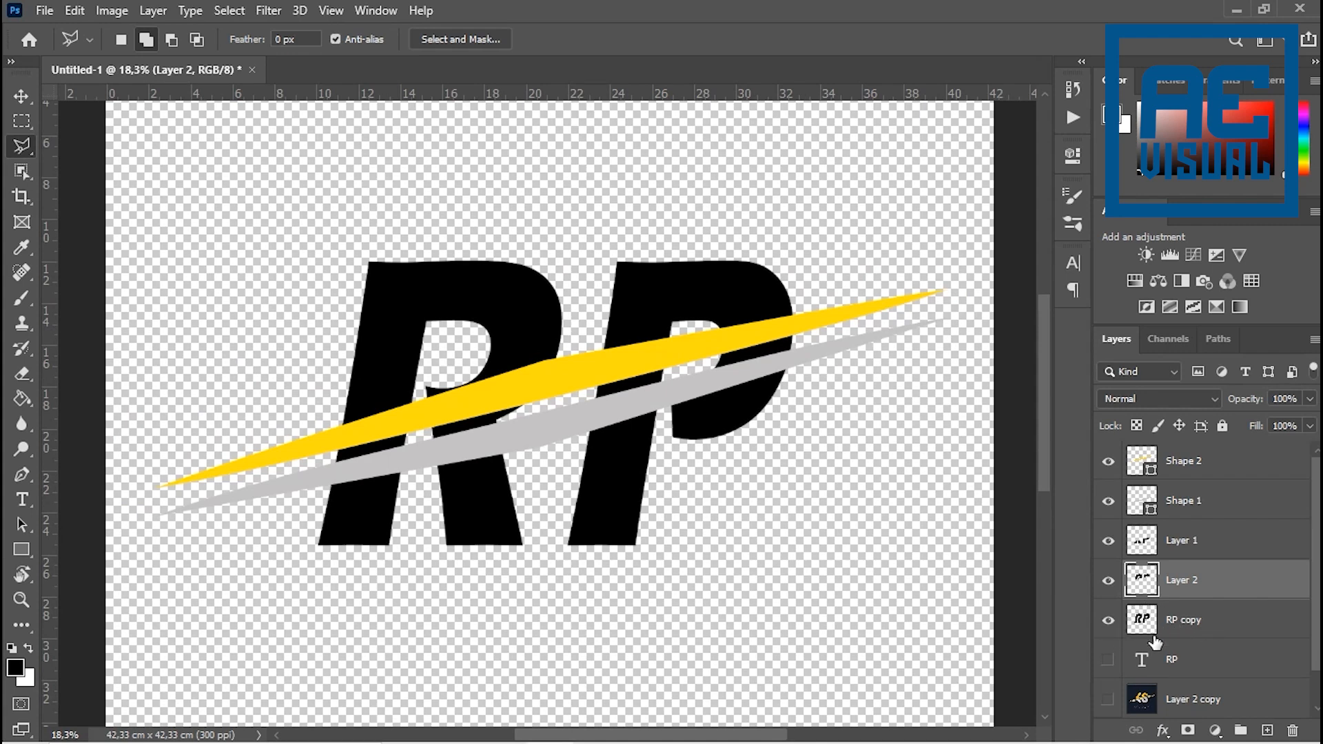
click(1187, 624)
click(1109, 624)
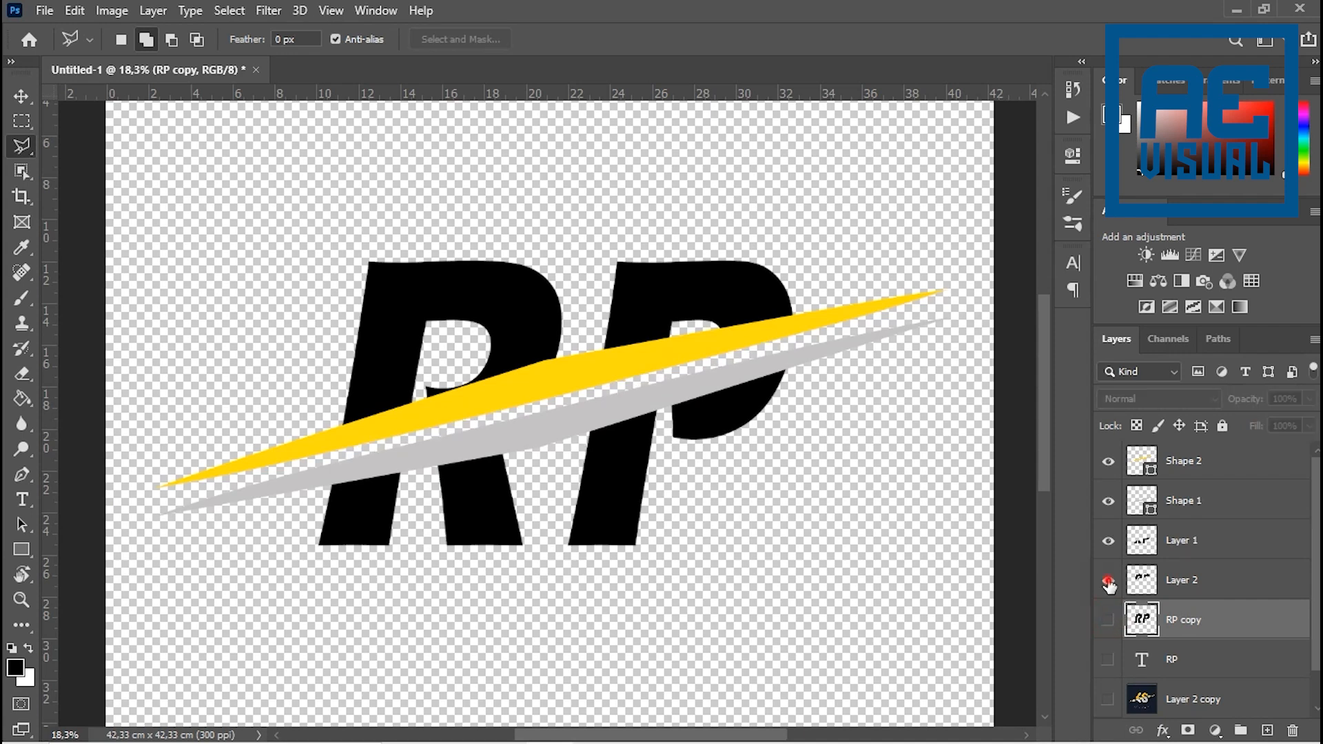
click(1109, 587)
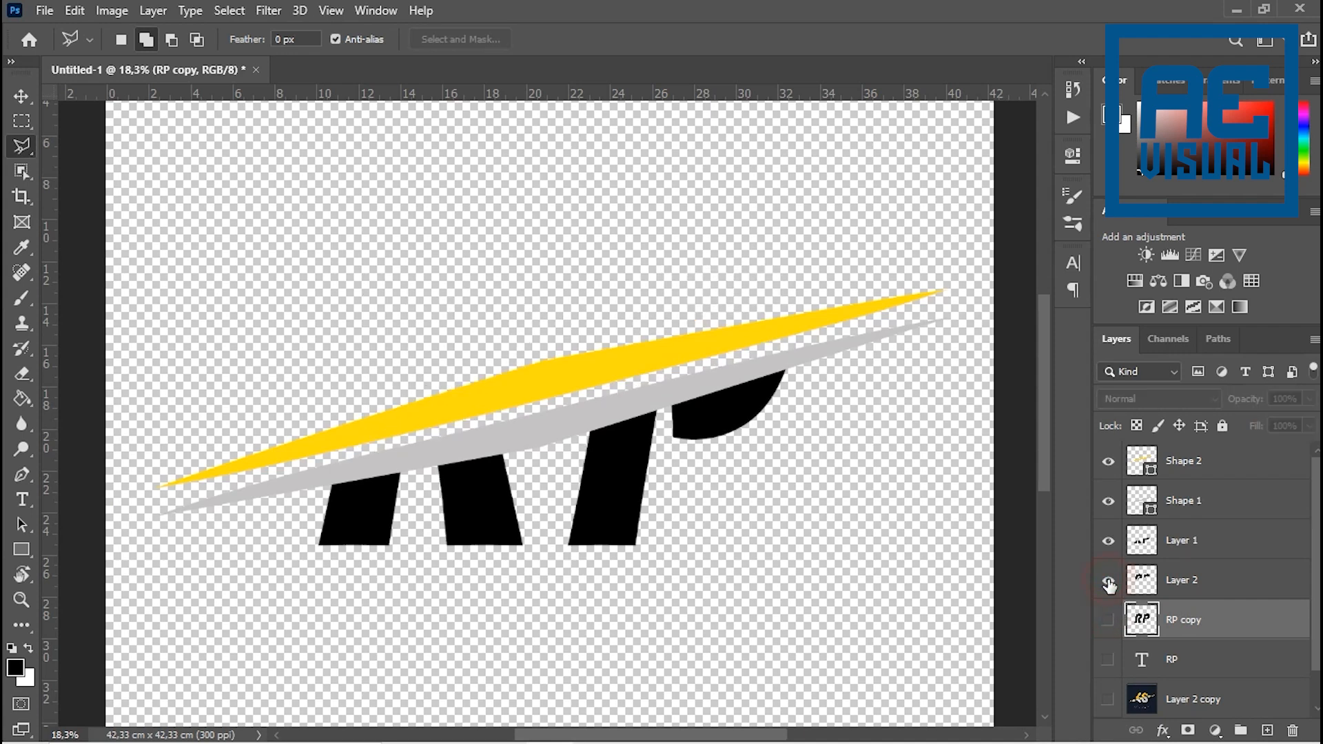
click(1109, 541)
click(1109, 542)
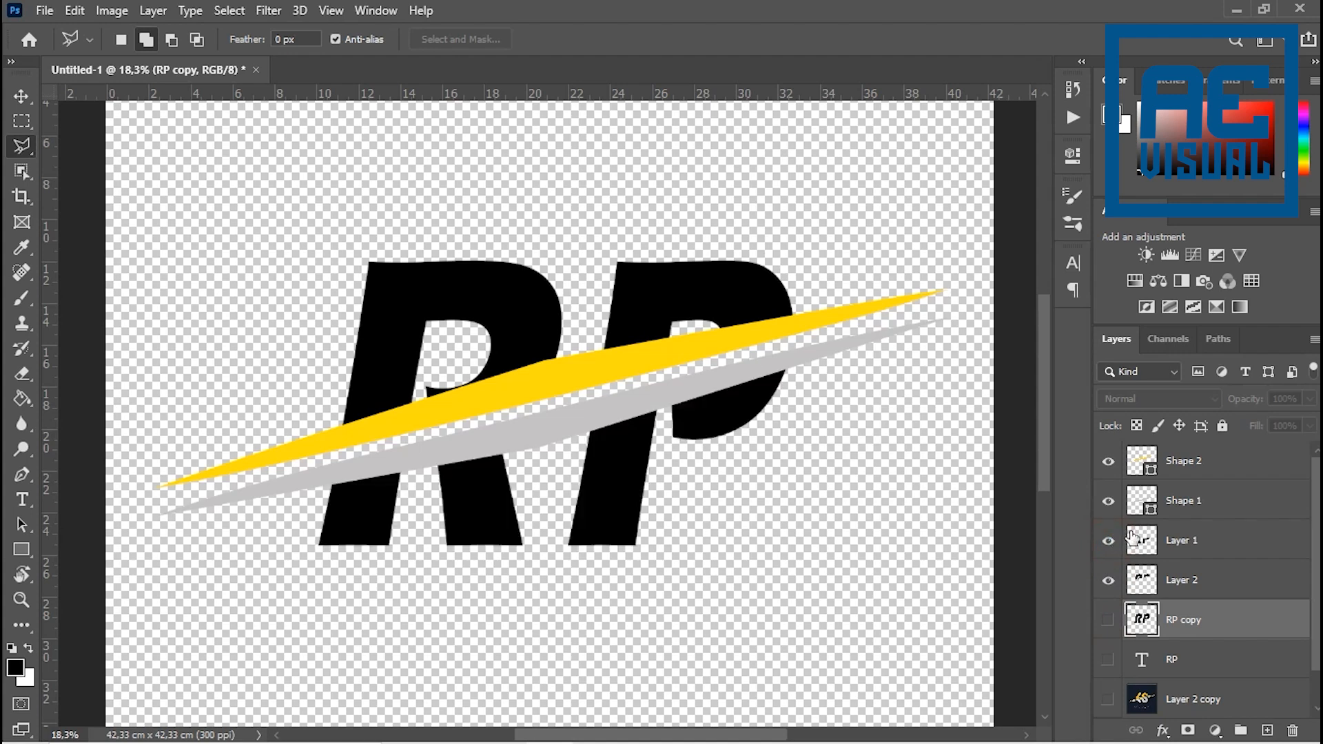
- Compare the split RP letters and swooshes with the gold and silver halves of the Layer 2 copy reference
click(1172, 536)
scroll(521, 429, up, 1)
scroll(521, 429, up, 4)
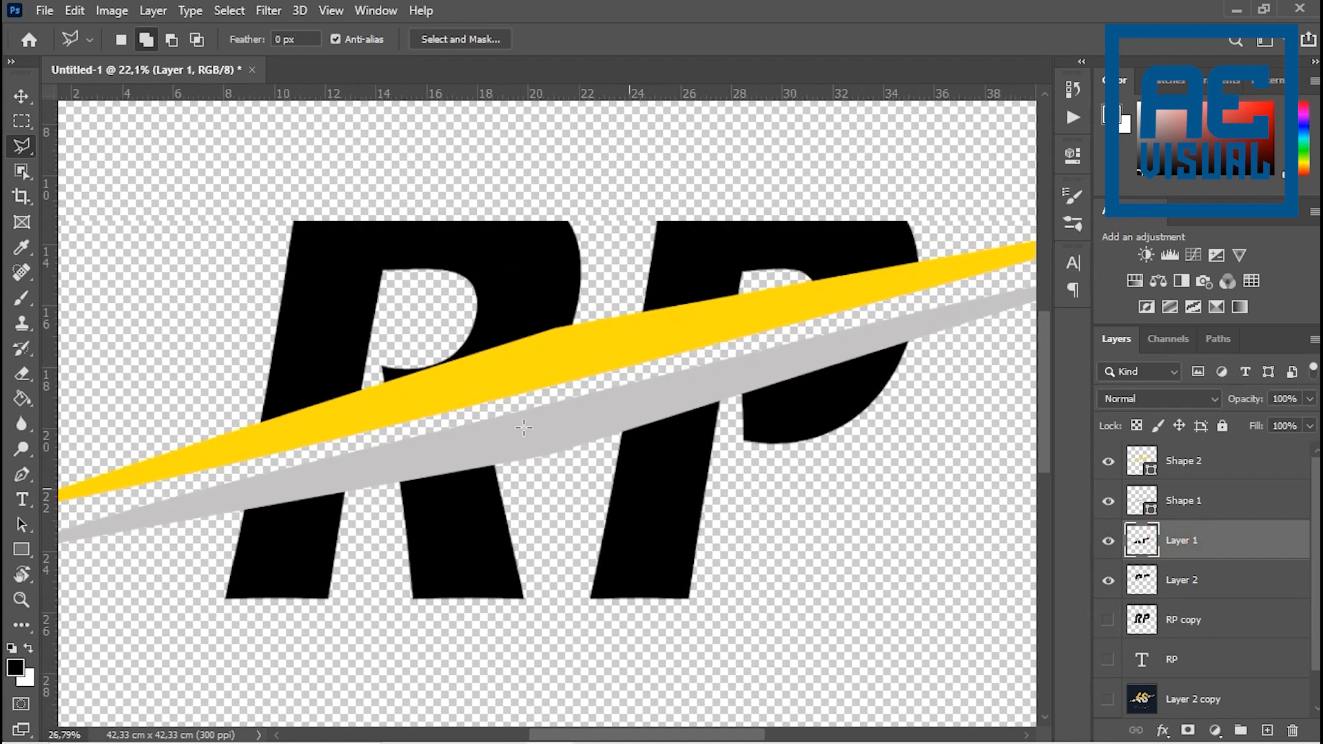
scroll(527, 427, down, 4)
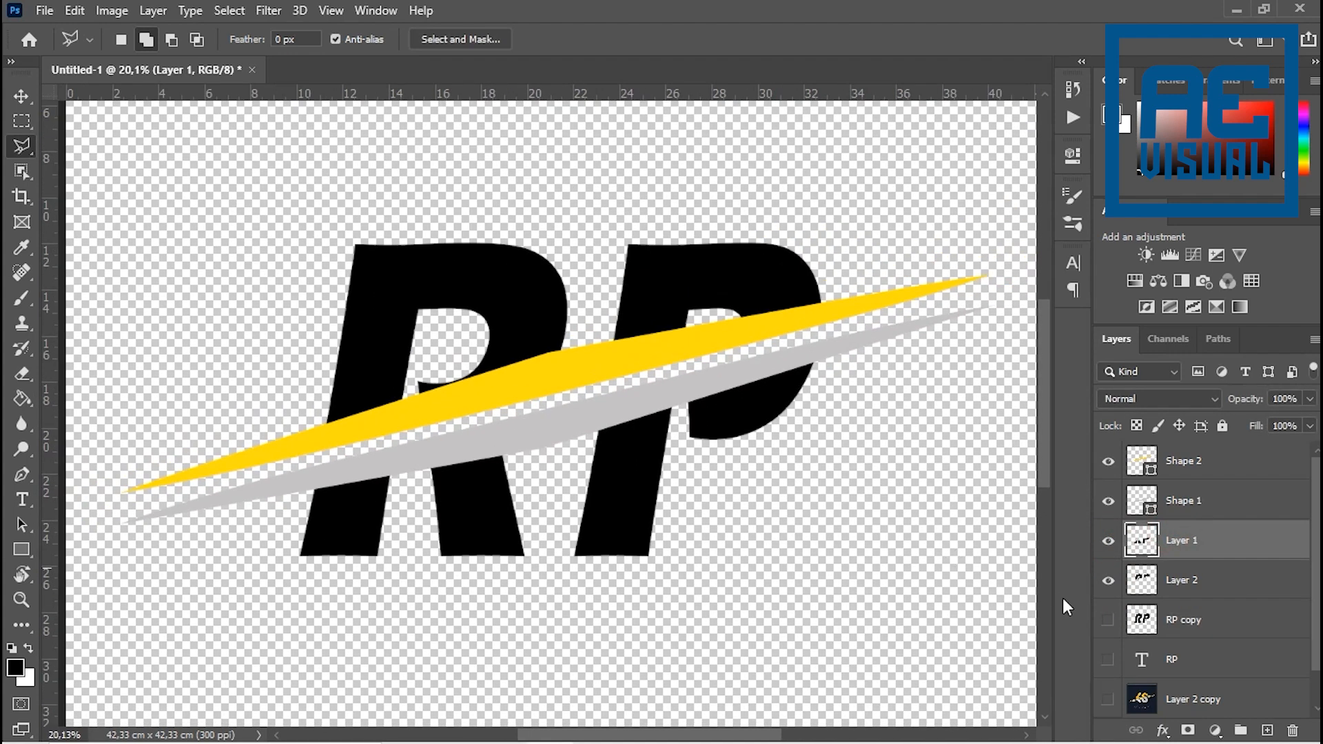
alt+click(1108, 700)
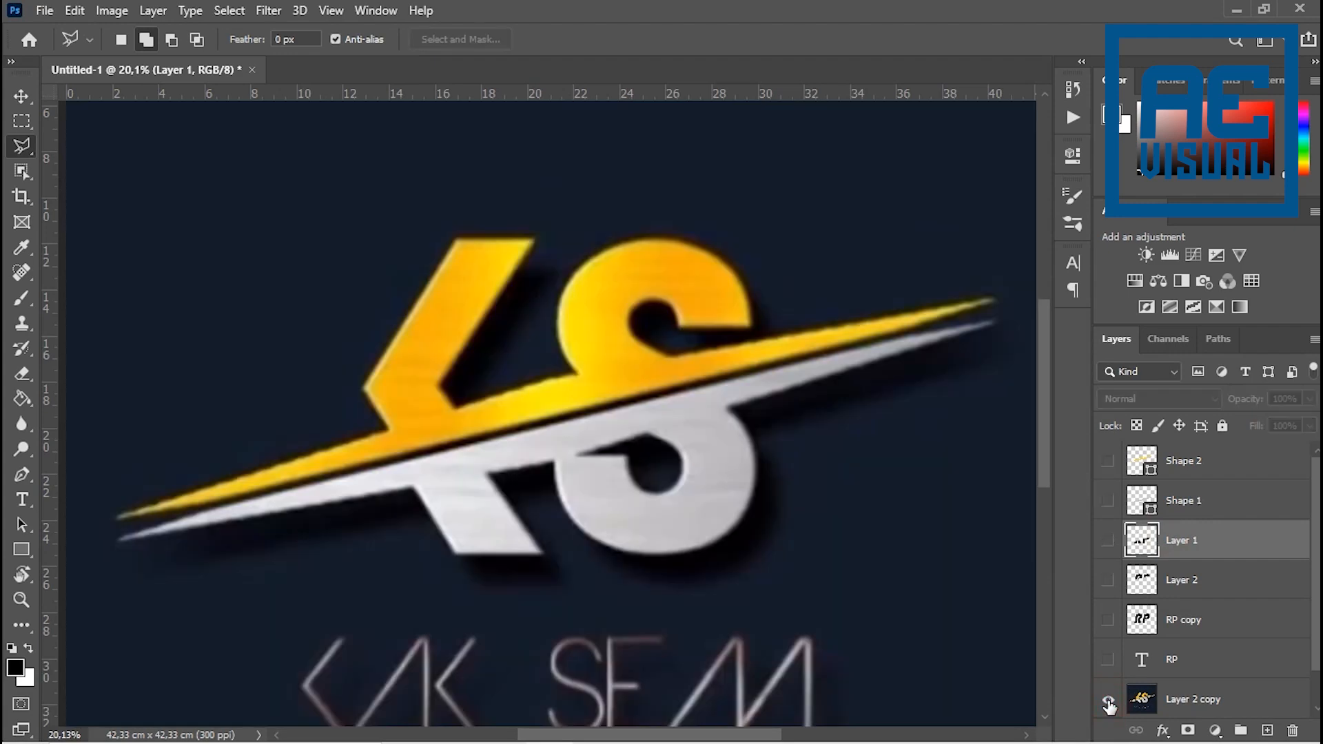
alt+click(1108, 700)
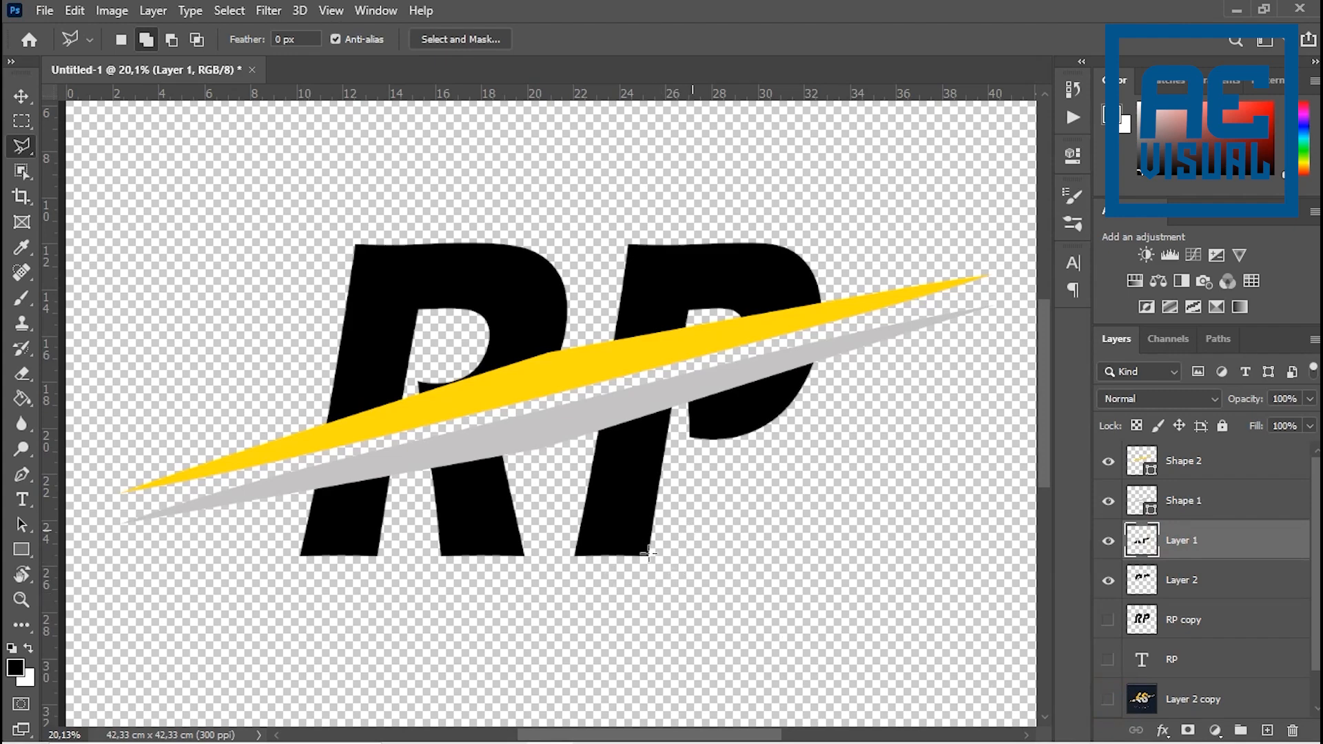
scroll(1111, 534, down, 1)
scroll(479, 445, up, 4)
scroll(507, 462, down, 10)
scroll(612, 406, up, 5)
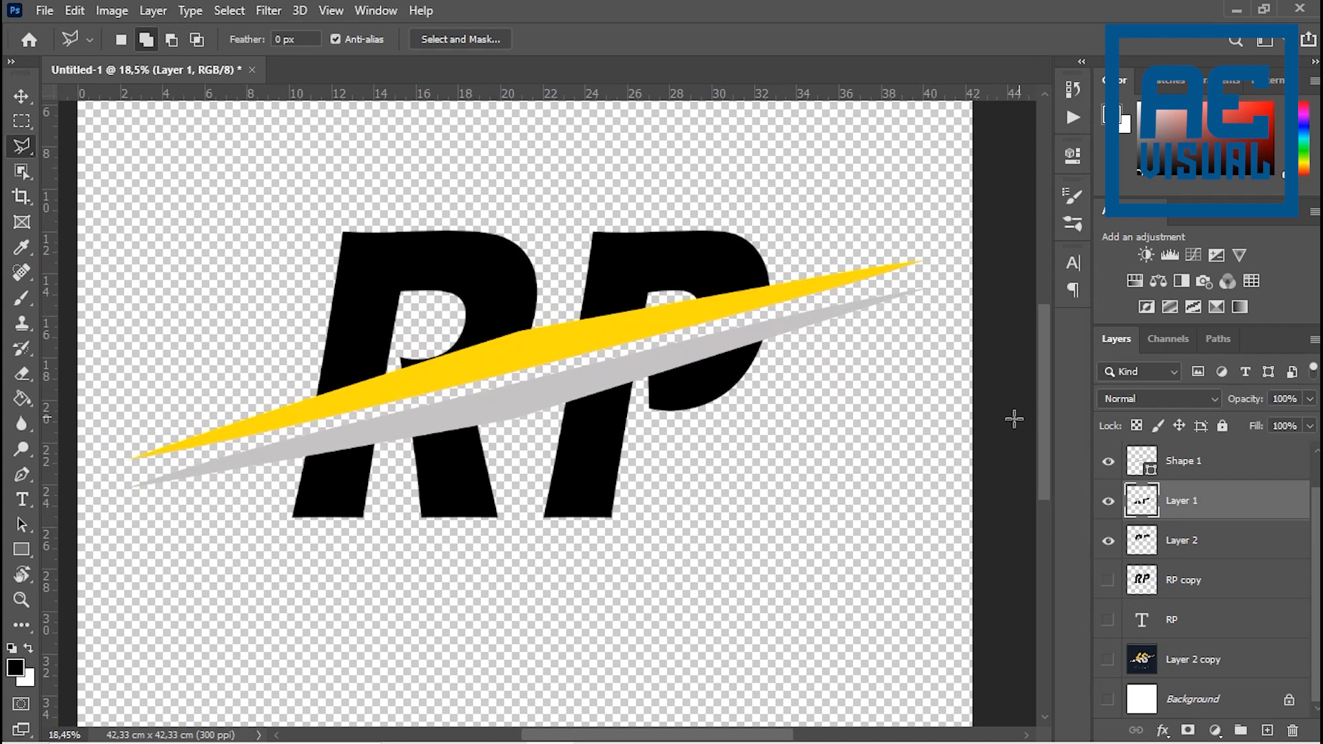
alt+click(1108, 661)
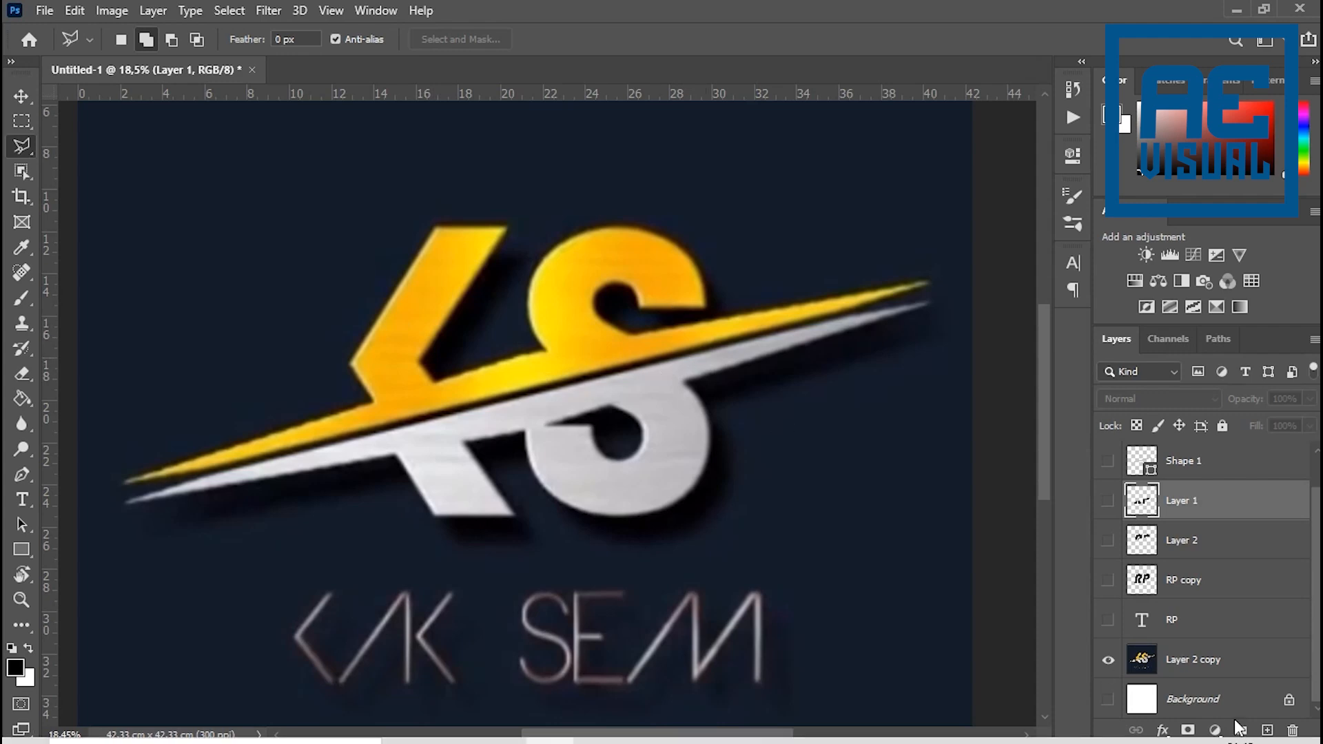
alt+click(1109, 656)
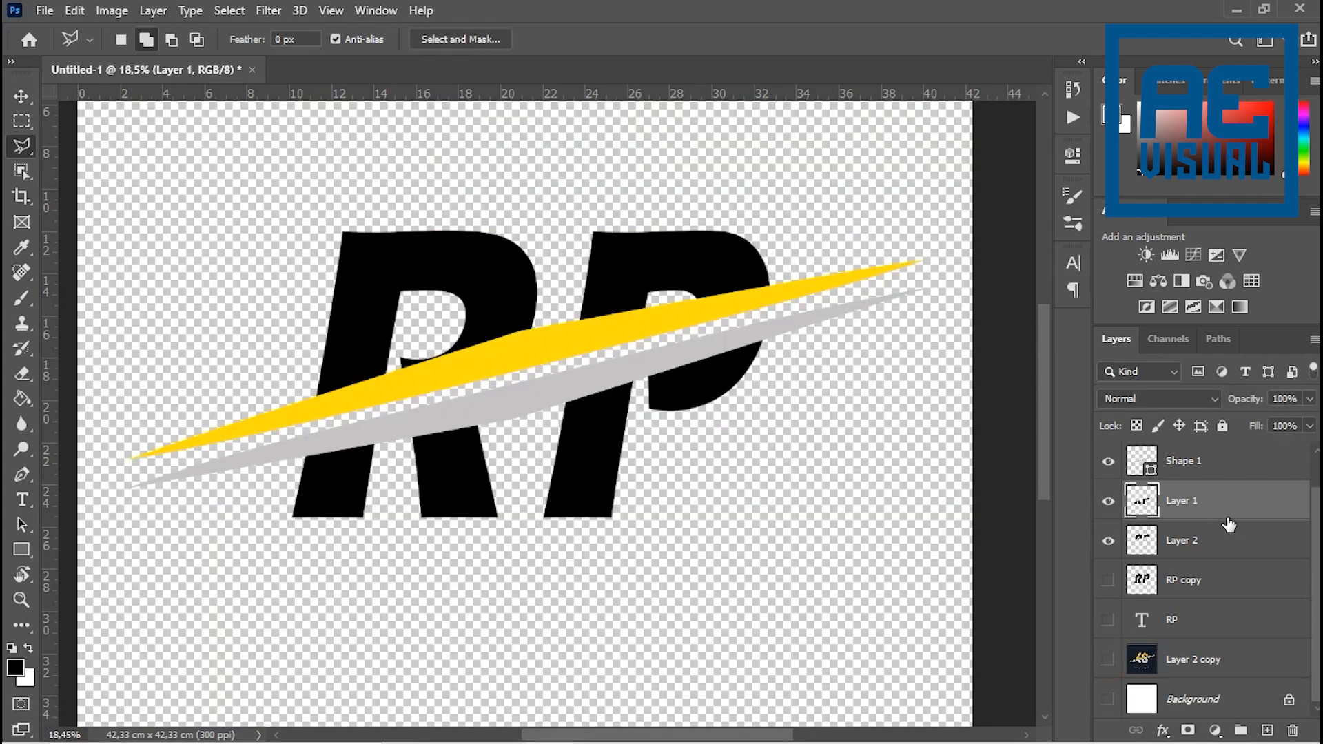
- Move Layer 2, which holds the upper letter halves, above Shape 2 in the layer stack
click(1107, 462)
click(1107, 462)
scroll(1151, 506, up, 1)
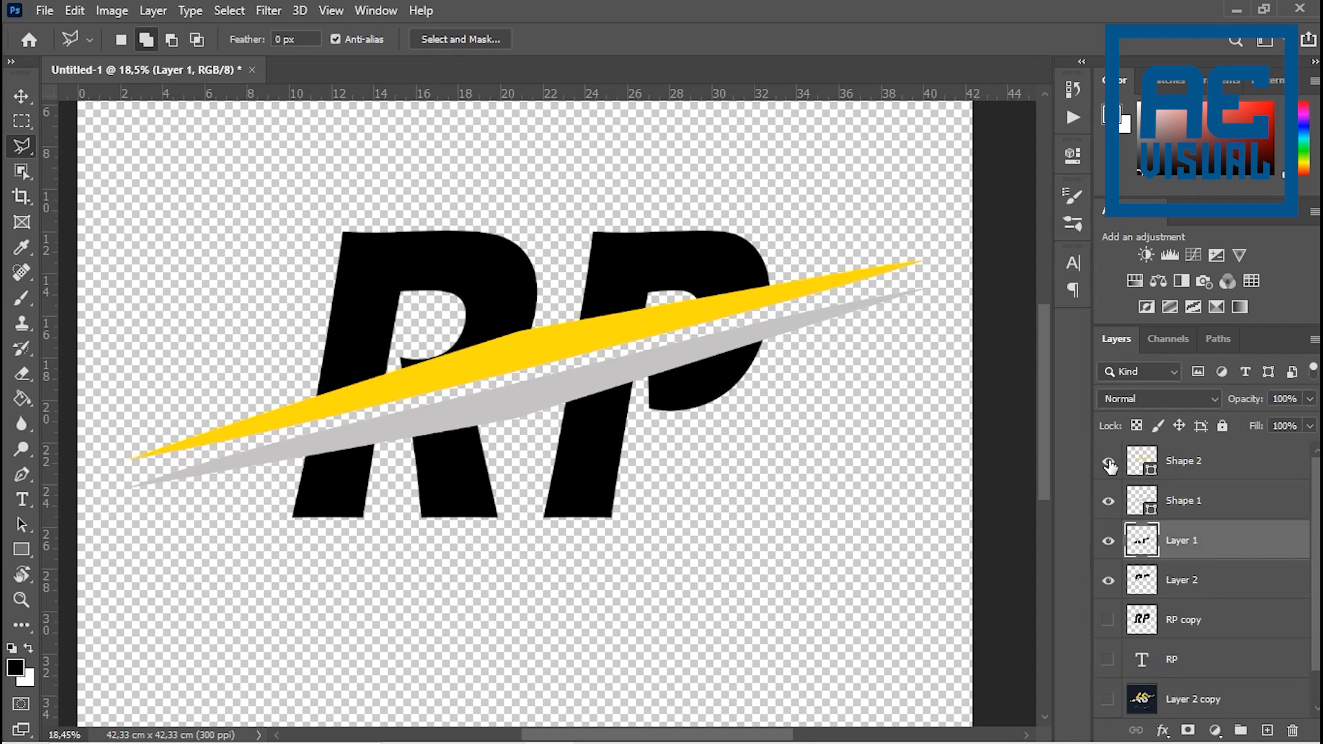
click(1107, 542)
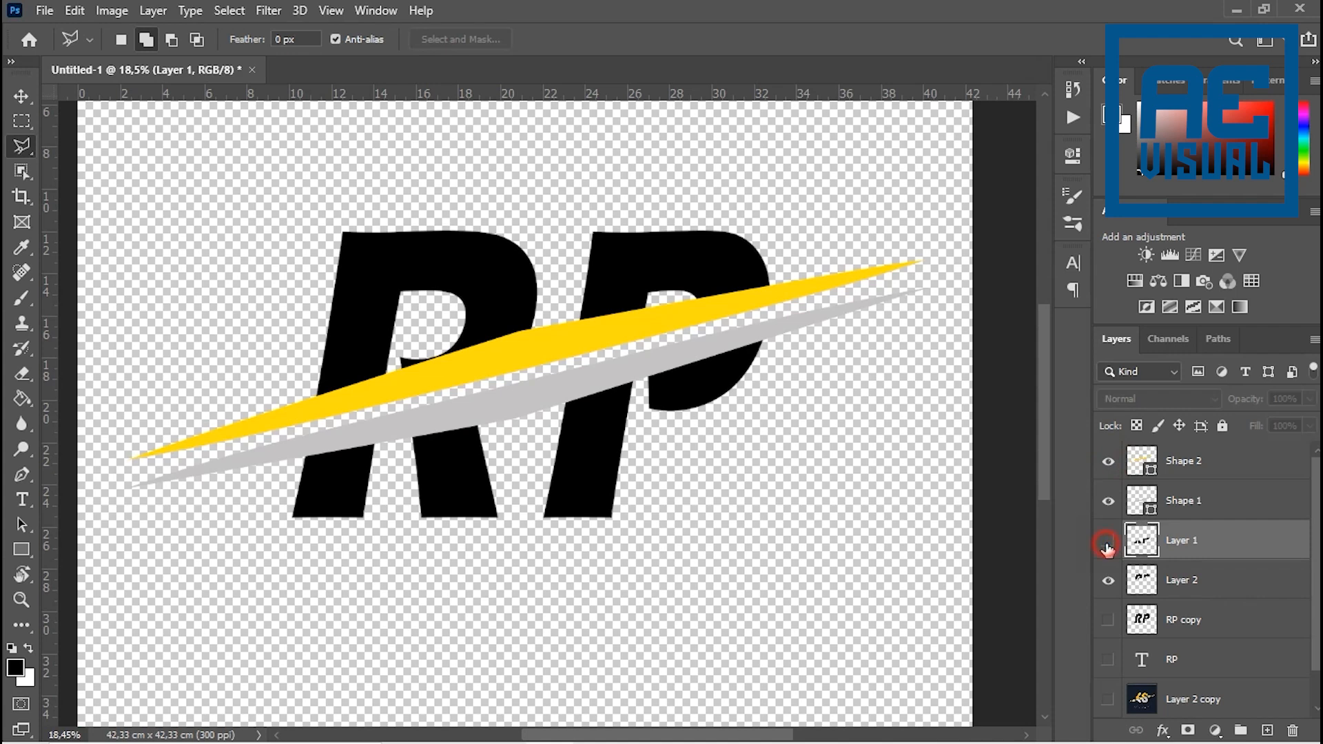
click(1107, 542)
click(1141, 581)
click(1108, 581)
click(1108, 581)
drag(1141, 587, 1133, 469)
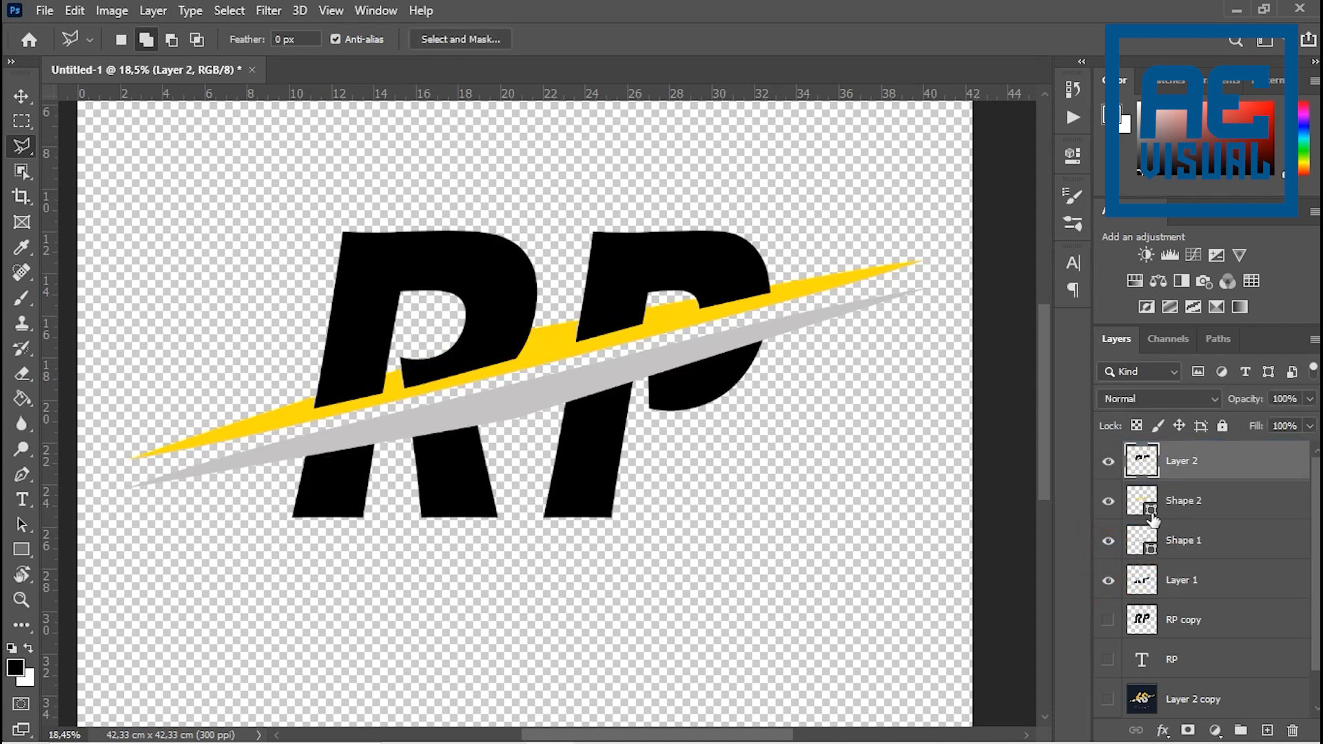
- Move Shape 2, the yellow swoosh, above Layer 2 and check each layer by toggling its visibility
drag(1190, 508, 1182, 467)
click(1108, 462)
click(1108, 462)
click(1109, 502)
click(1108, 501)
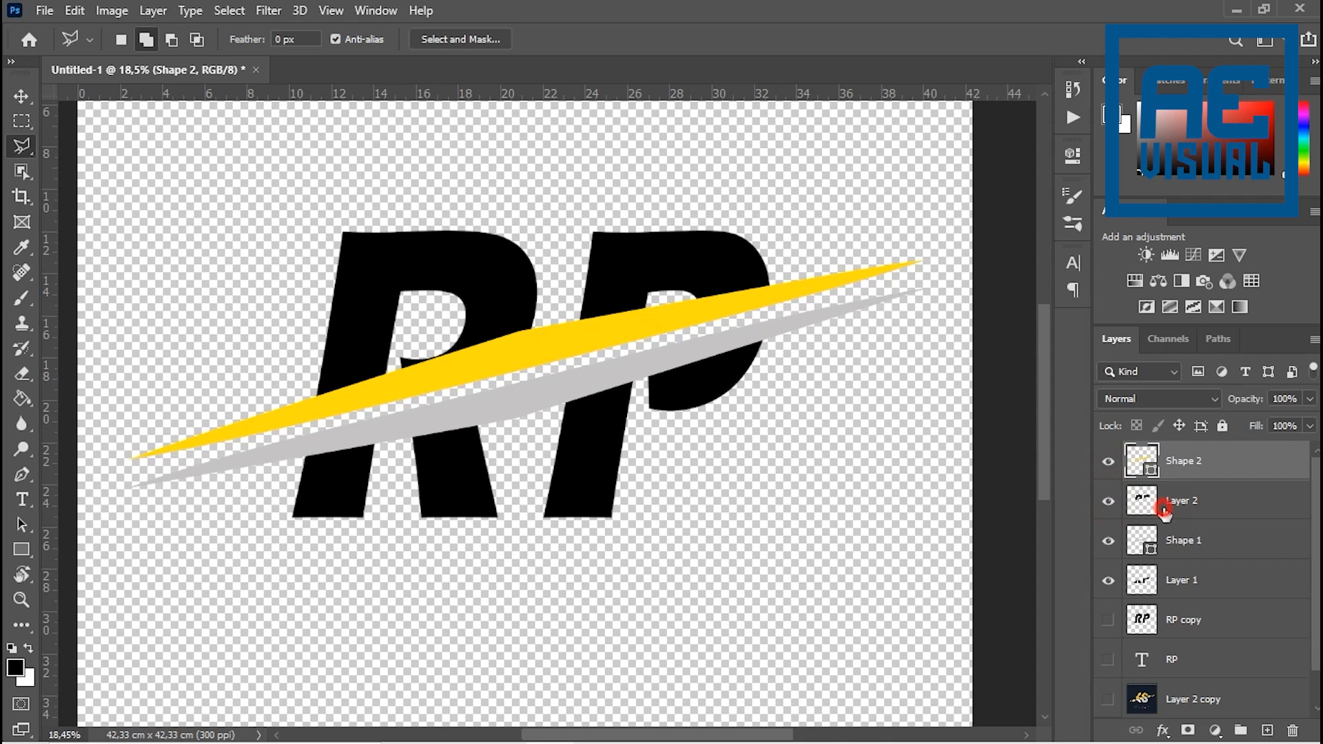
- Merge Shape 2 with Layer 2 so the yellow swoosh and upper letter halves form one layer, and check it
click(1163, 510)
shift+click(1188, 459)
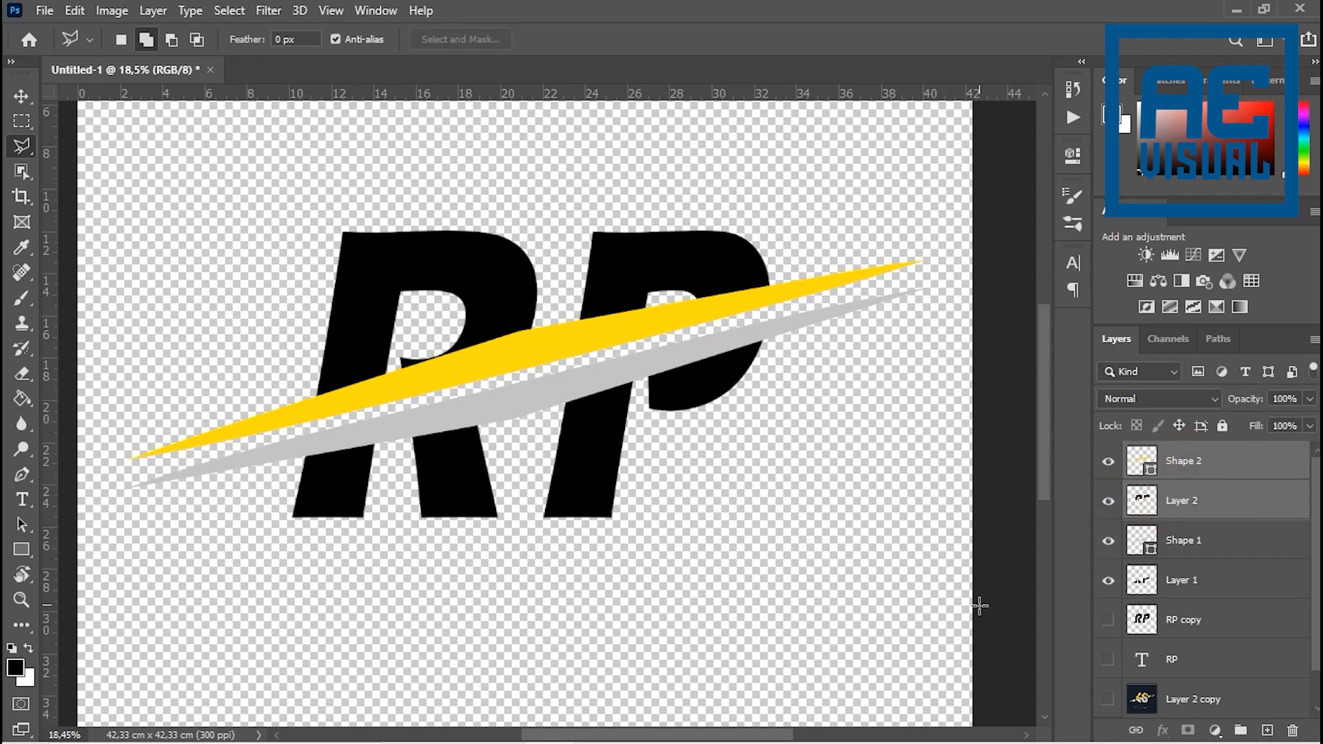
right_click(1217, 464)
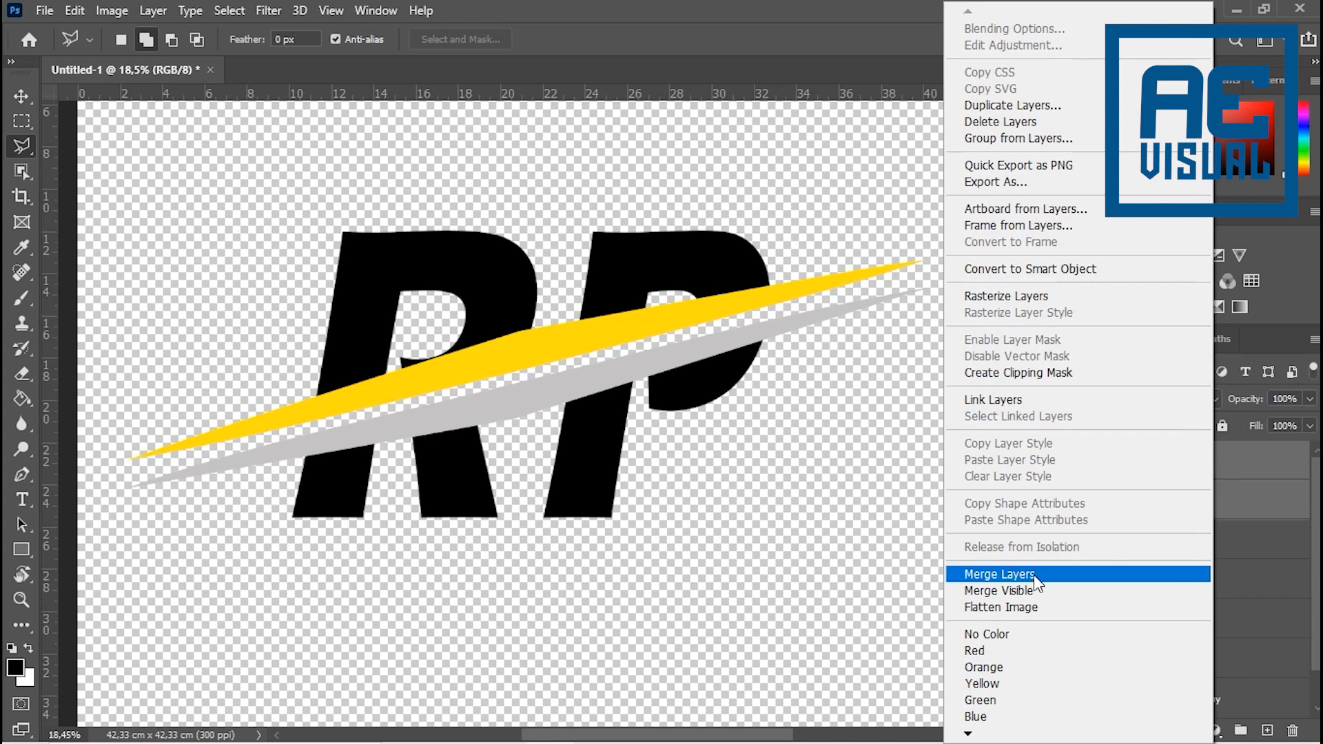
click(1213, 475)
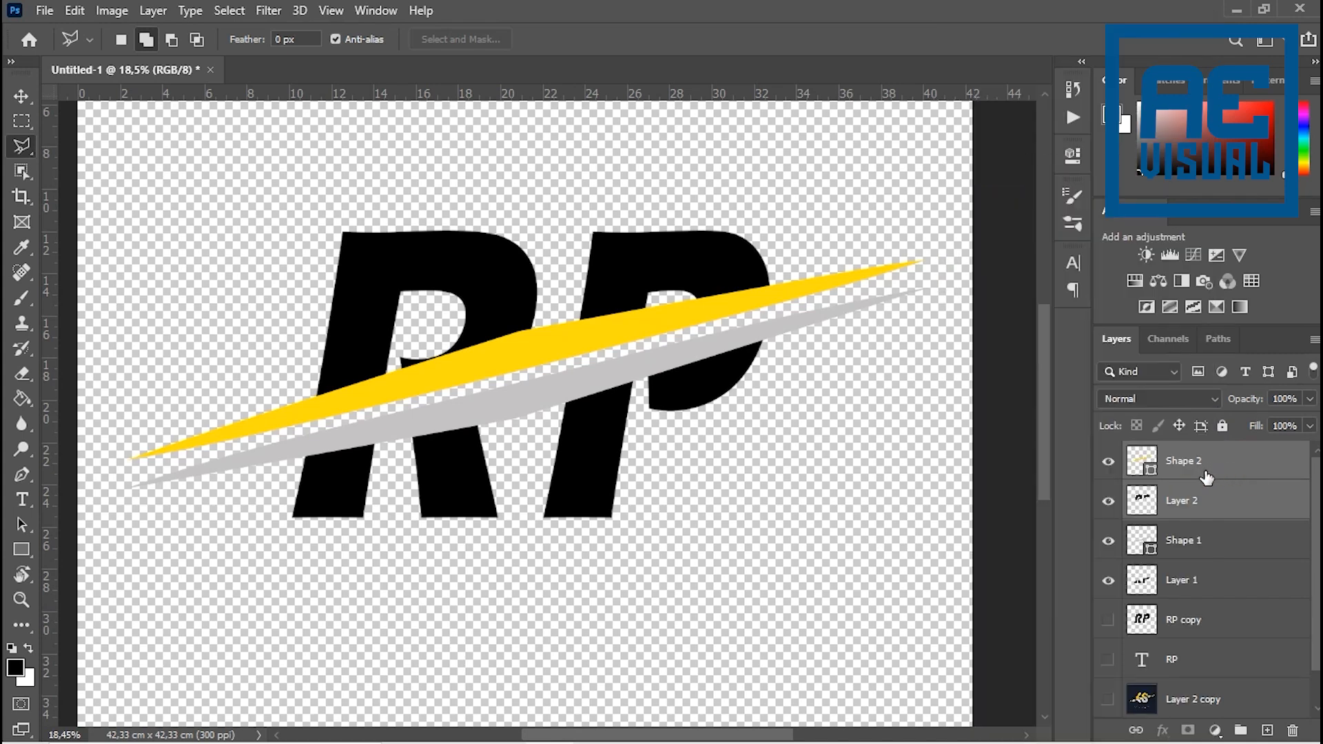
key(ctrl+e)
click(1109, 464)
click(1110, 463)
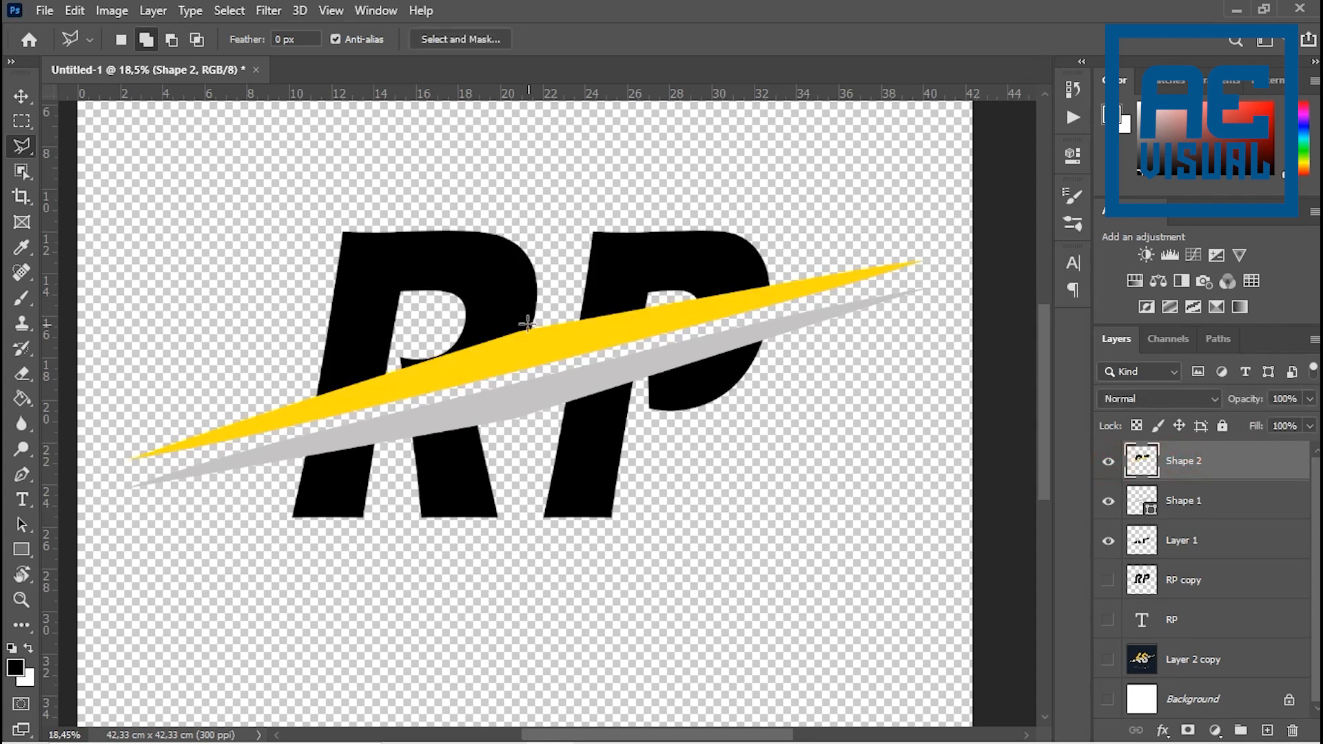
key(v)
mouse_move(528, 324)
mouse_down()
mouse_move(407, 334)
mouse_move(567, 280)
mouse_move(541, 317)
mouse_up()
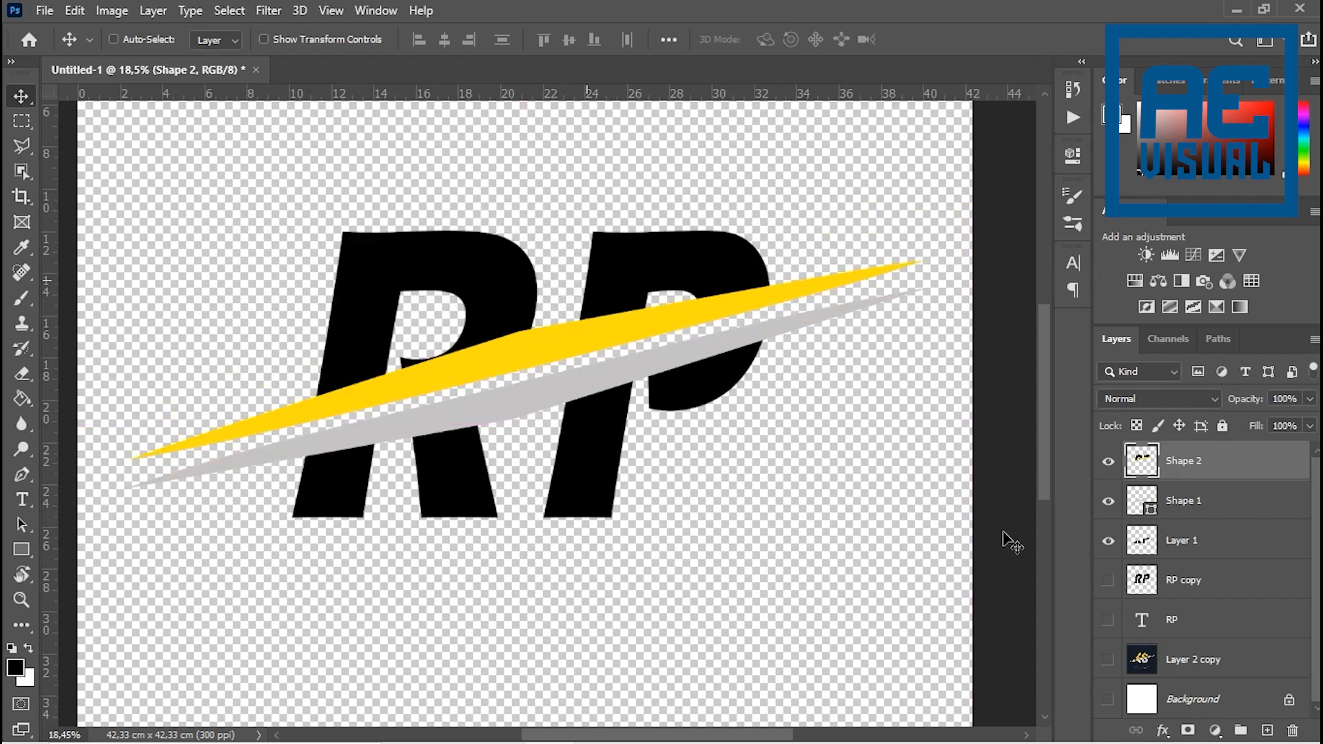
- Merge Shape 1 with Layer 1 so the grey swoosh and lower letter halves form one layer, and check it
click(1191, 508)
shift+click(1184, 545)
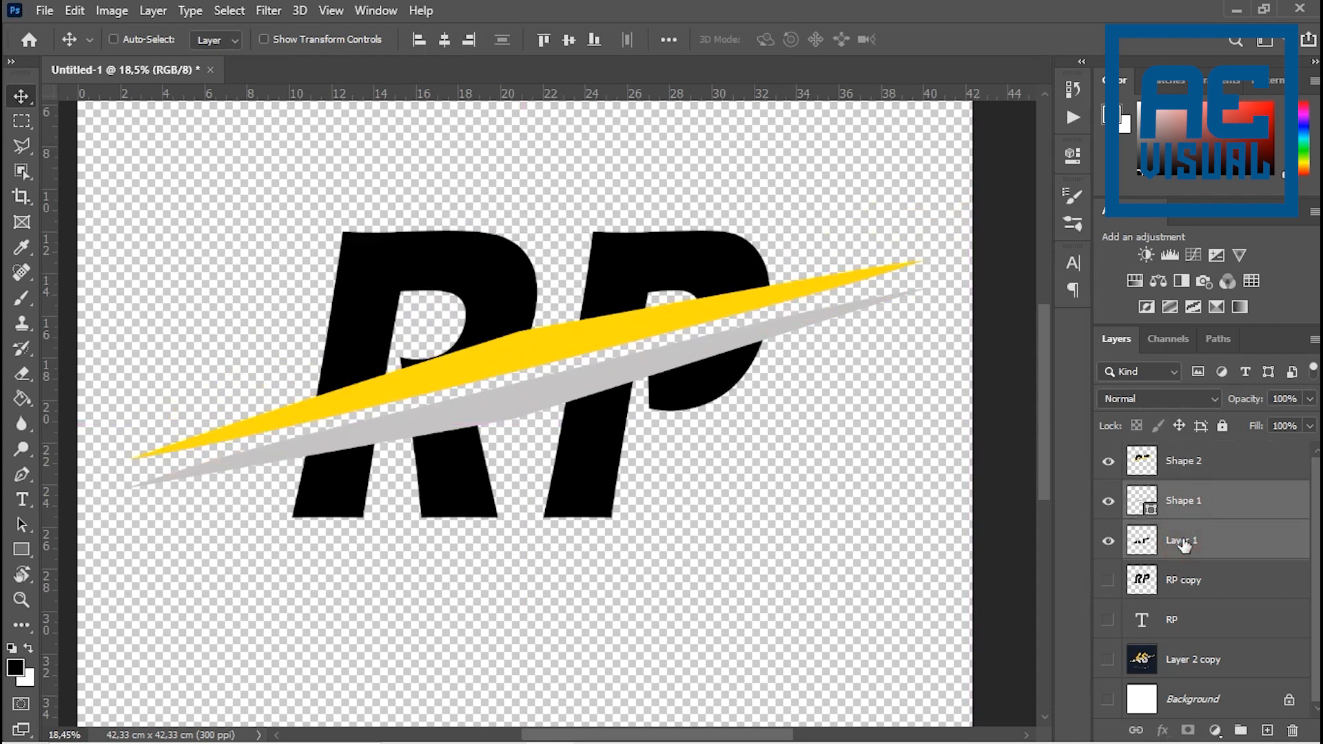
key(ctrl+e)
click(1109, 503)
click(1109, 503)
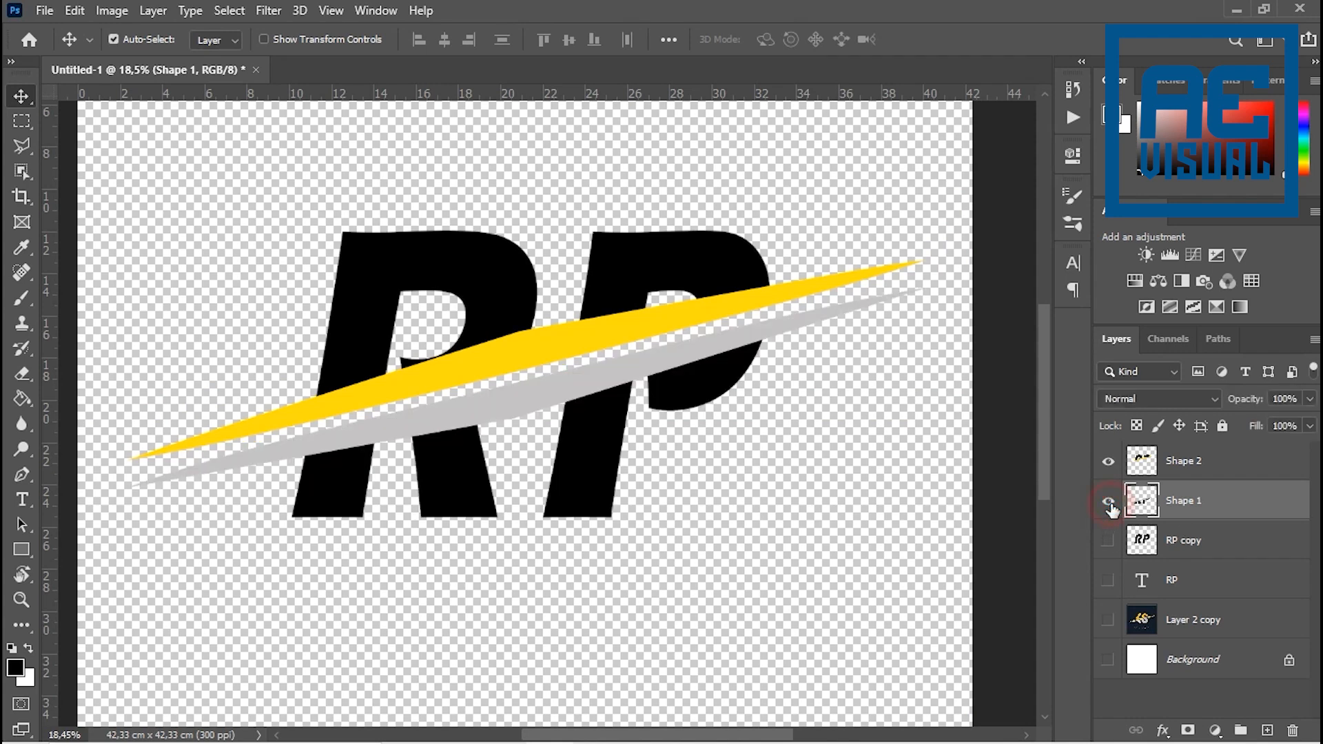
- Compare the merged RP halves with the gold and silver KS logo on the Layer 2 copy reference
click(1182, 474)
click(1175, 500)
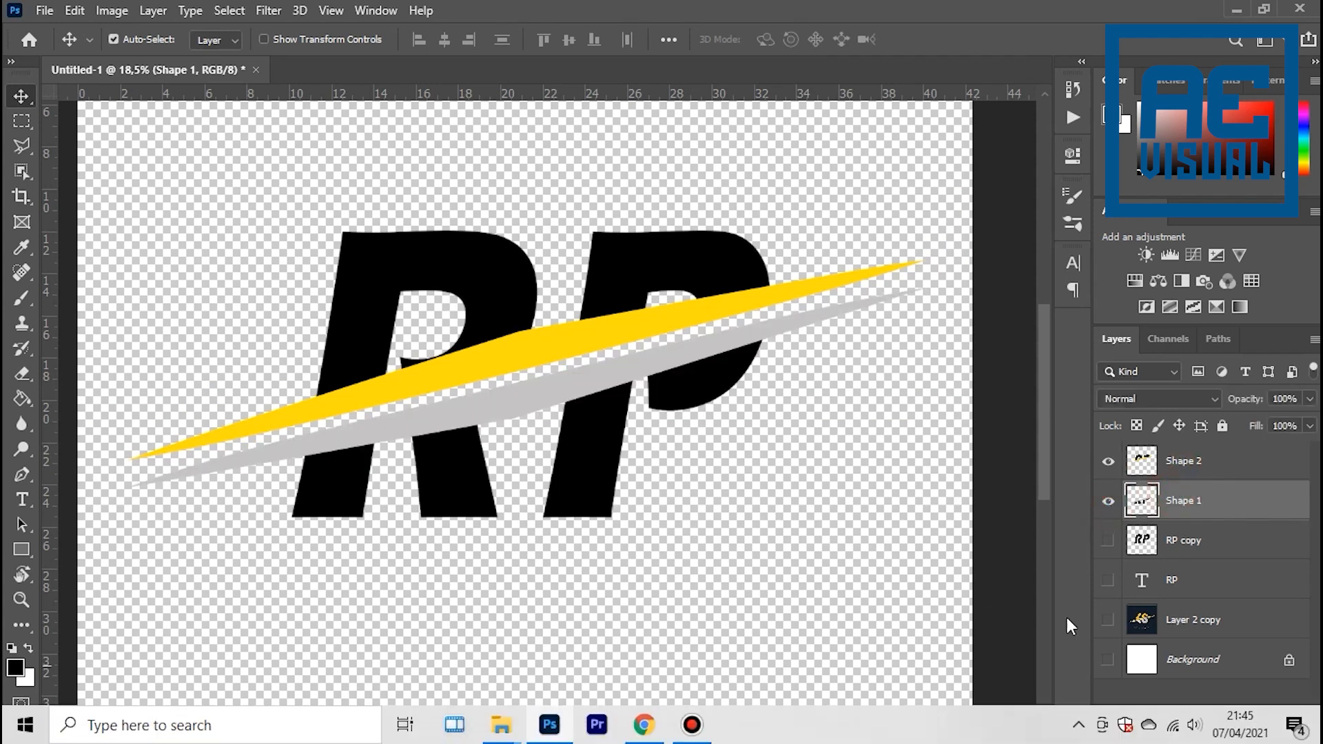
alt+click(1108, 622)
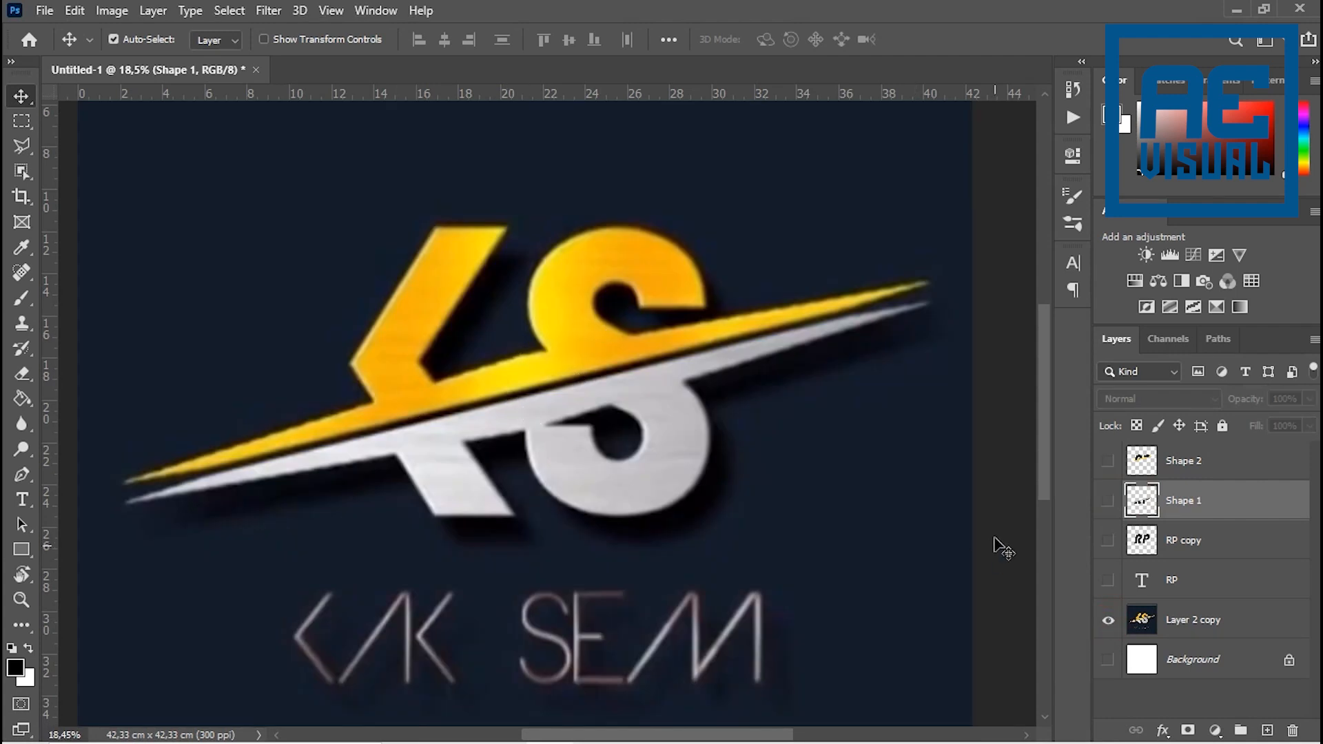
alt+click(1108, 623)
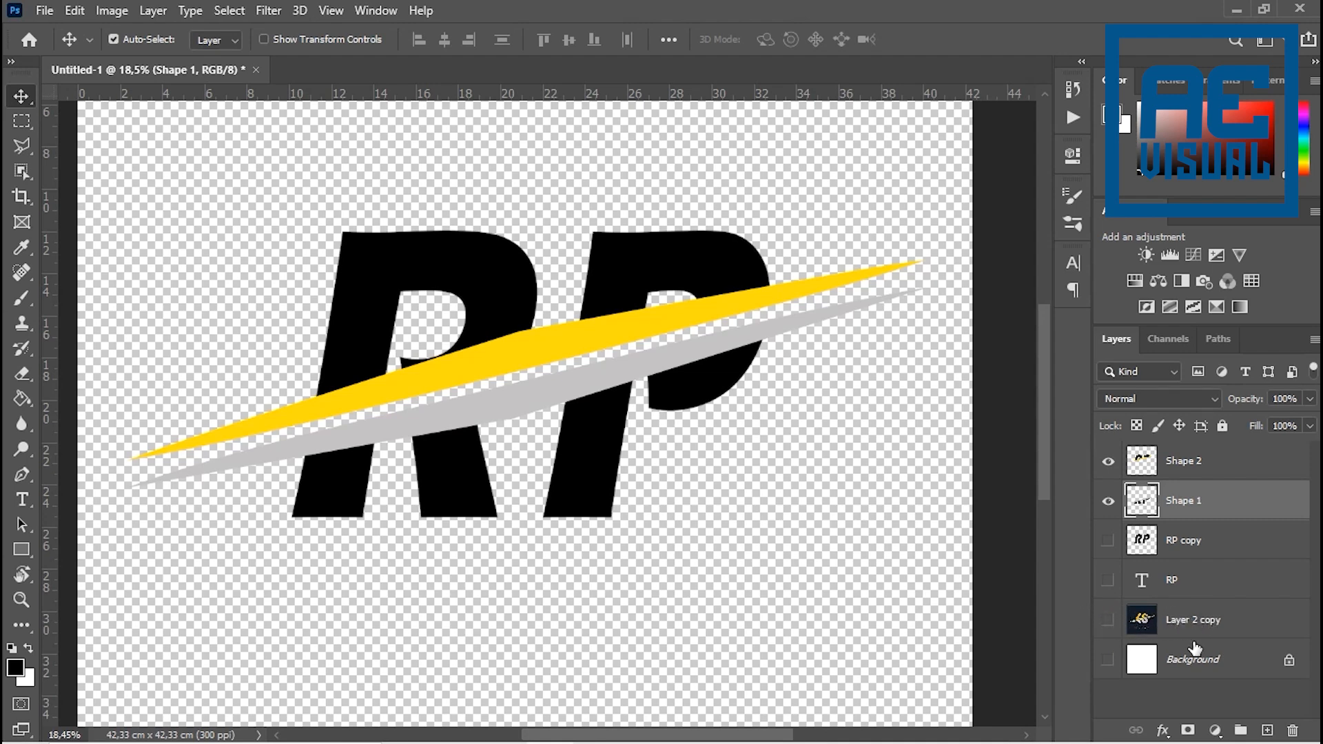
alt+click(1109, 622)
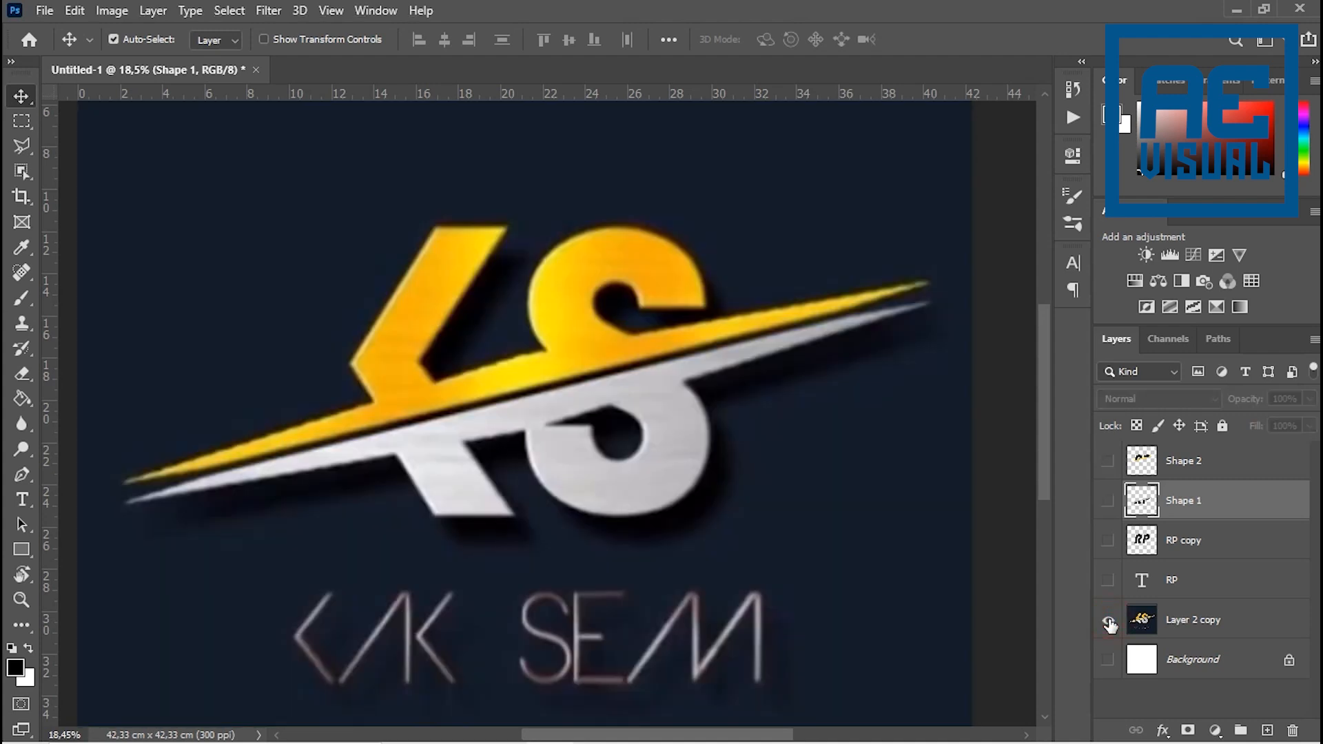
scroll(616, 474, down, 4)
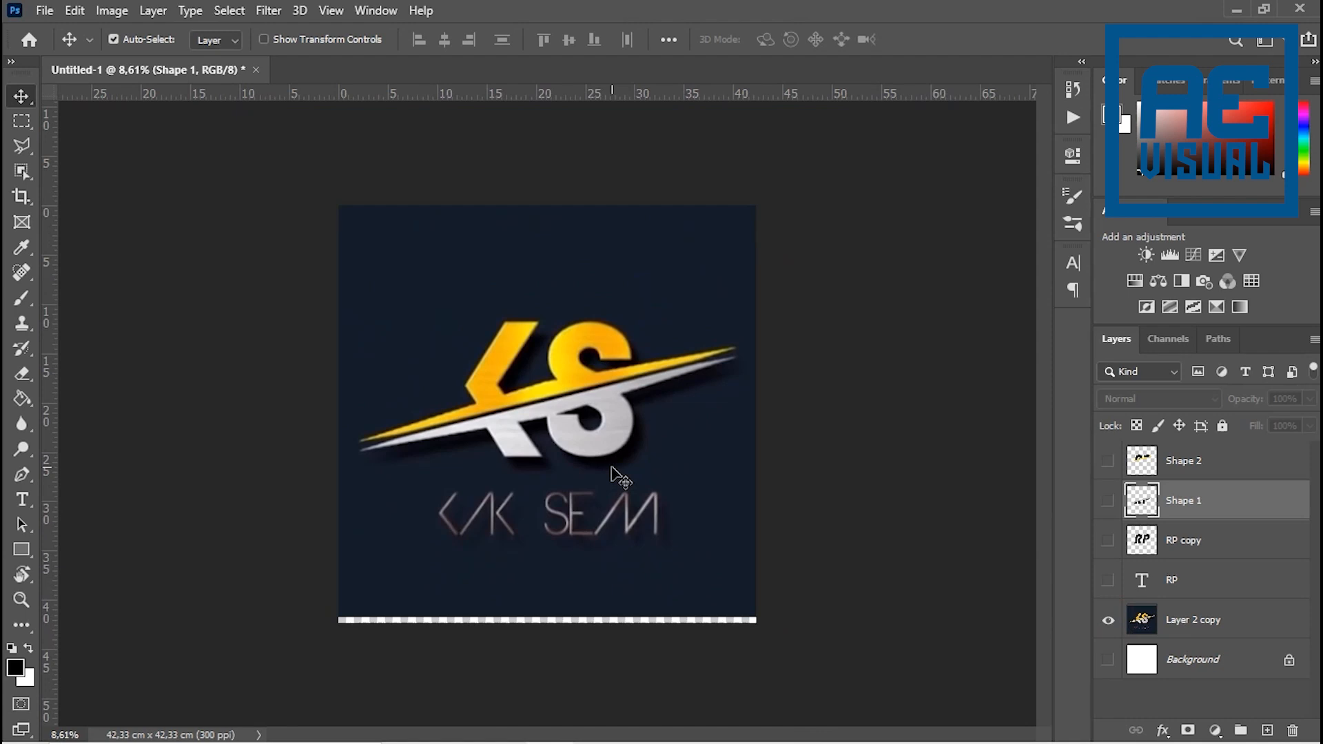
key(ctrl+plus)
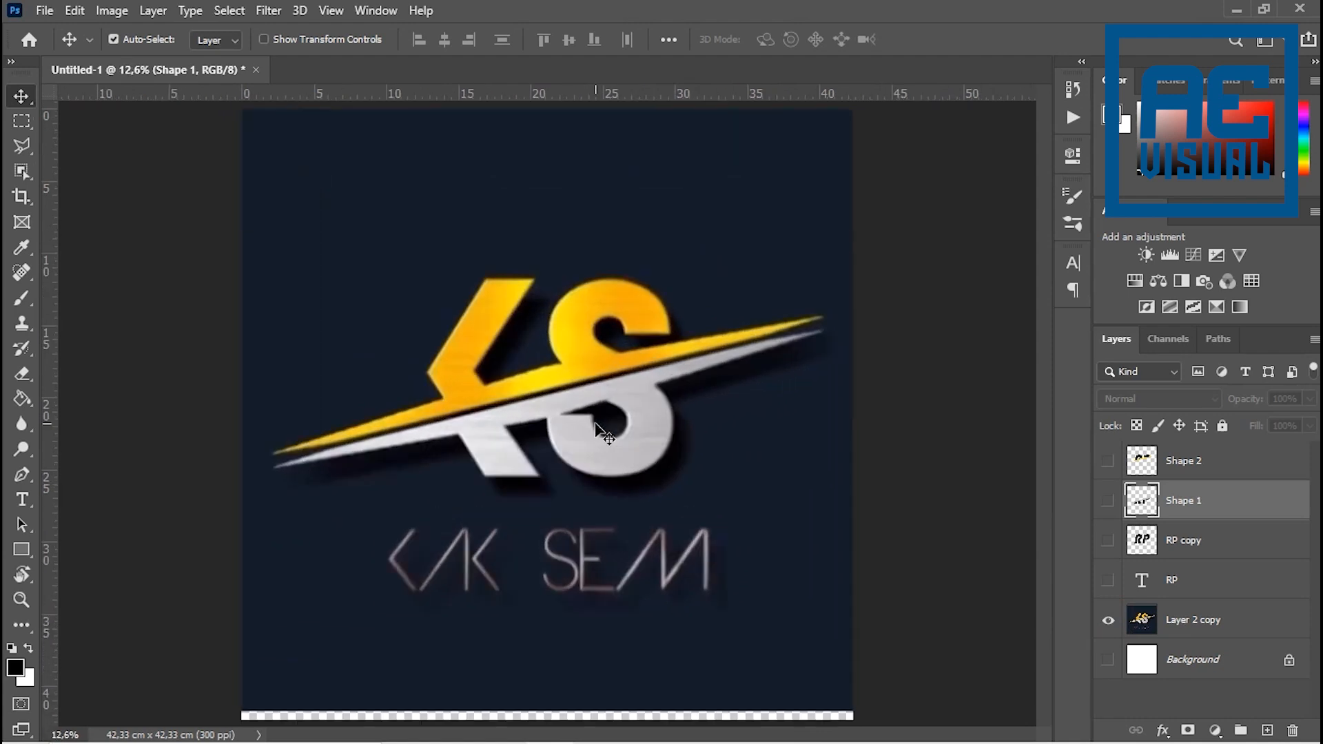
alt+click(1109, 624)
scroll(495, 332, up, 6)
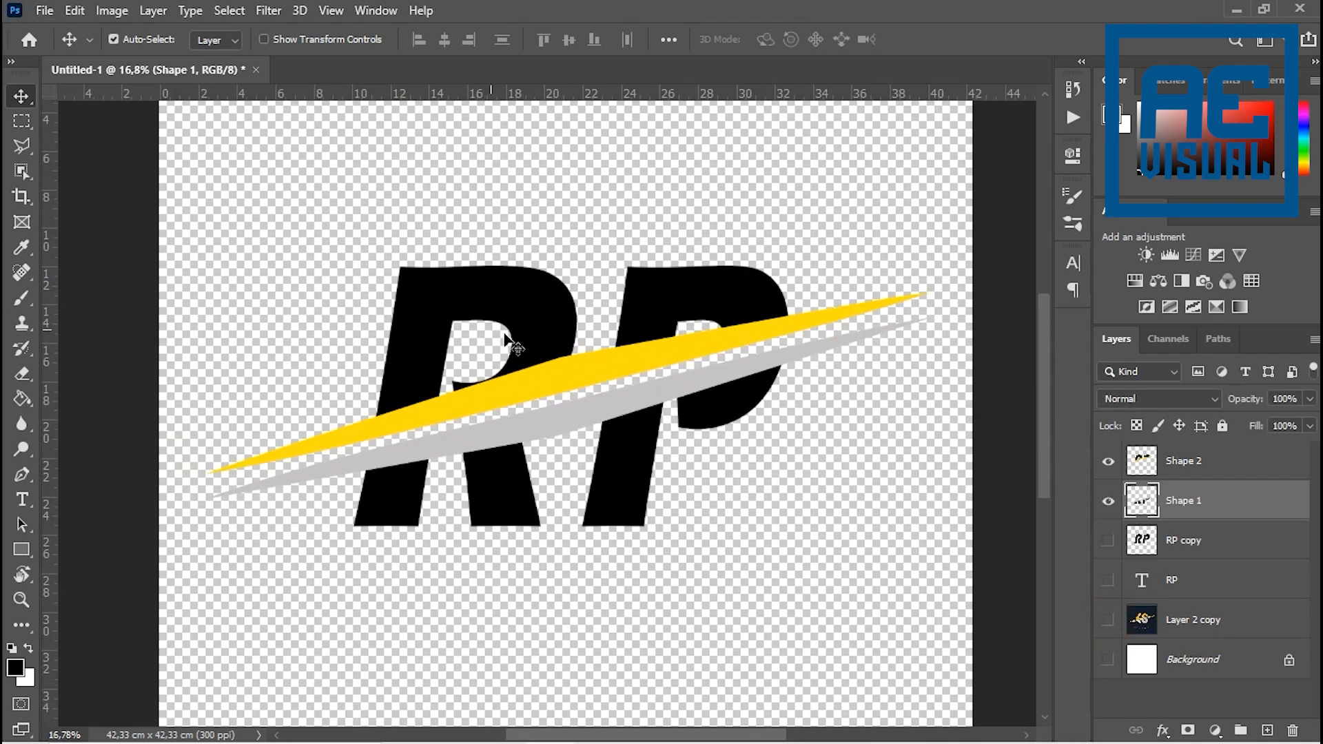
scroll(542, 343, down, 4)
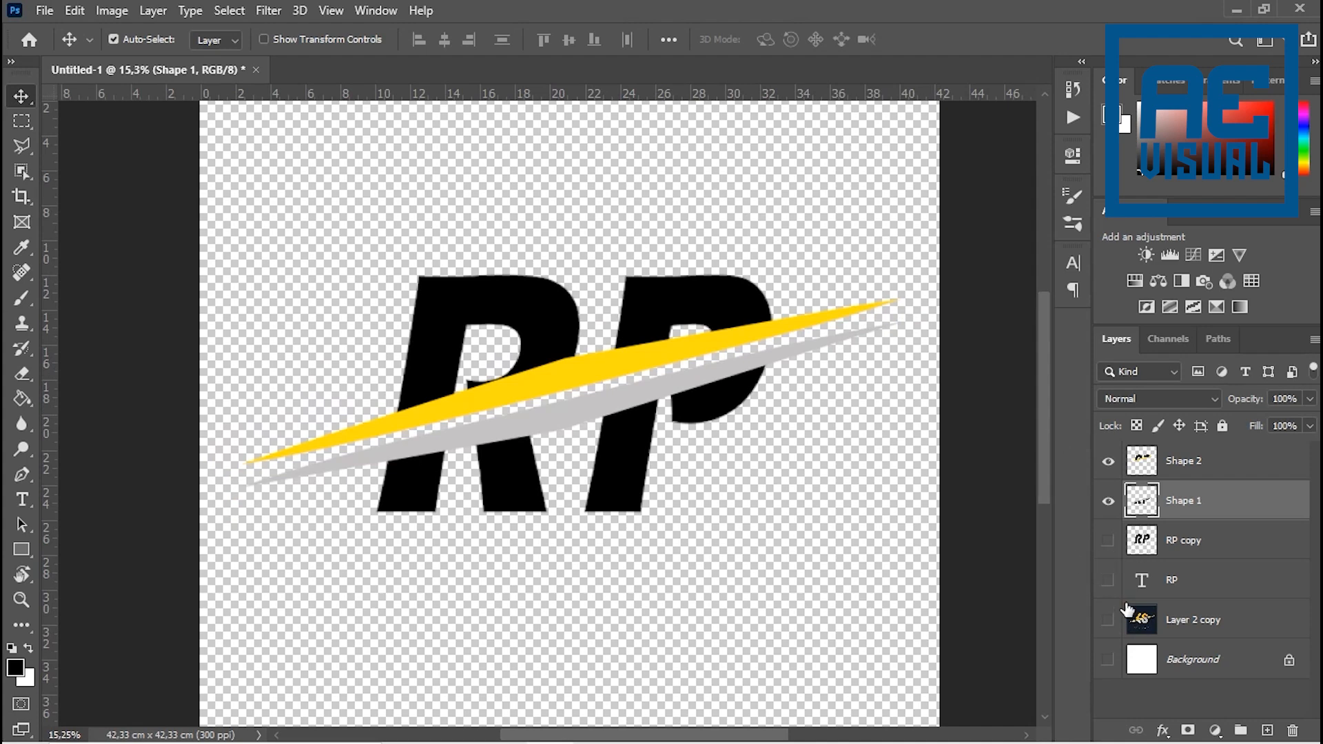
alt+click(1110, 623)
alt+click(1110, 623)
scroll(655, 437, down, 3)
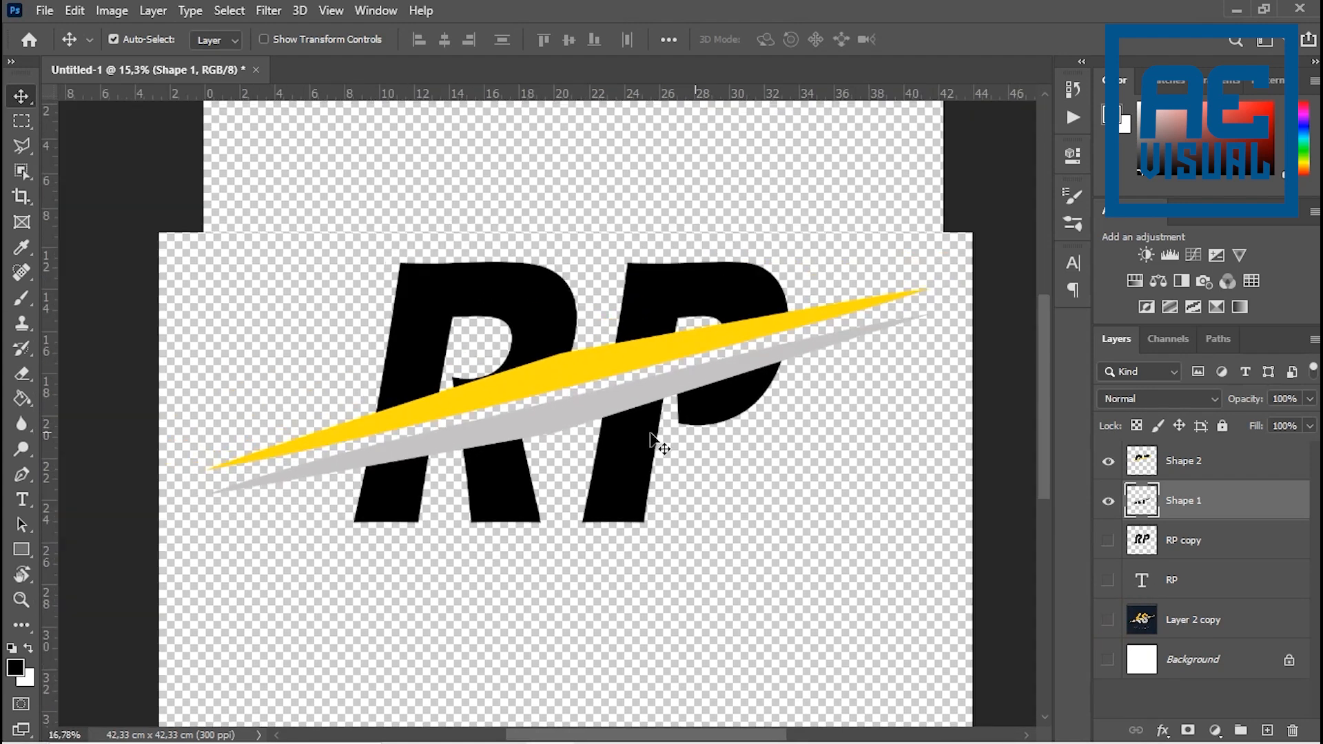
- Check the contents of the merged Shape 2 and Shape 1 layers by toggling their visibility
click(1109, 462)
click(1110, 462)
click(1108, 501)
click(1108, 501)
click(1110, 461)
click(1108, 464)
- Show the Layer 2 copy reference and move it down until its KS logo sits below the RP letters
click(1140, 463)
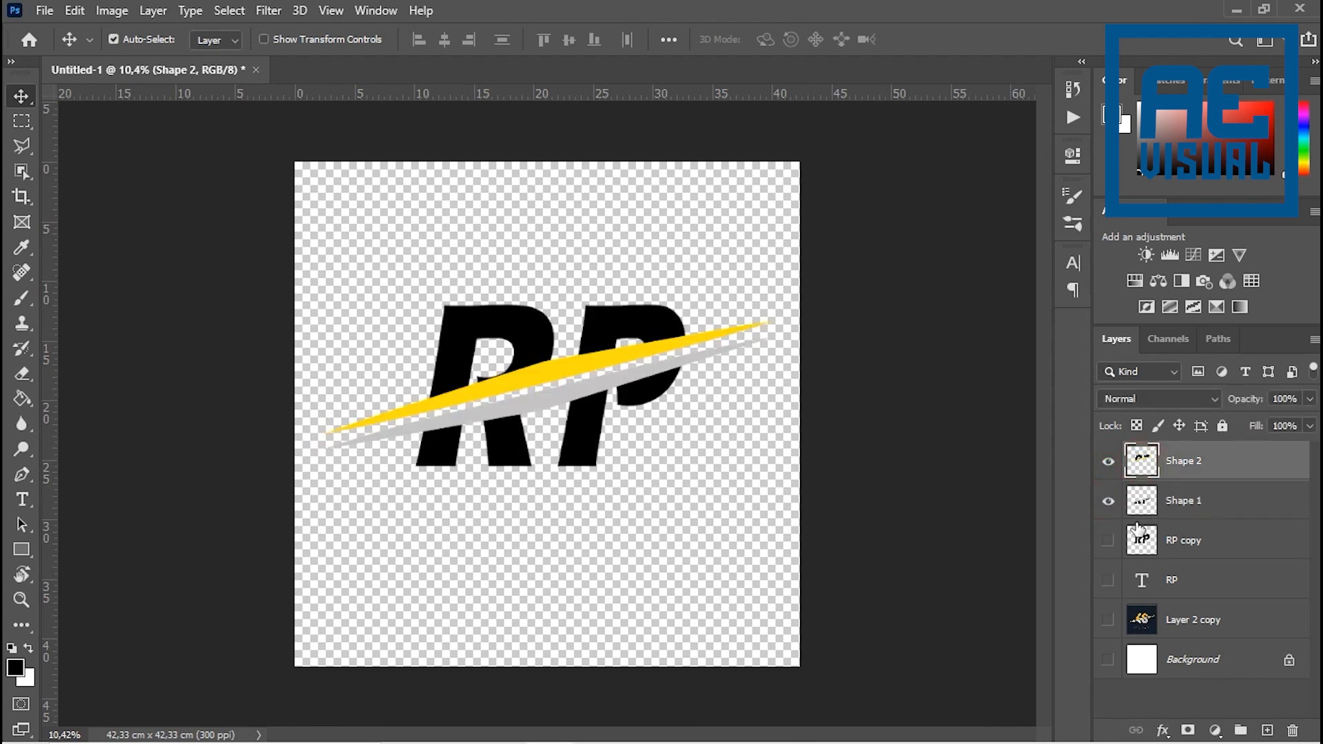
click(1108, 620)
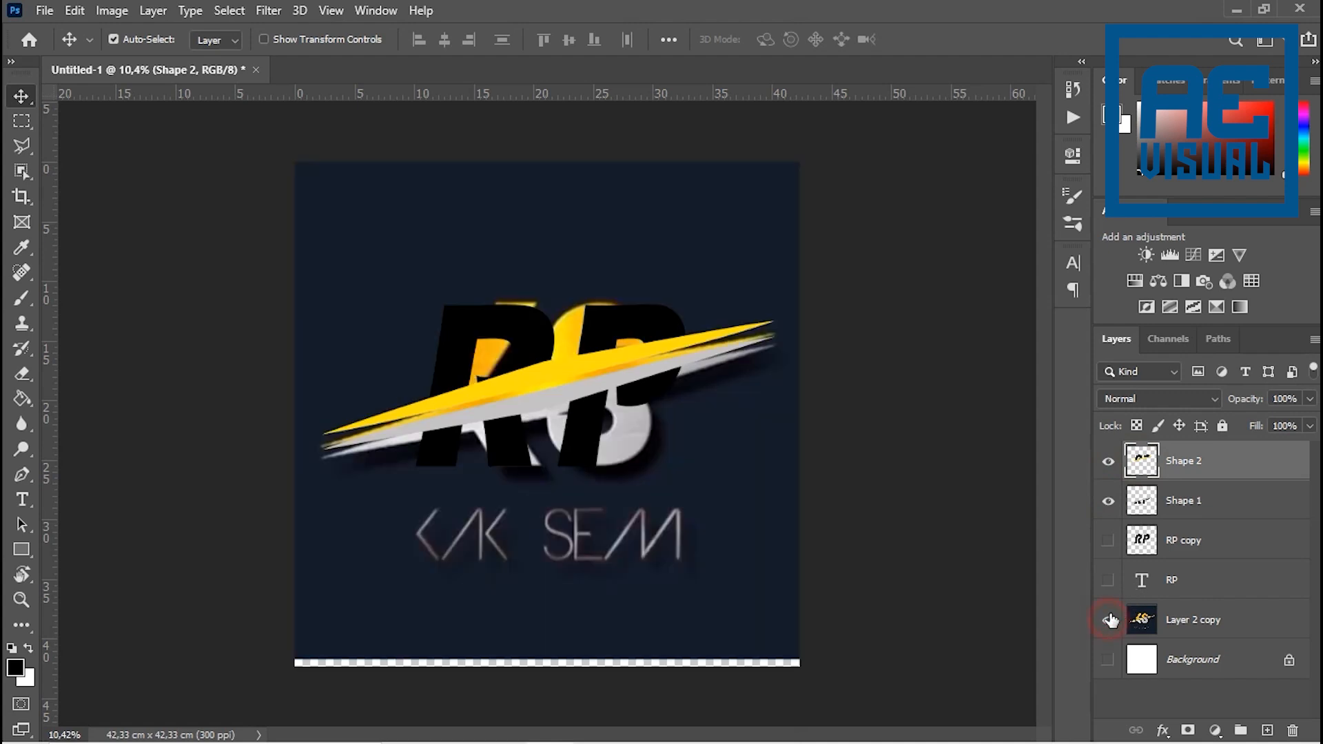
drag(676, 307, 661, 482)
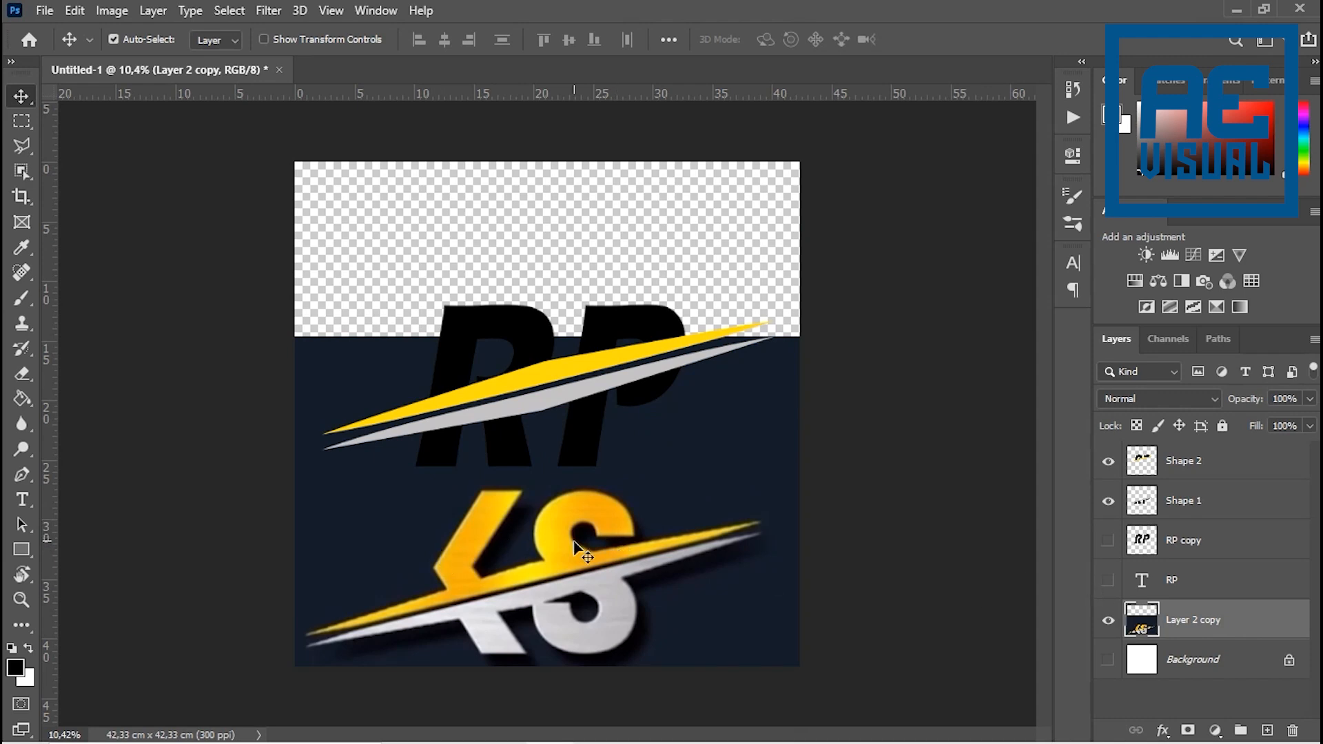
- Add a Gradient Overlay to the Shape 2 layer, keeping the artwork in view beside the dialog
click(1180, 468)
click(1109, 465)
click(1109, 465)
click(1163, 729)
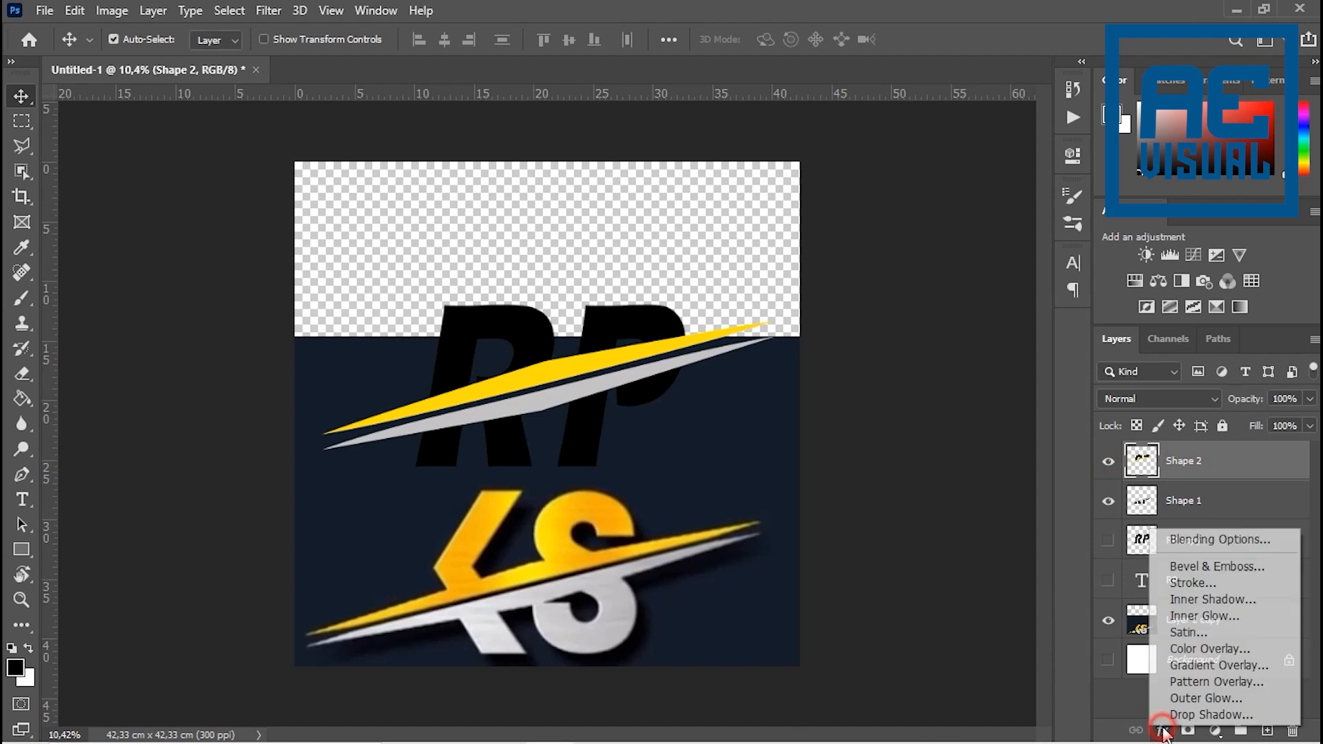
click(1192, 665)
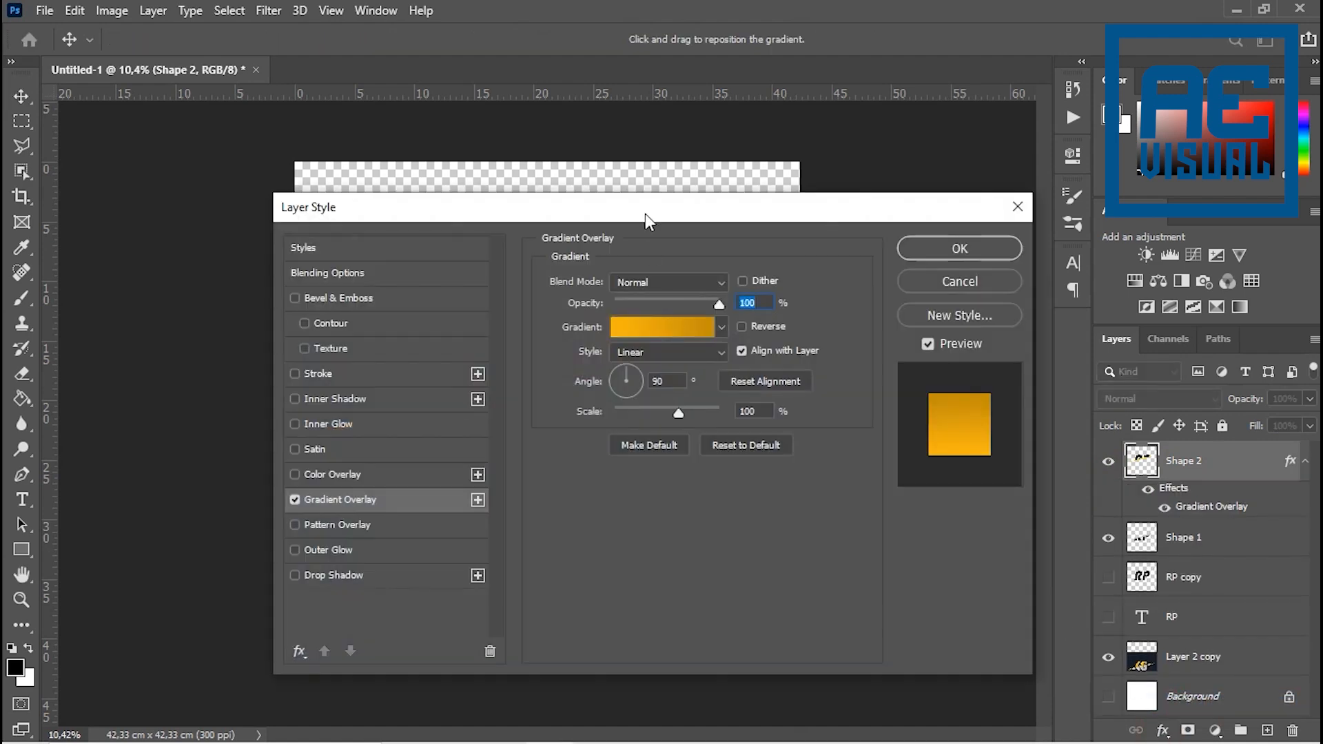
drag(645, 214, 1088, 179)
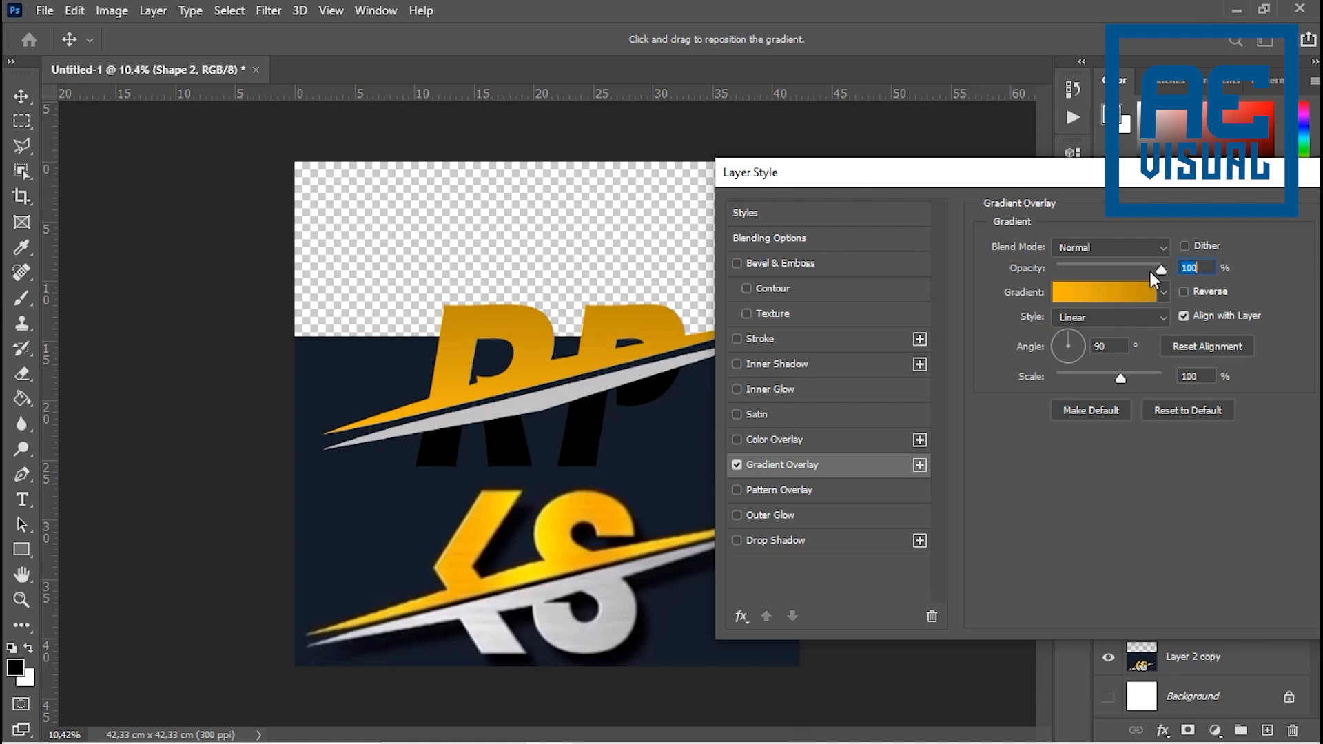
- Set the Gradient Overlay to the Linear style with an angle of -35° and a scale of 81%
click(1161, 316)
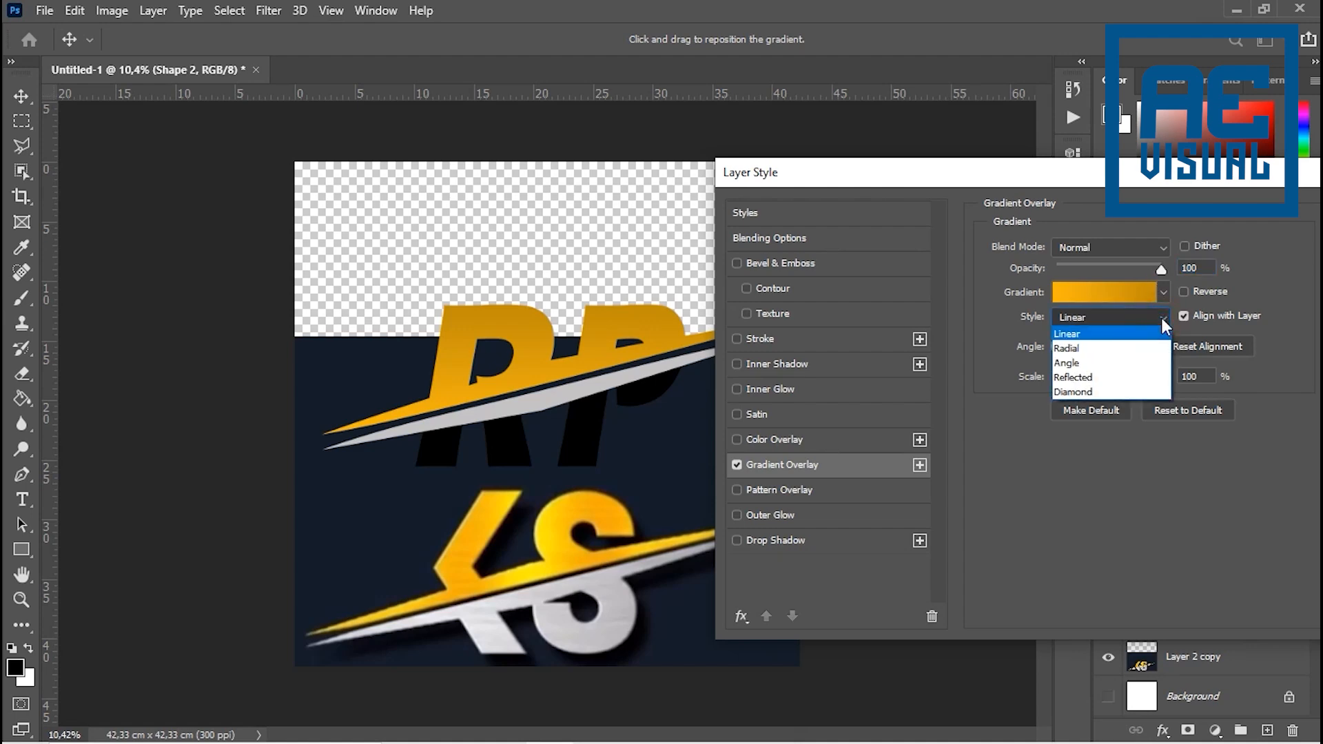
click(1161, 317)
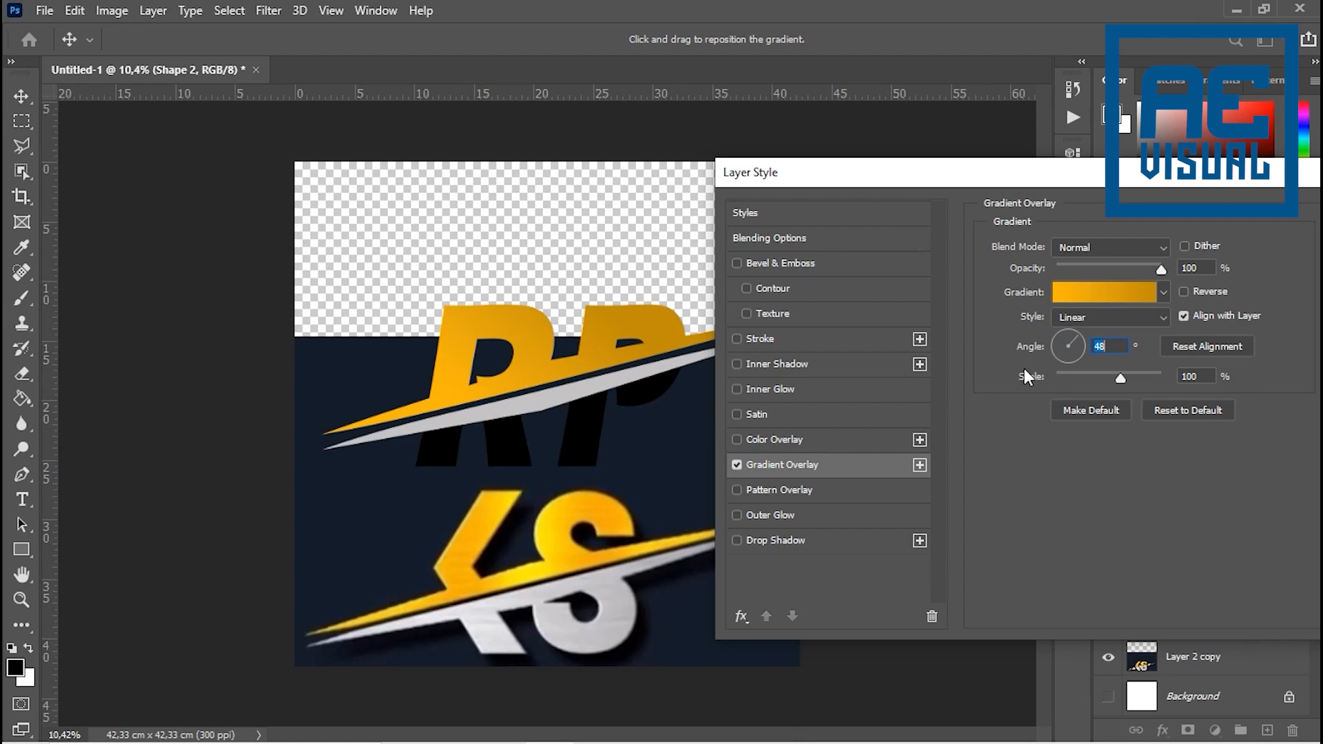
mouse_move(1073, 337)
mouse_down()
mouse_move(1045, 334)
mouse_move(1043, 358)
mouse_move(1084, 356)
mouse_up()
drag(1064, 333, 1067, 363)
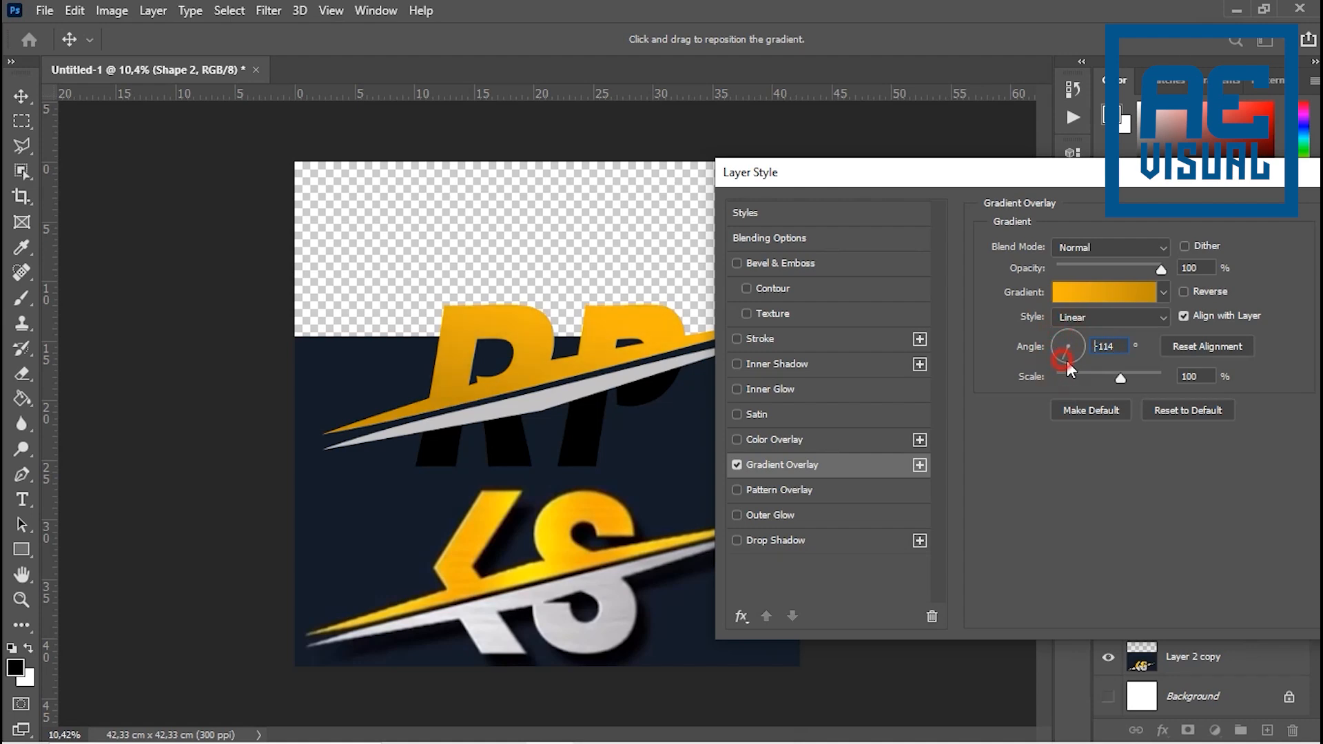
click(1075, 318)
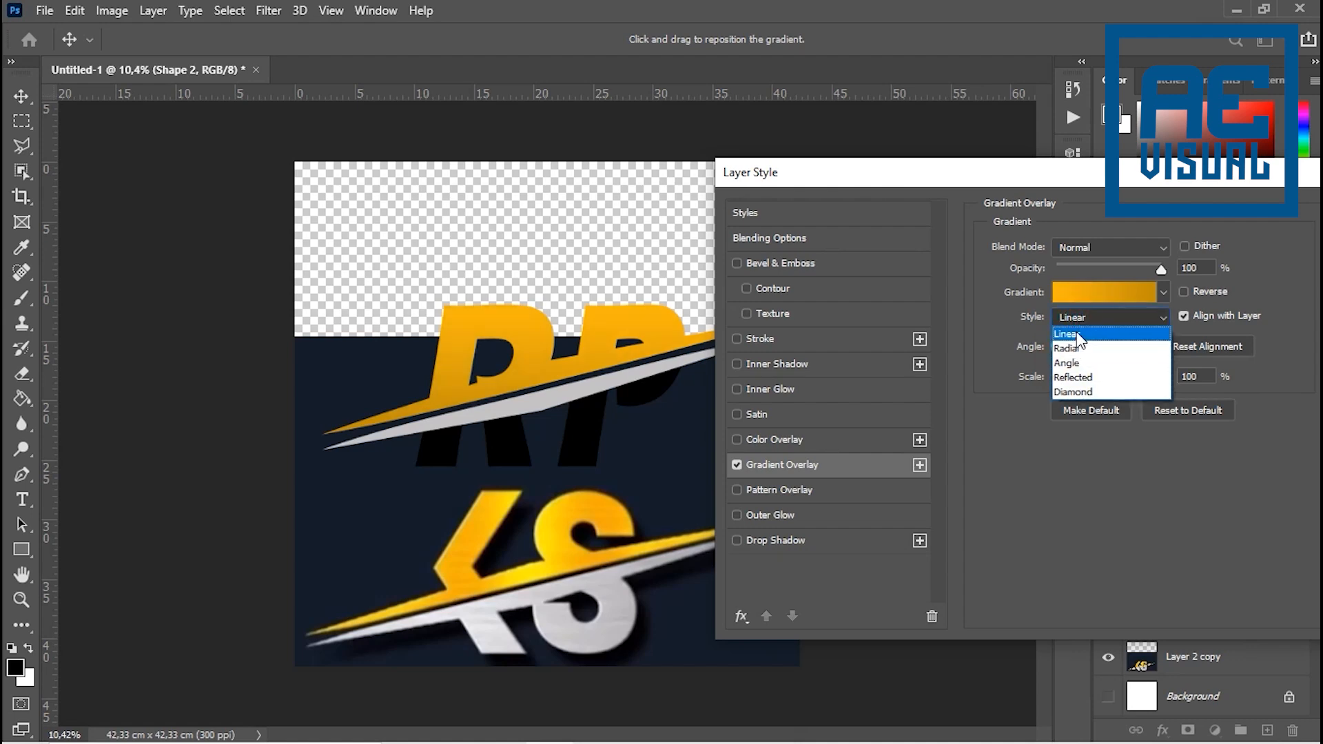
click(1075, 334)
drag(1080, 354, 1168, 388)
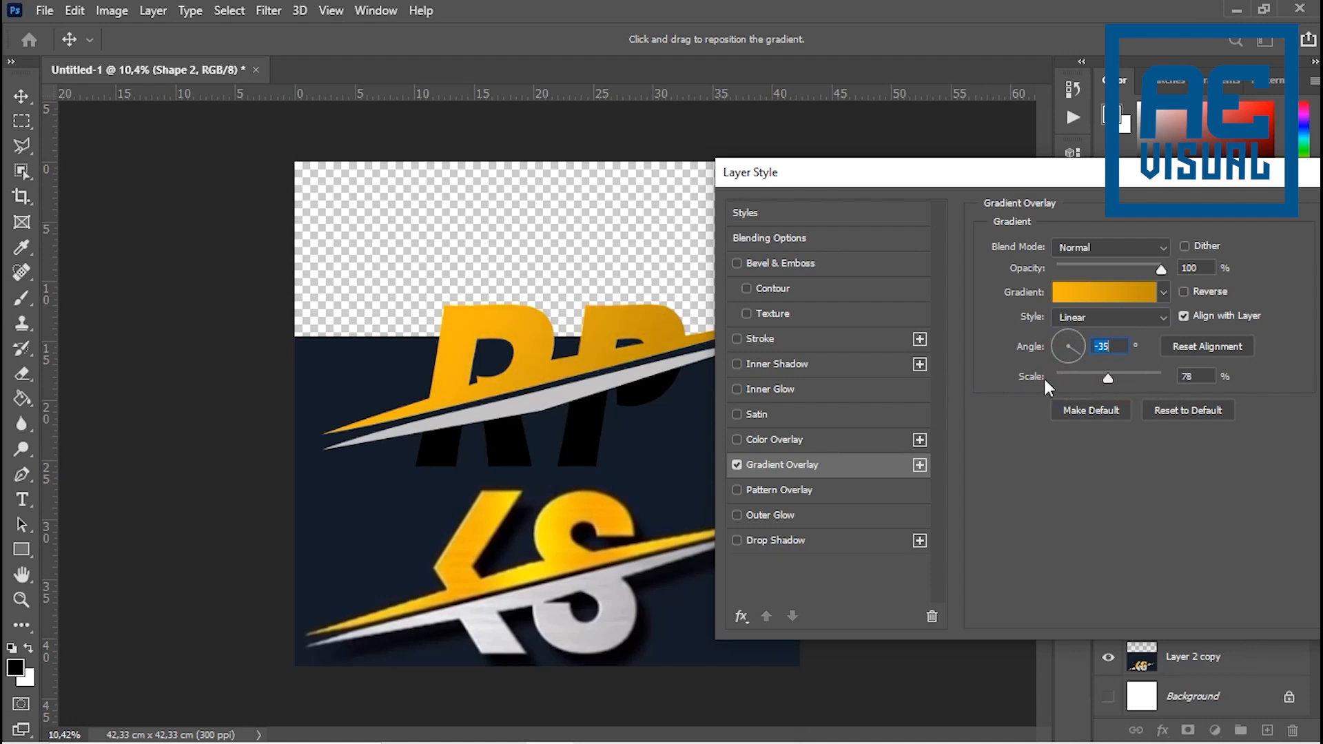
drag(1044, 379, 1047, 376)
drag(1124, 176, 1008, 106)
mouse_move(1017, 310)
mouse_down()
mouse_move(929, 307)
mouse_move(1002, 314)
mouse_up()
- Browse the gradient preset groups and apply the third preset from Blues to the Gradient Overlay
click(1045, 223)
click(1046, 222)
click(1046, 223)
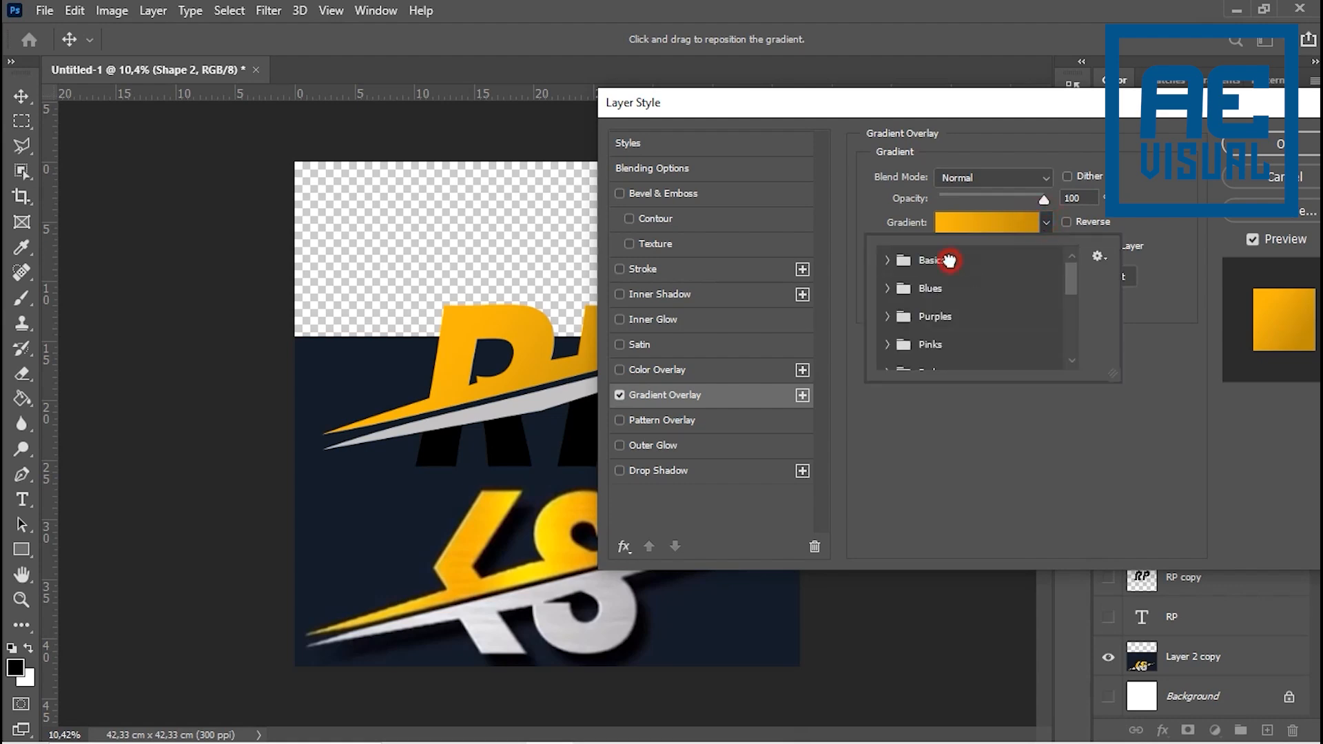
click(949, 260)
click(888, 262)
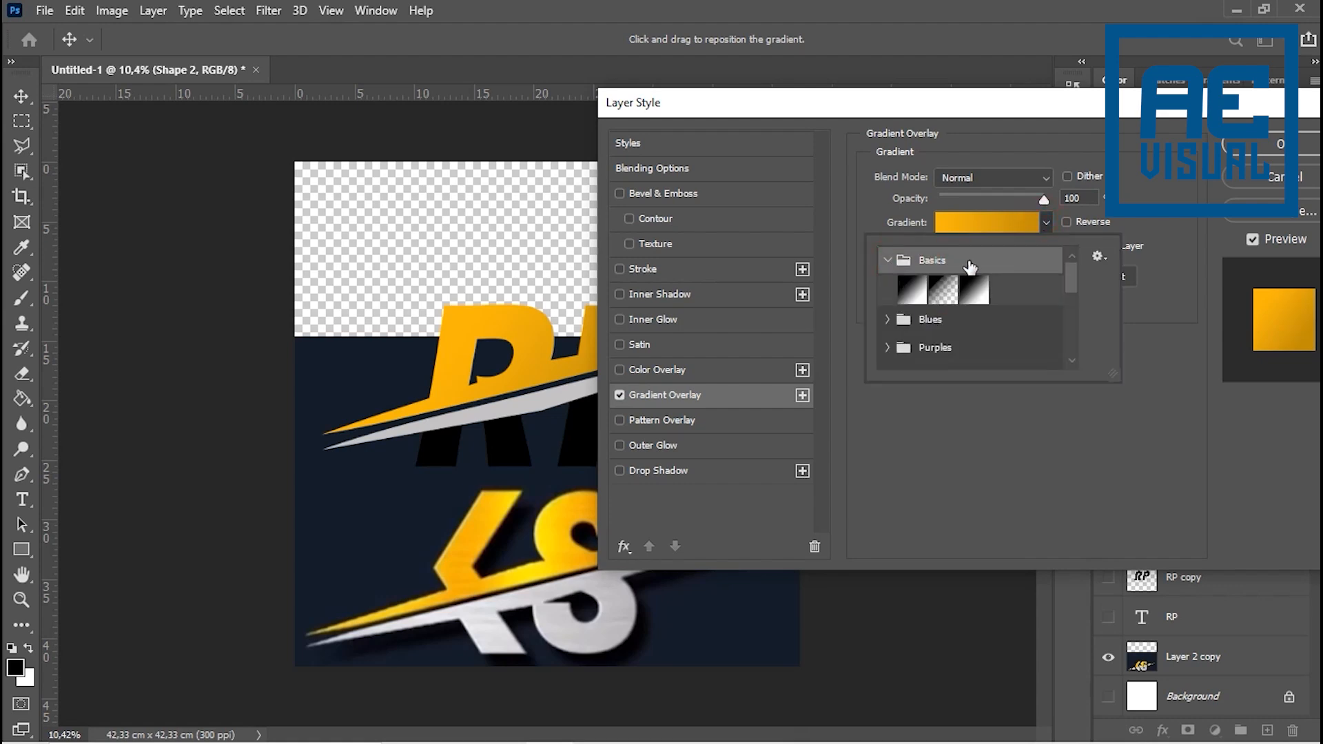
click(888, 260)
click(888, 289)
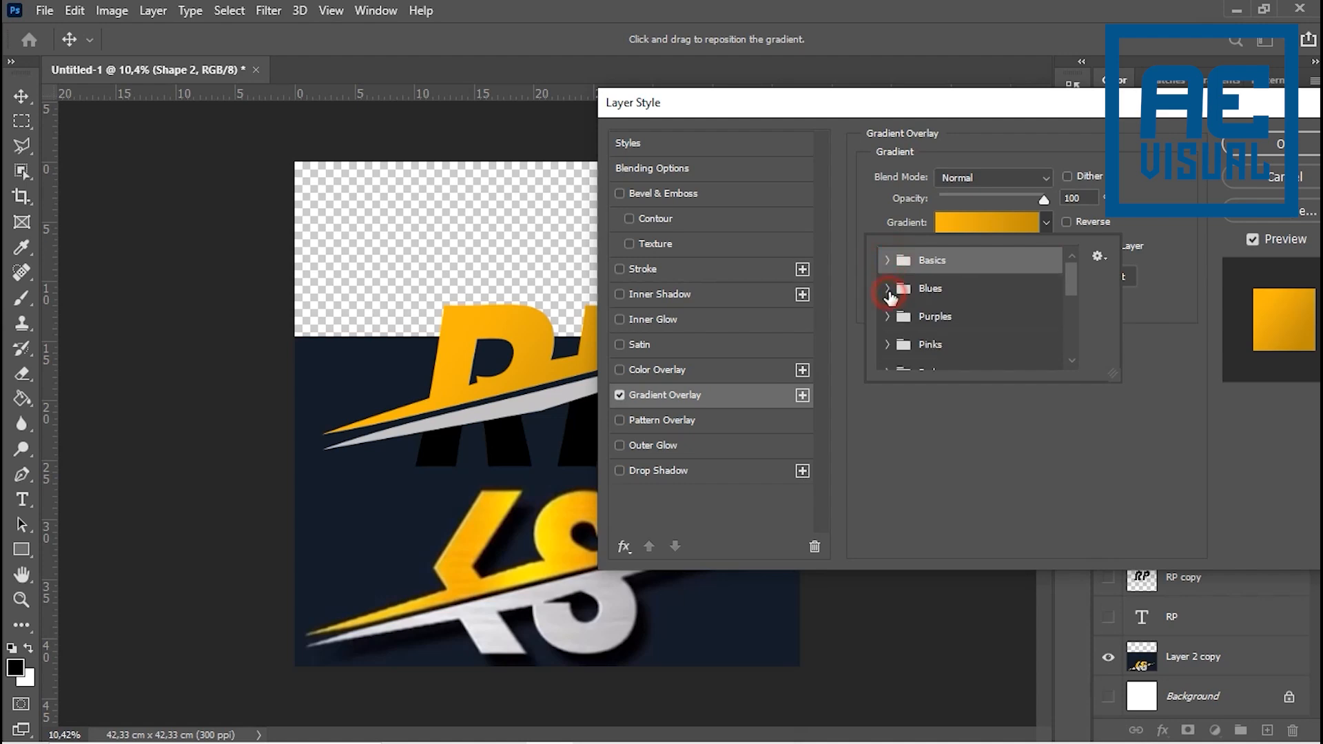
click(974, 318)
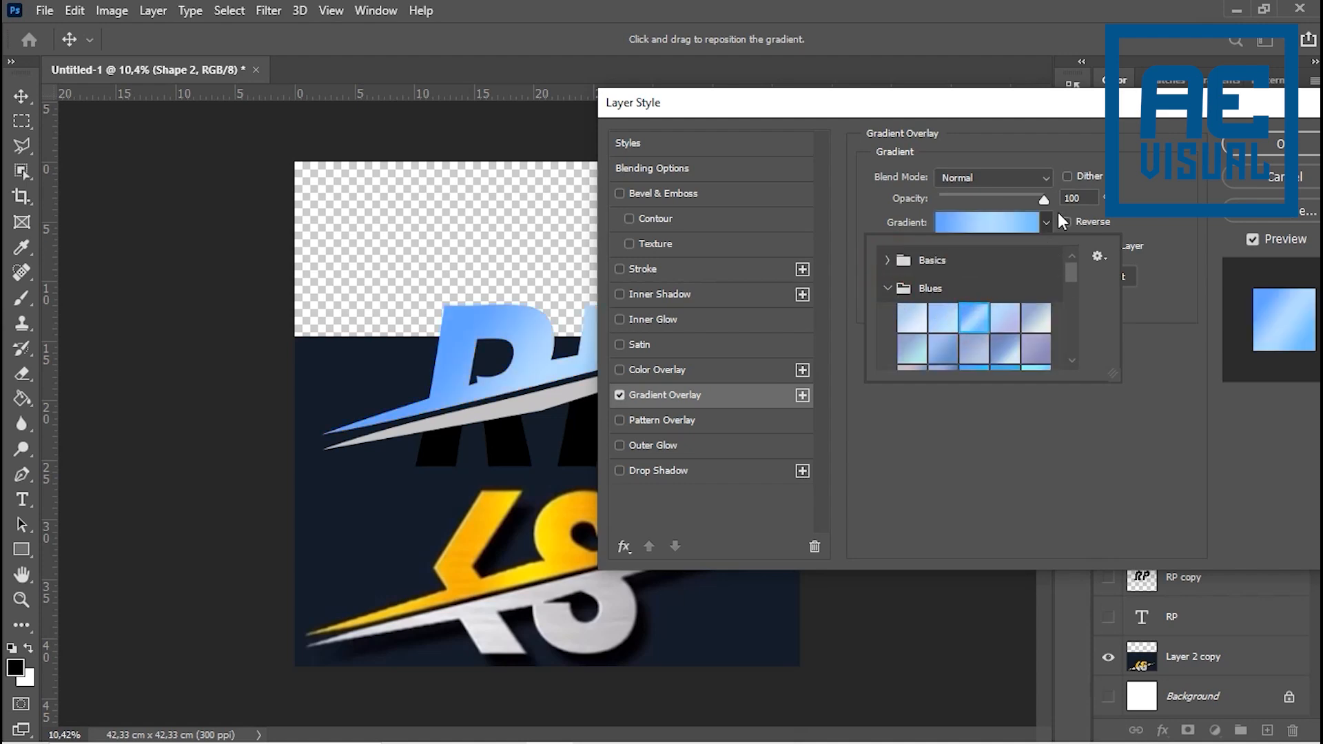
click(1153, 218)
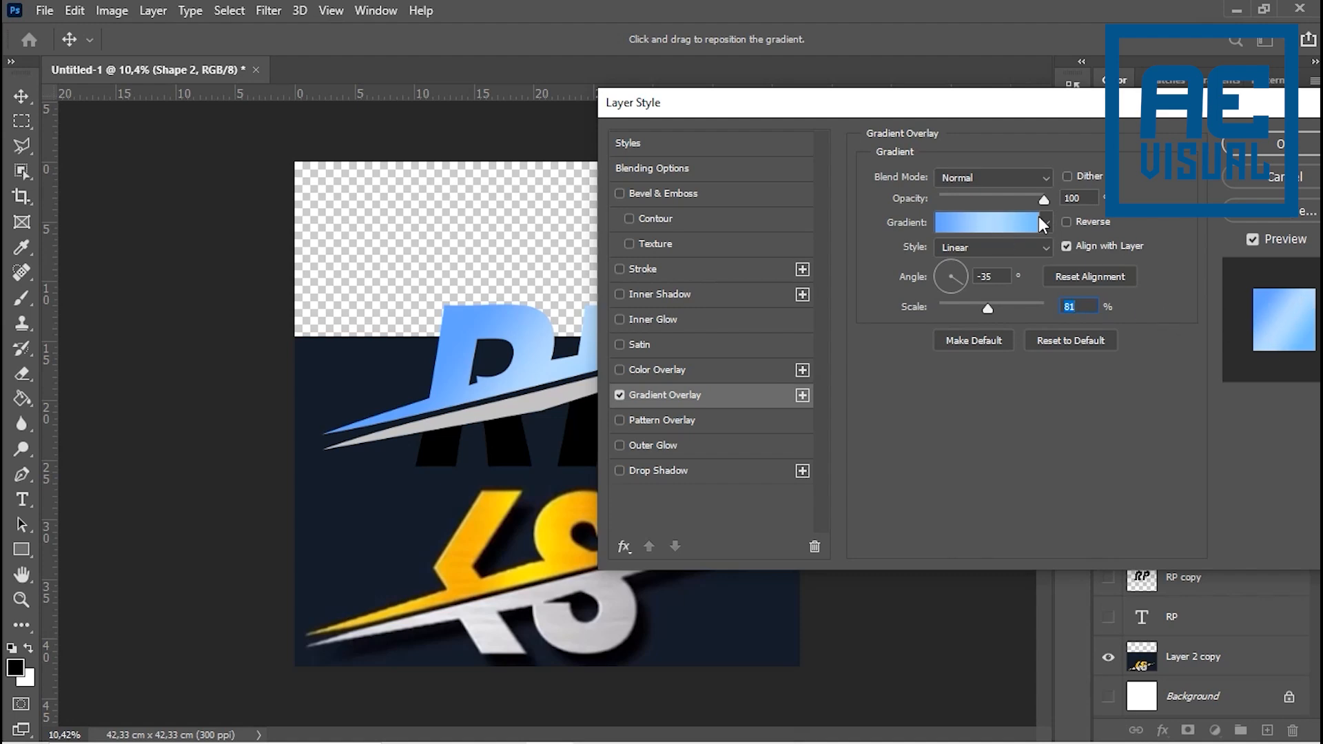
- Set the gradient's starting colour stop to orange #f4ab0e, sampled from the S of the KS reference
drag(929, 113, 778, 132)
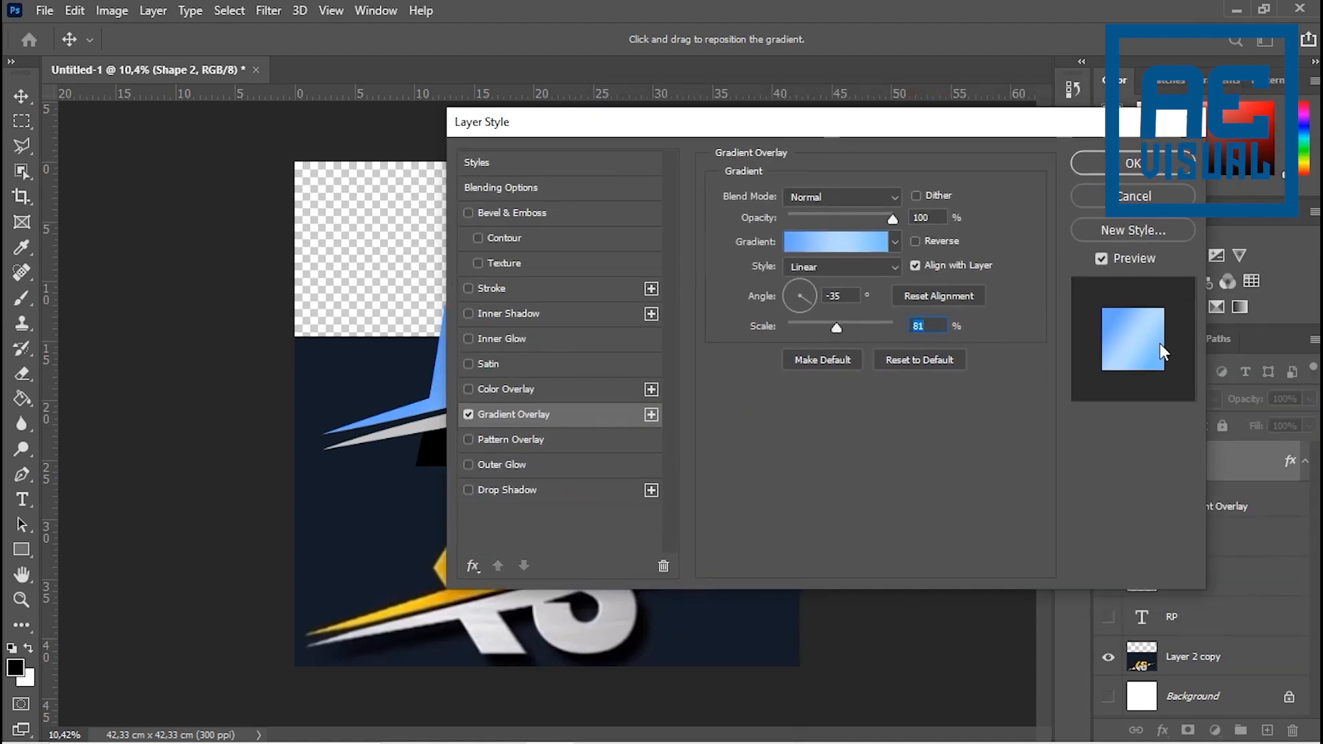
drag(861, 135, 1071, 111)
click(1041, 221)
drag(832, 237, 1008, 193)
click(782, 547)
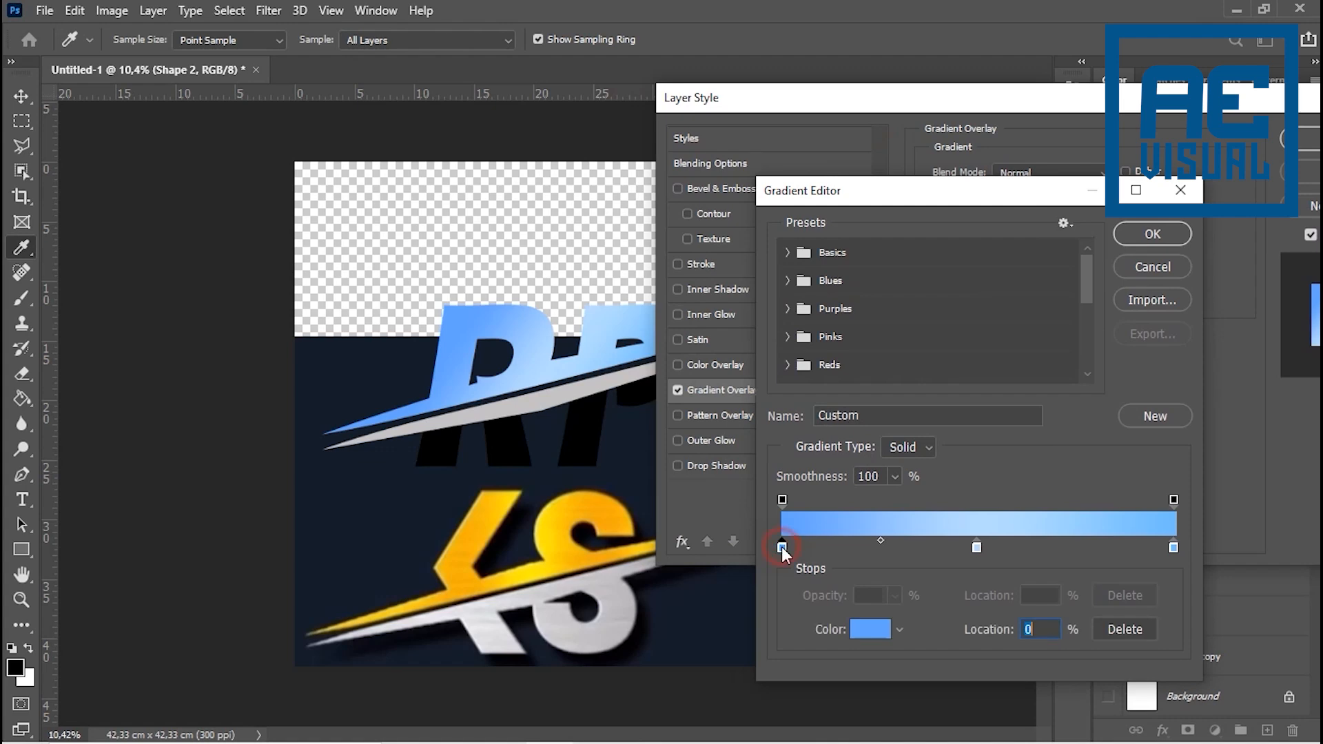
double_click(782, 547)
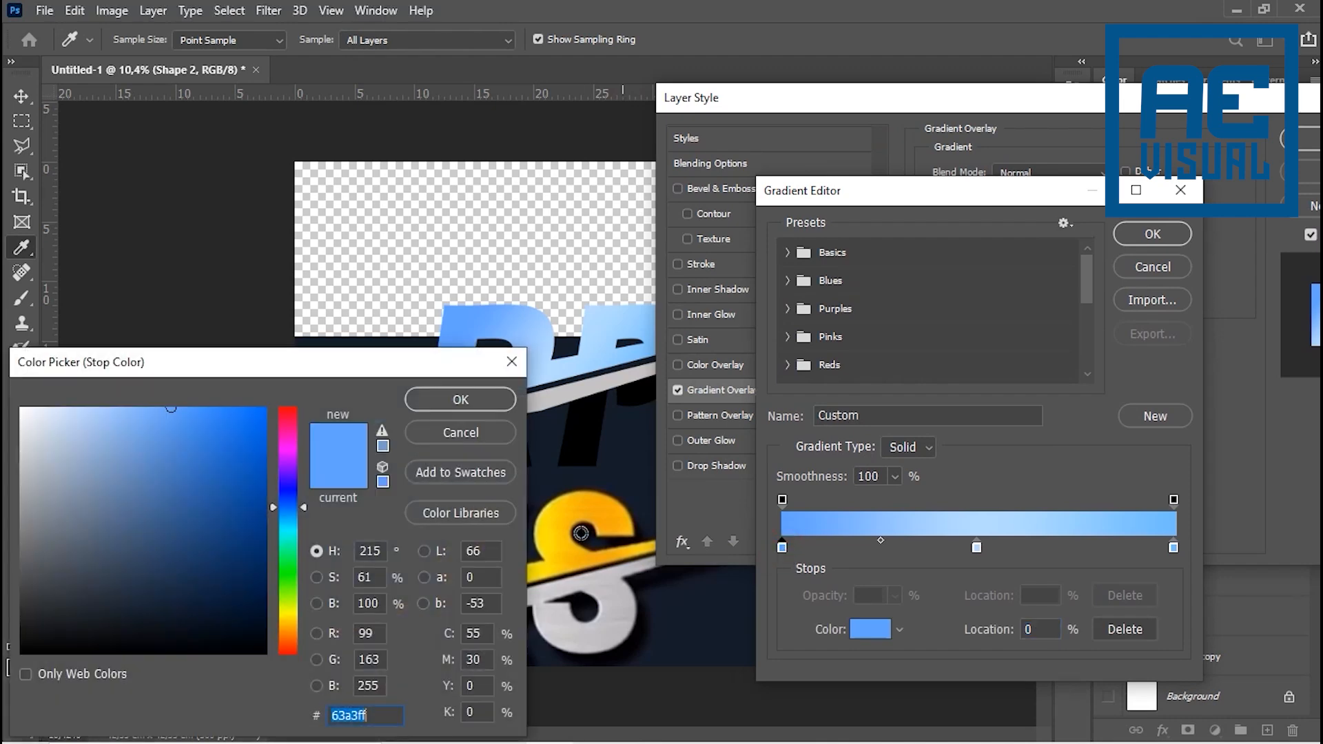
drag(395, 370, 351, 388)
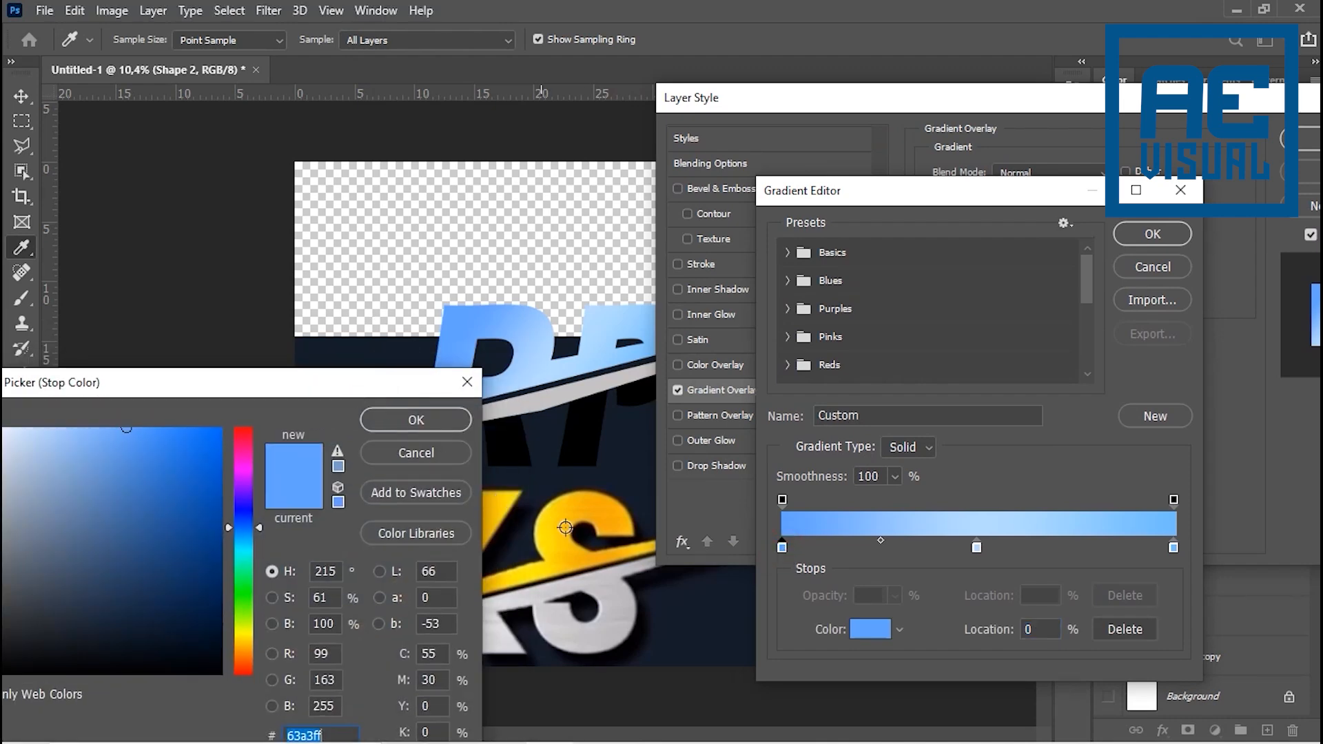
click(616, 524)
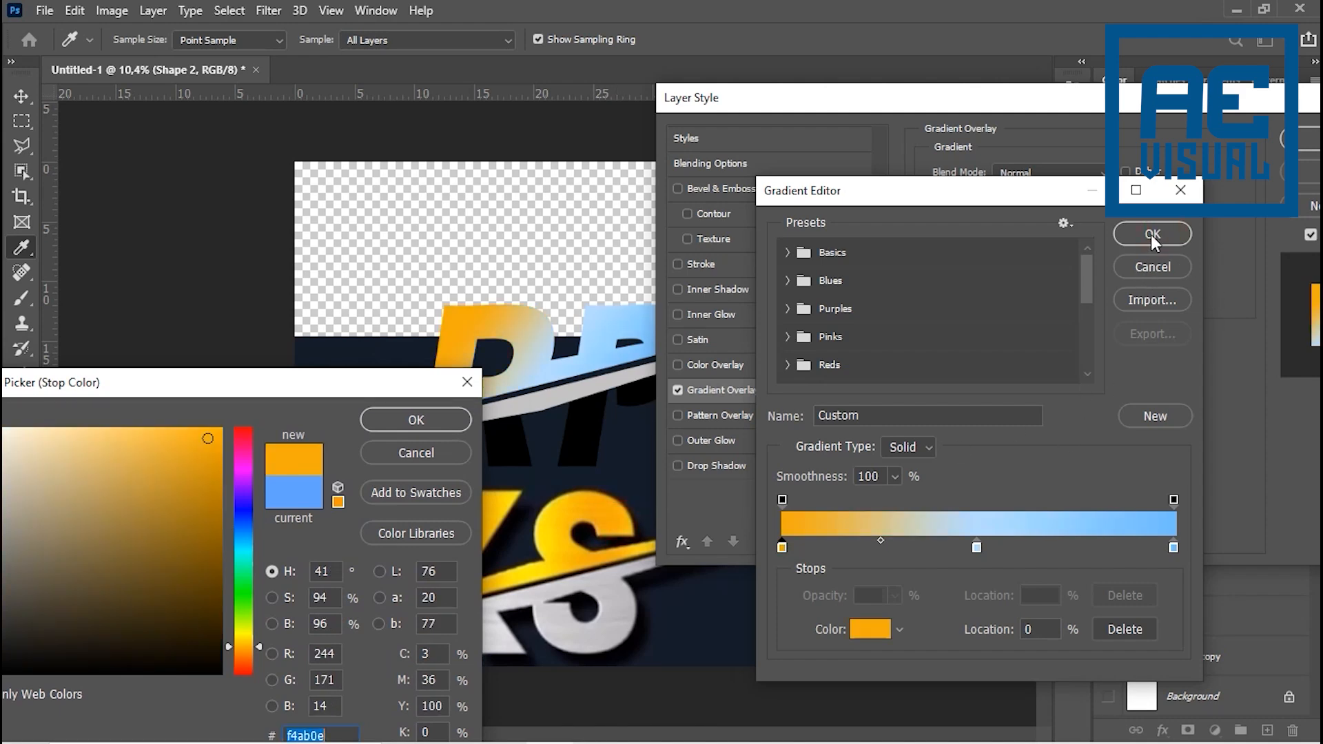
click(454, 423)
click(1162, 237)
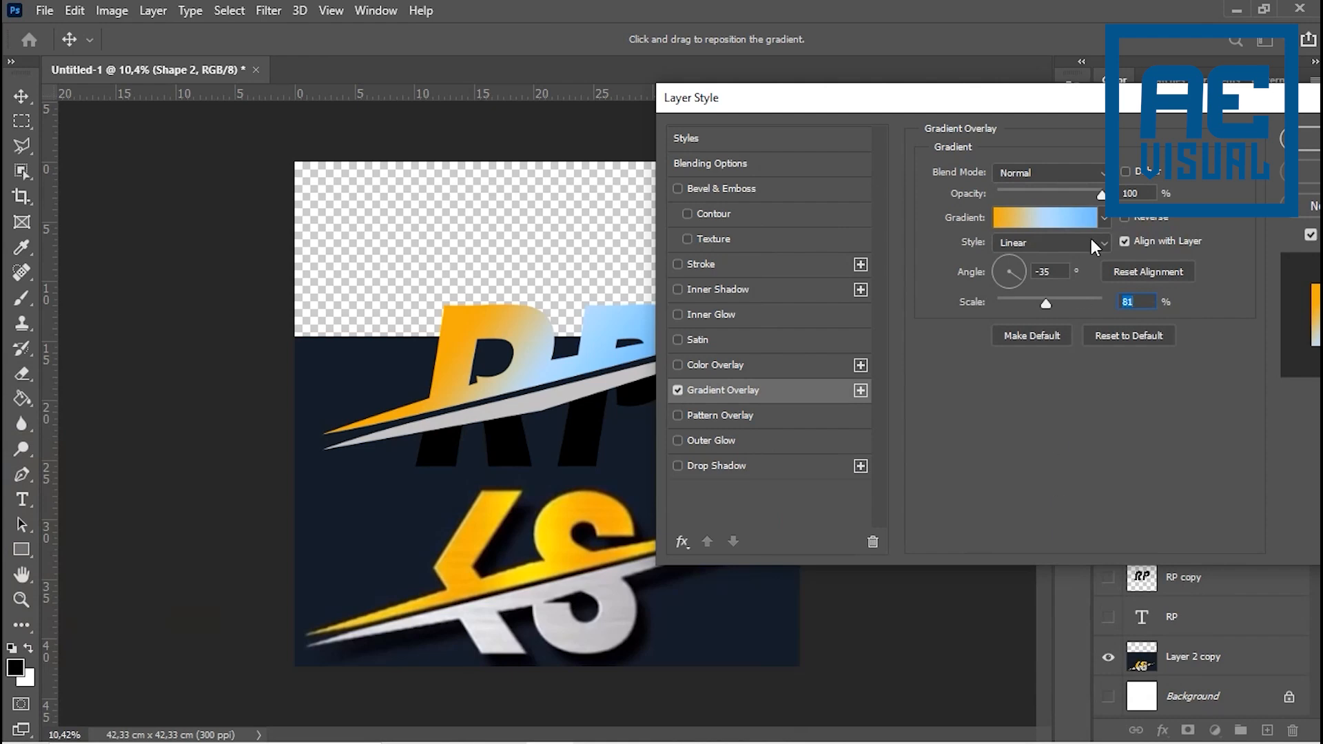
- Set the gradient's end colour stop to orange #f7ac0b, sampled from the KS reference
click(1071, 219)
click(1171, 547)
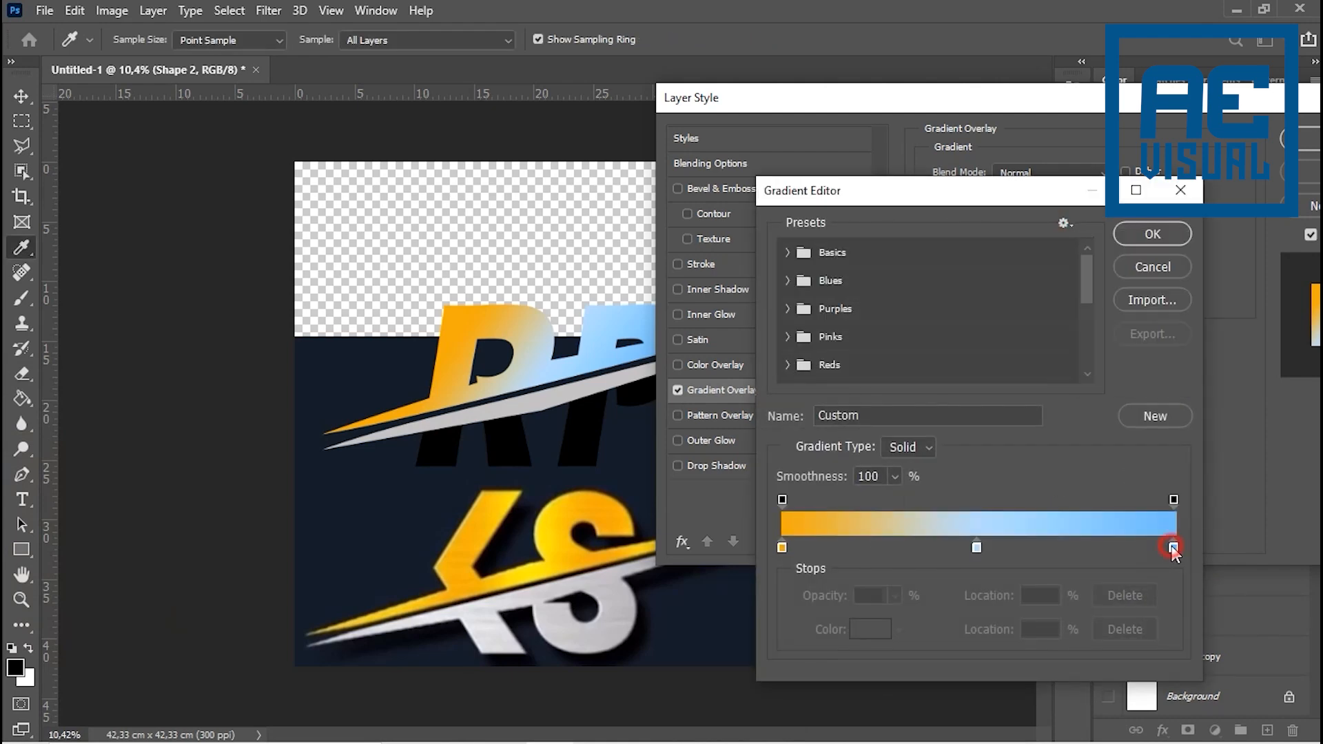
click(1172, 548)
double_click(1174, 548)
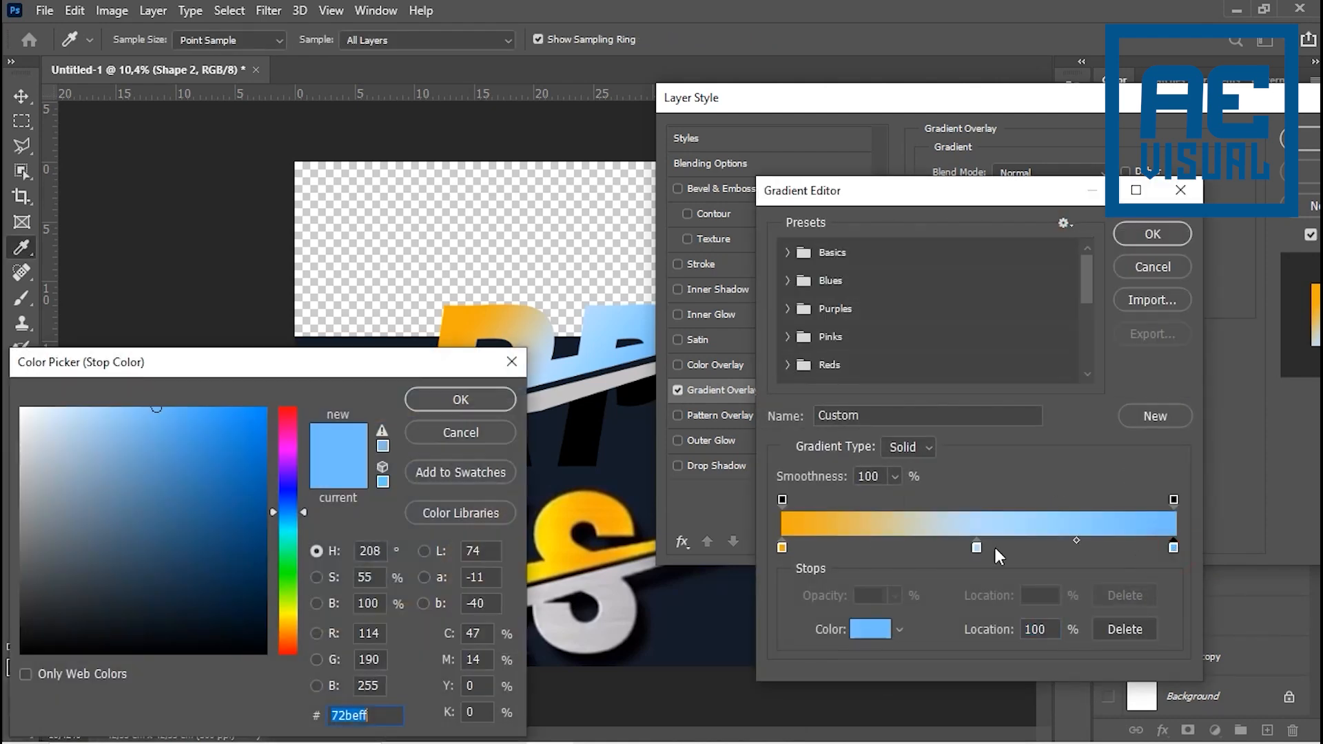
click(603, 510)
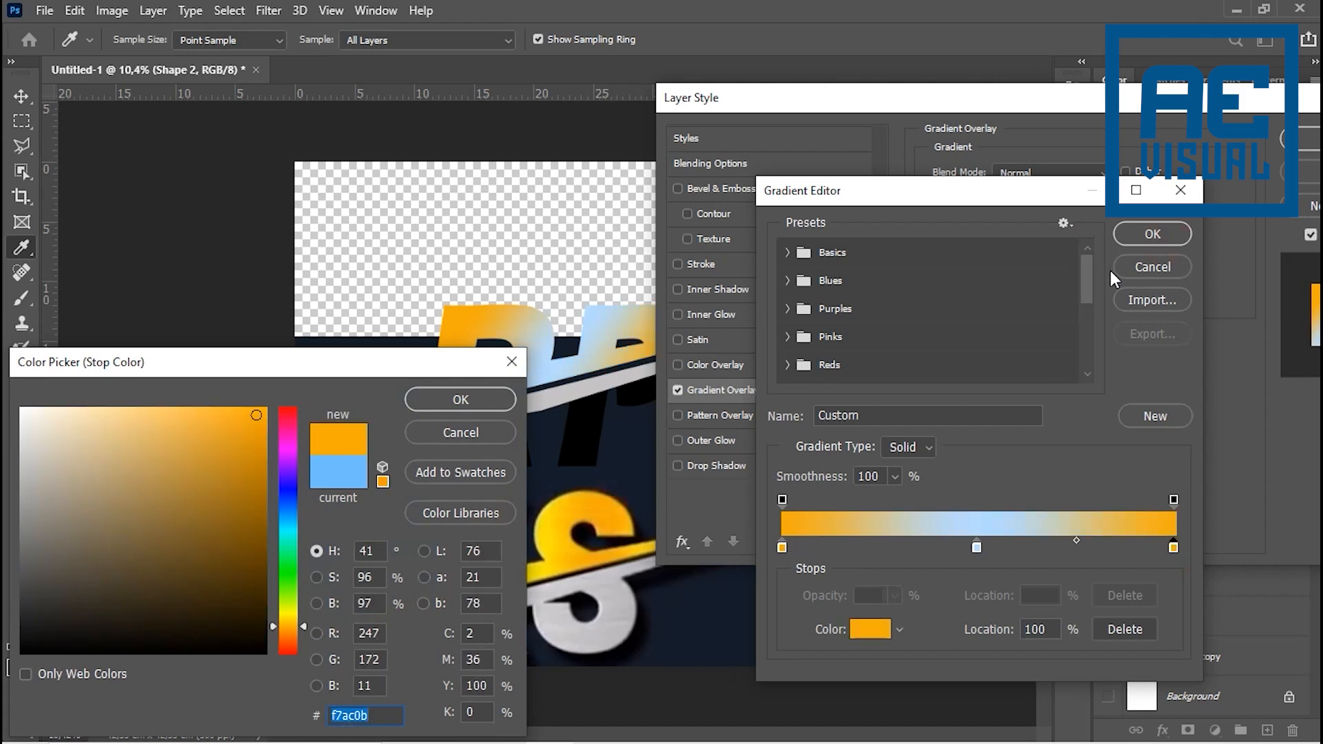
click(479, 400)
click(1152, 234)
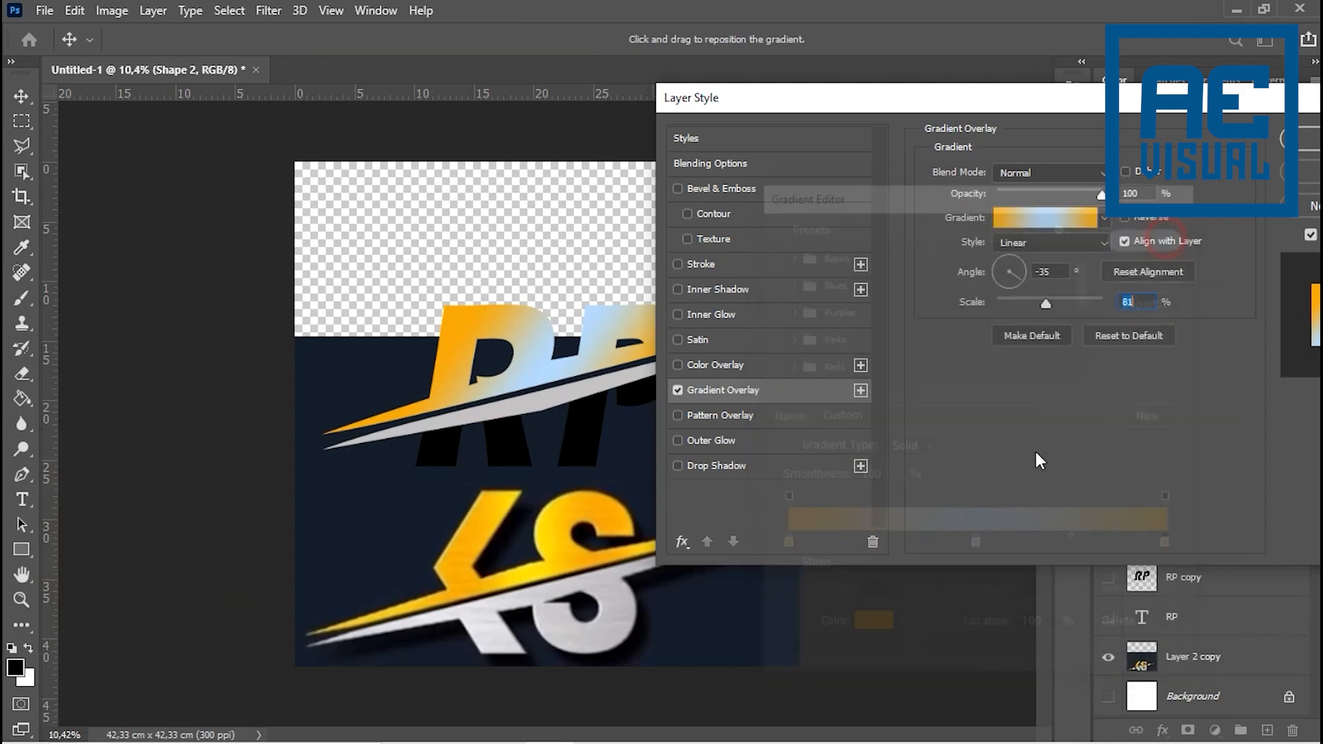
- Set the gradient's middle colour stop to yellow #ffe209, sampled from the KS reference, and apply the overlay to Shape 2
click(1048, 219)
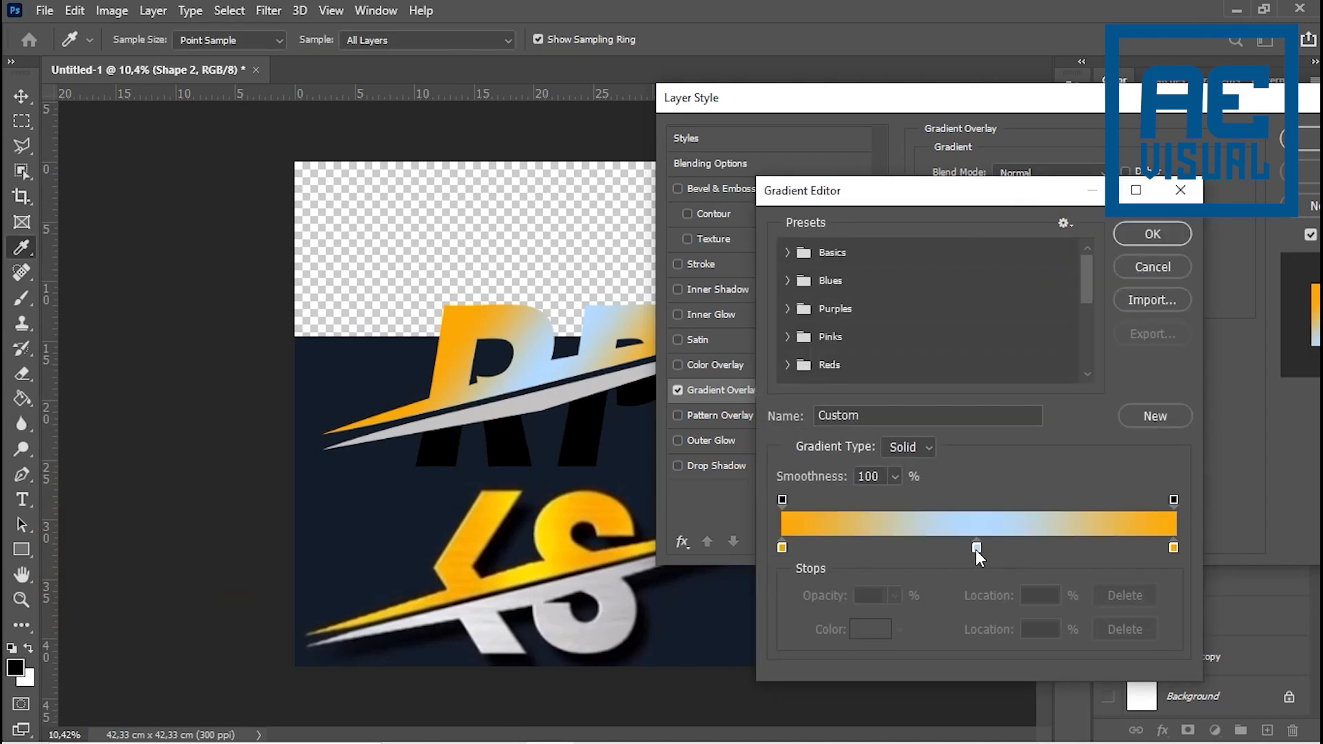
click(976, 547)
double_click(977, 546)
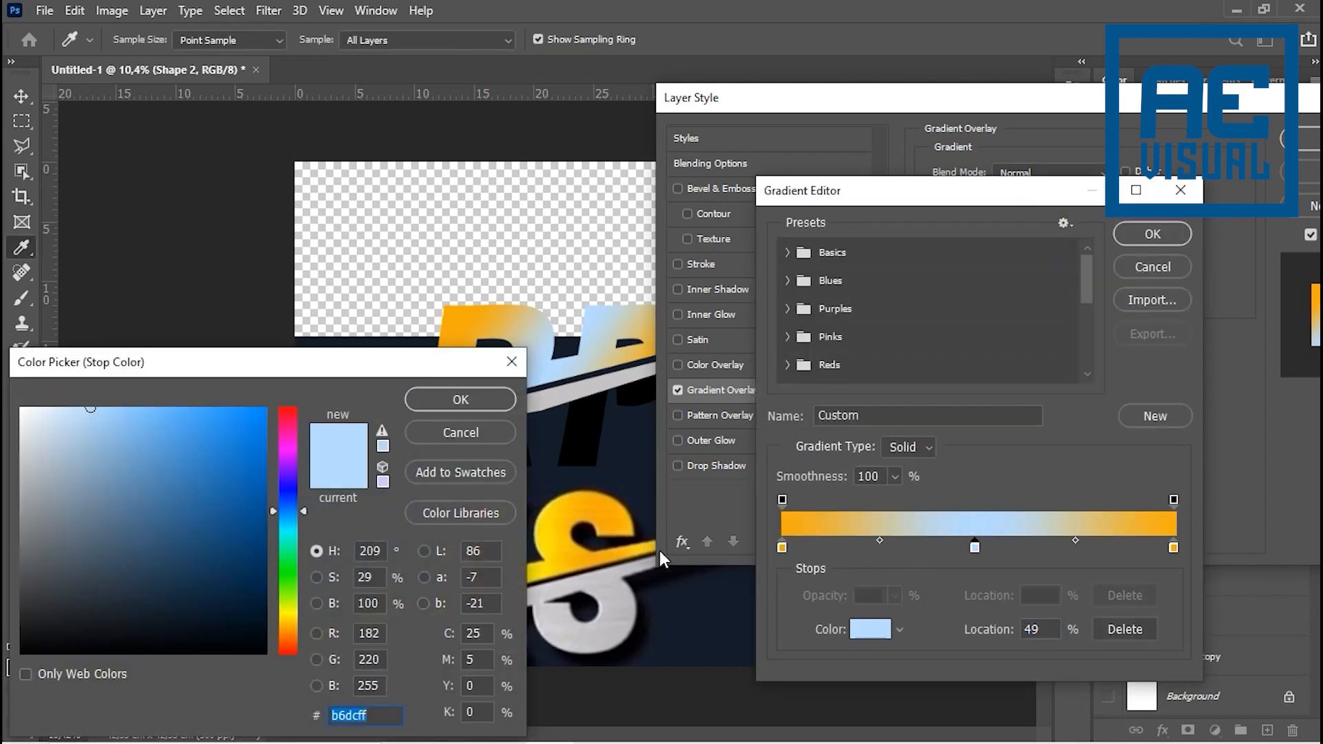
click(548, 541)
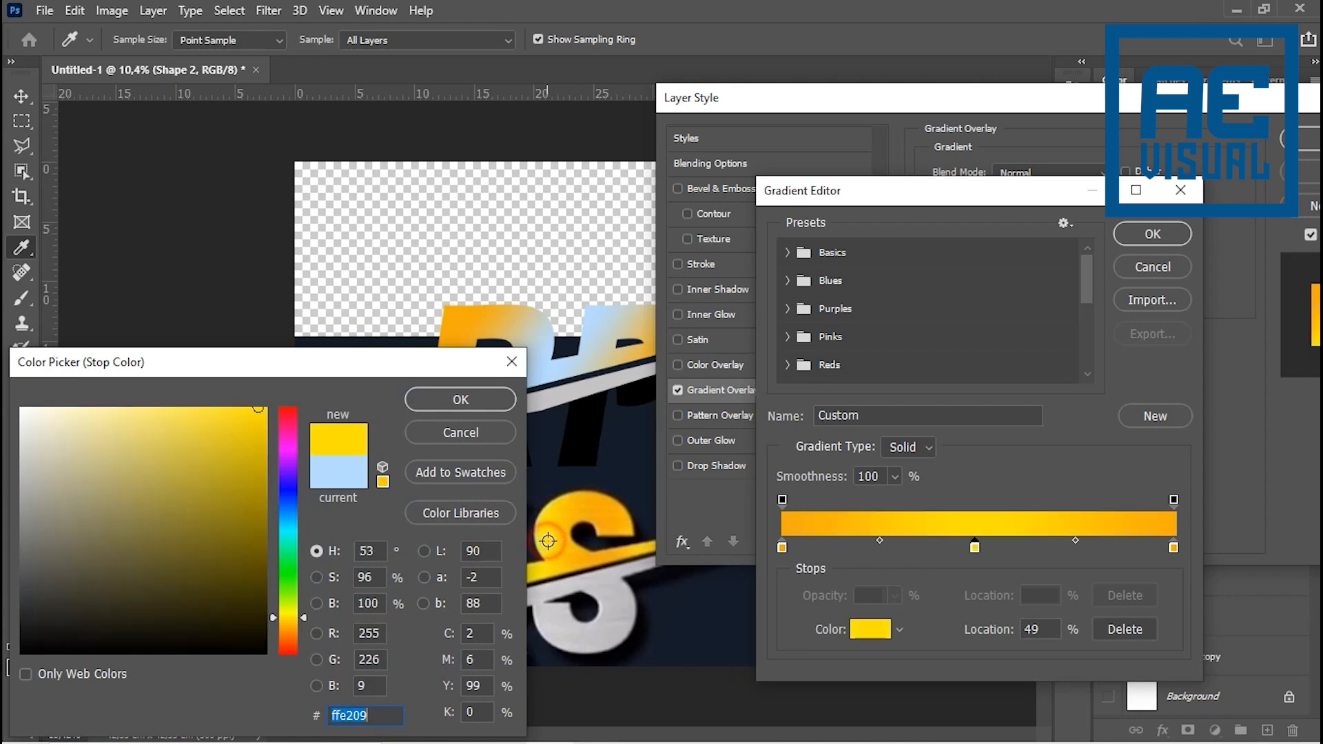
click(462, 401)
click(1146, 233)
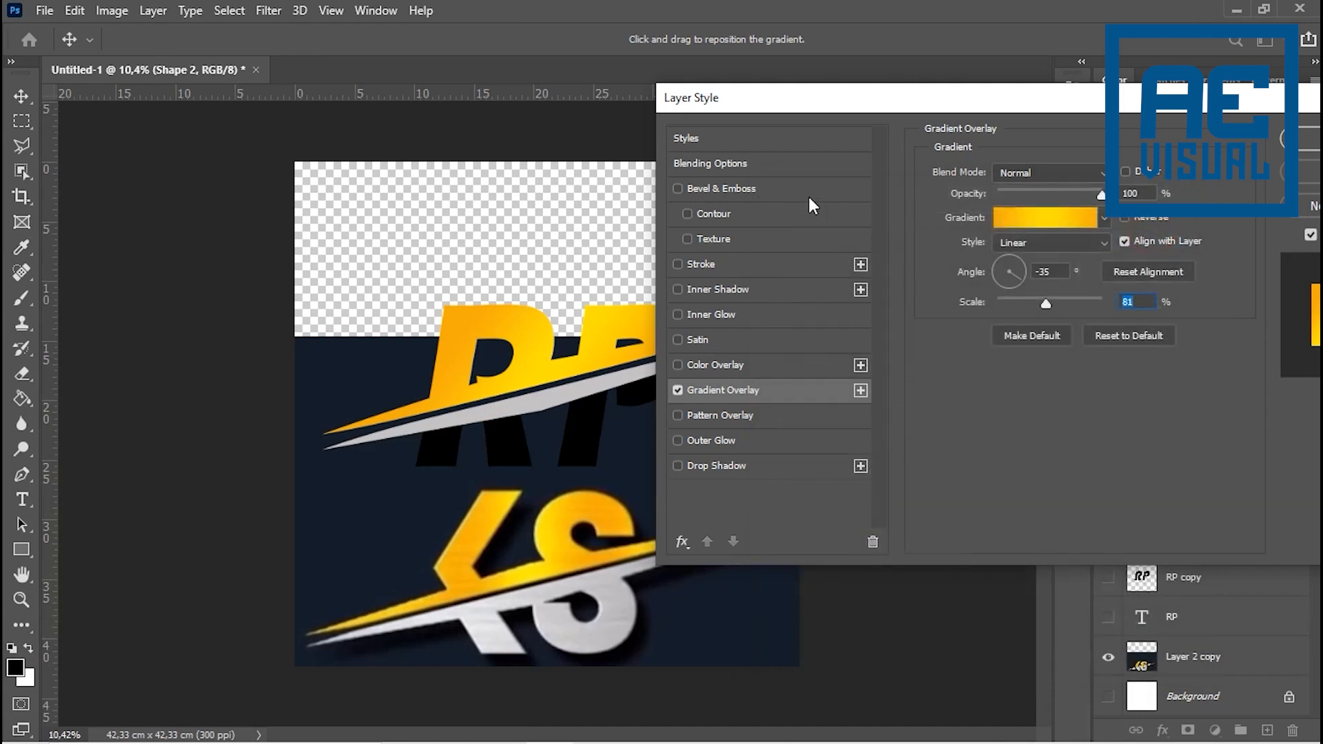
drag(781, 107, 887, 97)
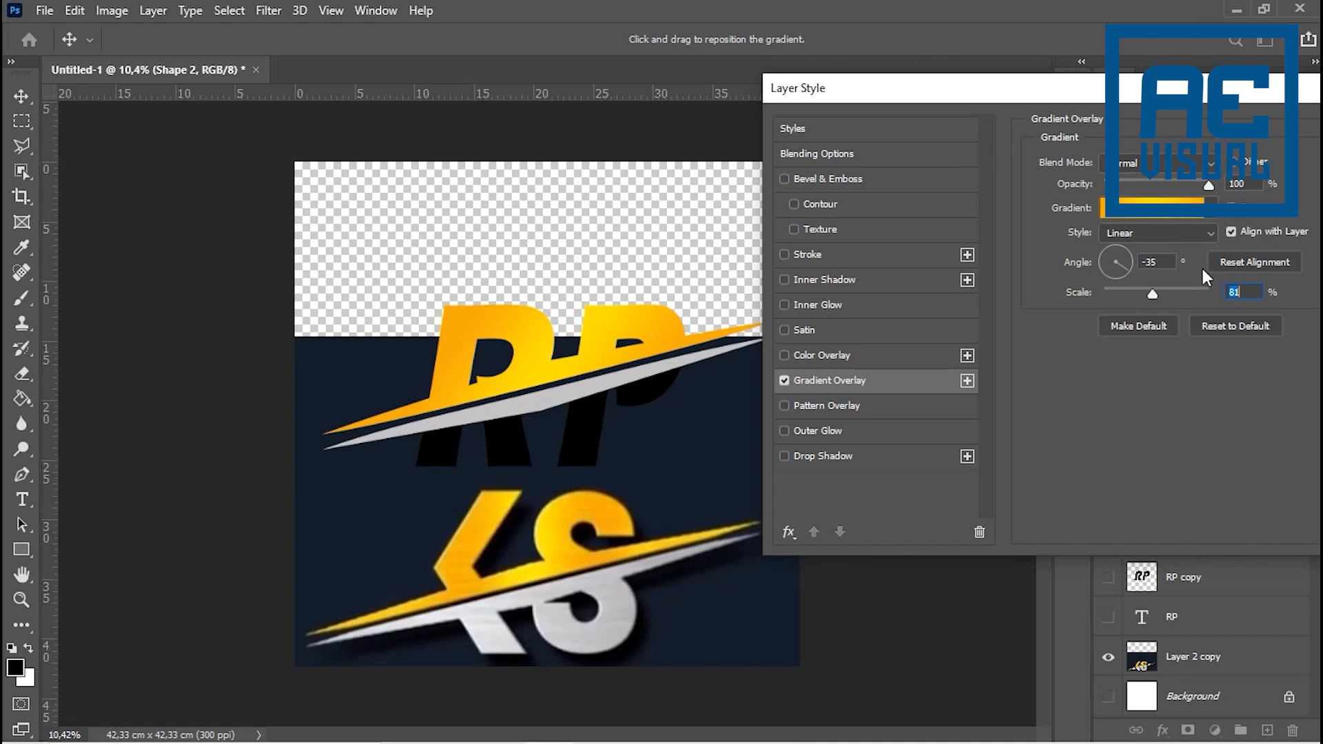
drag(1159, 102, 1005, 108)
click(1274, 137)
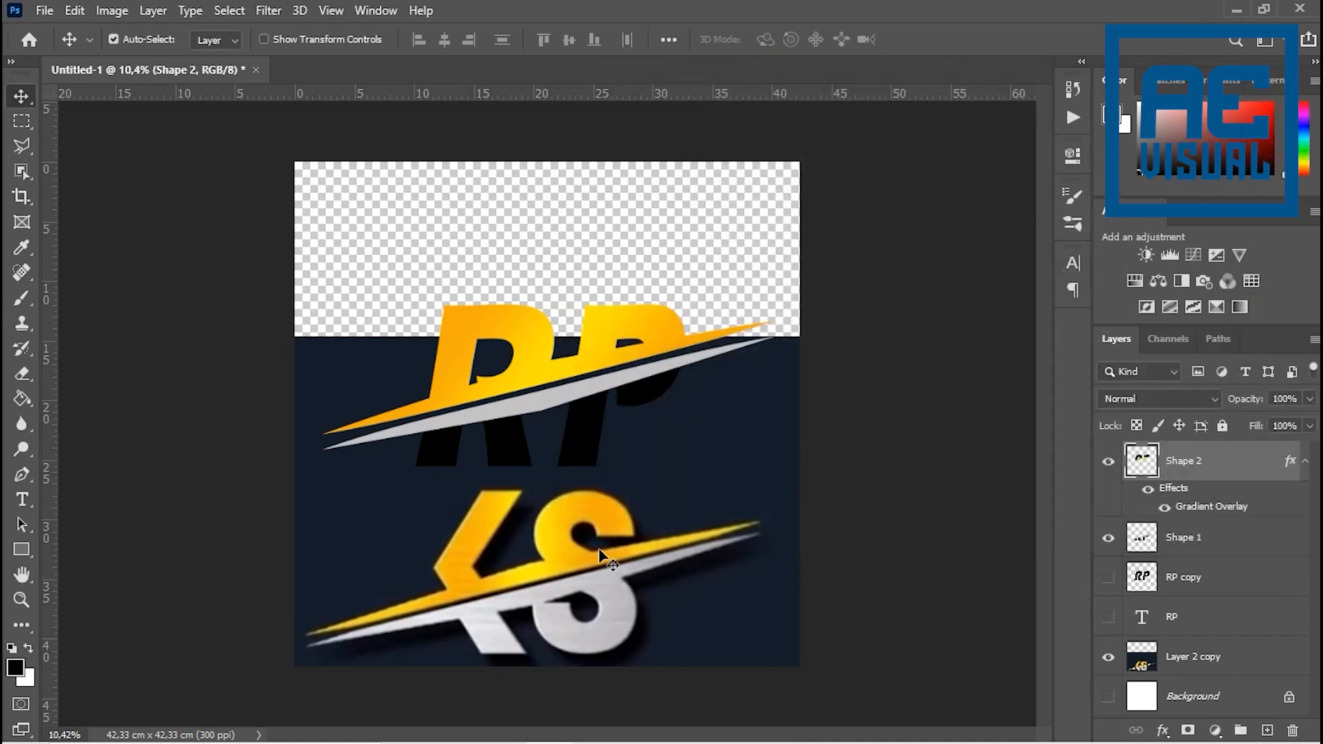
- Examine the yellow and grey shading of the KS reference up close and compare it with the RP letters
scroll(544, 638, up, 2)
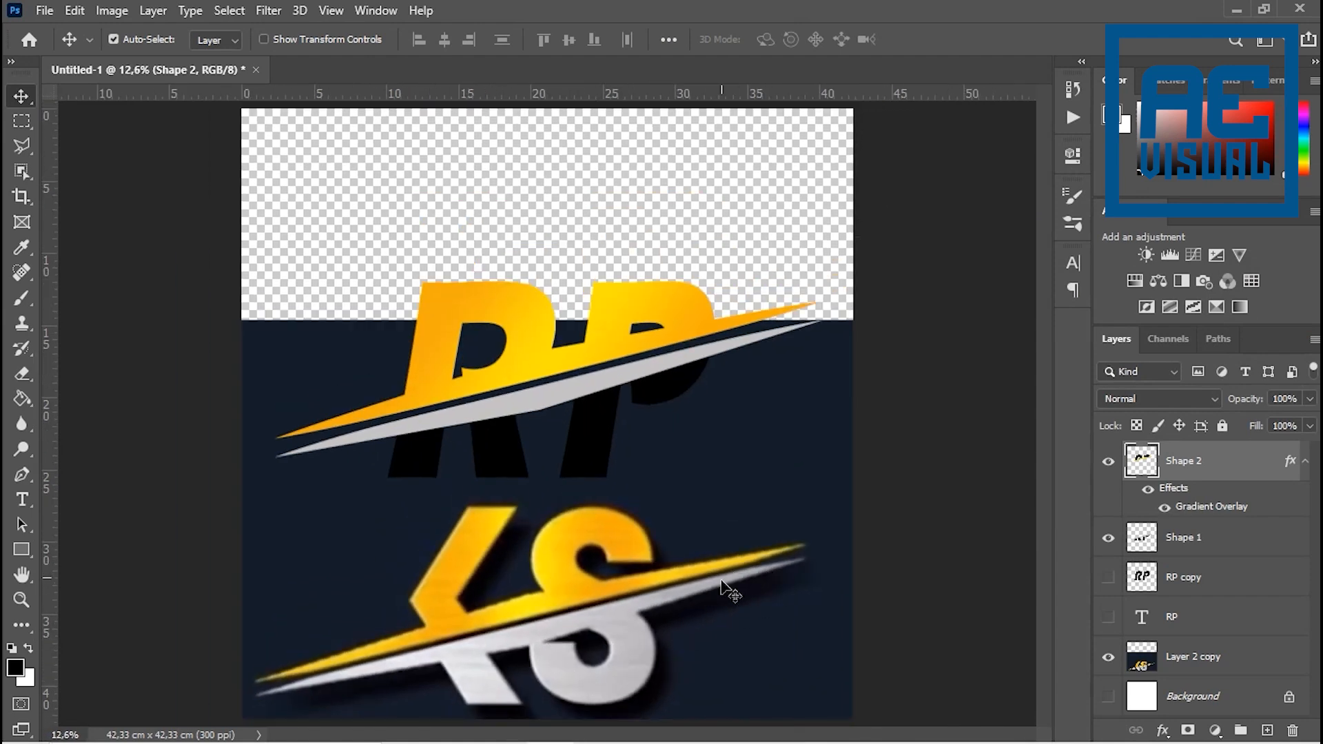
scroll(669, 662, up, 1)
scroll(667, 662, up, 5)
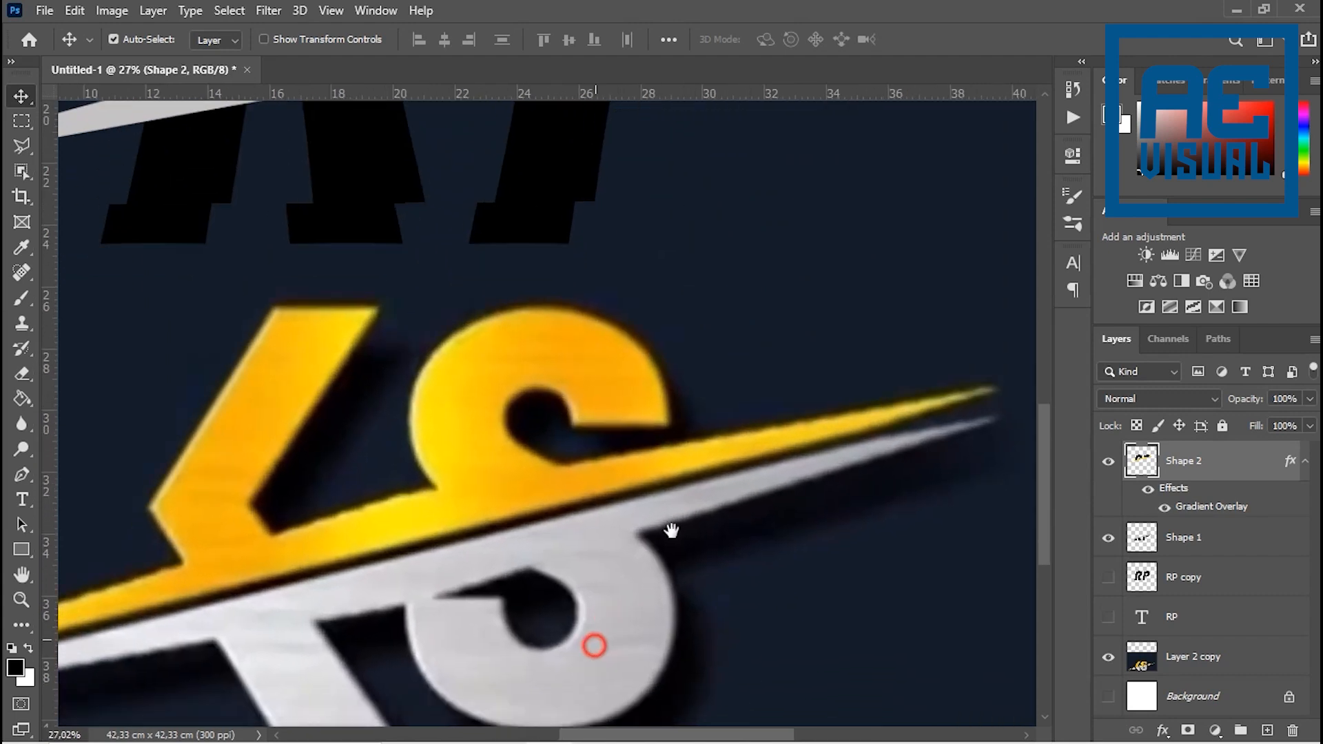
scroll(666, 552, down, 2)
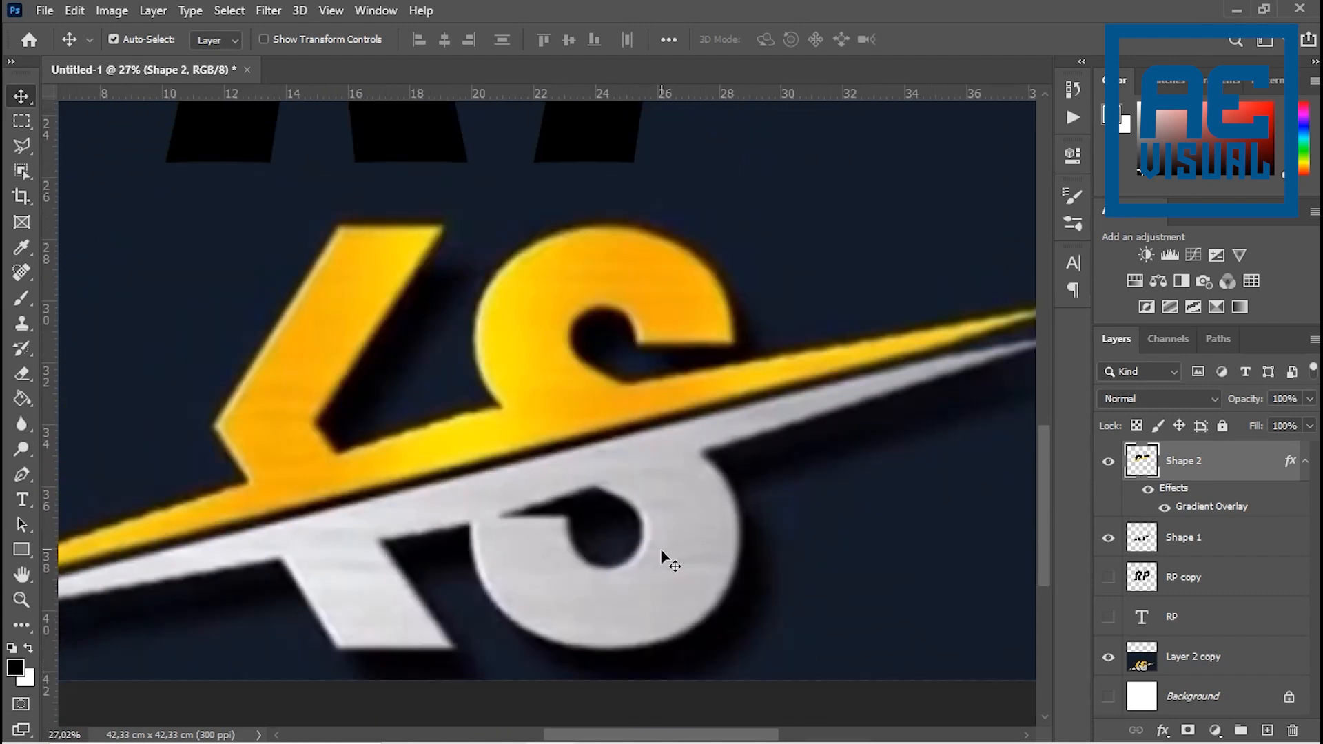
scroll(642, 578, down, 2)
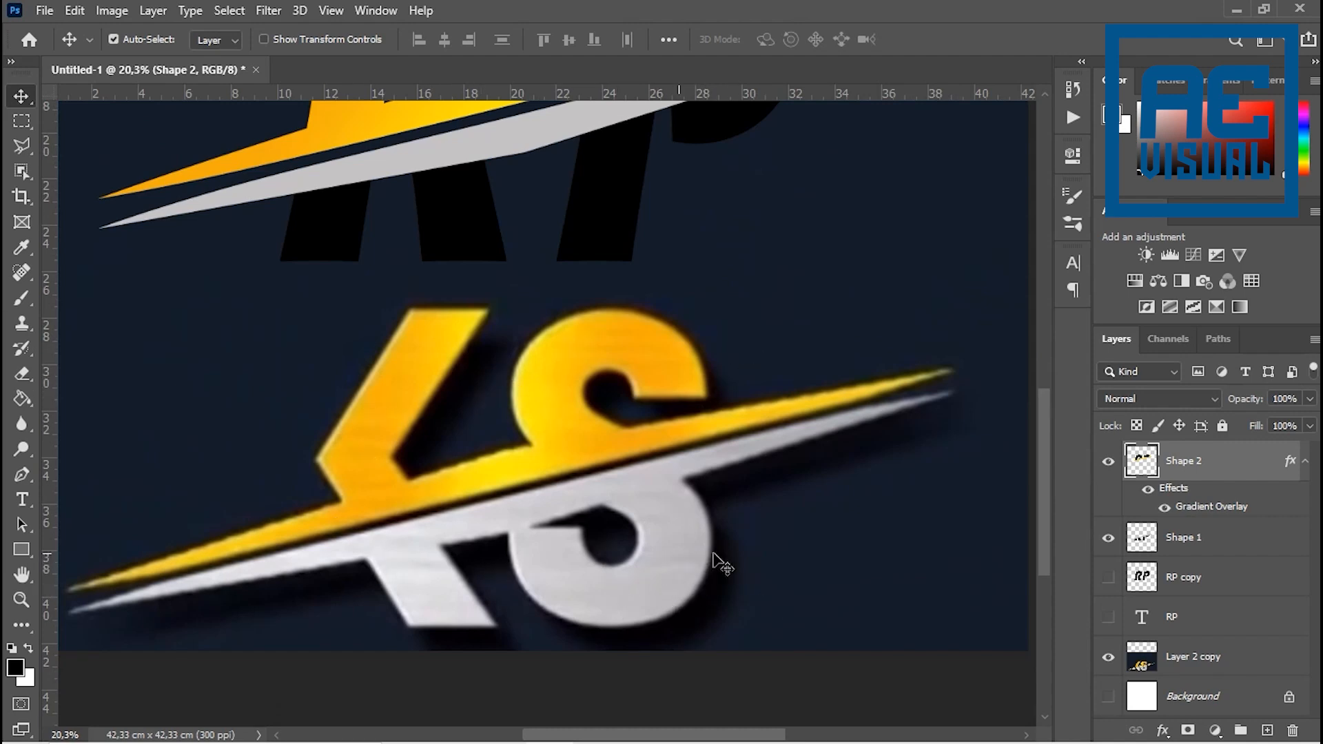
scroll(460, 390, down, 1)
scroll(550, 441, down, 3)
scroll(537, 457, up, 2)
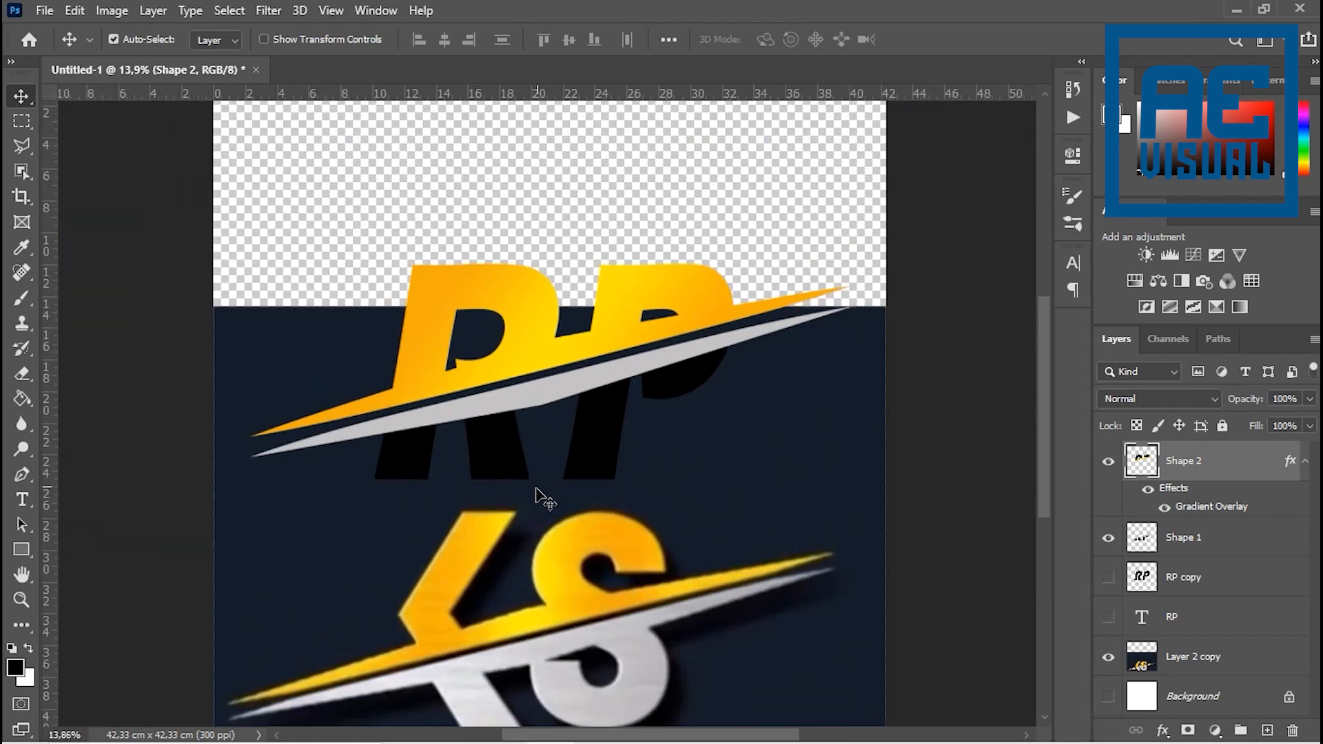
scroll(524, 469, up, 1)
scroll(519, 457, up, 1)
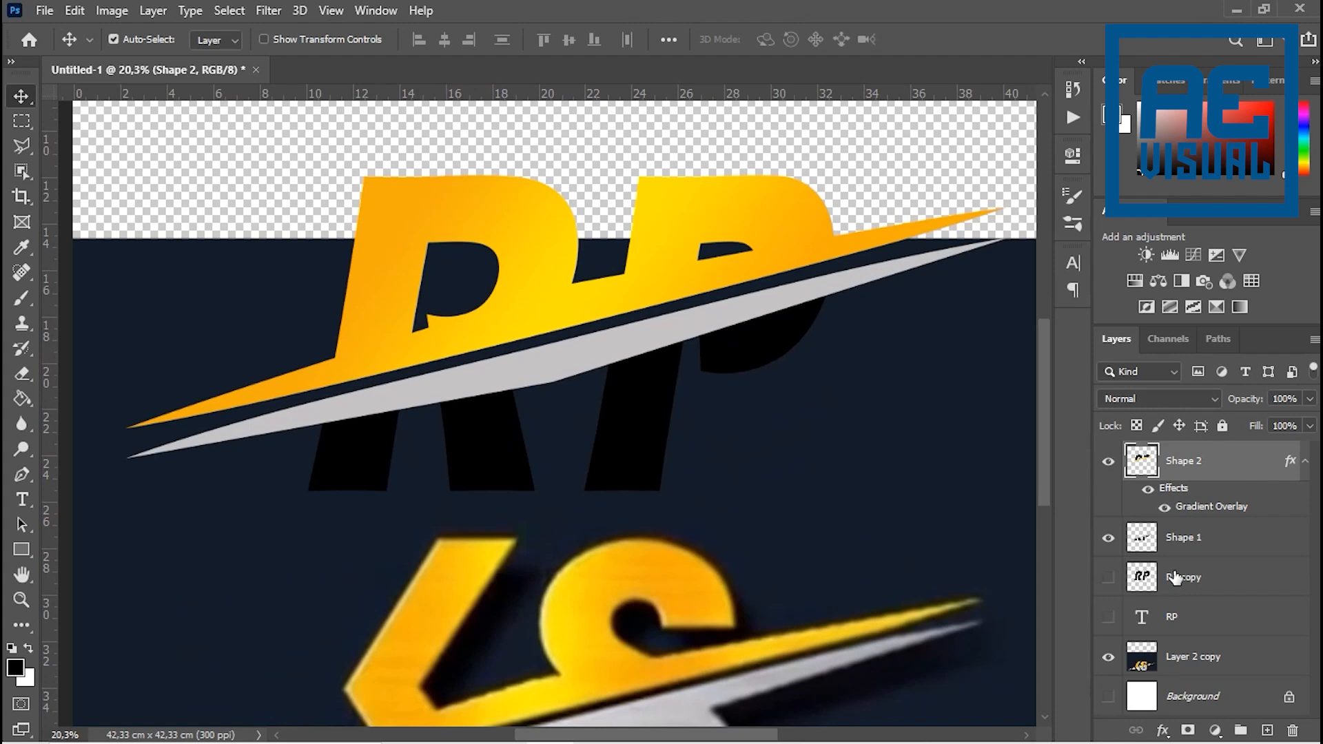
- Add a Gradient Overlay to the Shape 1 layer
click(1179, 541)
click(1112, 540)
click(1113, 540)
click(1172, 538)
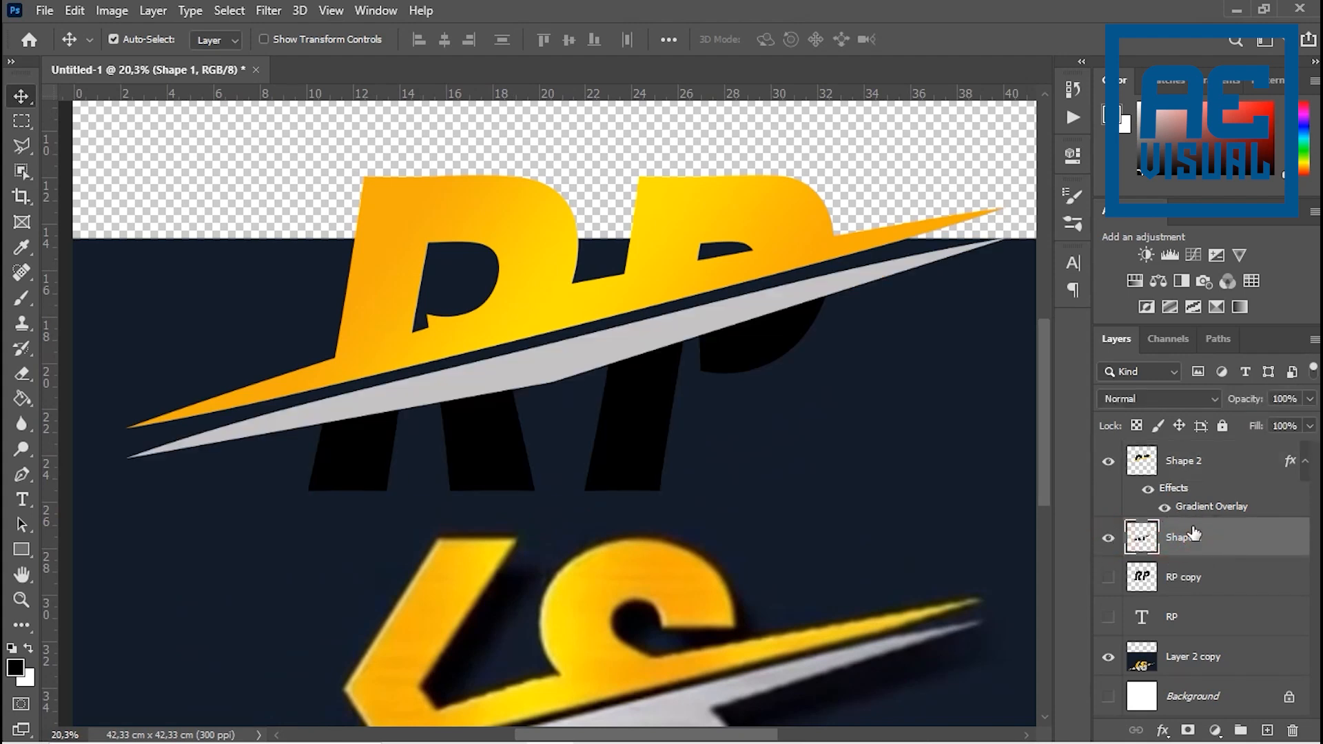
click(1163, 730)
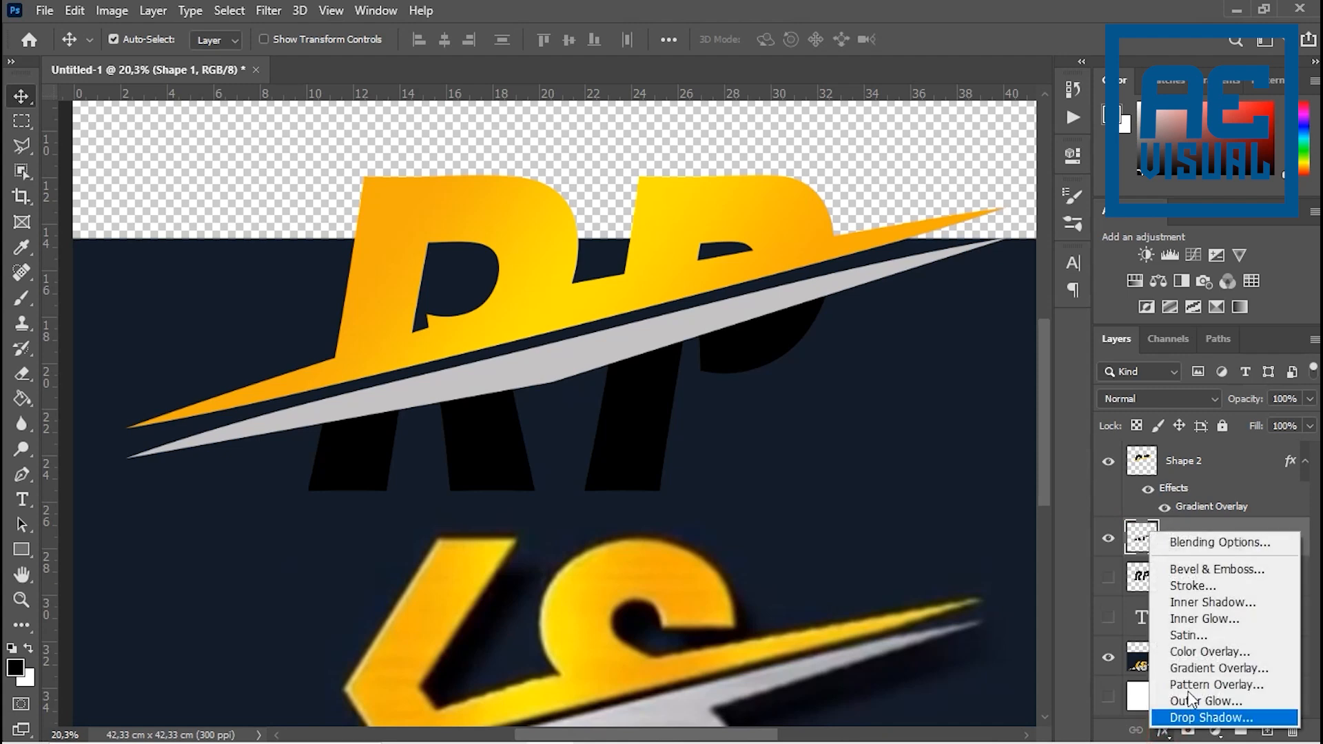
click(1202, 669)
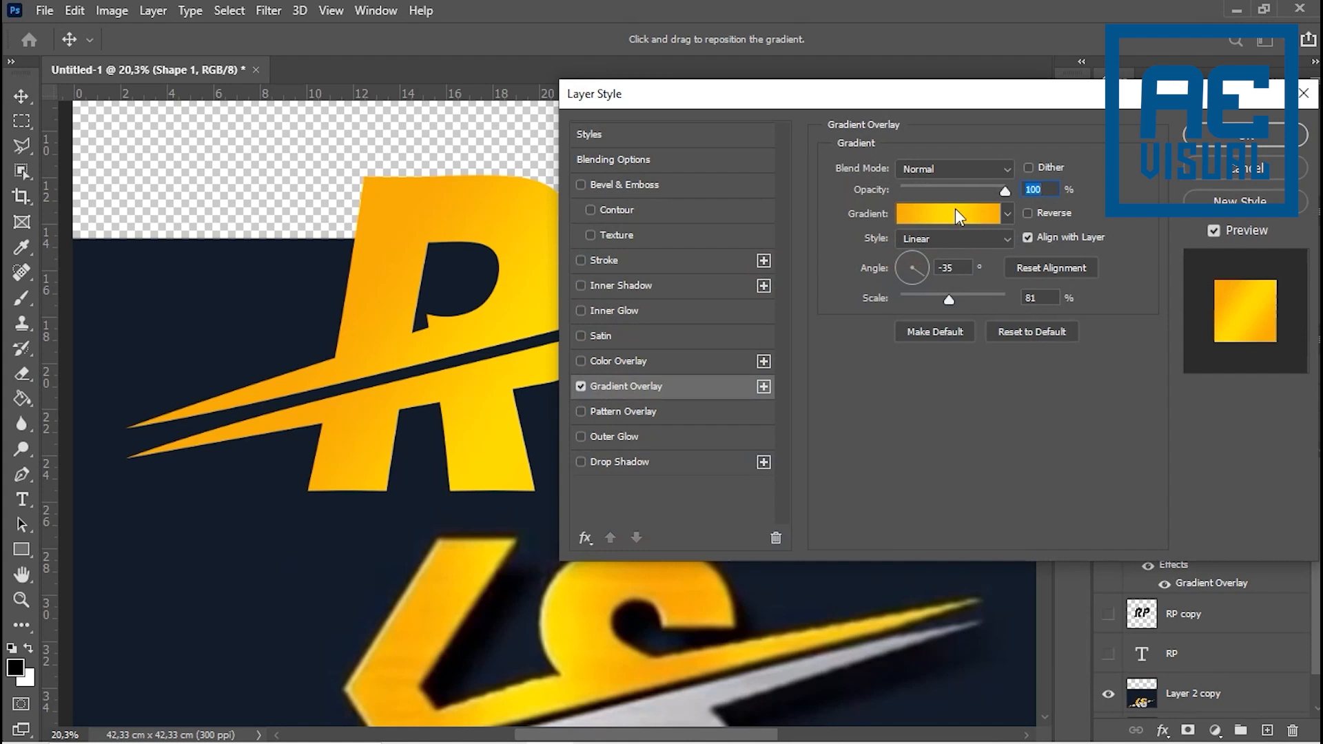
- Set the Shape 1 gradient's starting colour stop to grey #c2c1c3, based on the reference's grey swoosh
click(954, 216)
click(781, 547)
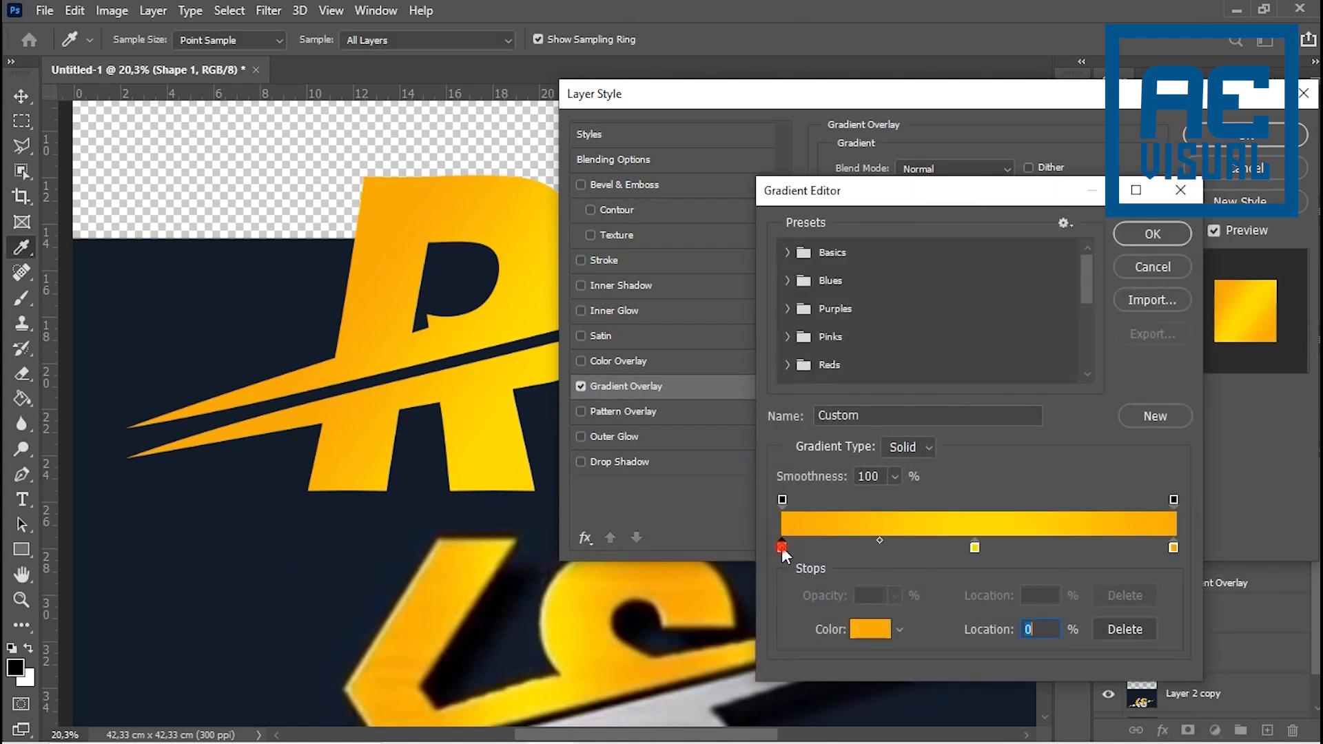
double_click(781, 547)
click(648, 711)
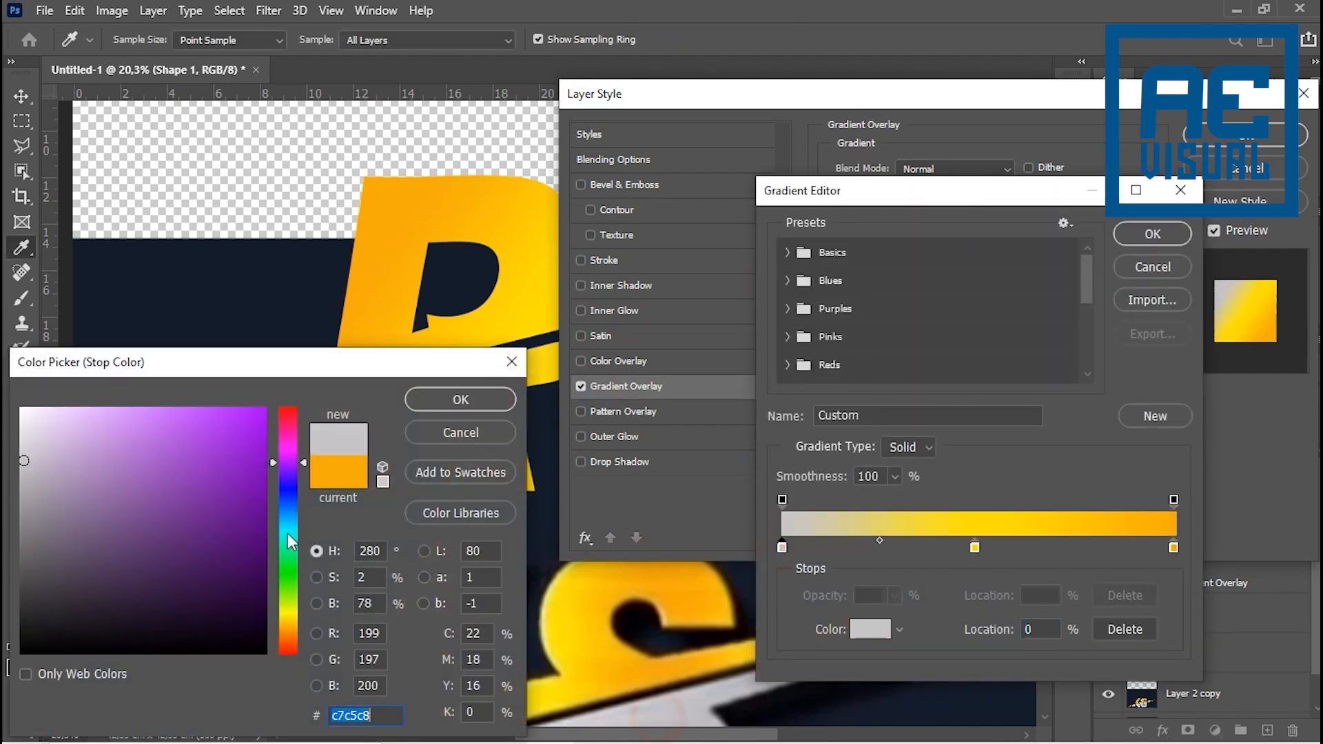
click(22, 466)
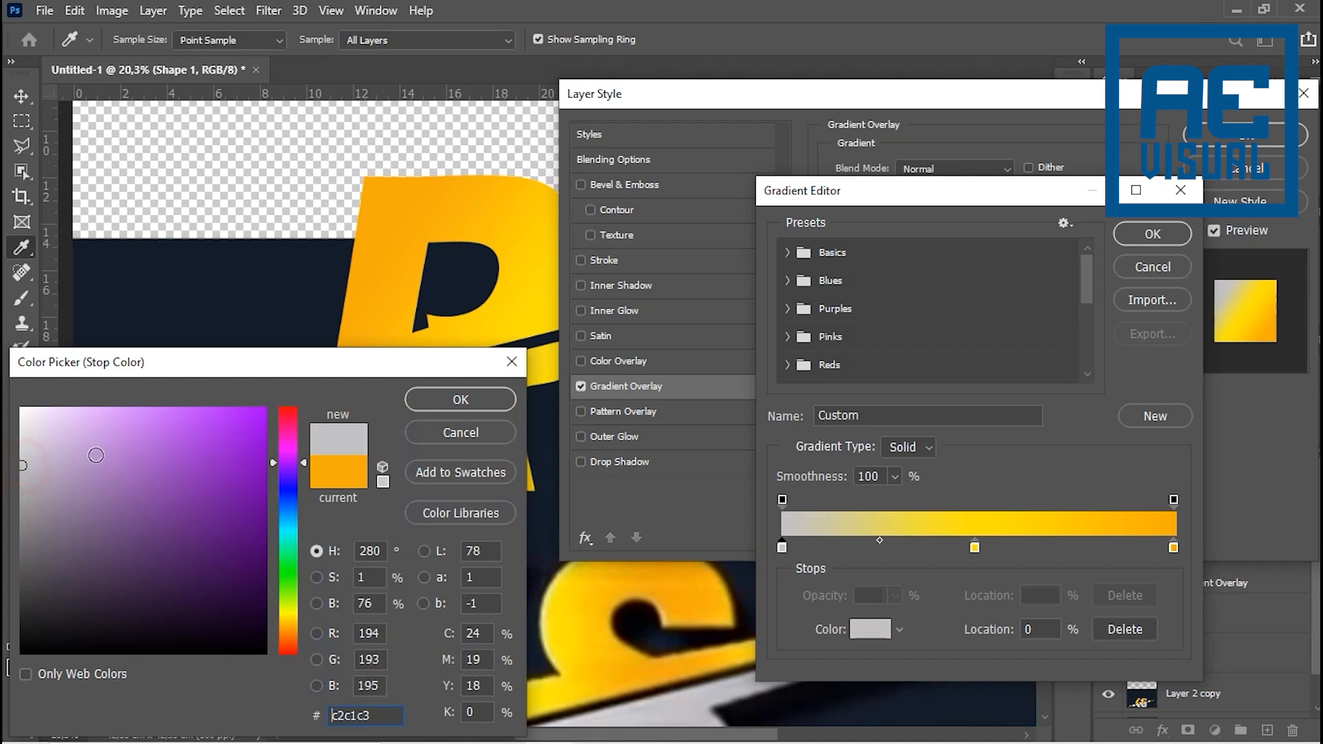
click(1171, 231)
click(434, 401)
- Set the Shape 1 gradient's end colour stop to grey #c2c1c3, sampled from the reference's grey swoosh
double_click(1174, 548)
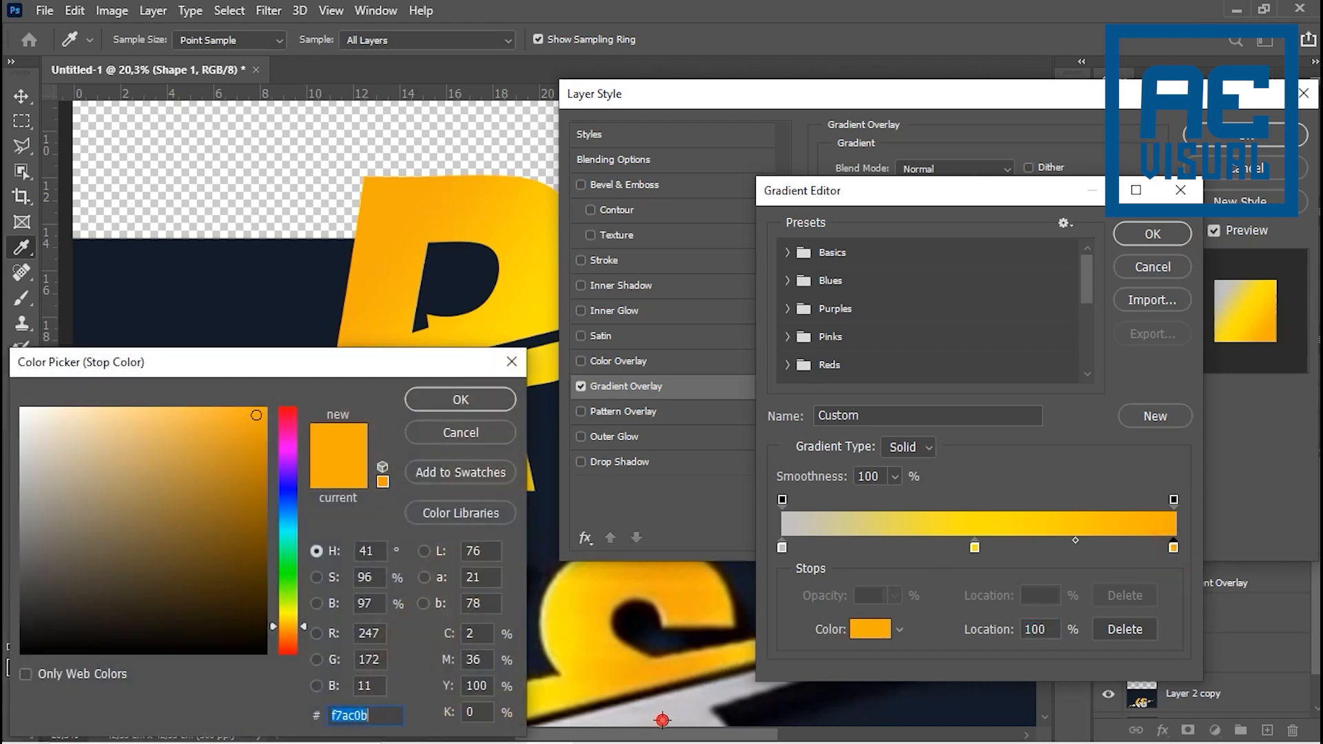
click(661, 720)
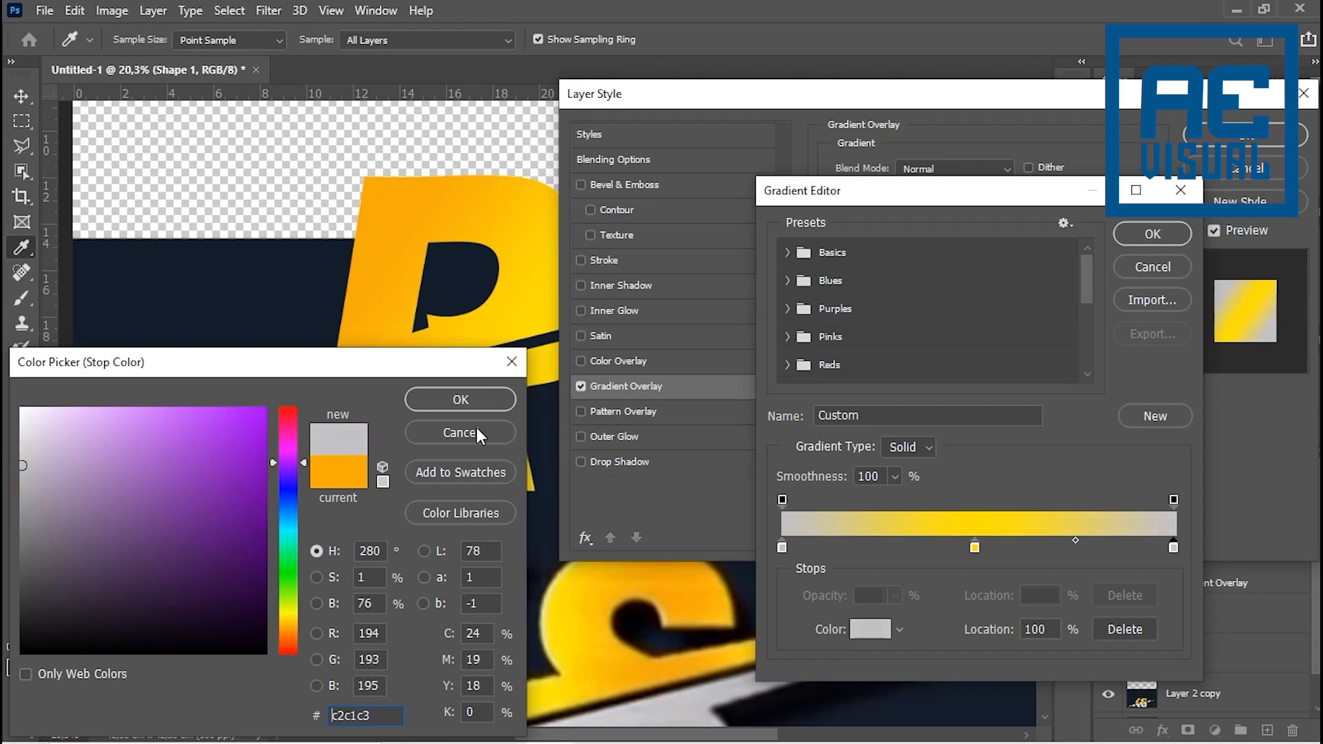
click(461, 400)
- Set the Shape 1 gradient's middle colour stop to light grey #d2d2d4 and apply the overlay
double_click(974, 548)
click(658, 708)
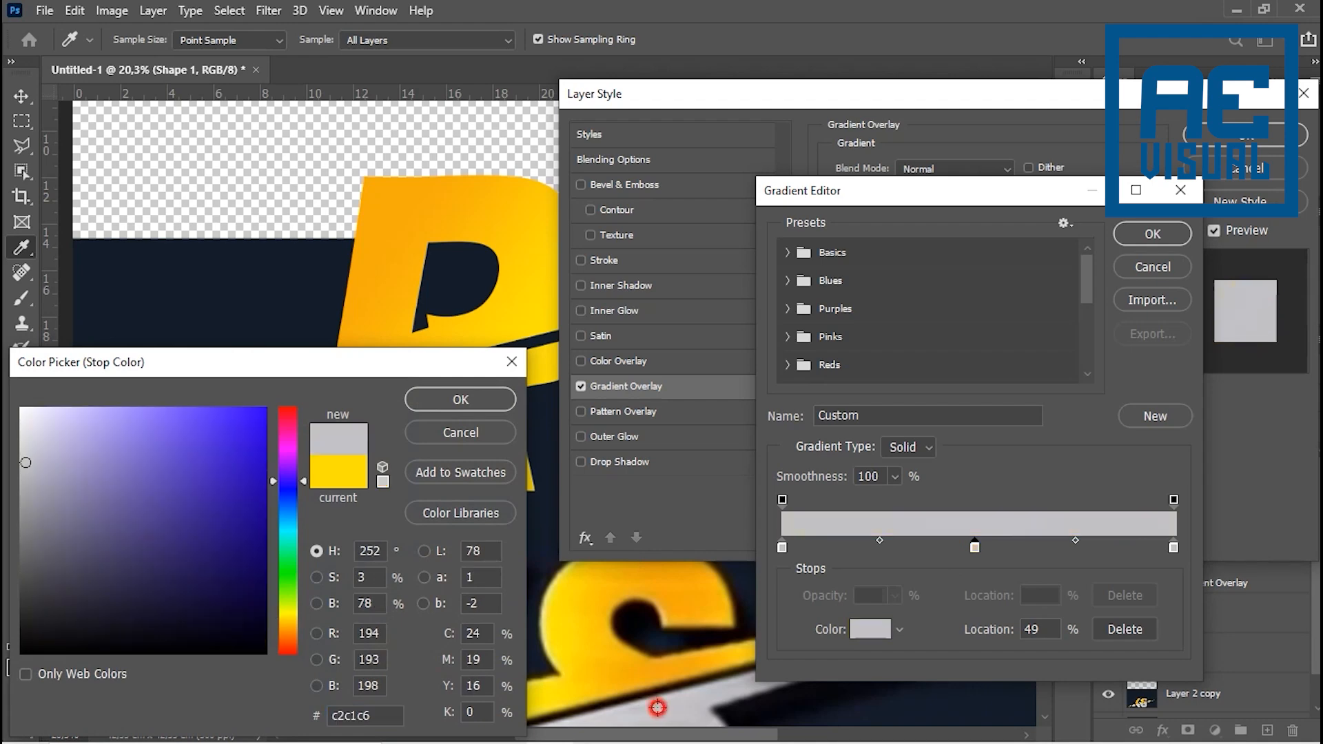
click(23, 450)
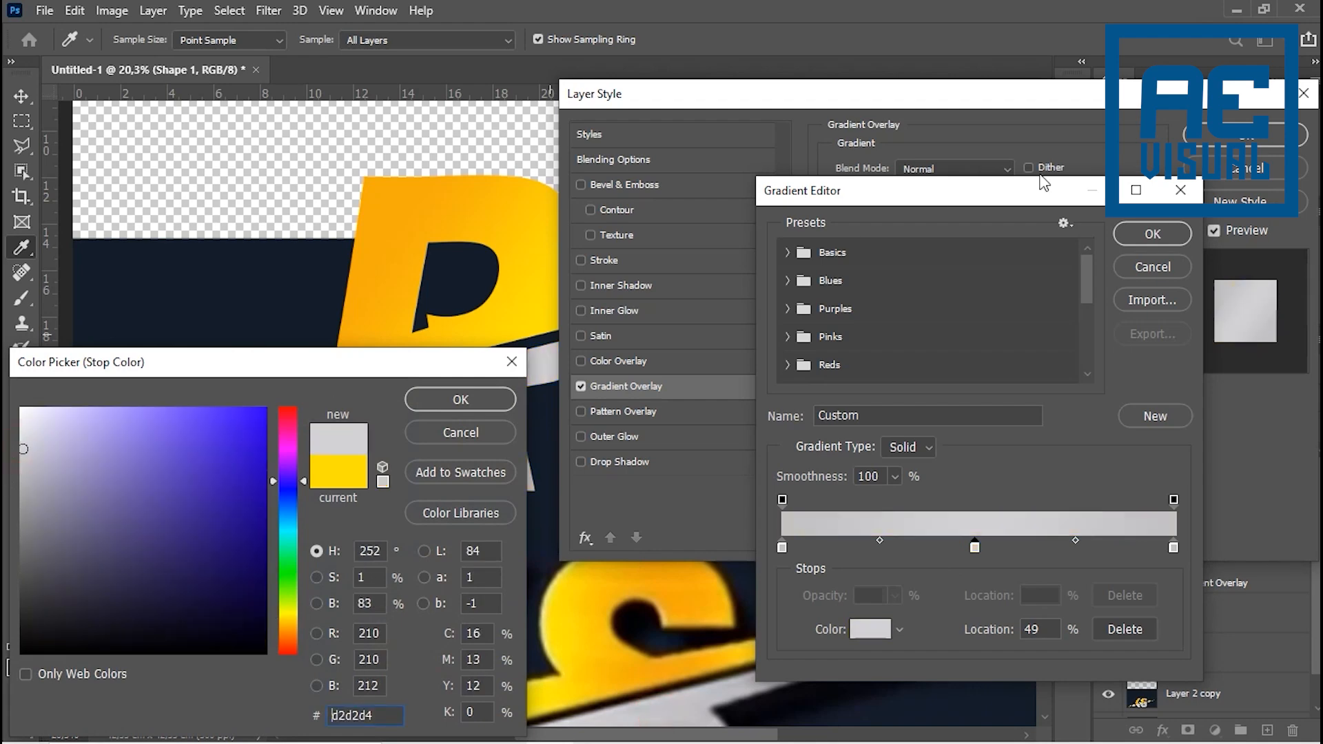
click(1258, 138)
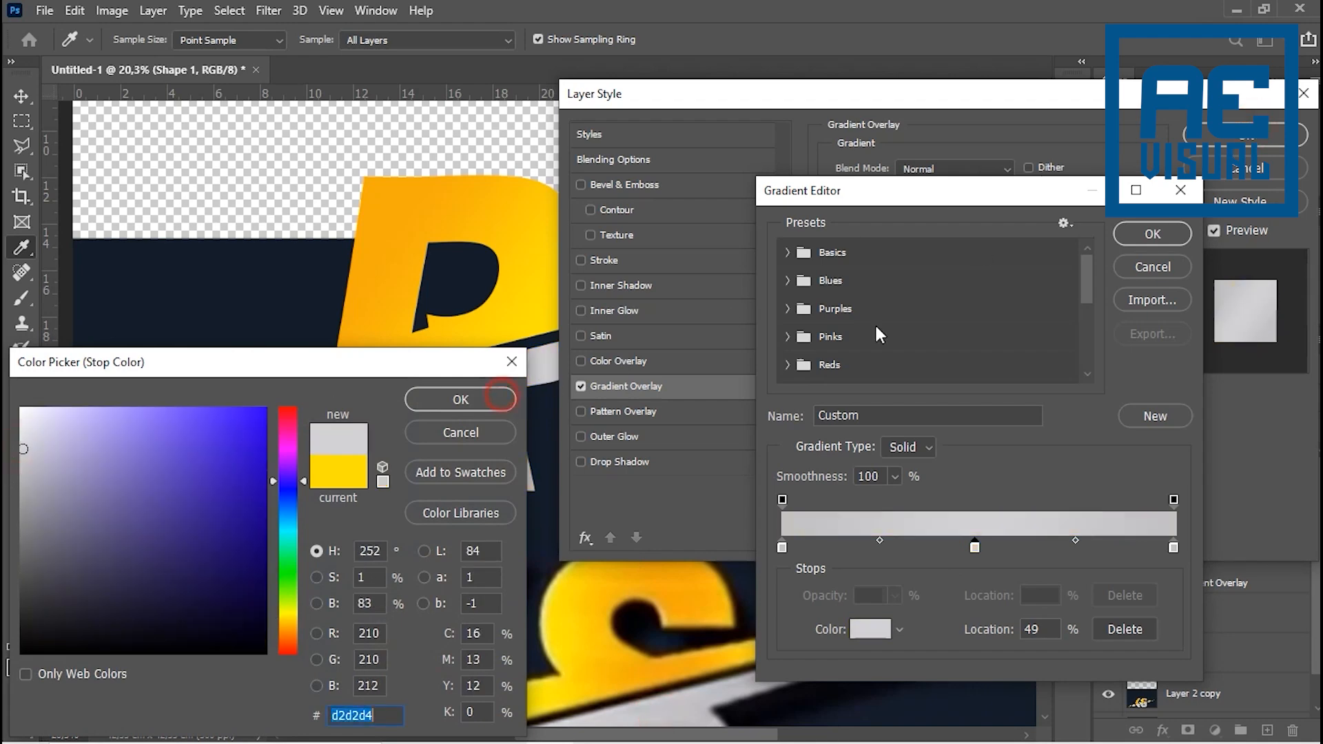
click(473, 398)
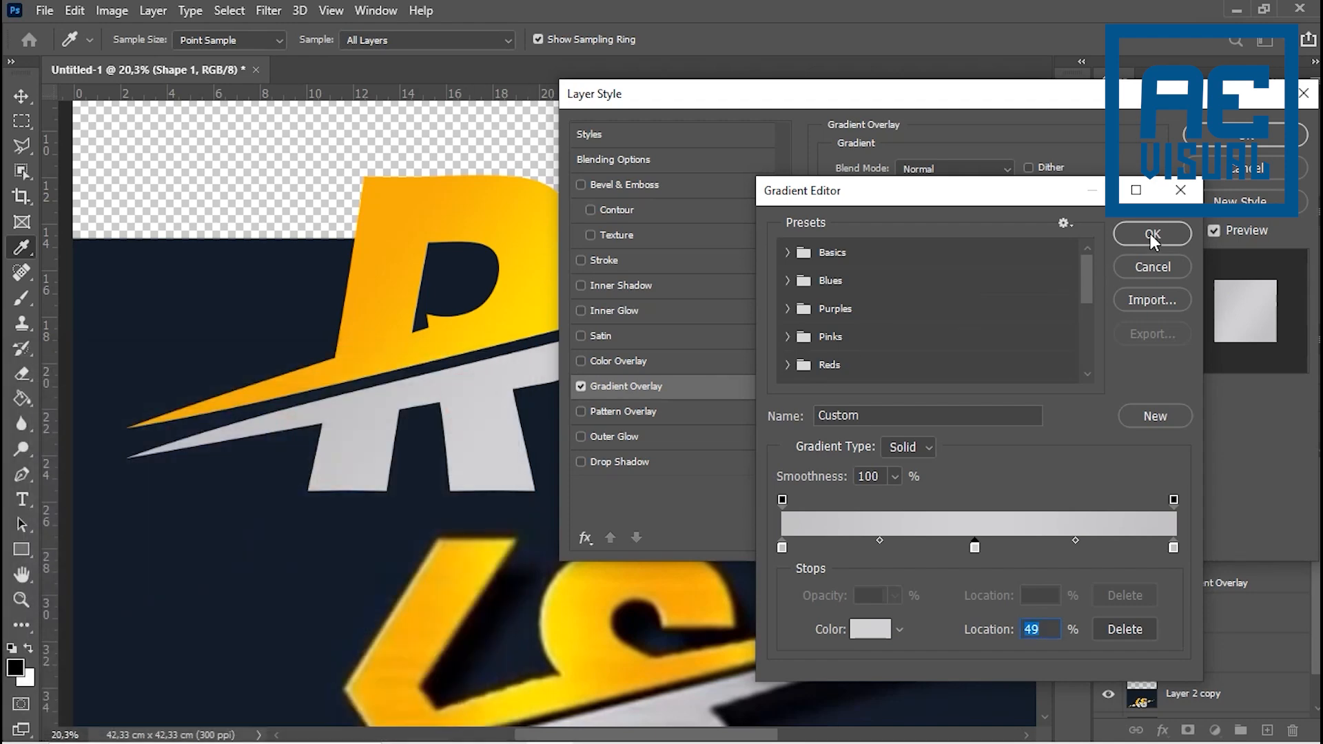
click(1153, 234)
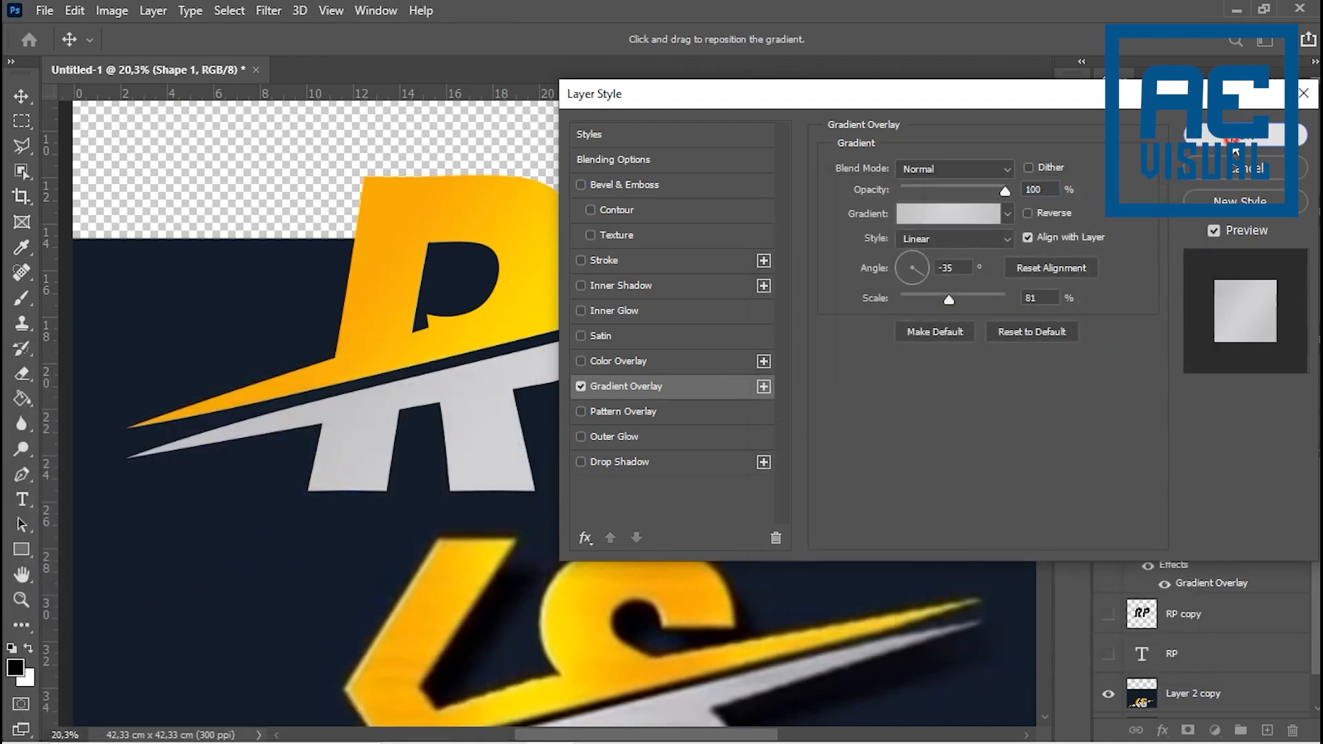
click(1233, 143)
key(ctrl+0)
scroll(624, 393, up, 6)
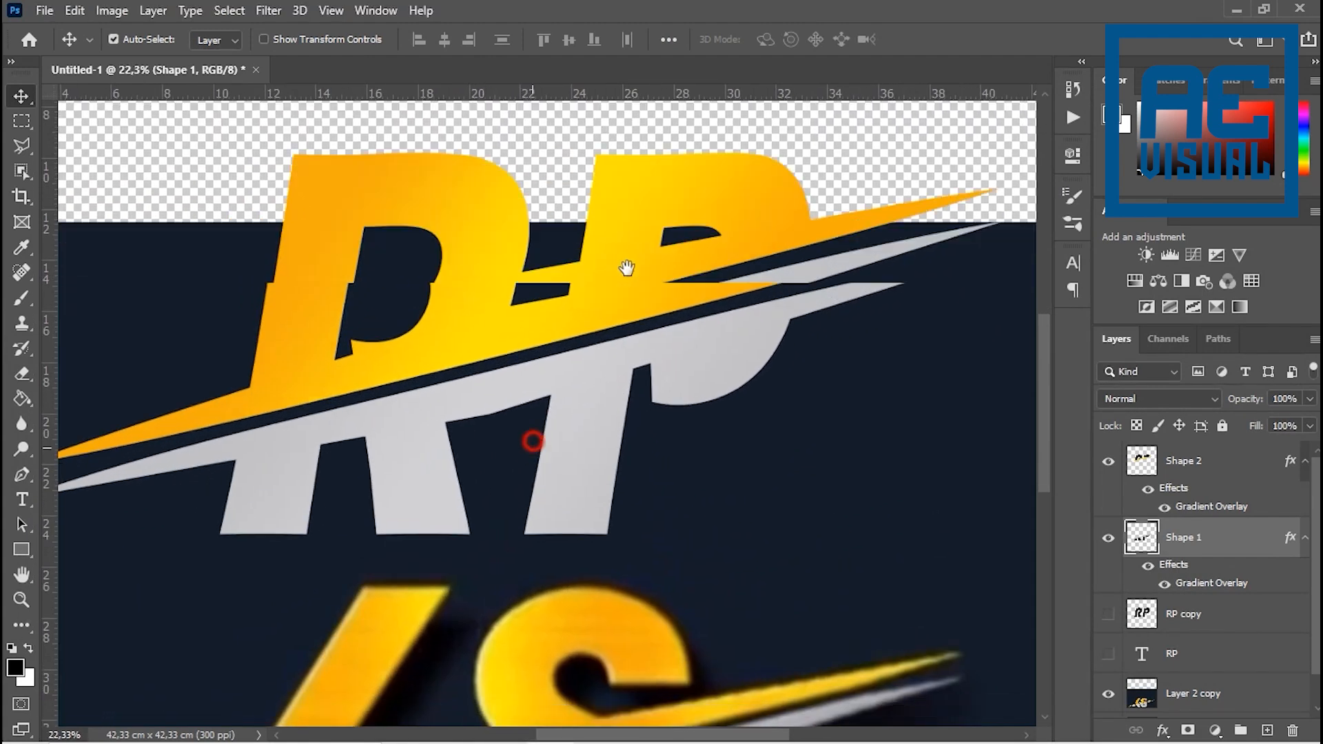
- Compare the RP logo's edges up close with the edge highlights and shading of the KS reference
drag(533, 442, 640, 315)
scroll(556, 490, up, 3)
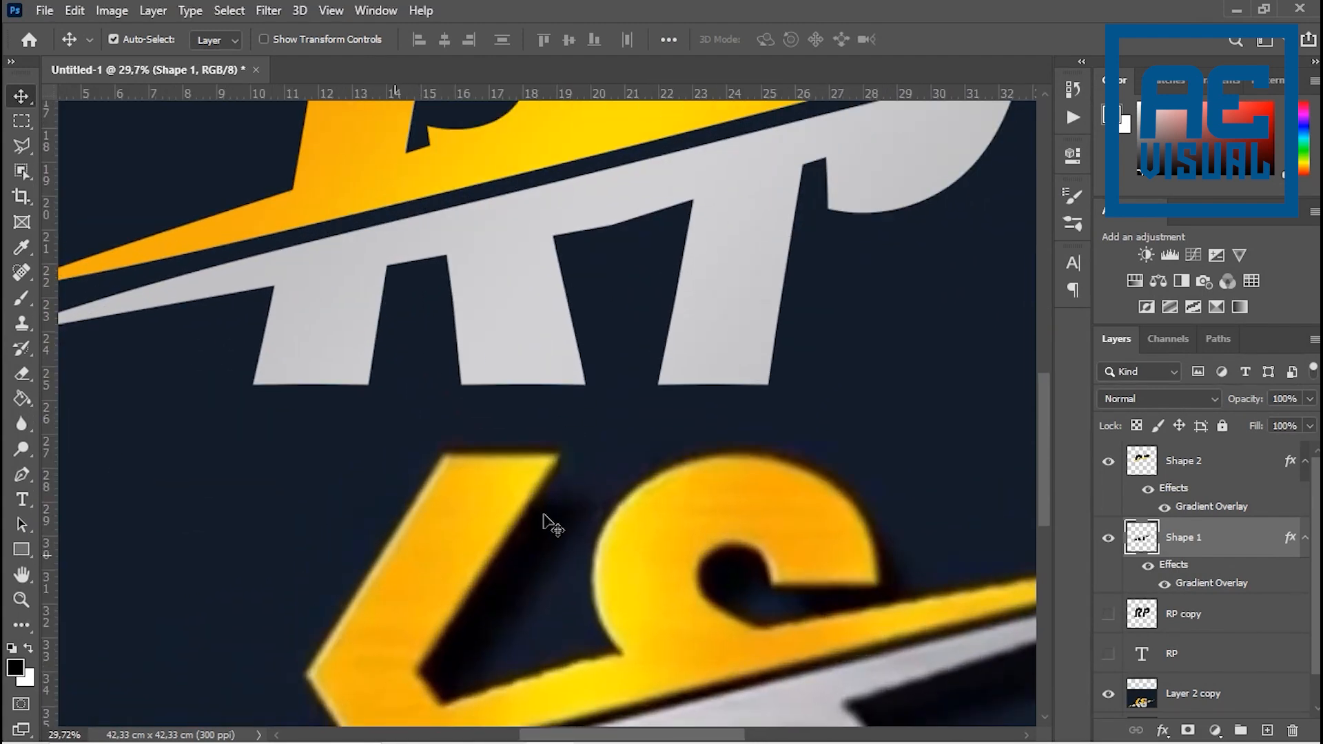
drag(594, 572, 814, 297)
drag(638, 486, 570, 606)
drag(596, 461, 623, 529)
scroll(641, 494, down, 4)
drag(691, 378, 665, 492)
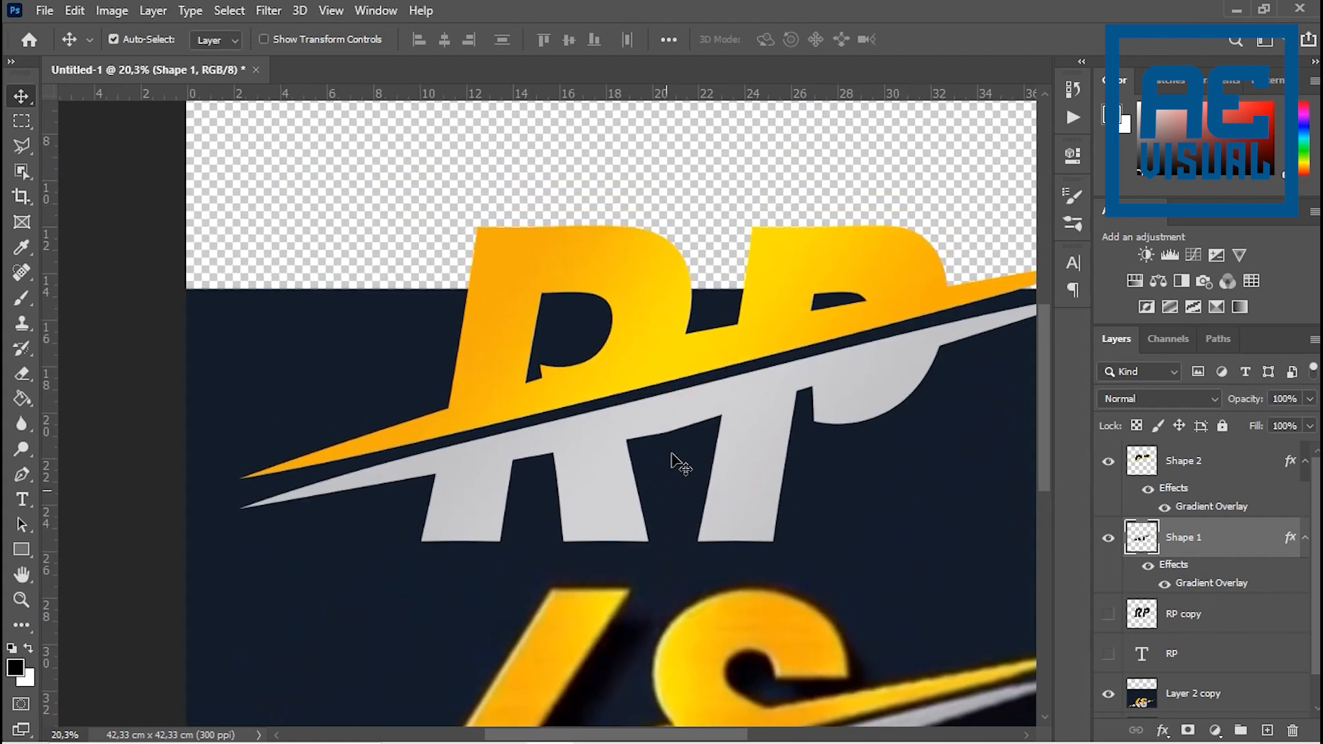
scroll(693, 418, down, 1)
- Enable an Inner Glow on the Shape 2 layer, leaving Inner Shadow switched off
click(1163, 731)
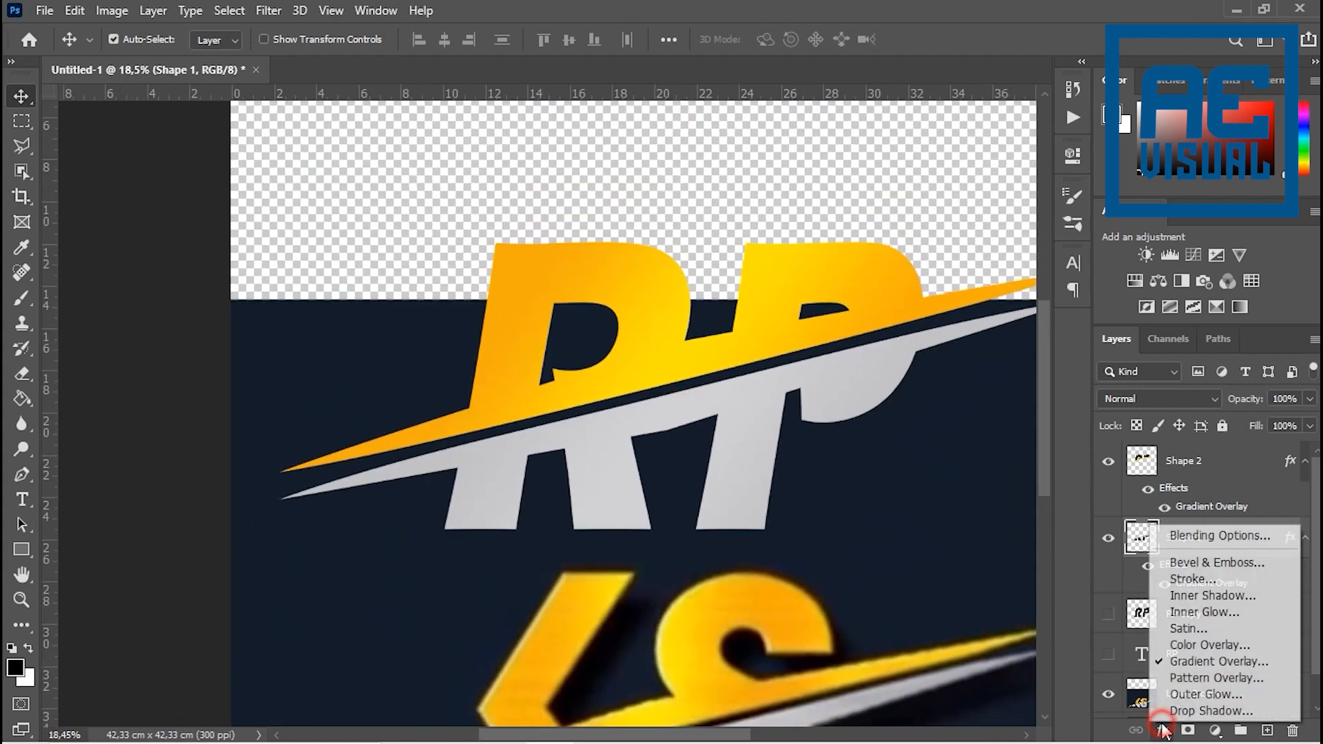
click(1220, 469)
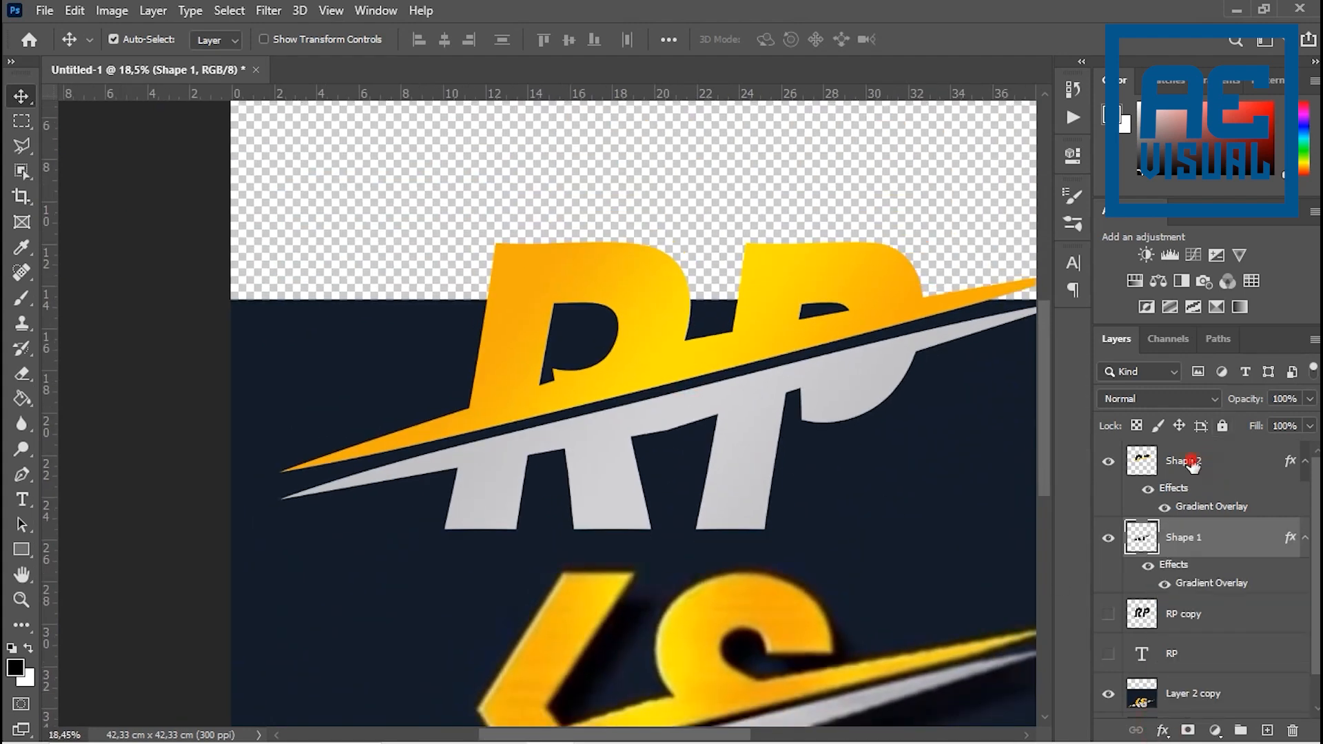
click(1193, 466)
click(1164, 729)
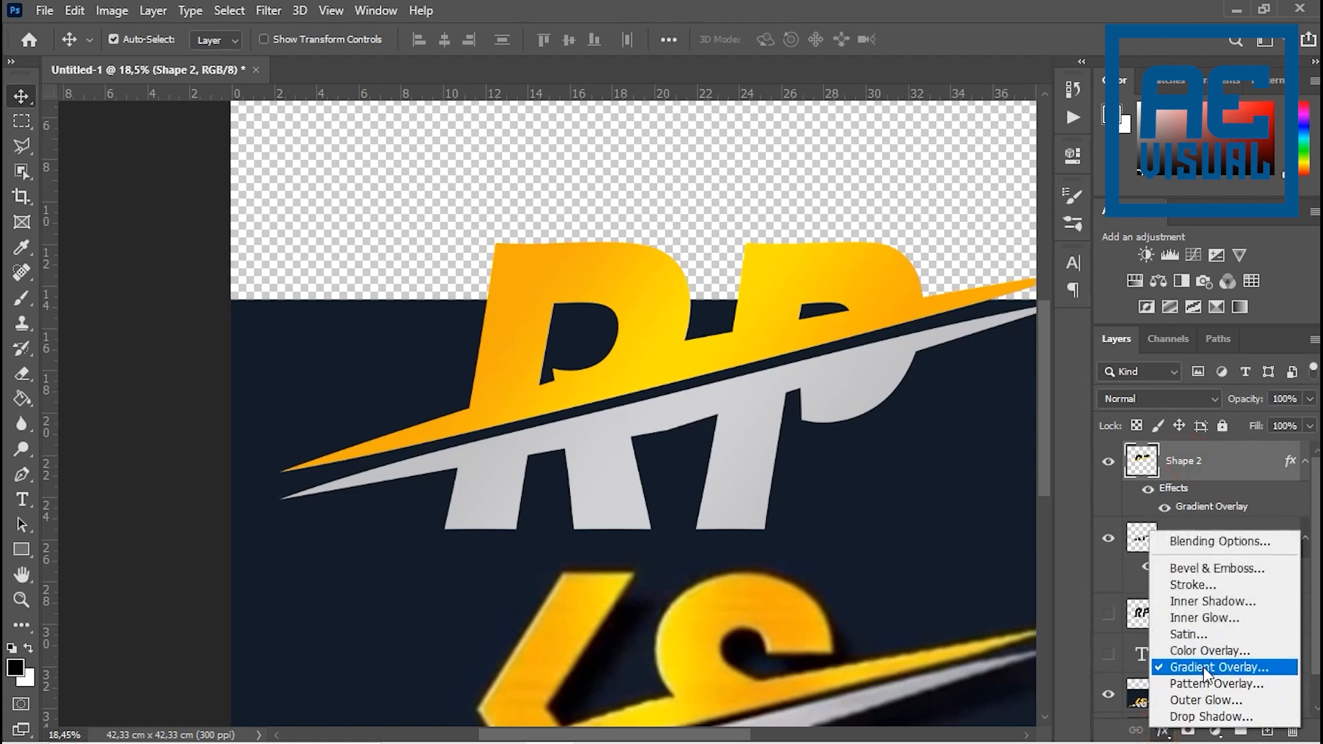
click(1213, 601)
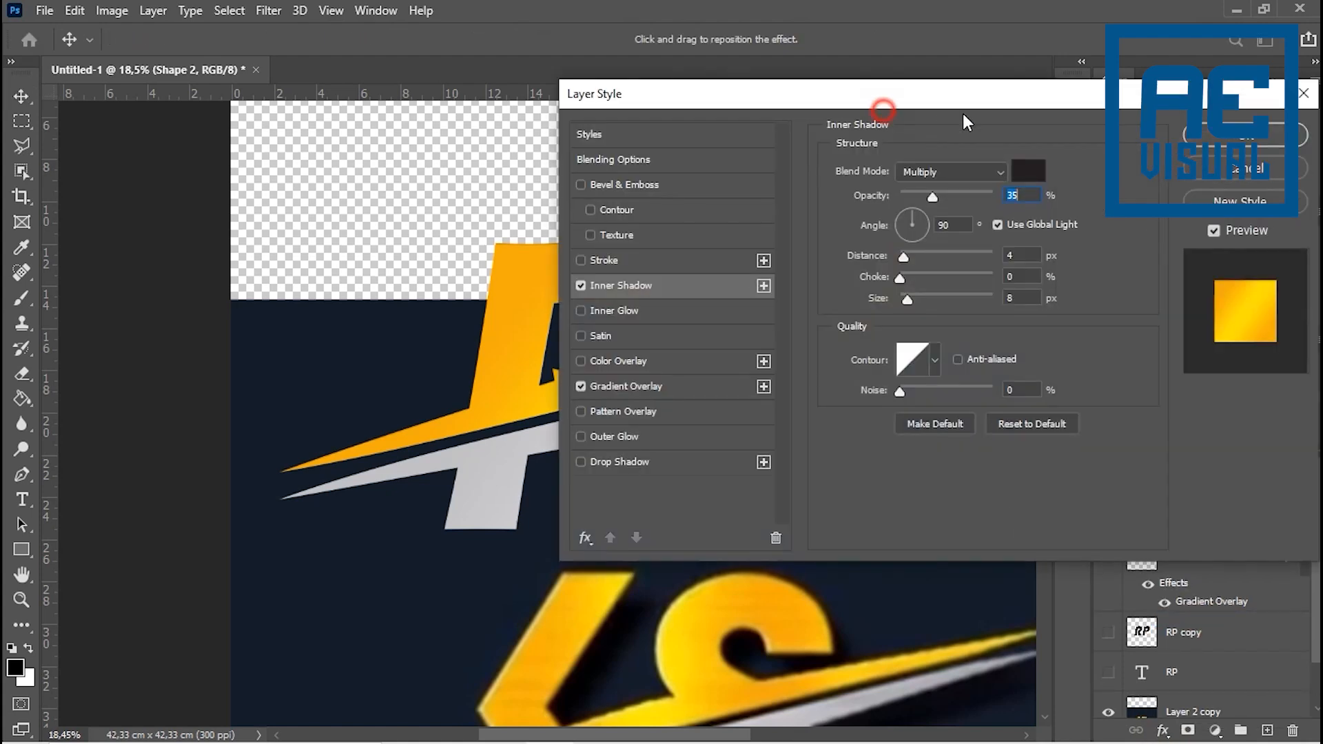
drag(879, 97, 989, 103)
drag(1174, 104, 1118, 104)
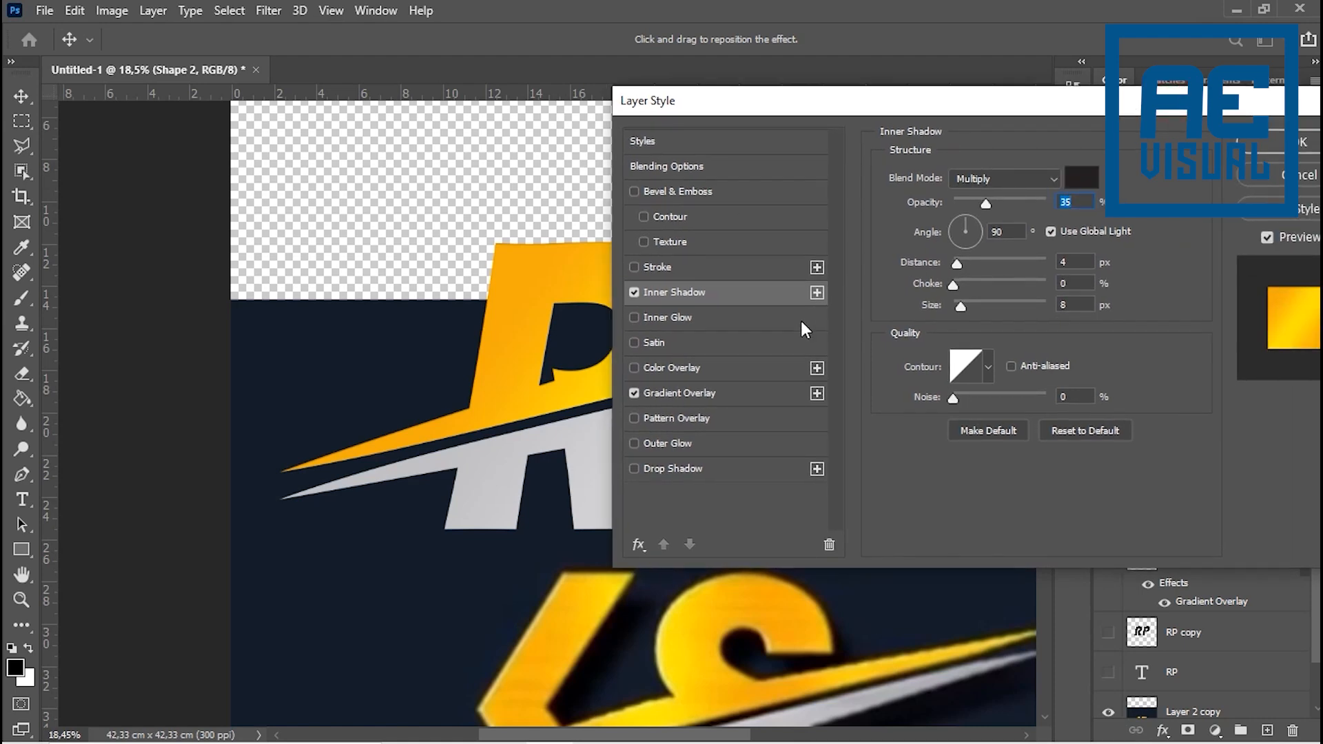
click(634, 292)
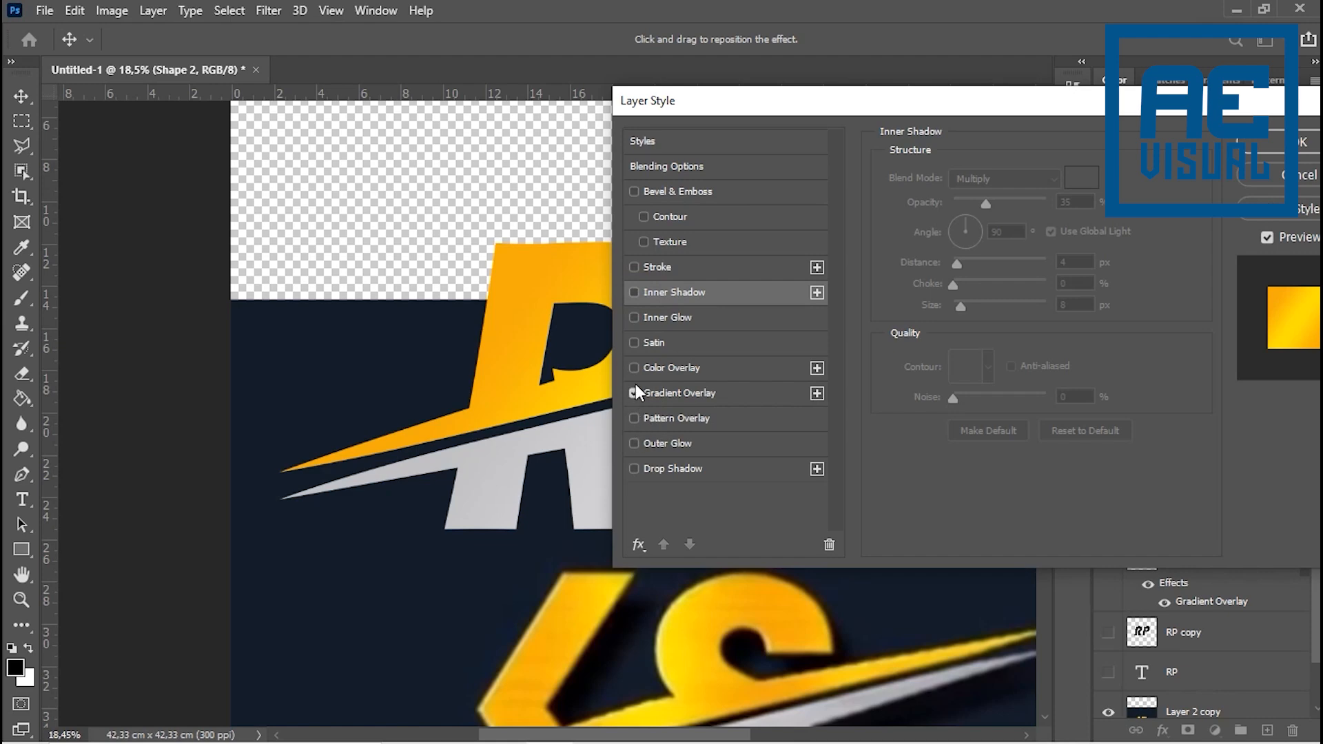
click(635, 317)
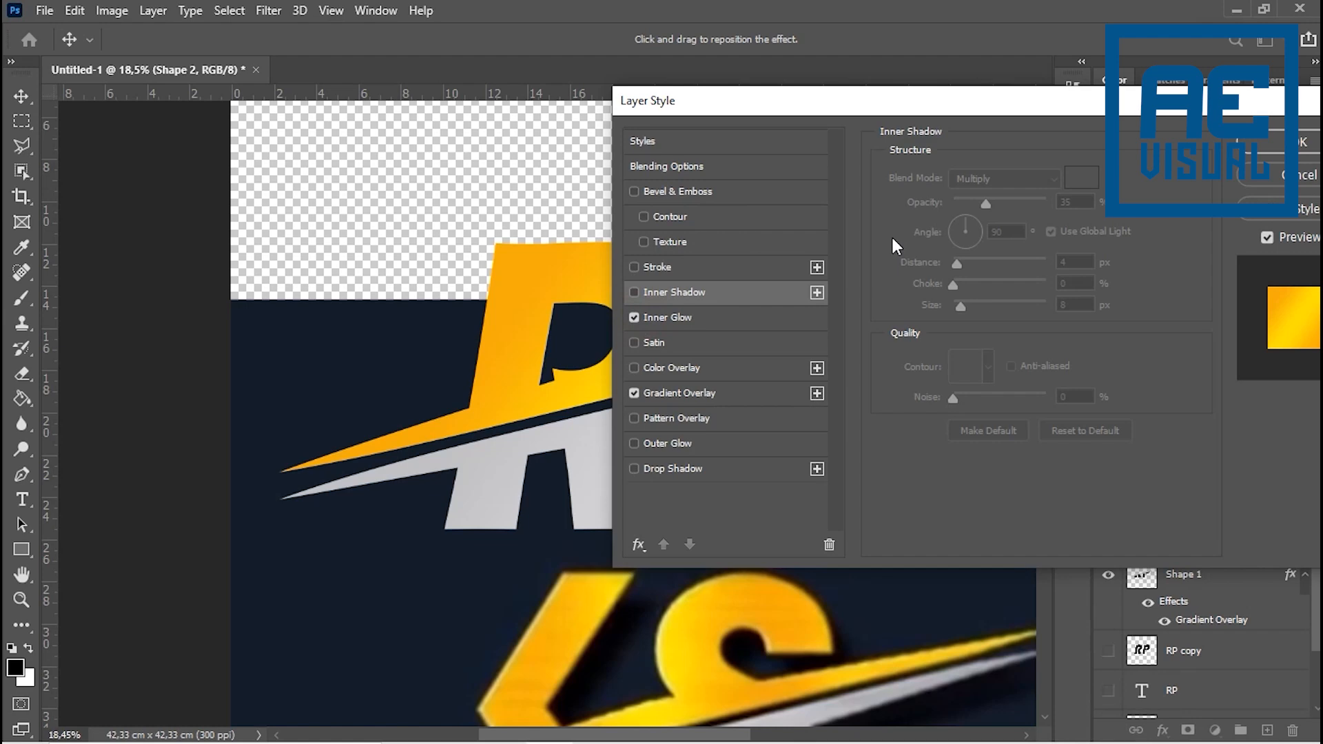
click(661, 315)
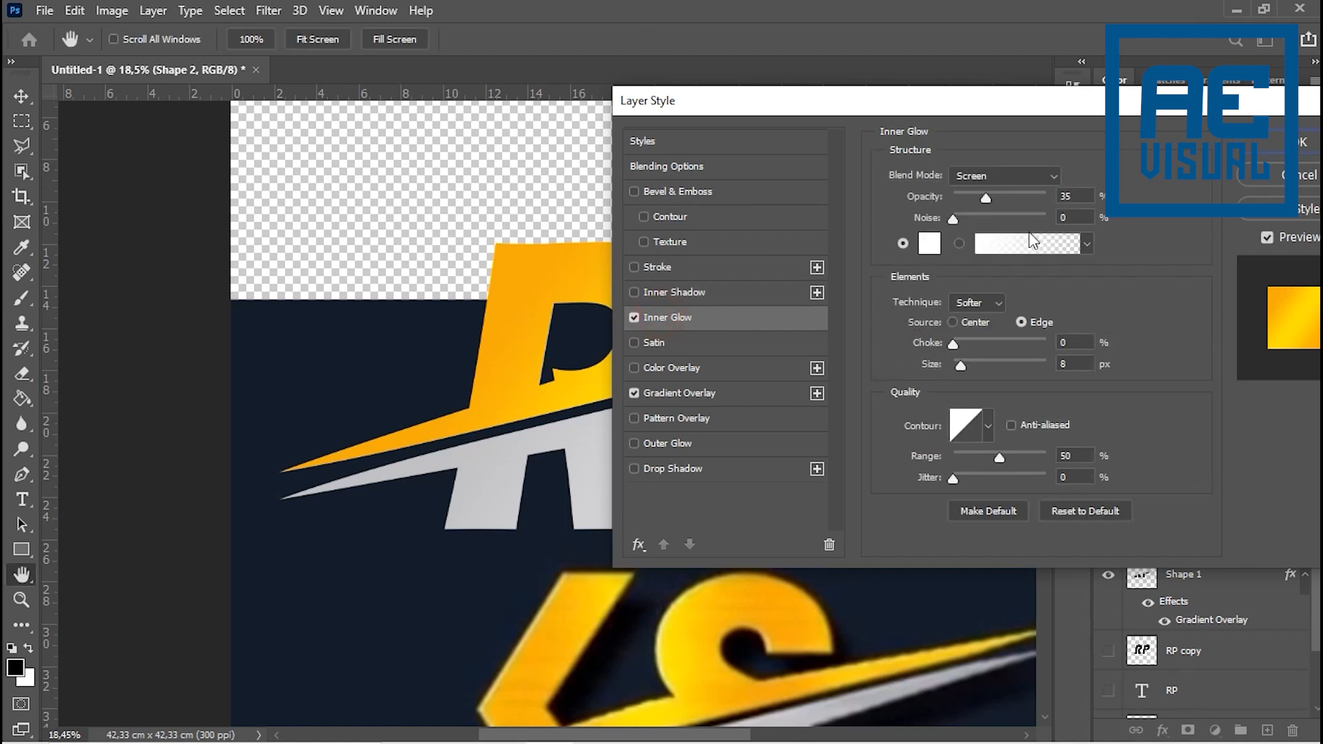
- Set Shape 2's Inner Glow to 55% opacity, 10% choke and 27 px size
click(952, 219)
drag(1015, 202, 1007, 207)
drag(961, 365, 991, 349)
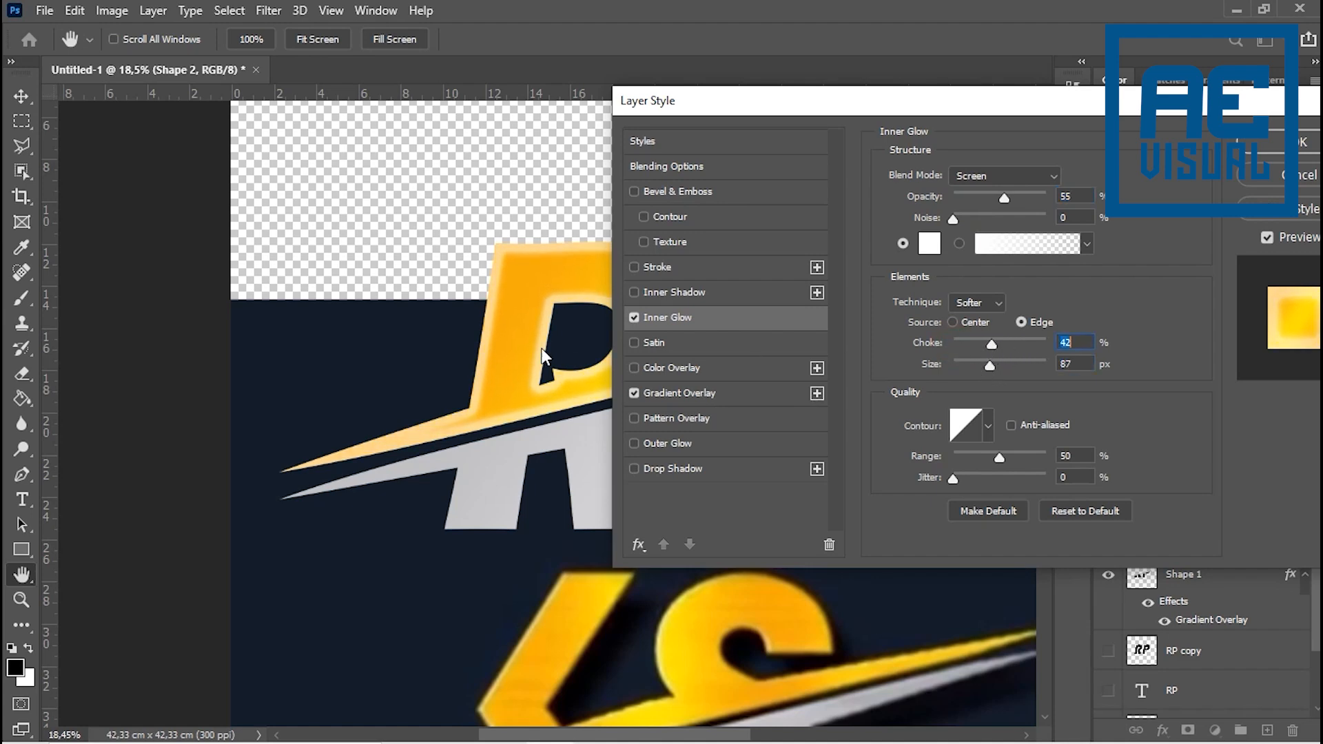
drag(992, 343, 1043, 351)
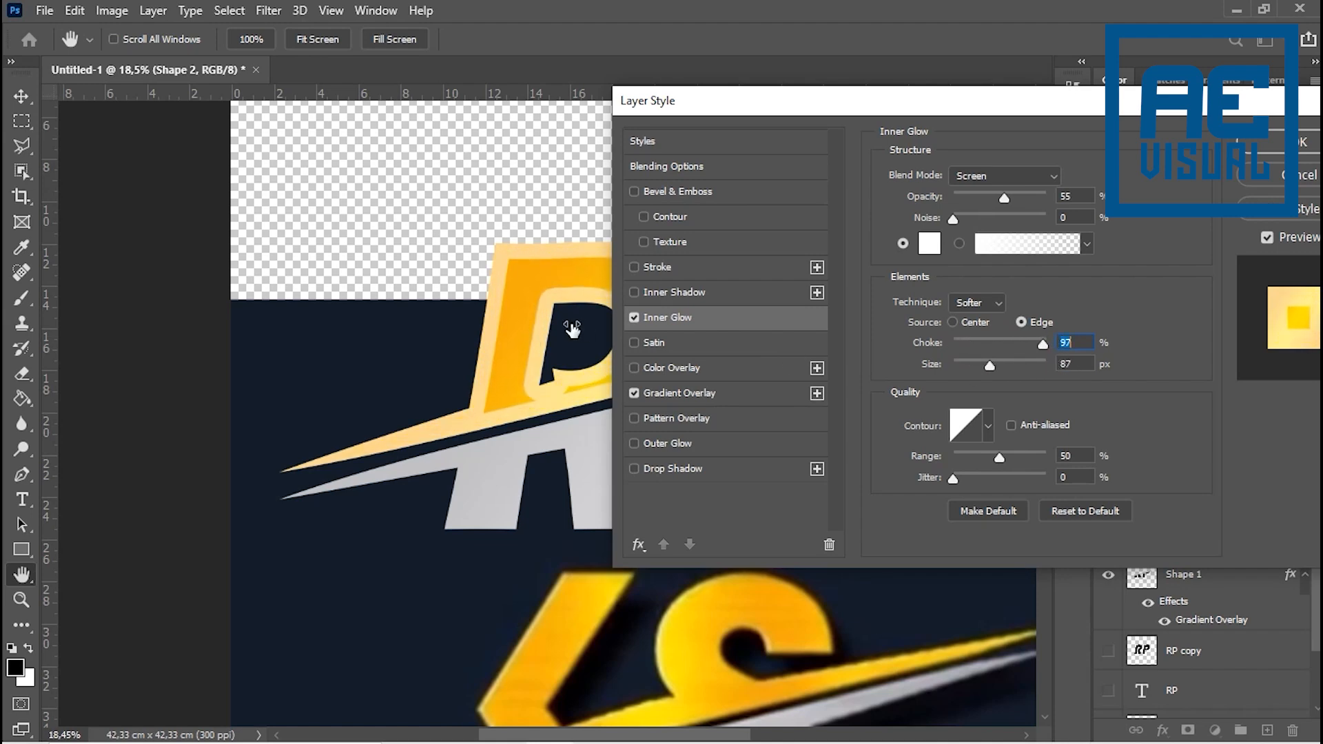
drag(1042, 347, 1057, 349)
drag(1044, 347, 1000, 371)
drag(1020, 369, 969, 379)
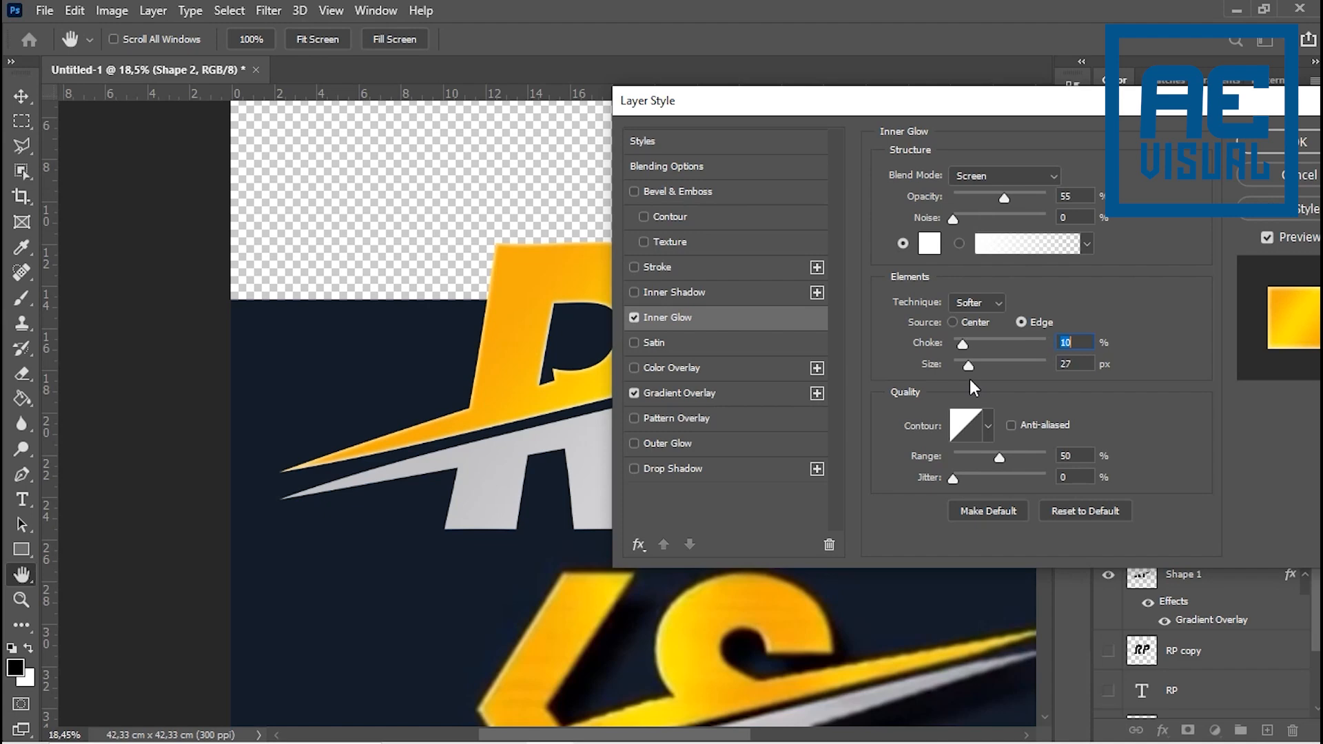
- Add a Bevel & Emboss to Shape 2 with size 68 px and soften 16 px, and apply the layer style
drag(1007, 106, 1152, 115)
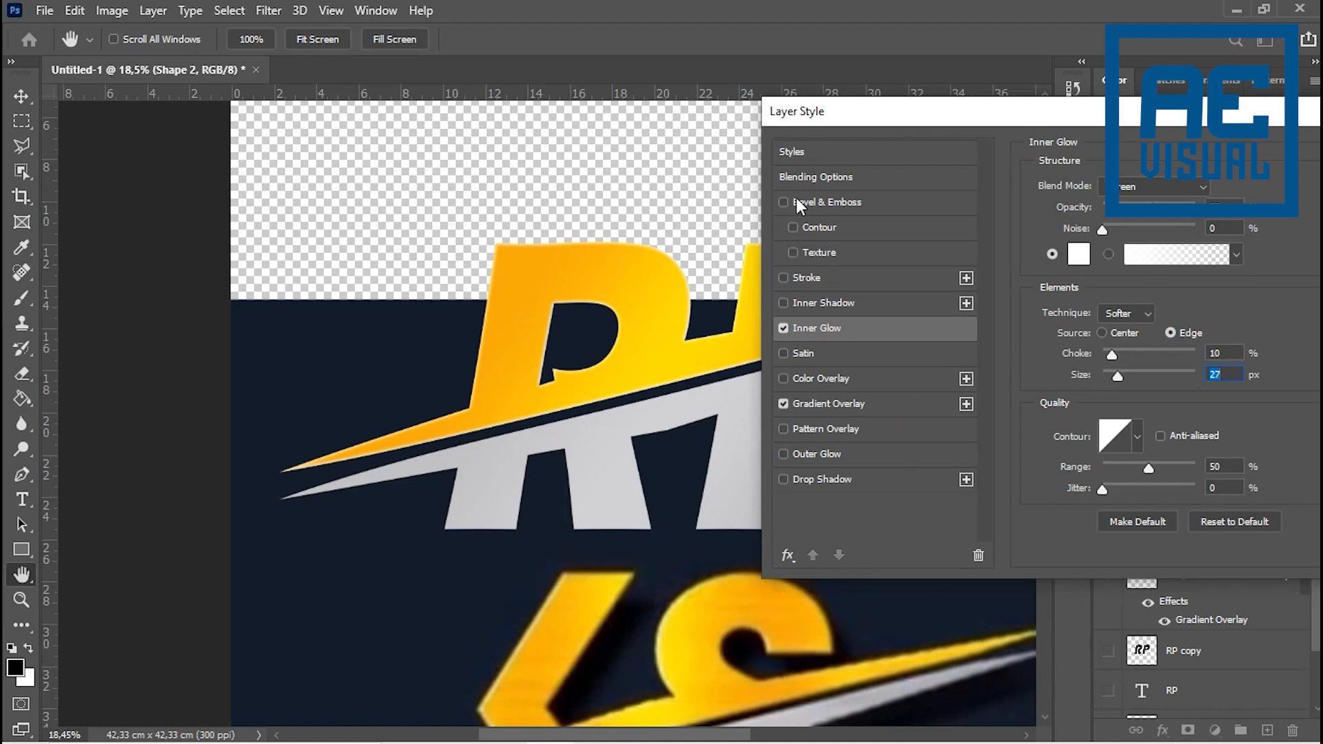
click(838, 200)
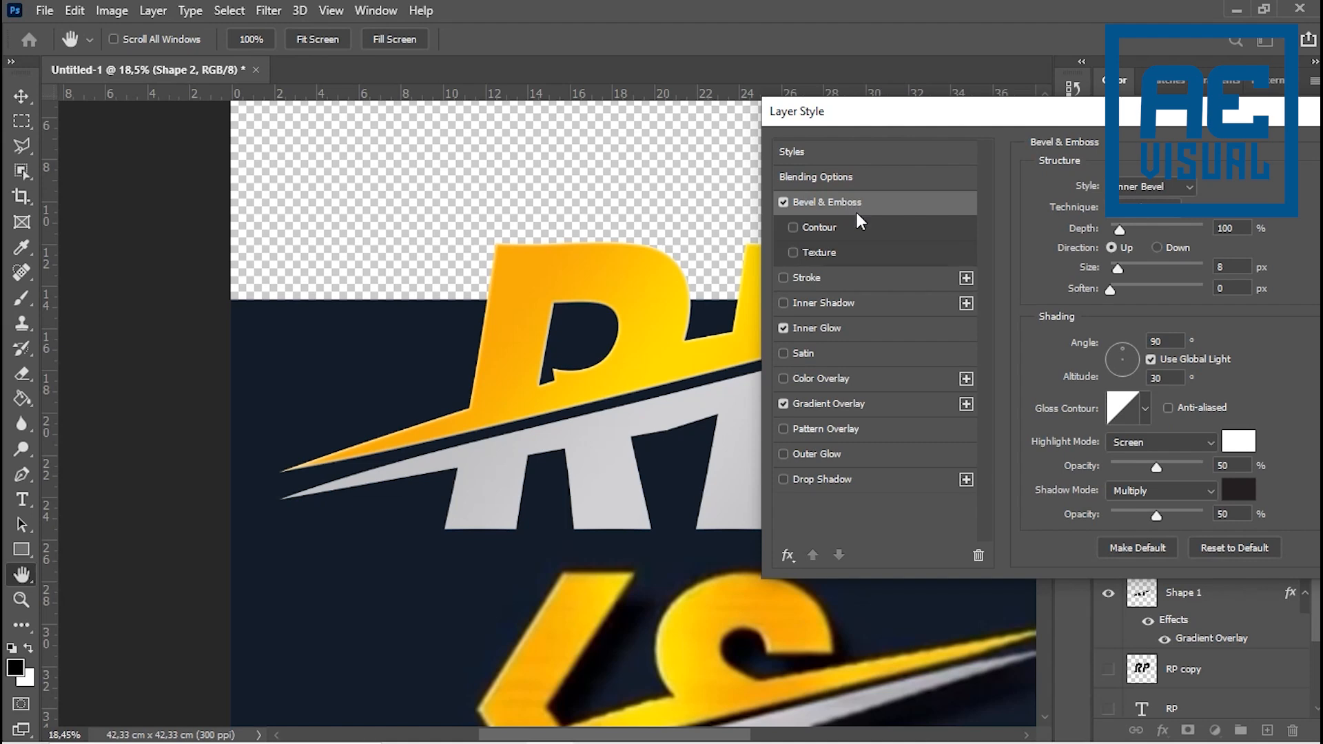
drag(1125, 268, 1162, 289)
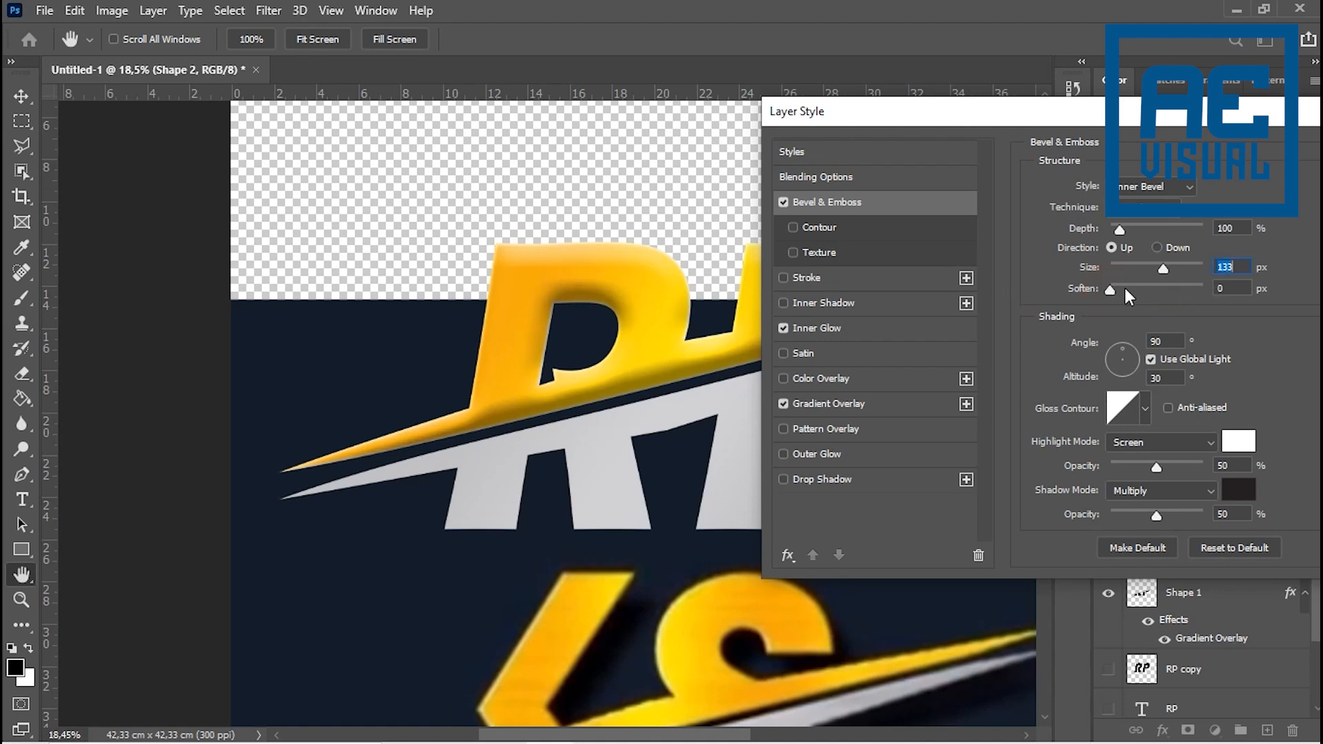
drag(1141, 284, 1207, 284)
click(1222, 288)
drag(1163, 274, 1142, 275)
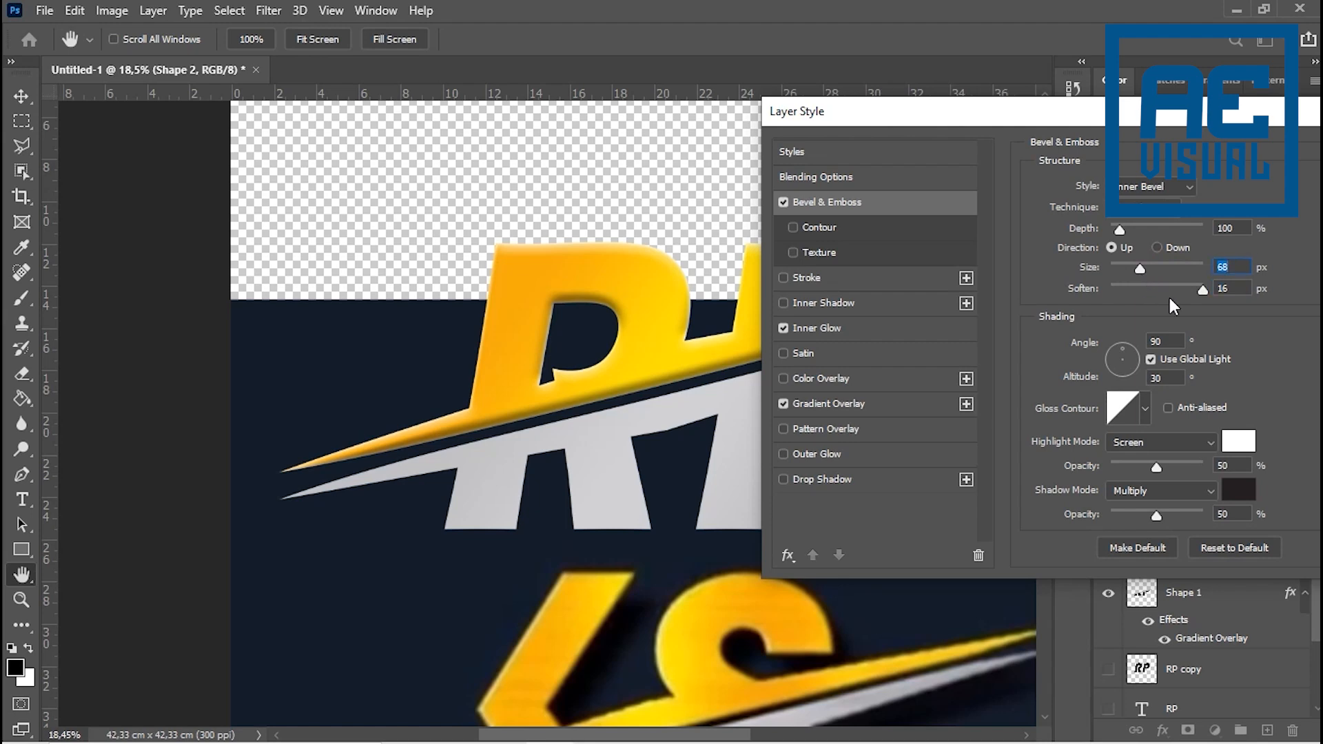
drag(1138, 118, 1021, 102)
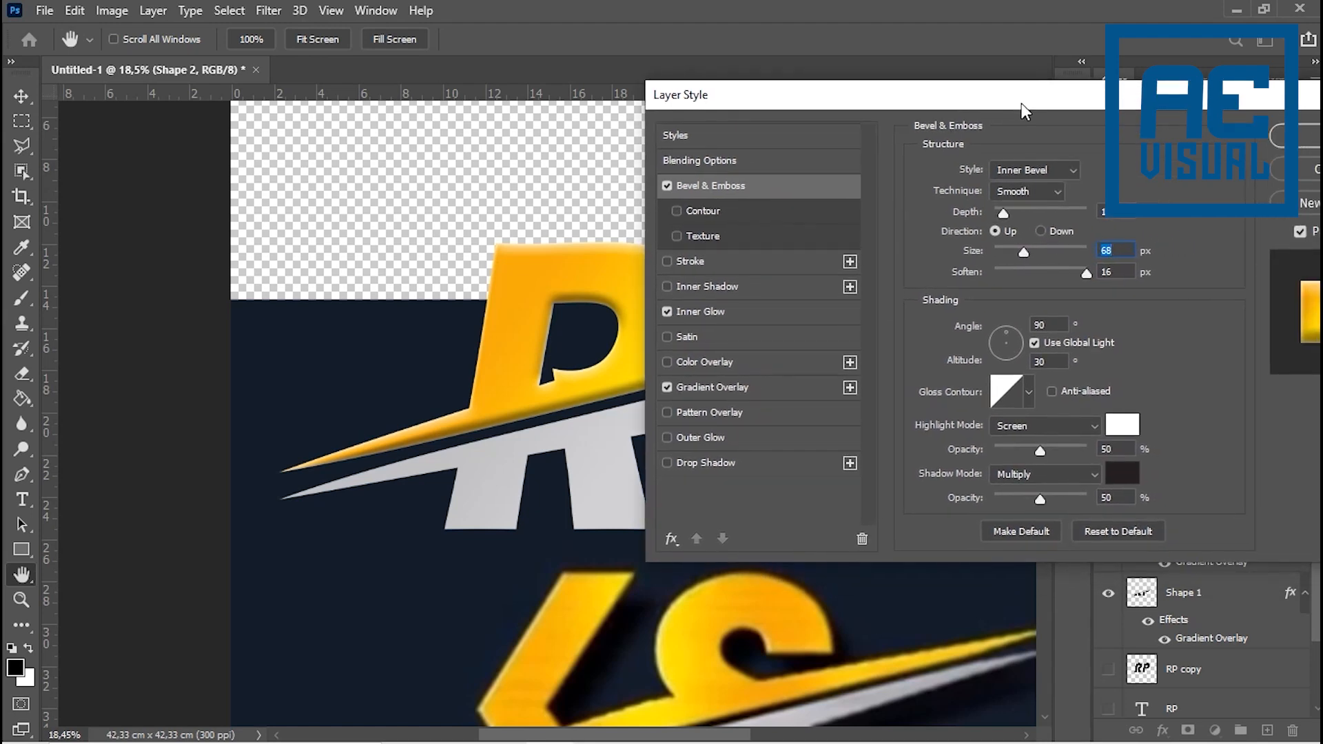
click(1307, 145)
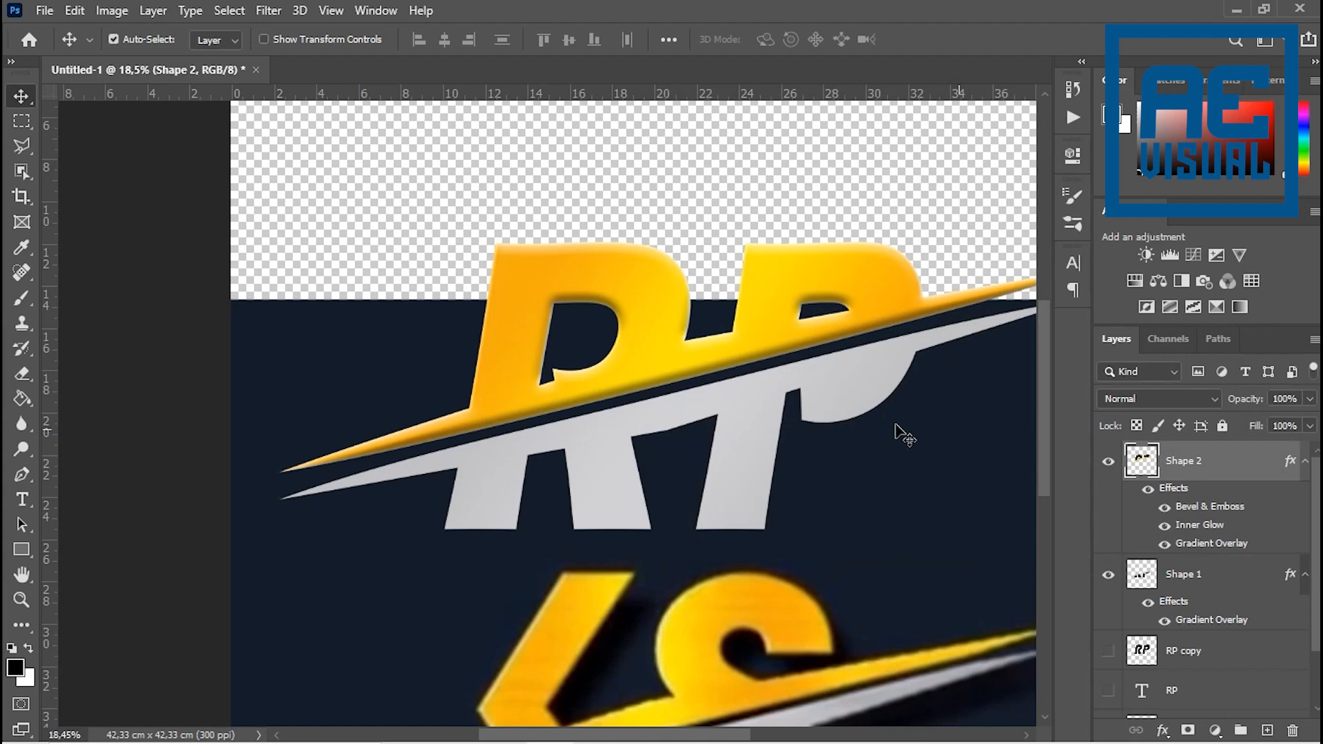
- Make the white Background layer visible
scroll(827, 530, down, 1)
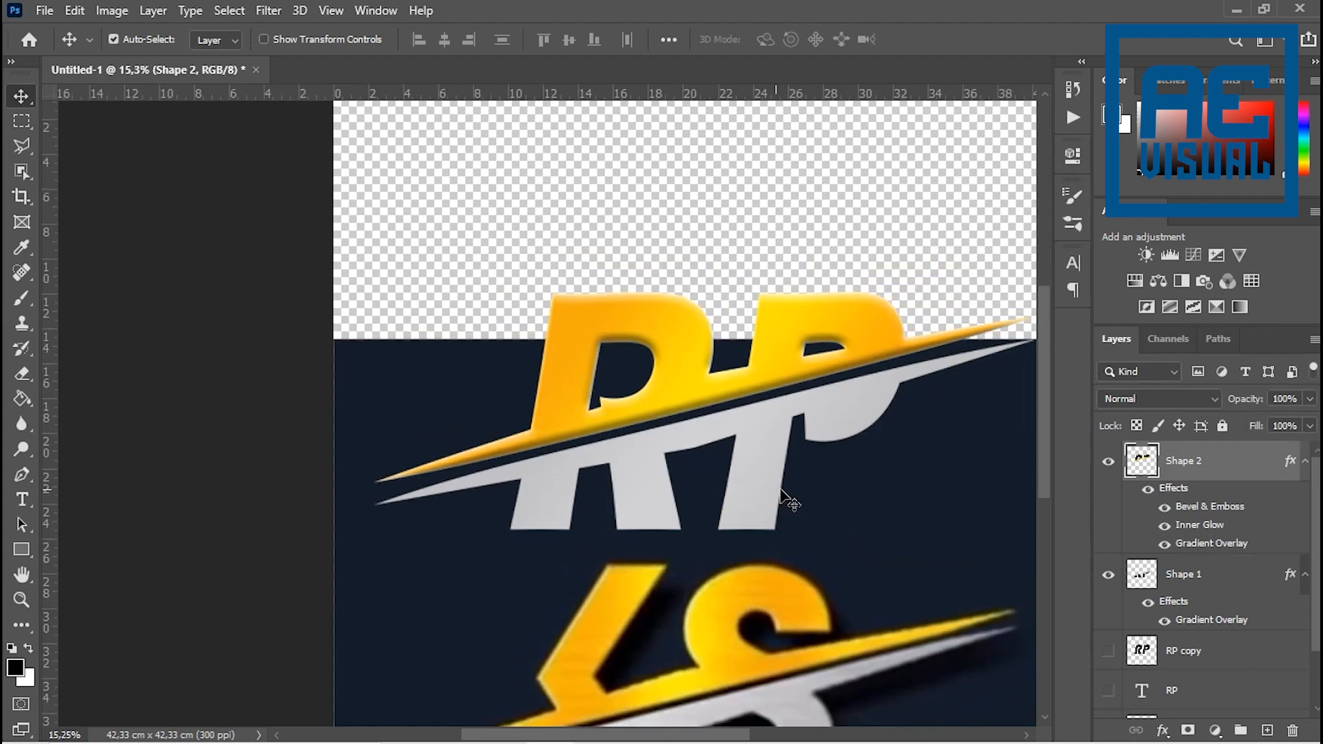
scroll(1217, 593, down, 1)
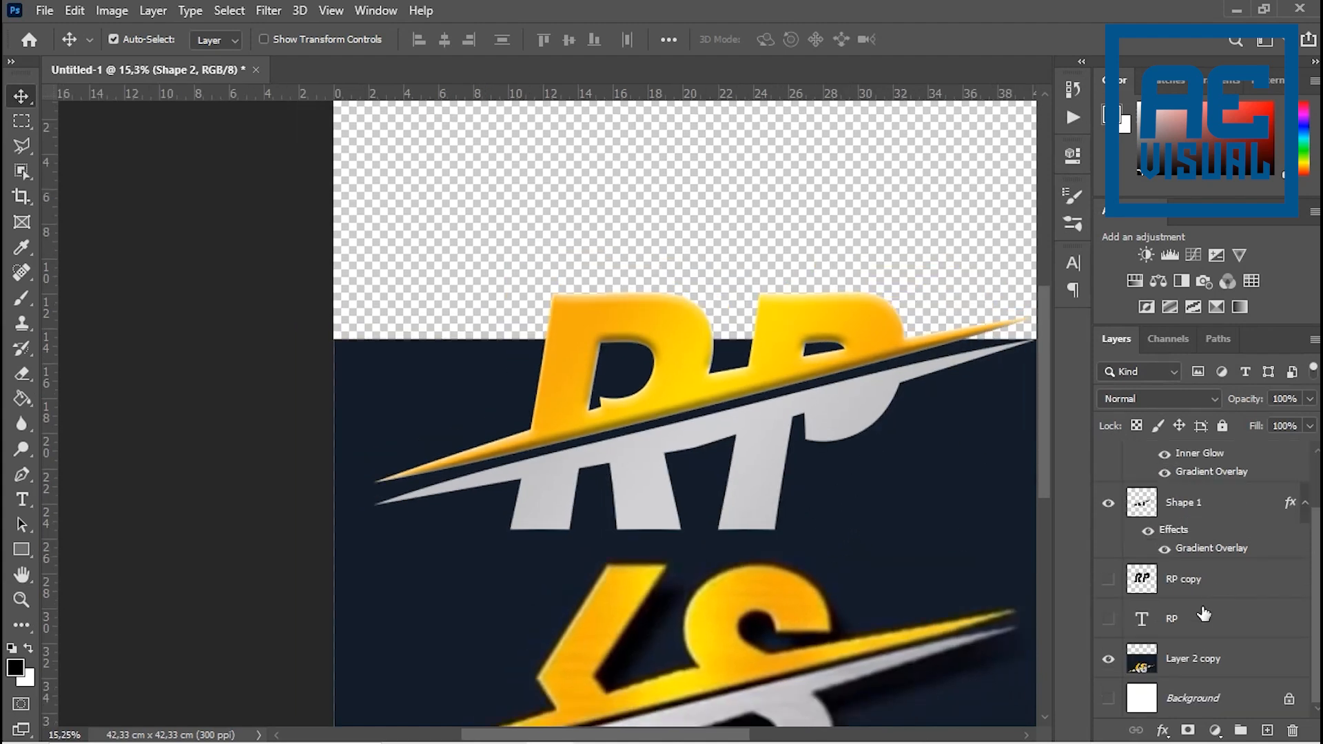
click(1108, 698)
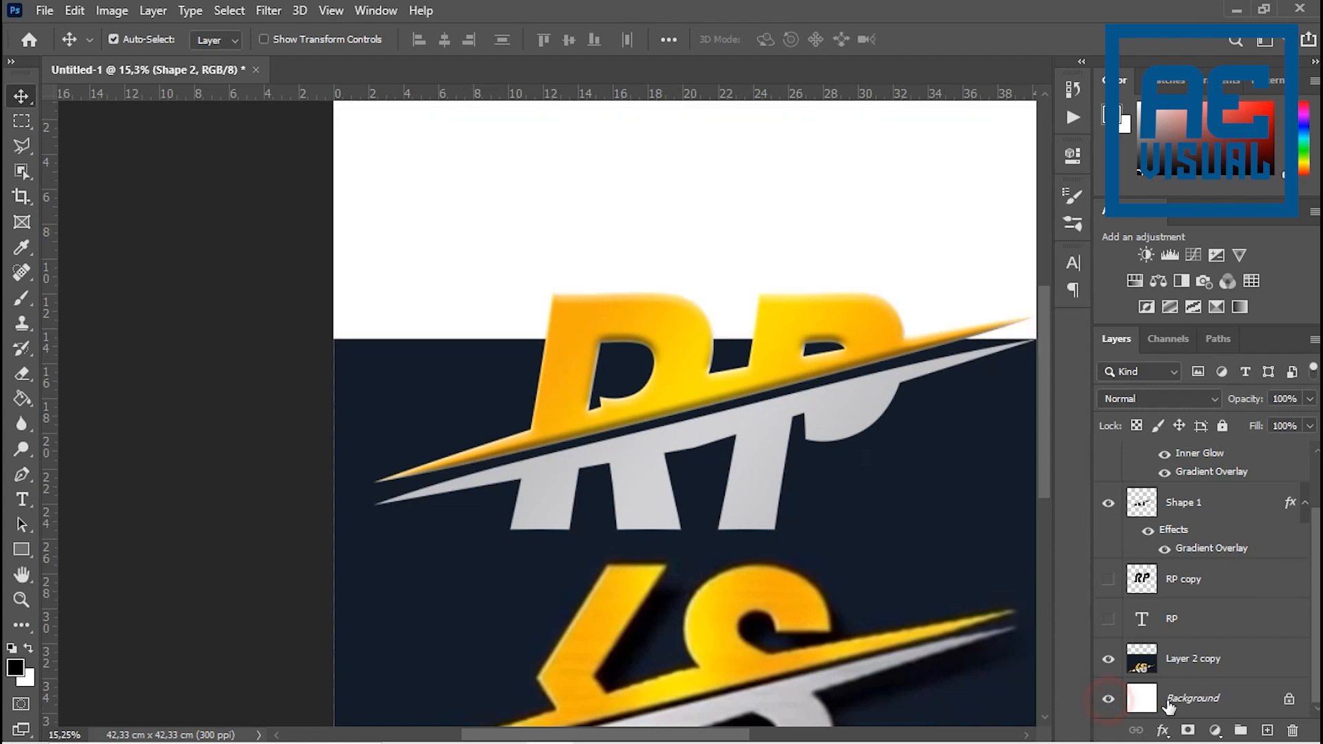
- Set the foreground colour to dark navy sampled from the KS reference's backdrop
click(16, 667)
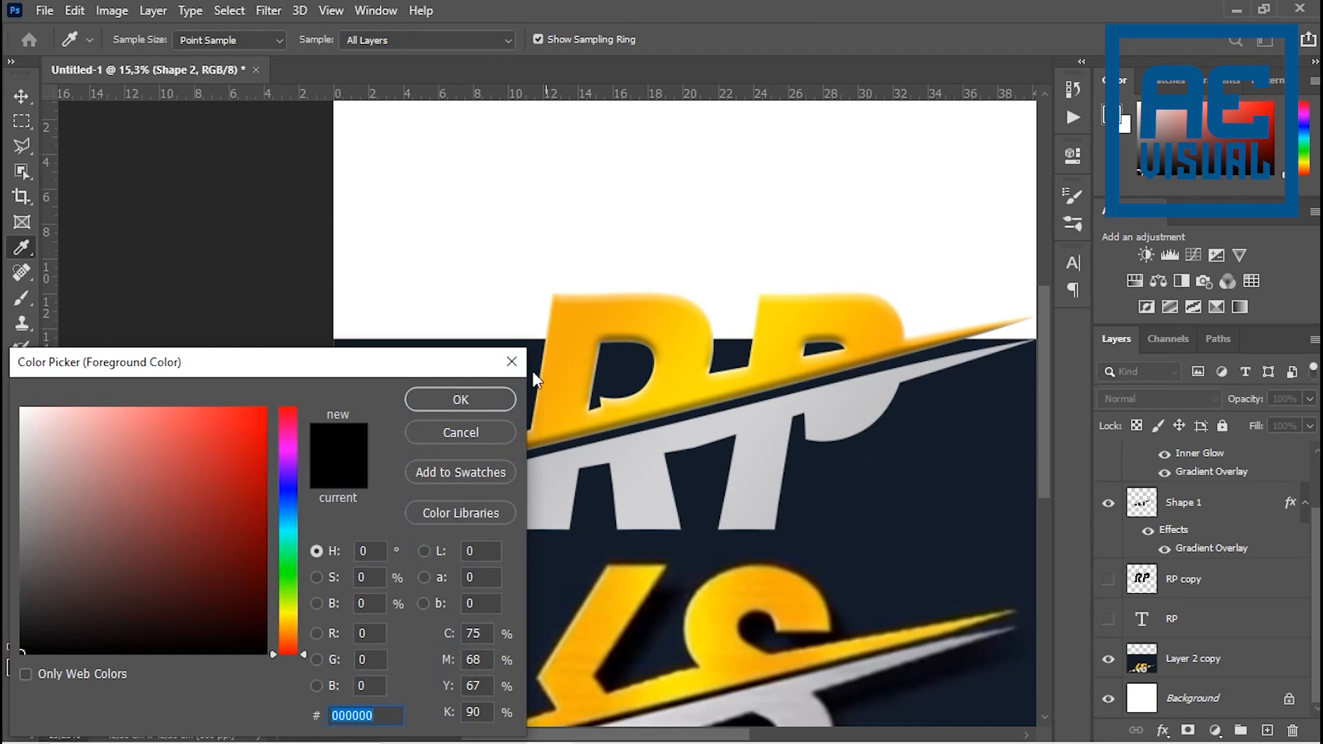
click(511, 362)
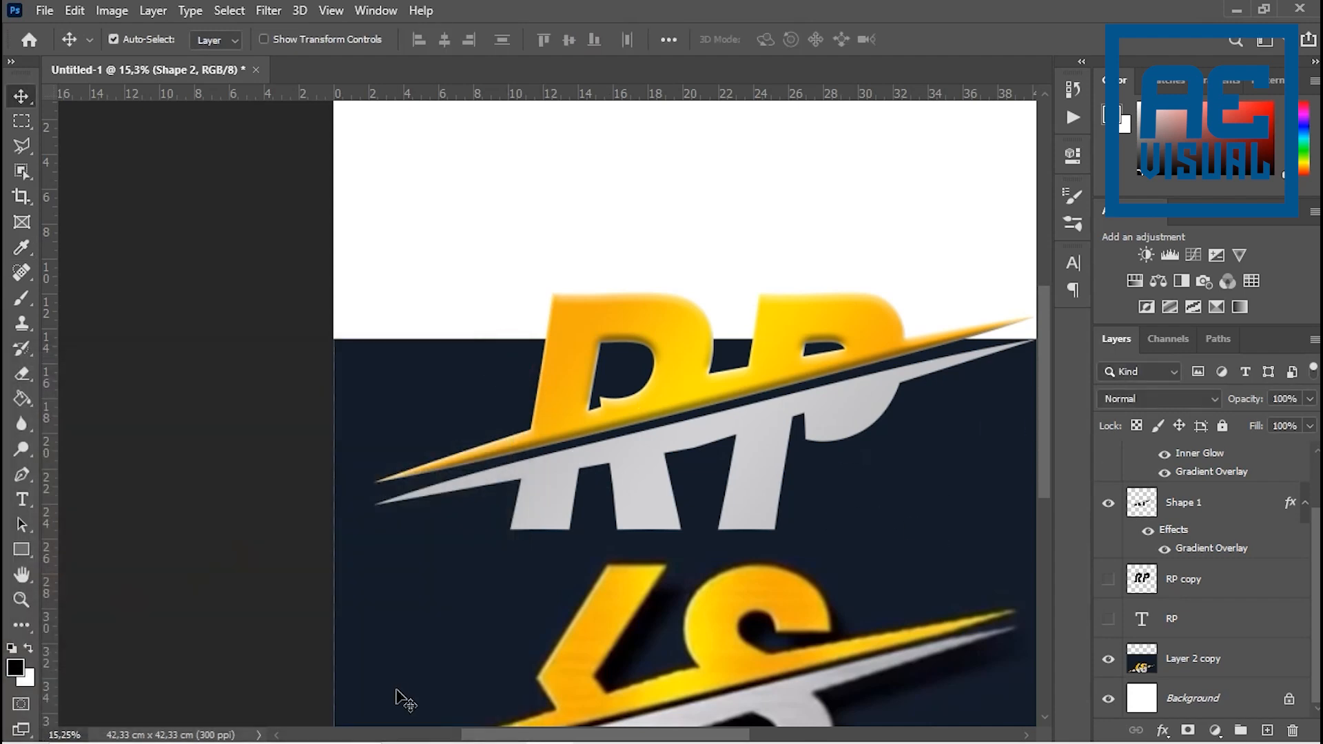
click(21, 672)
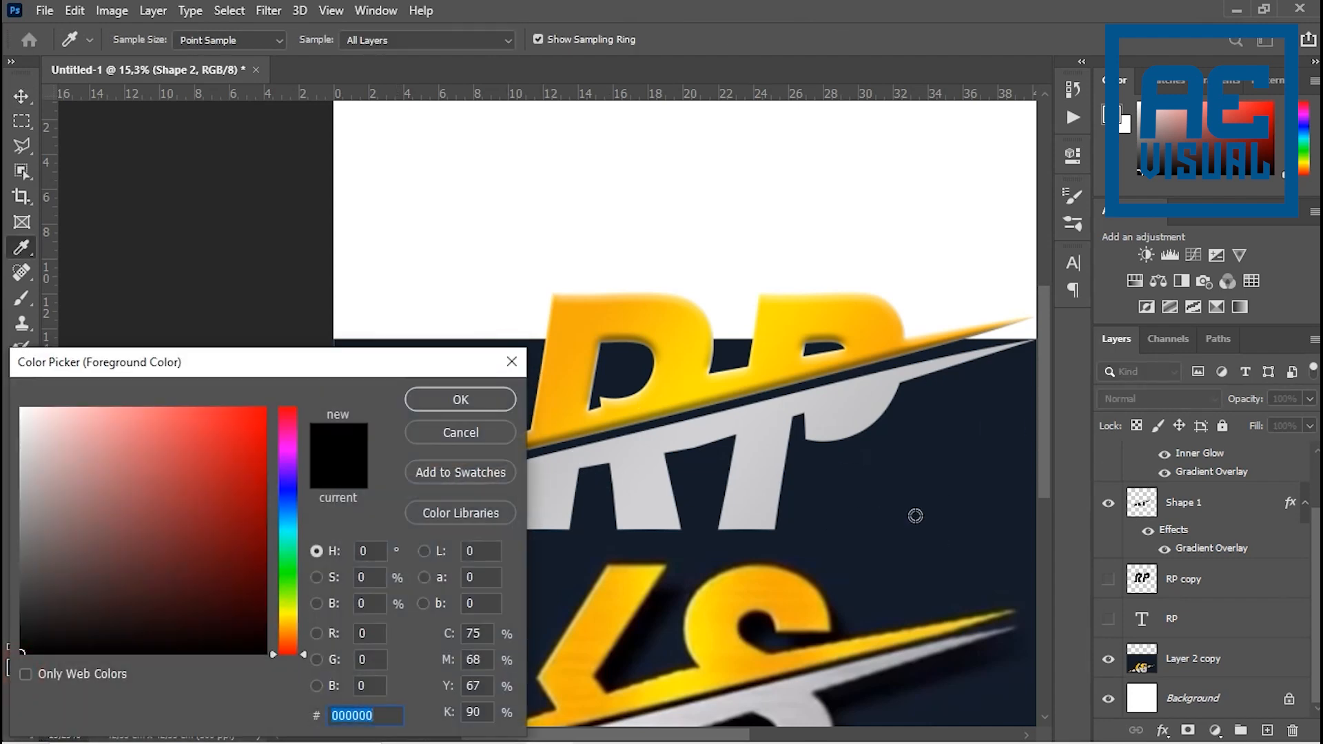
click(937, 503)
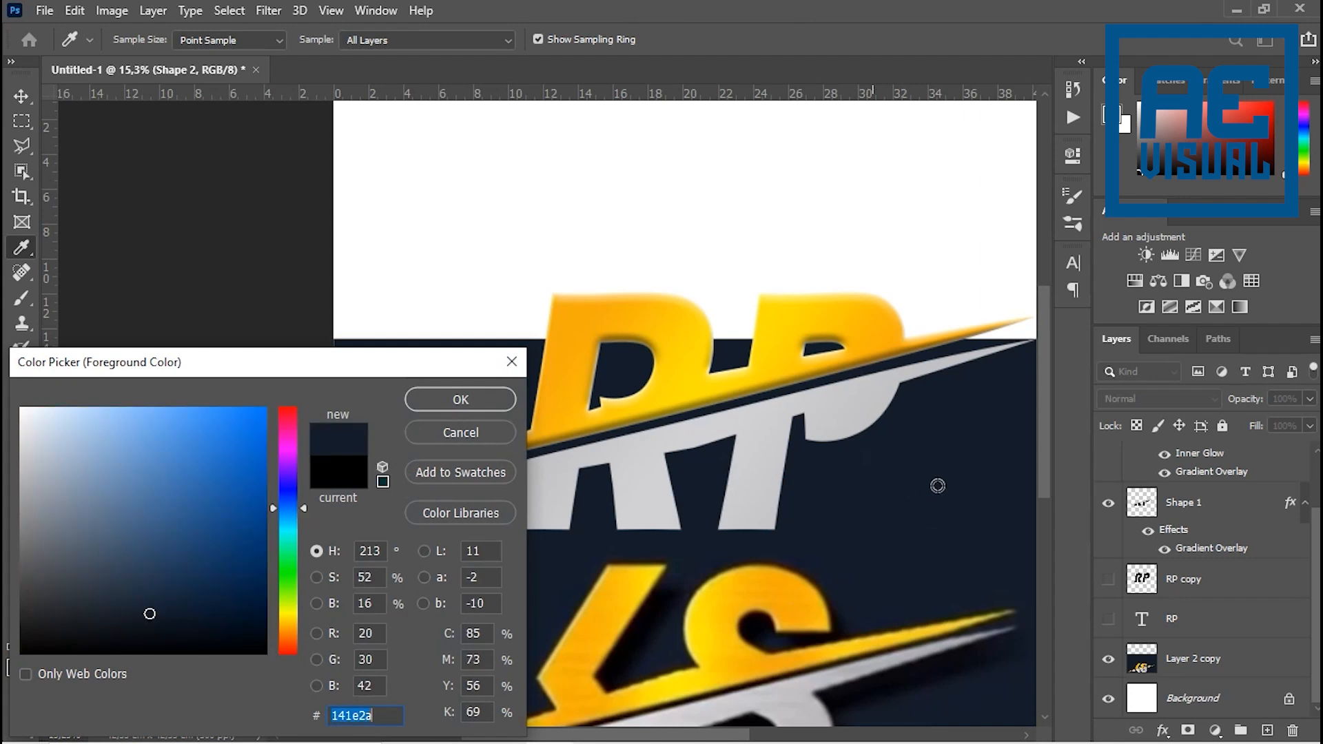
click(932, 527)
click(459, 402)
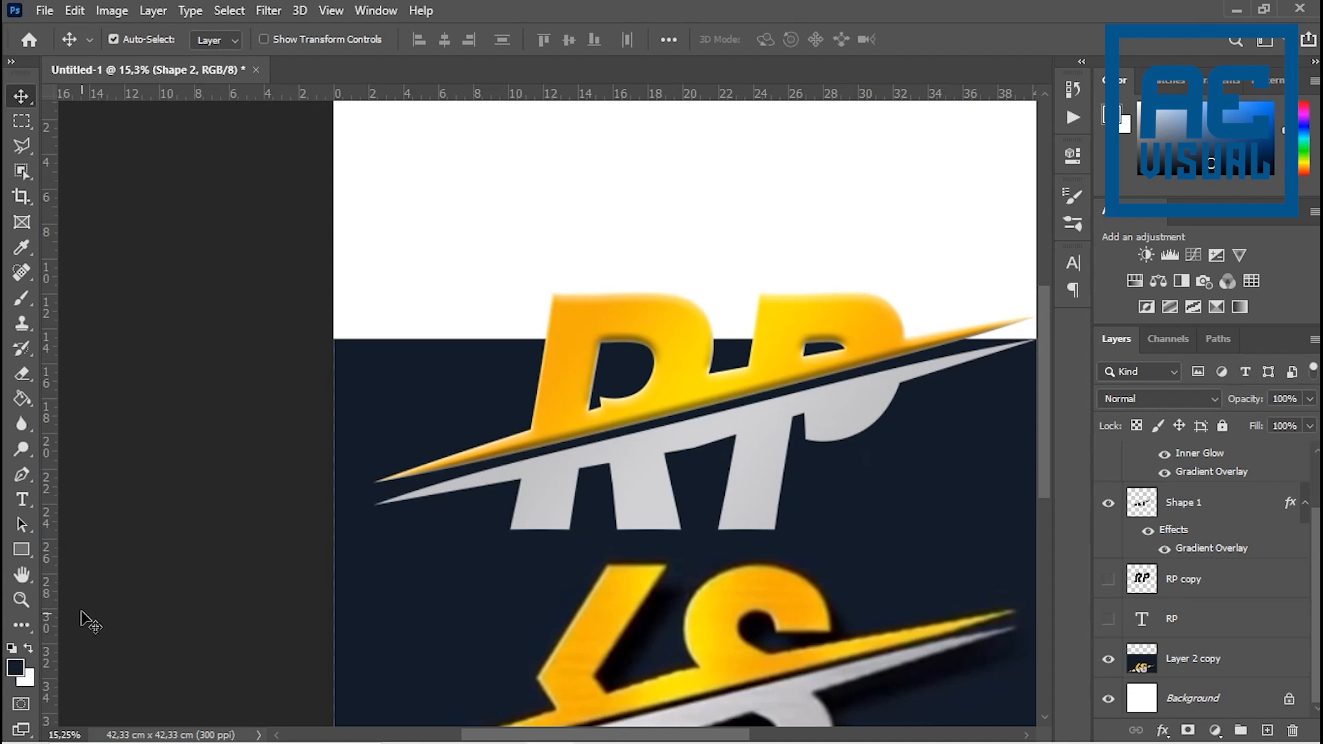
- Try filling with the navy foreground colour on the Shape 2 layer
key(alt+Tab)
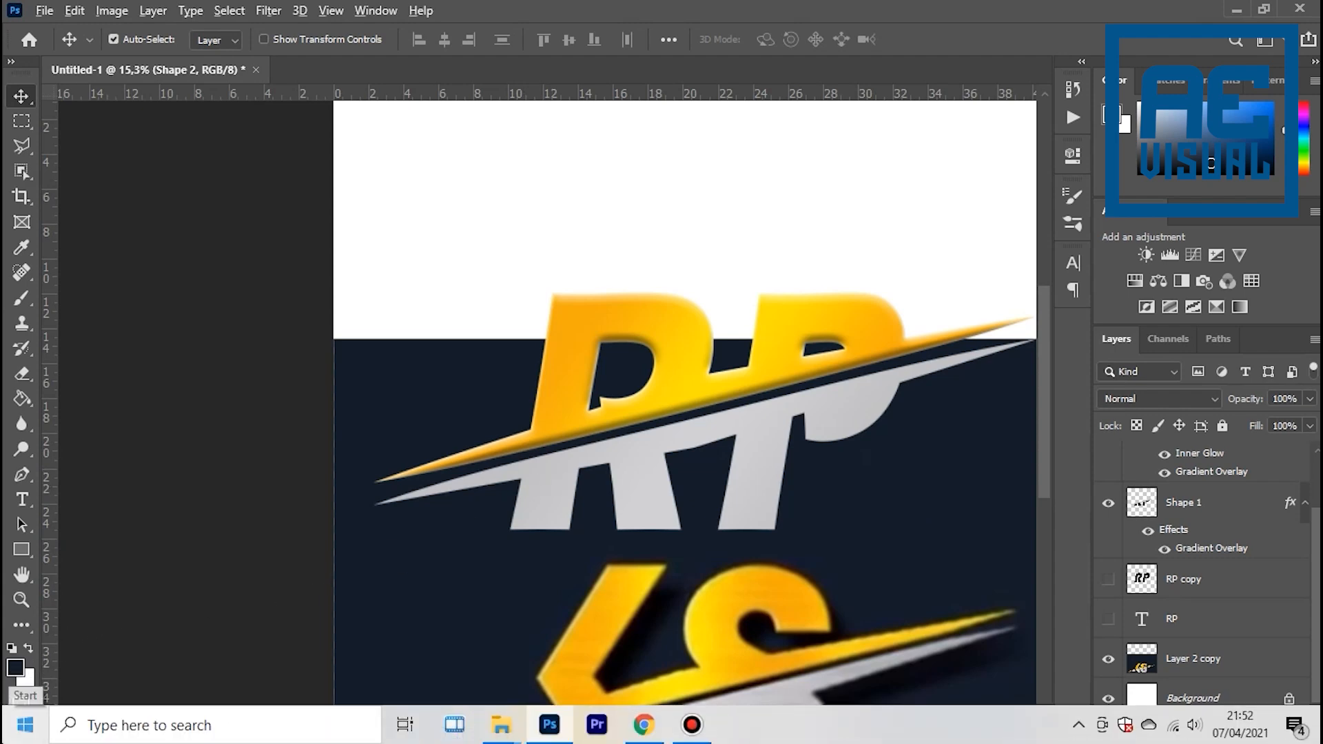
key(alt+BackSpace)
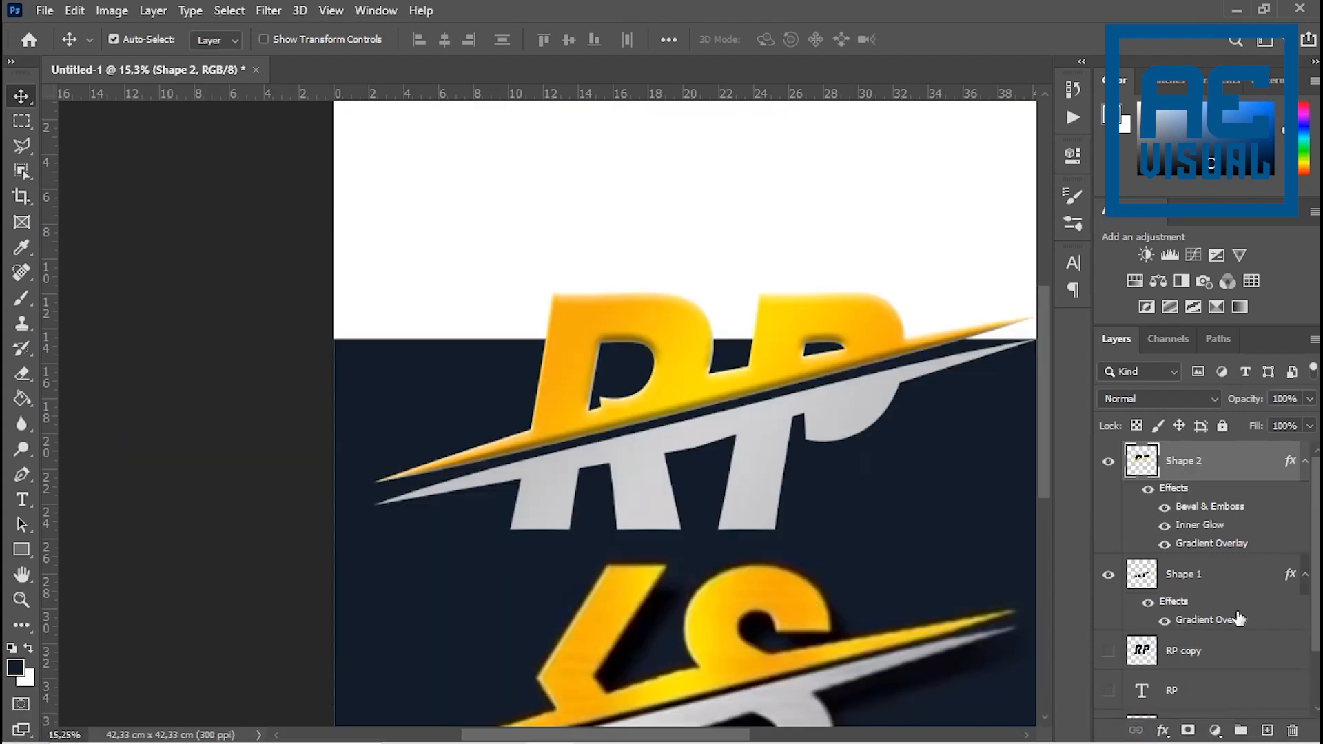
- Fill the Background layer with the navy foreground colour
scroll(1238, 618, down, 2)
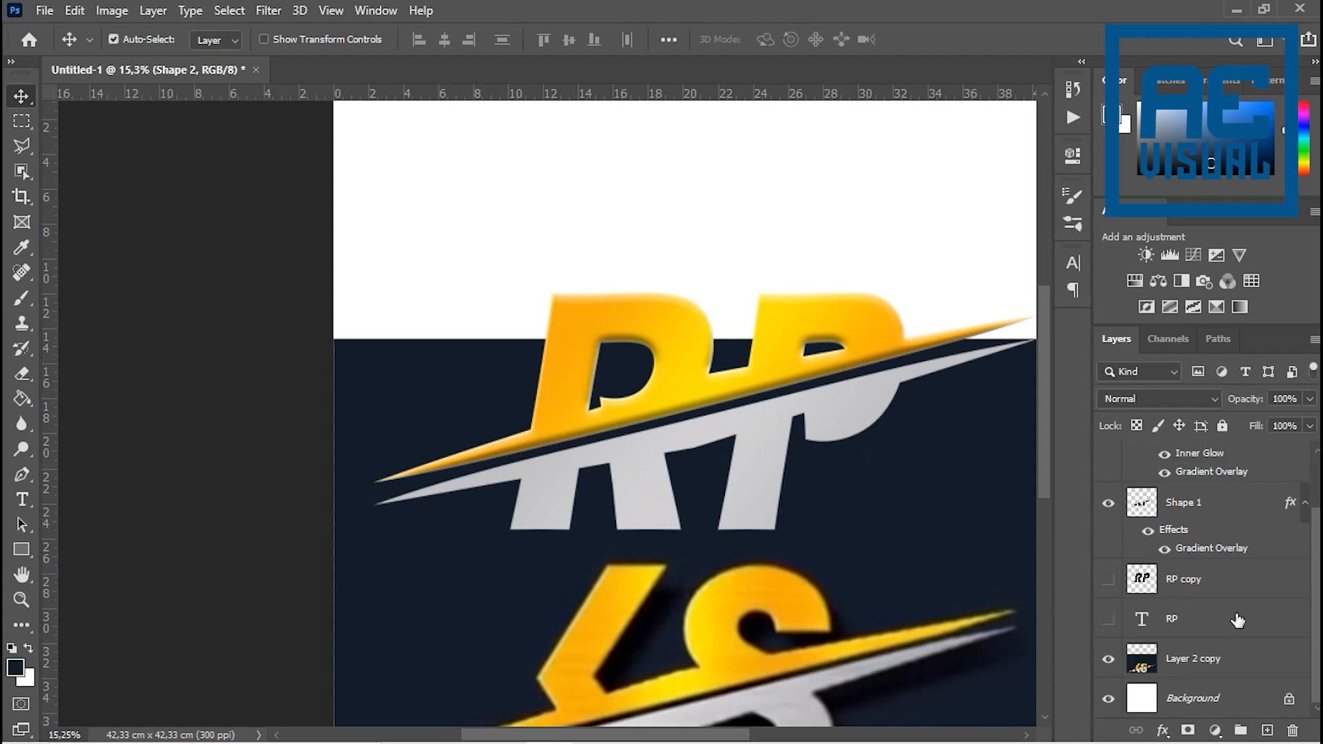
click(1195, 698)
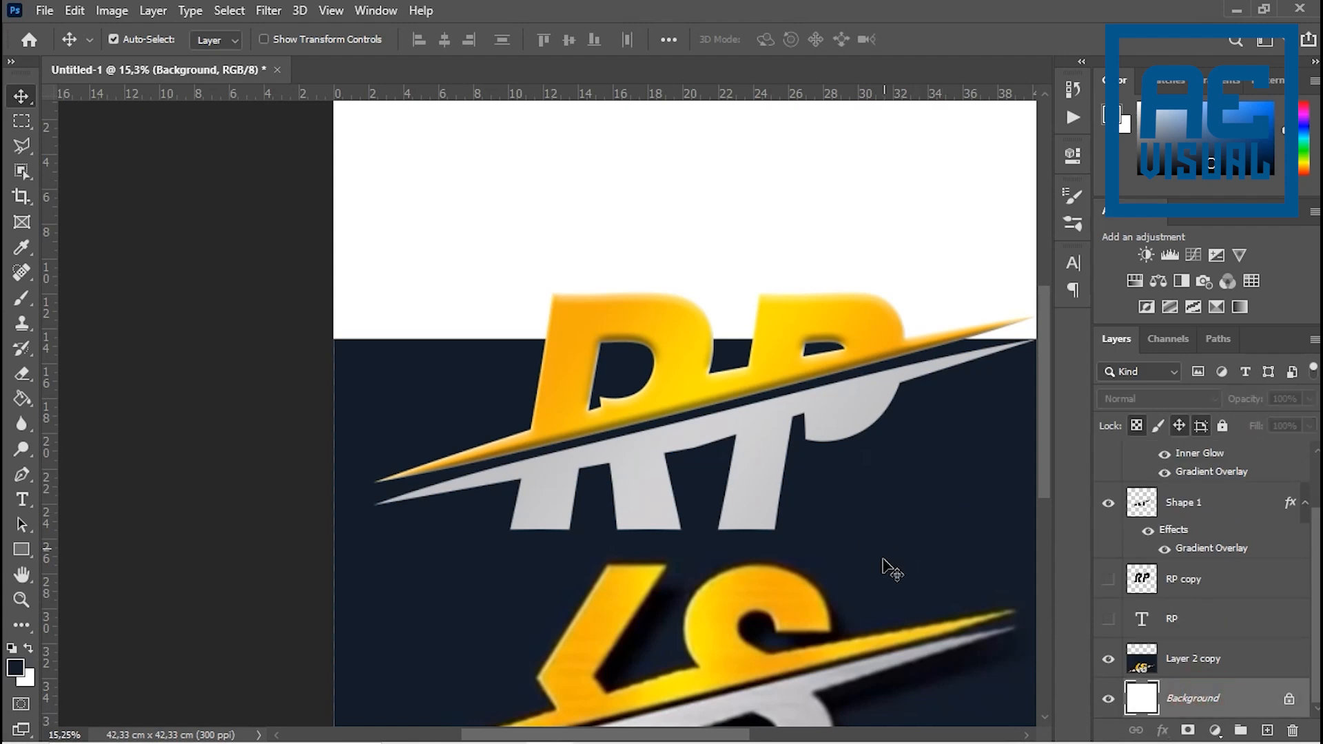
key(alt+BackSpace)
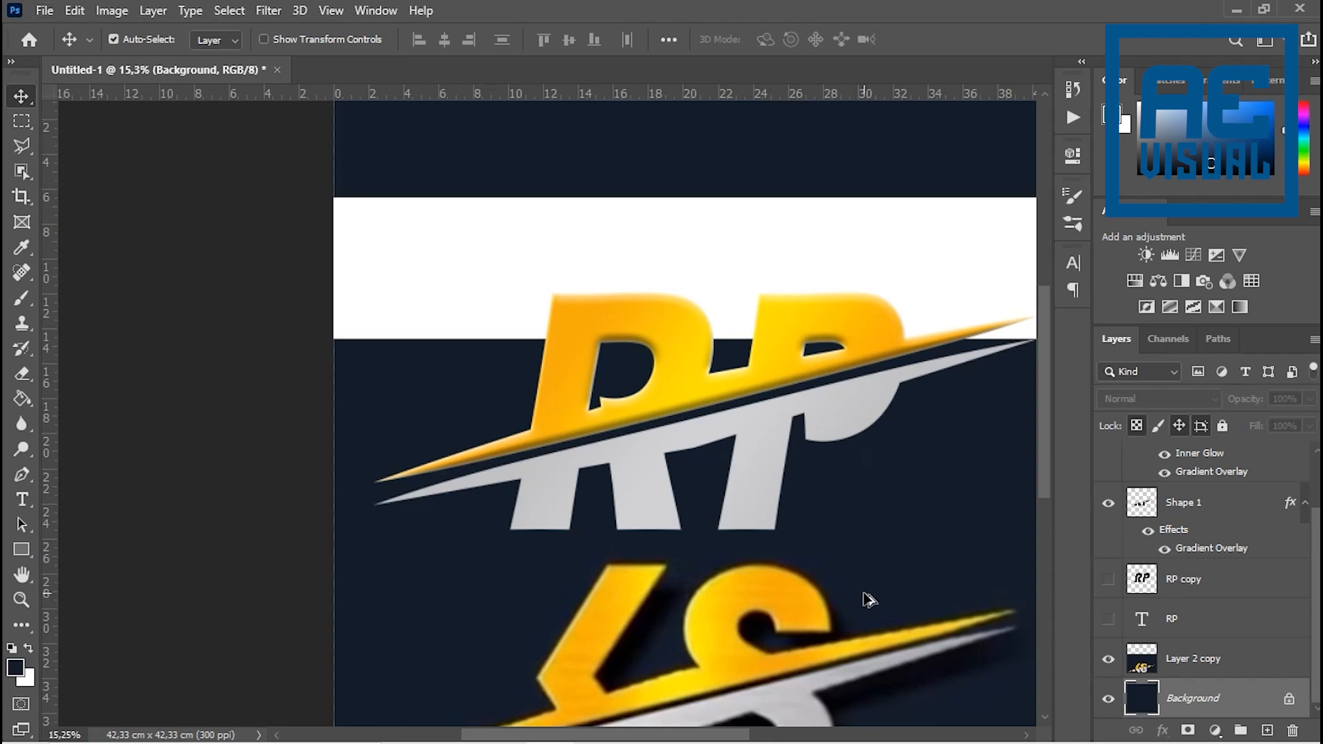
- Compare the bevelled gold half and the flat silver half of the RP logo with the KS reference
scroll(668, 482, down, 6)
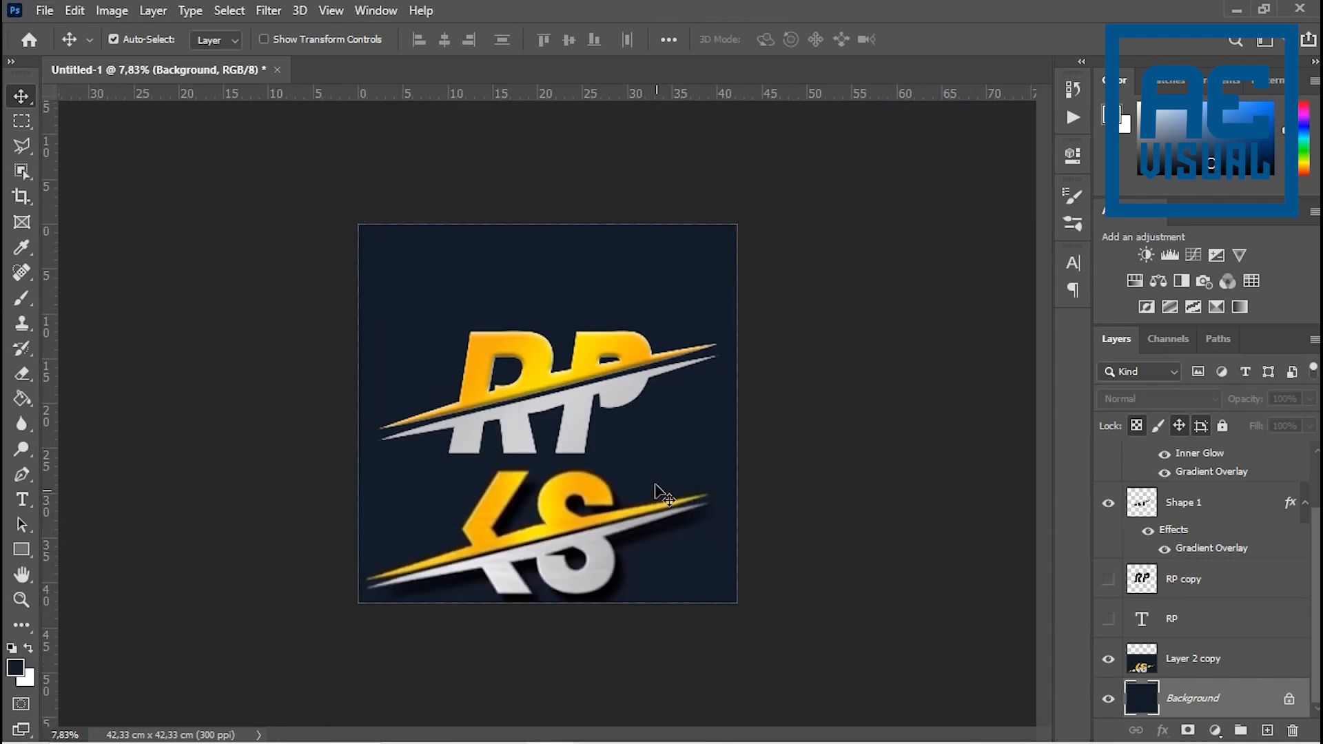
scroll(661, 499, up, 3)
scroll(611, 473, up, 4)
scroll(534, 379, up, 6)
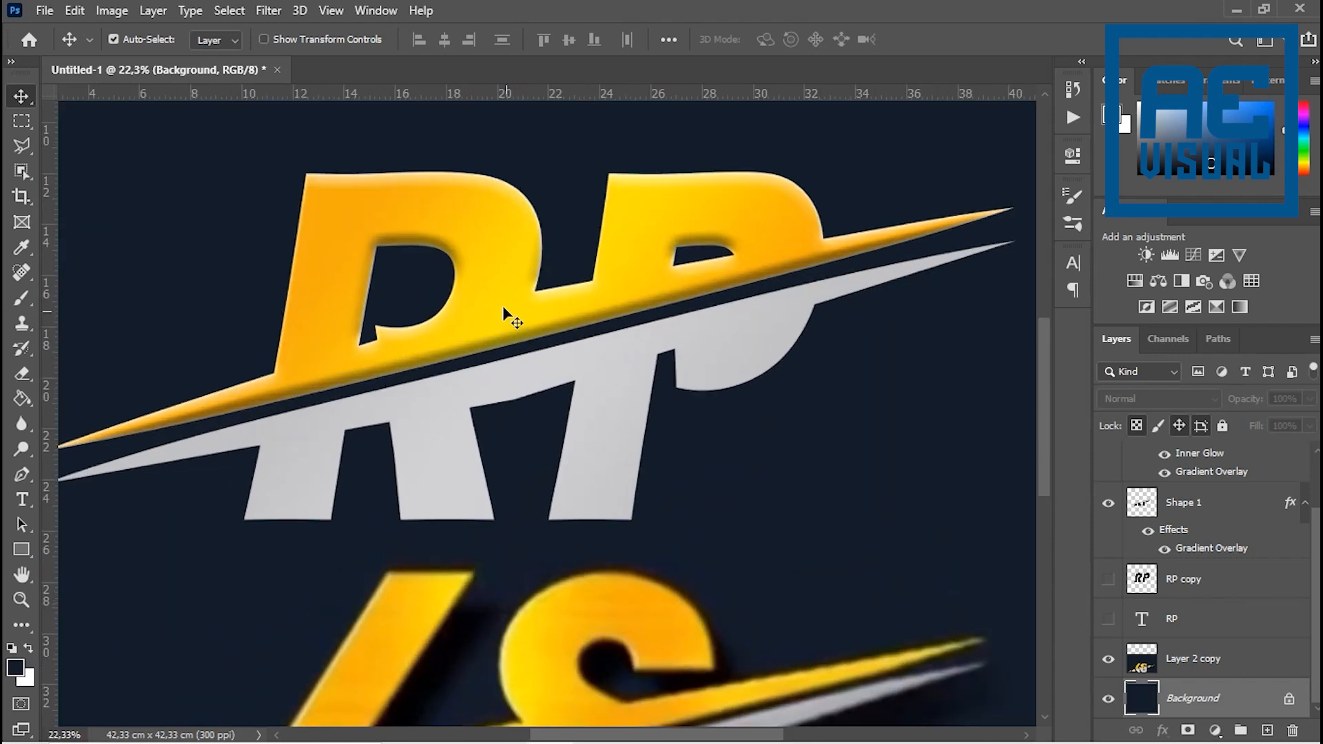
scroll(504, 314, down, 4)
drag(499, 407, 588, 413)
scroll(590, 403, up, 3)
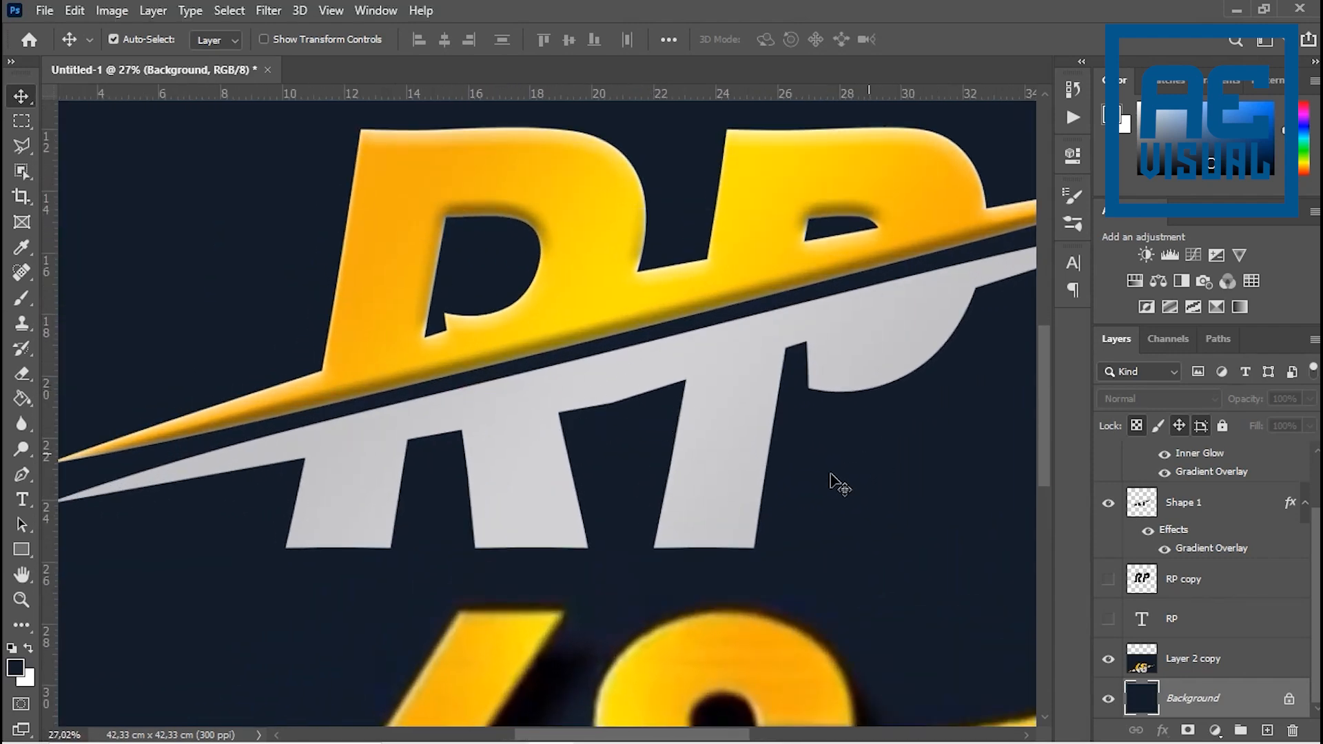
- Copy the Bevel & Emboss and Inner Glow effects from the Shape 2 layer to Shape 1
scroll(1179, 534, up, 2)
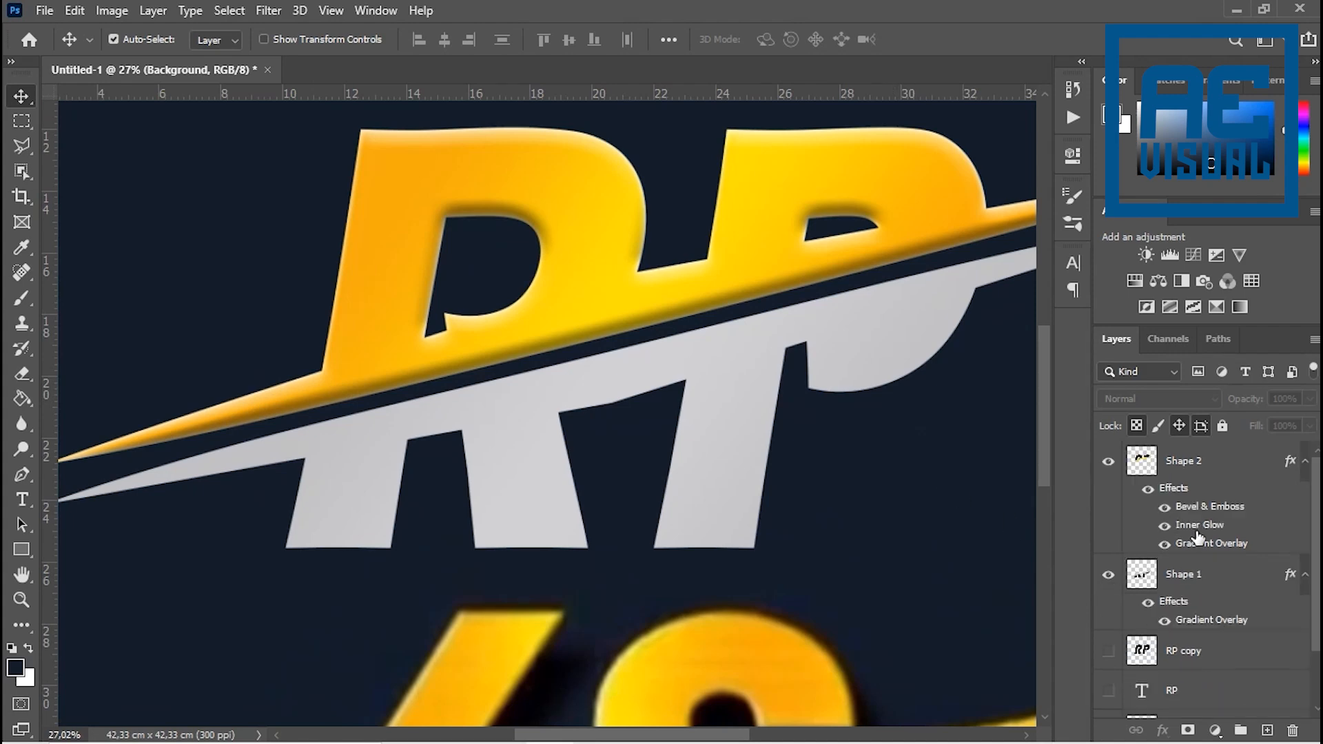
click(1200, 579)
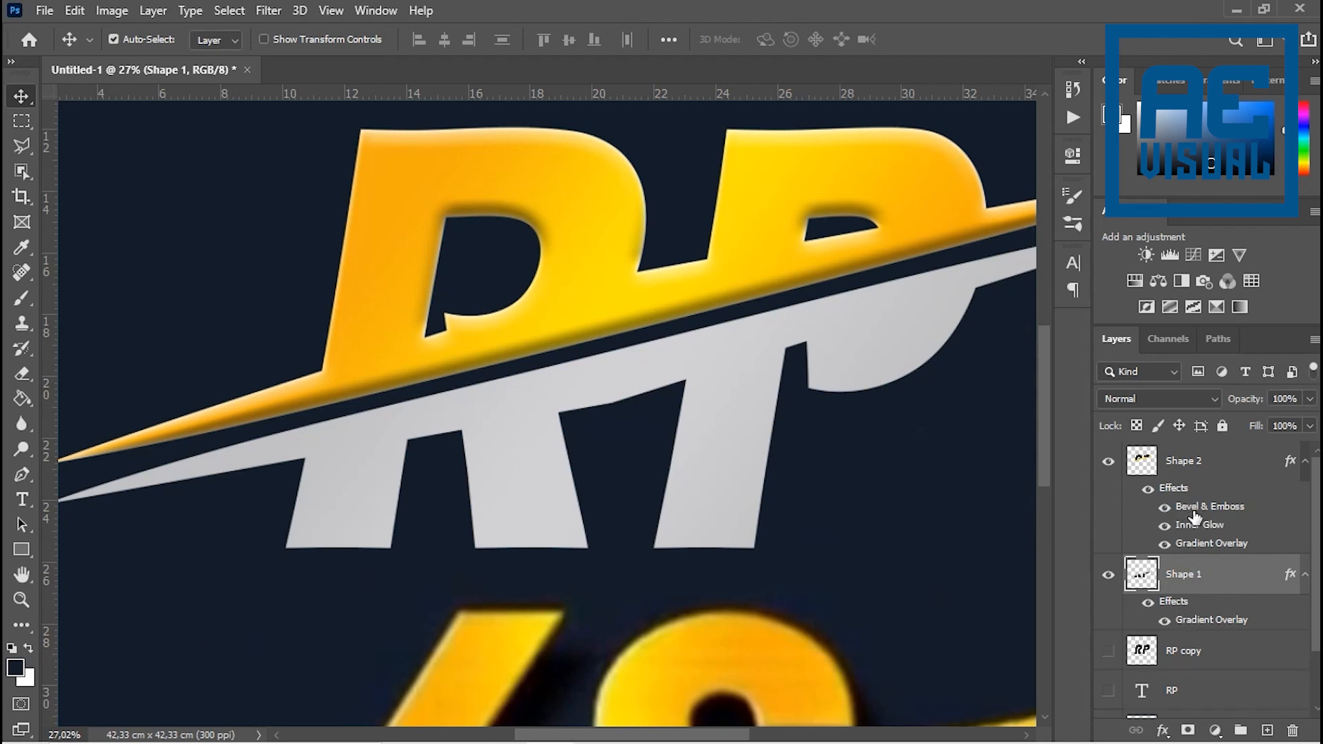
mouse_move(1195, 517)
mouse_down()
mouse_move(1199, 545)
mouse_move(1184, 526)
mouse_up()
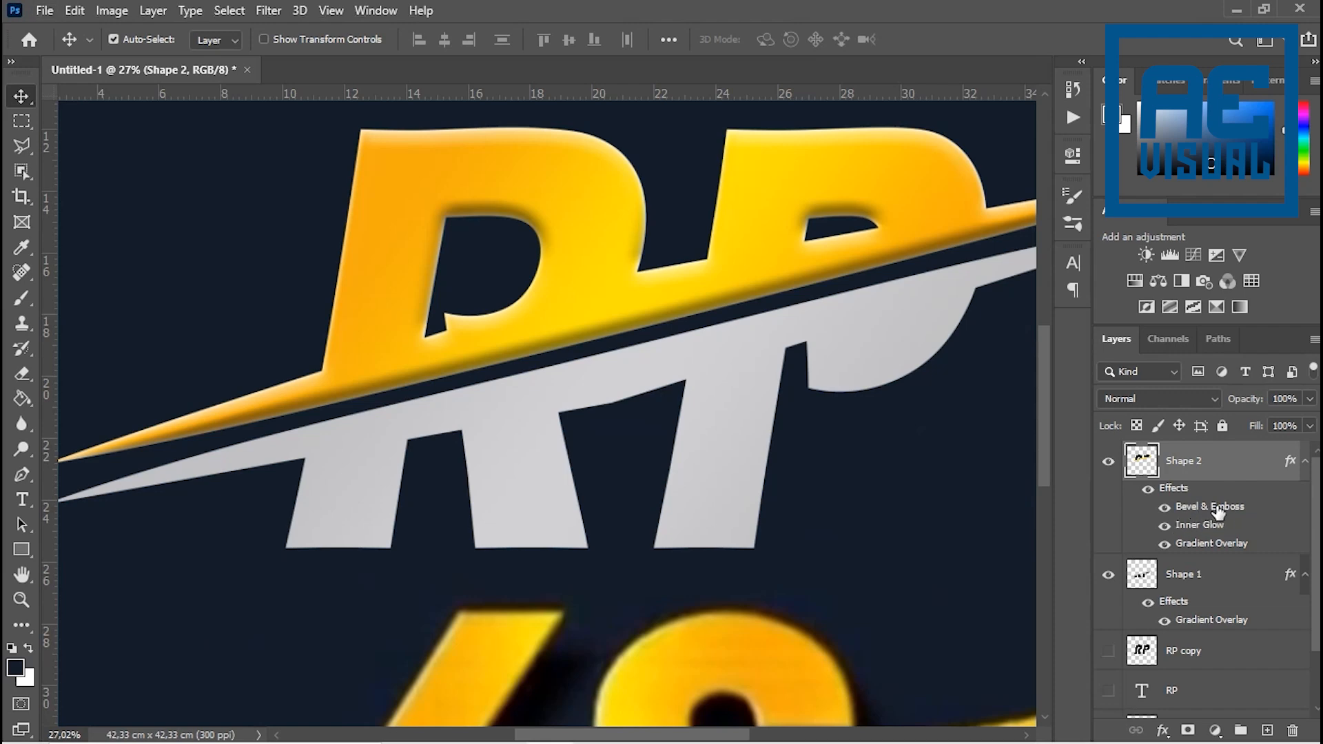
drag(1218, 512, 1203, 637)
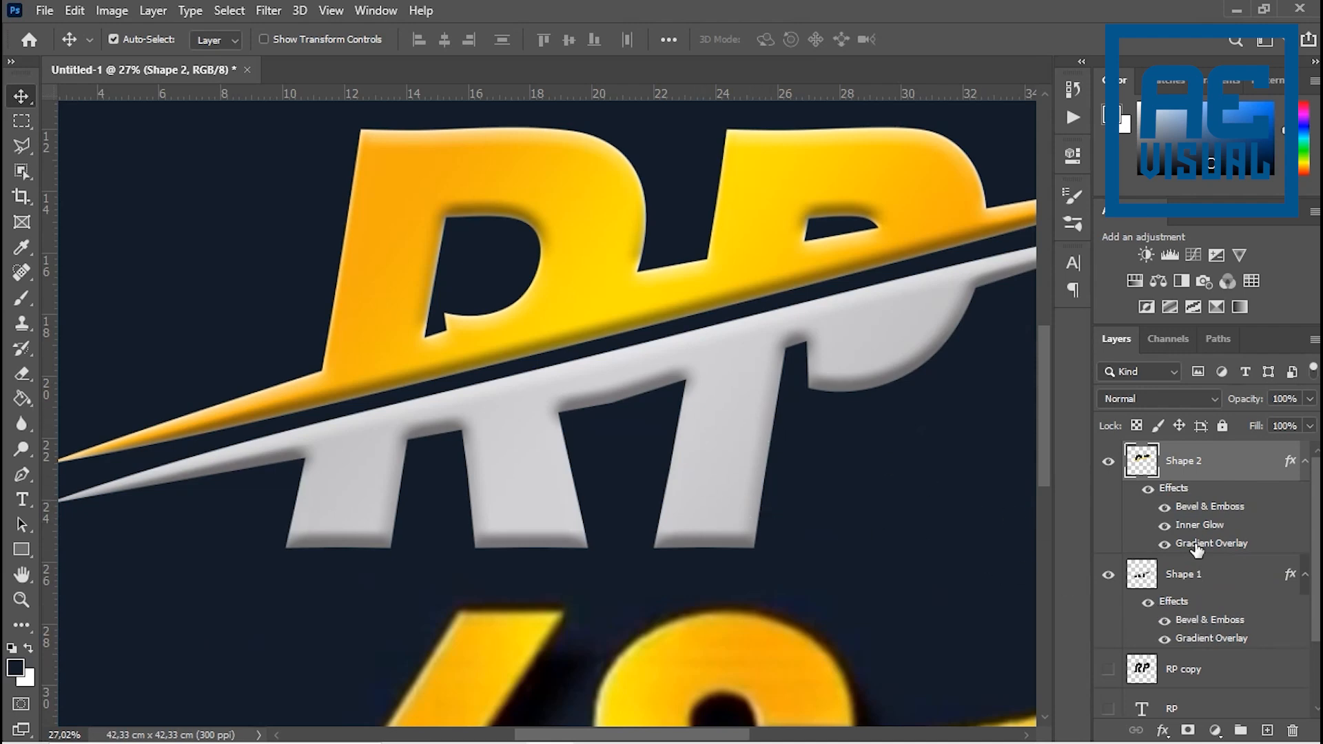
drag(1210, 533, 1206, 641)
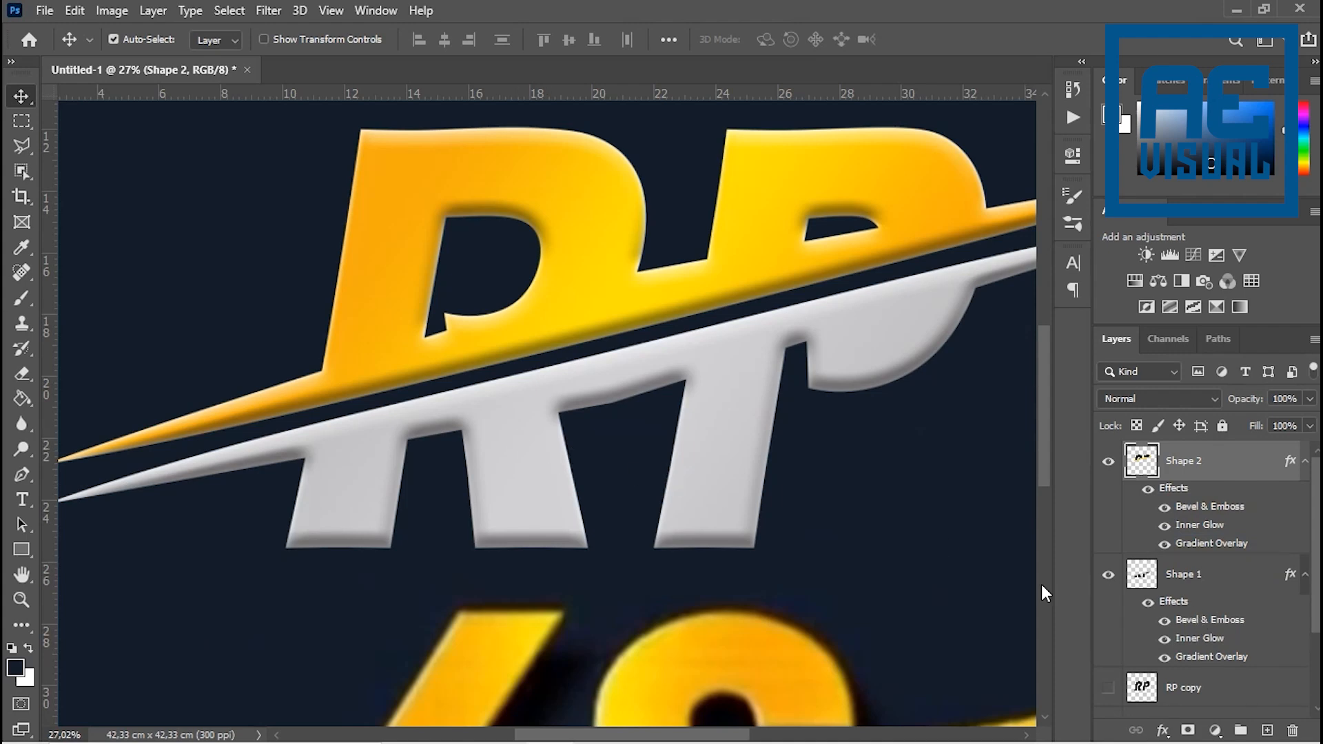
- Toggle the Inner Glow effect on the Shape 1 layer to compare the silver half with and without it
click(1166, 649)
click(1166, 647)
click(1166, 645)
double_click(1169, 644)
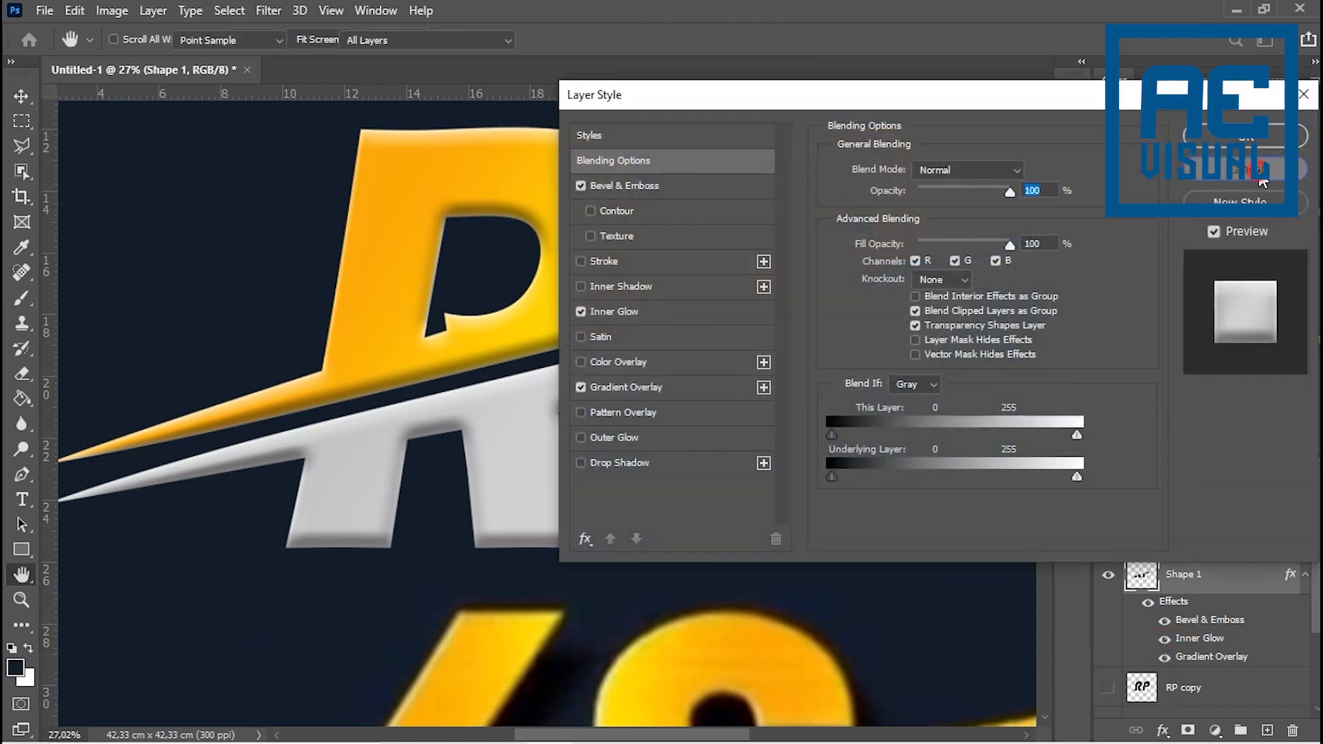
click(1263, 182)
click(1166, 638)
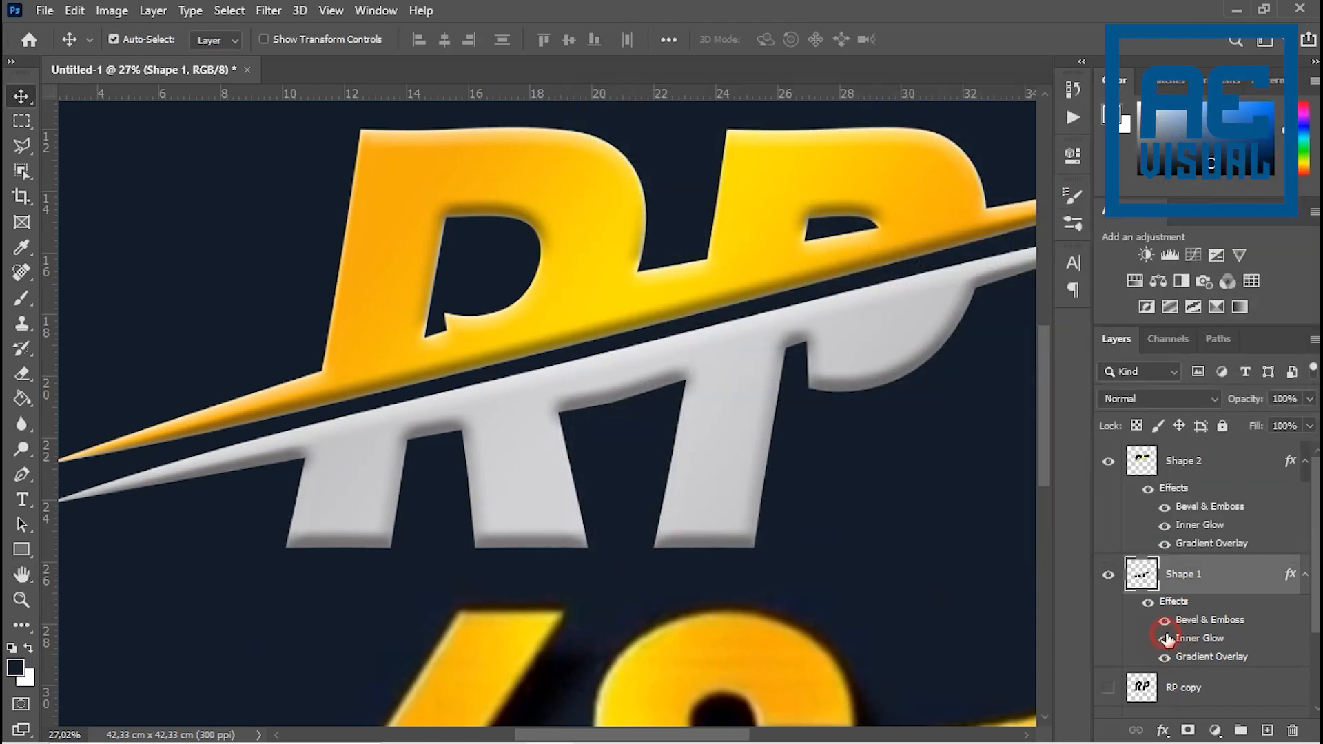
- Shift the KS reference image aside and hide its layer, Layer 2 copy
scroll(456, 456, down, 4)
scroll(590, 451, down, 4)
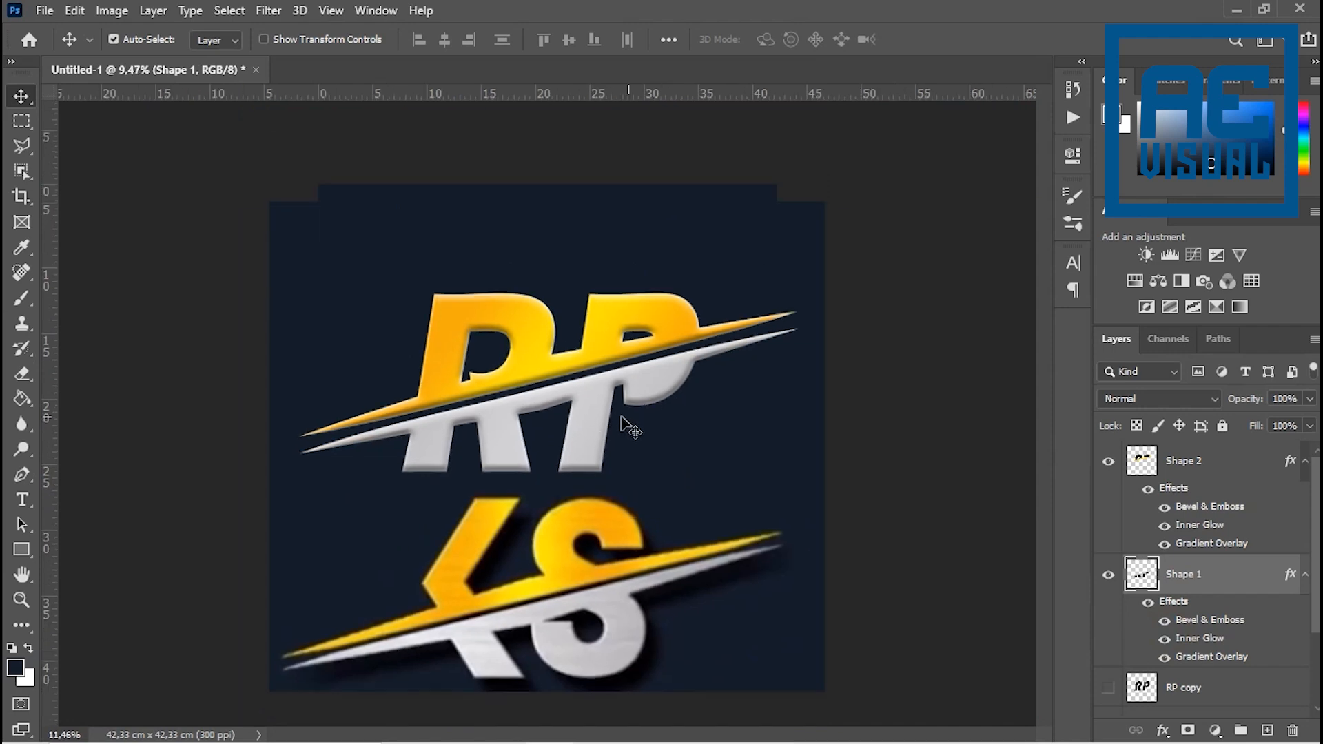
drag(568, 553, 672, 539)
click(1109, 701)
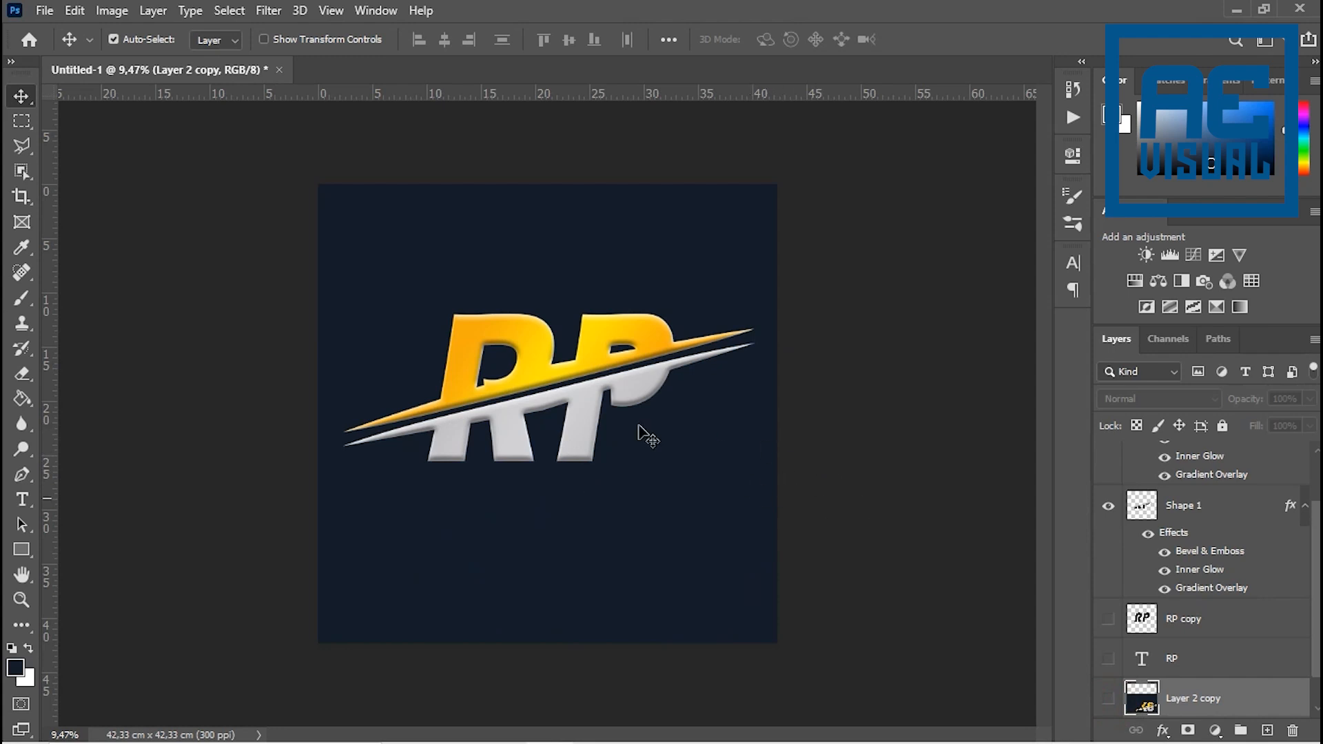
- Examine the bevel and glow of the RP logo on the navy background, and make Shape 2 the active layer
scroll(579, 329, up, 2)
scroll(550, 337, up, 4)
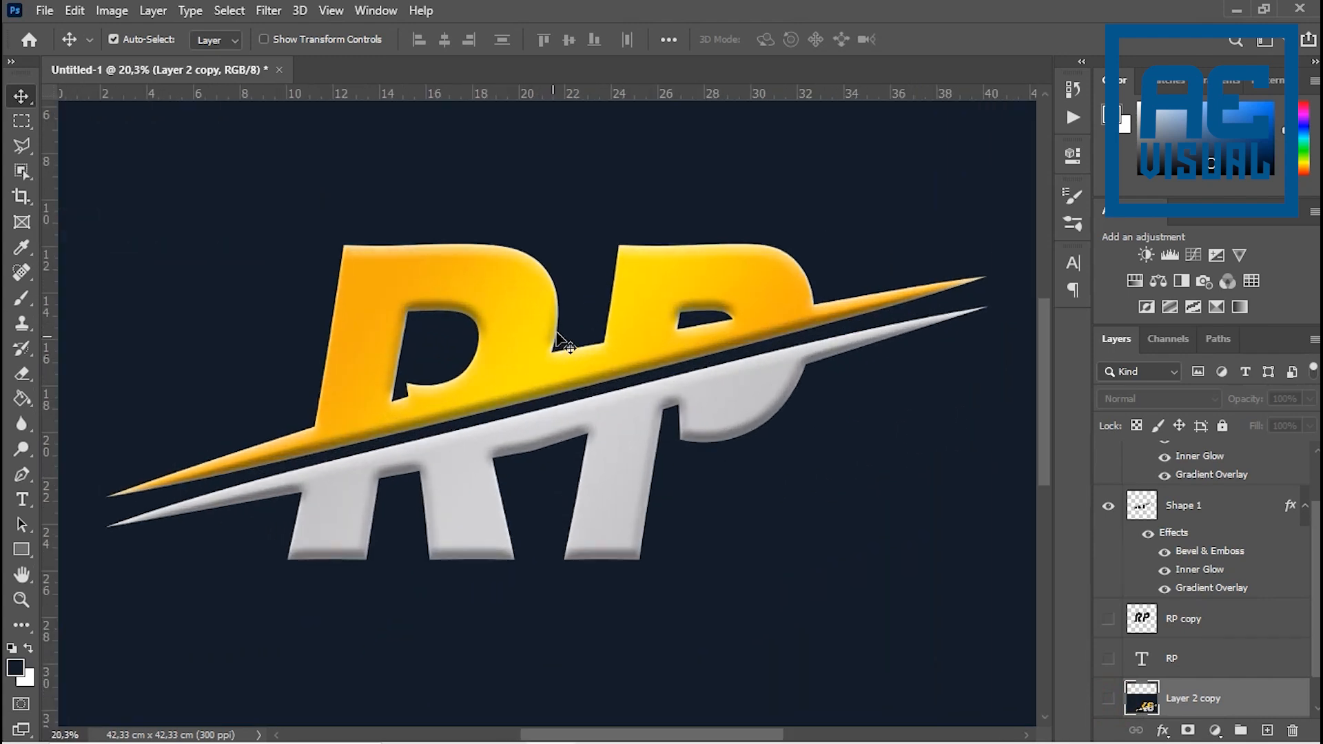
scroll(555, 335, down, 3)
scroll(581, 371, down, 1)
scroll(567, 361, up, 5)
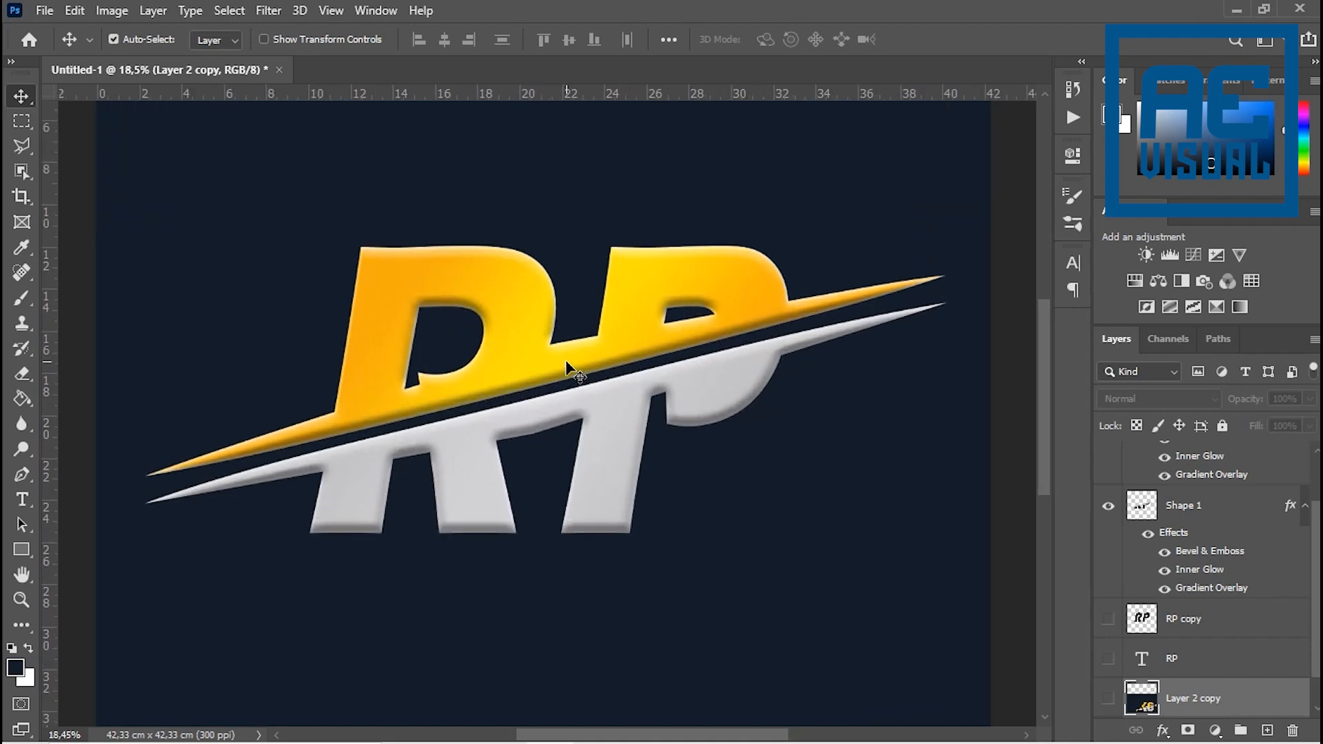
scroll(566, 360, down, 1)
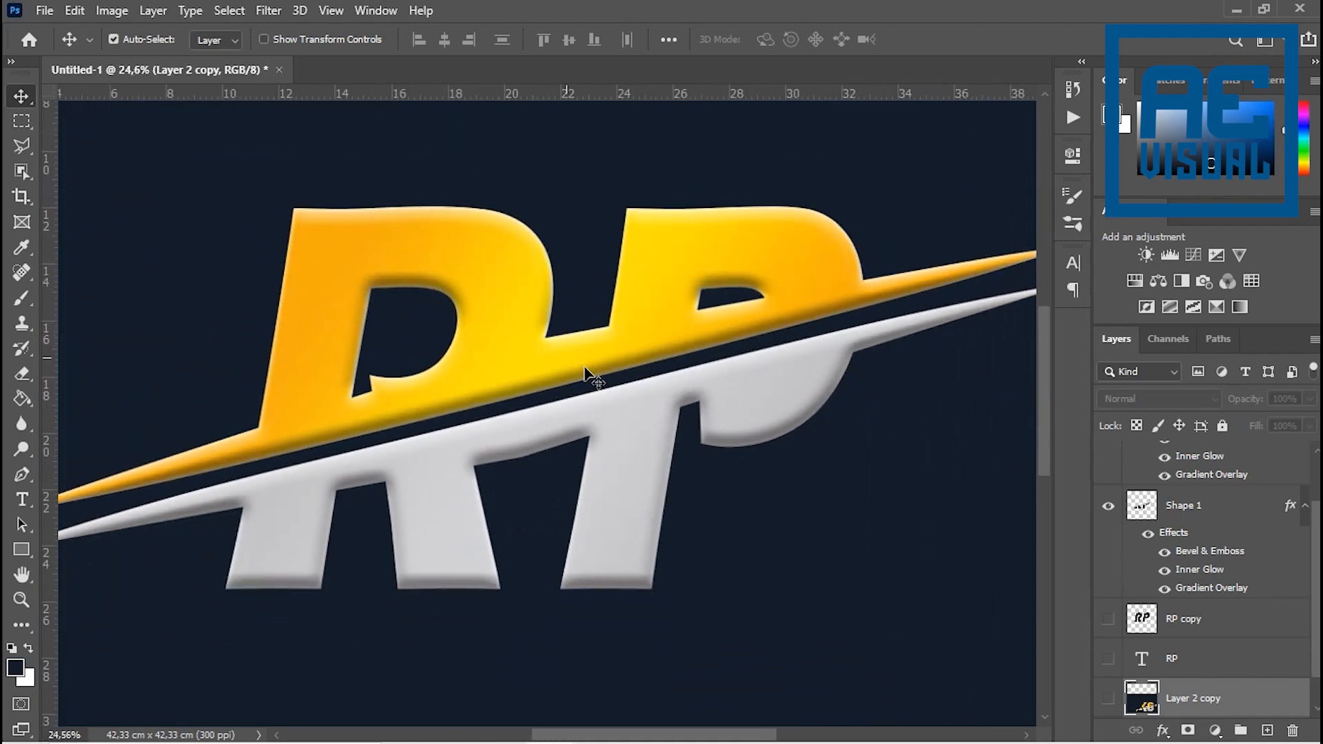
scroll(1148, 568, up, 2)
click(1183, 484)
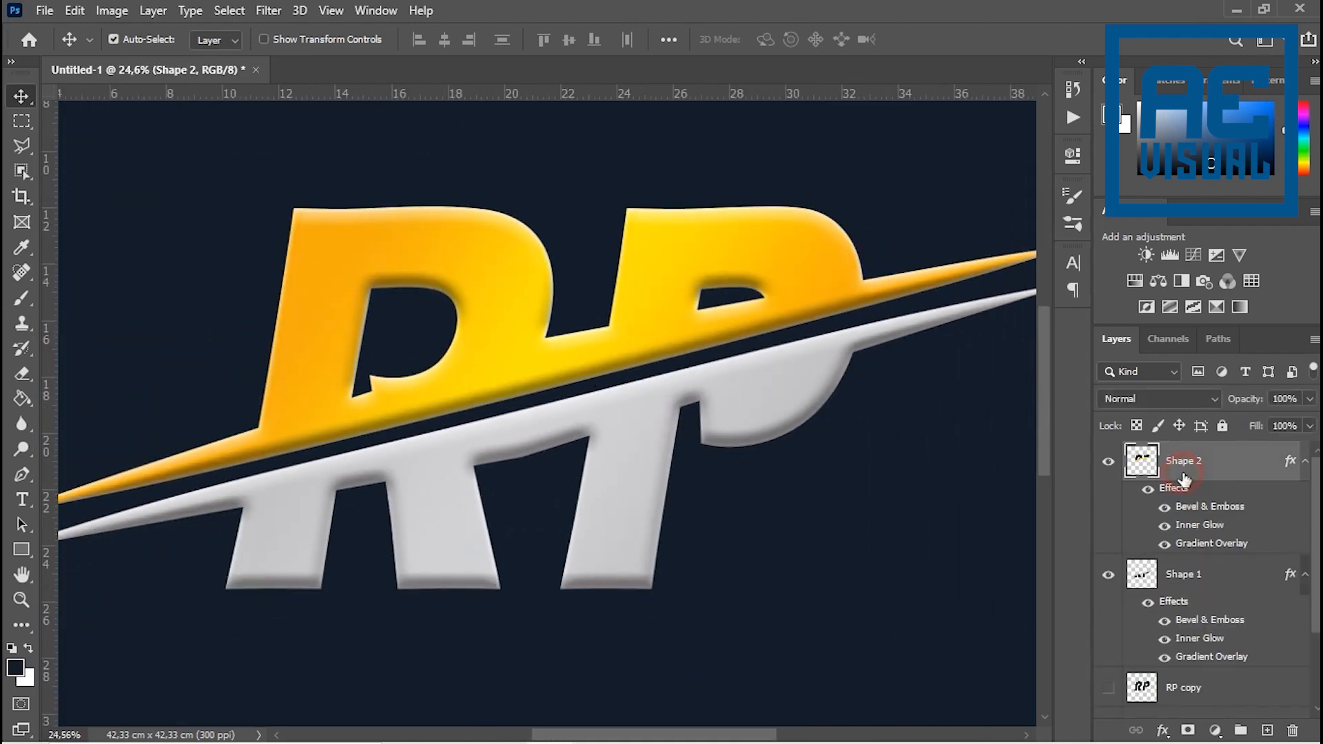
- Switch to Chrome and run a Google search for "TEKSTURE KAYU"
mouse_move(700, 741)
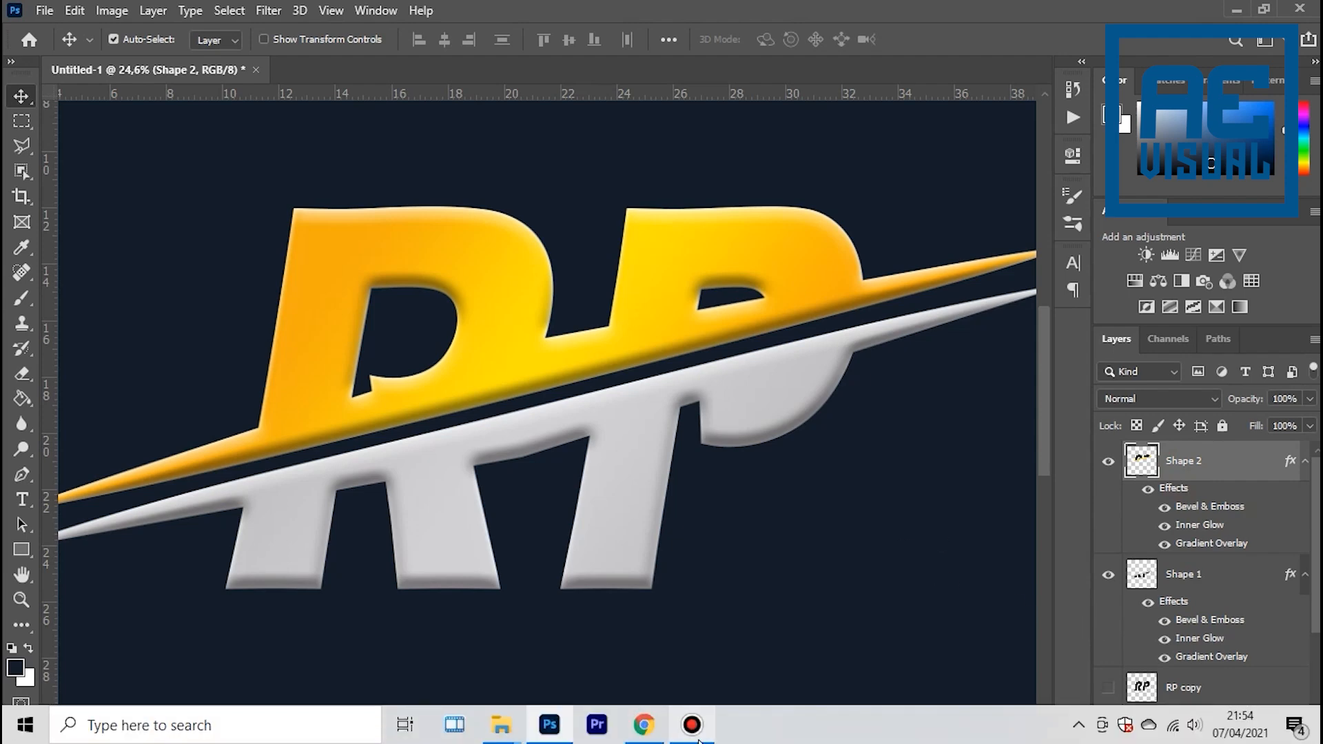
click(643, 724)
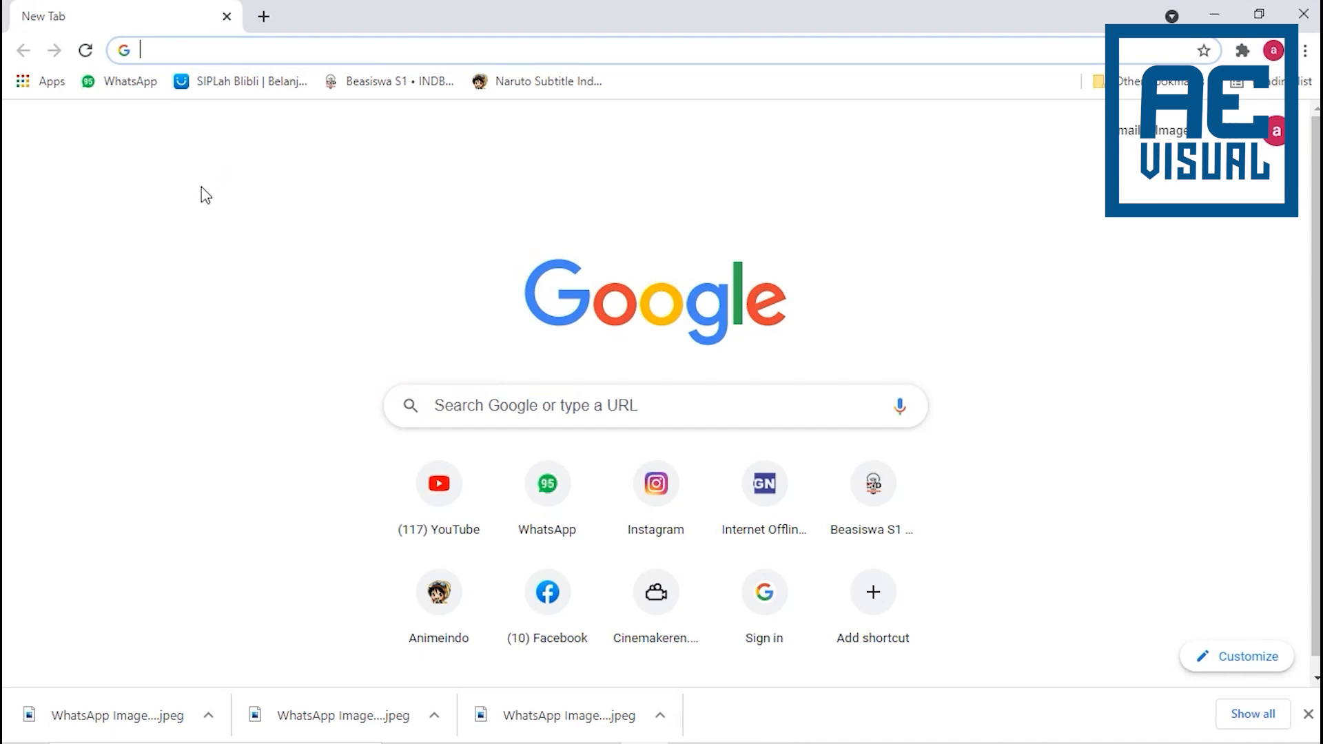
text(TEKSTURE)
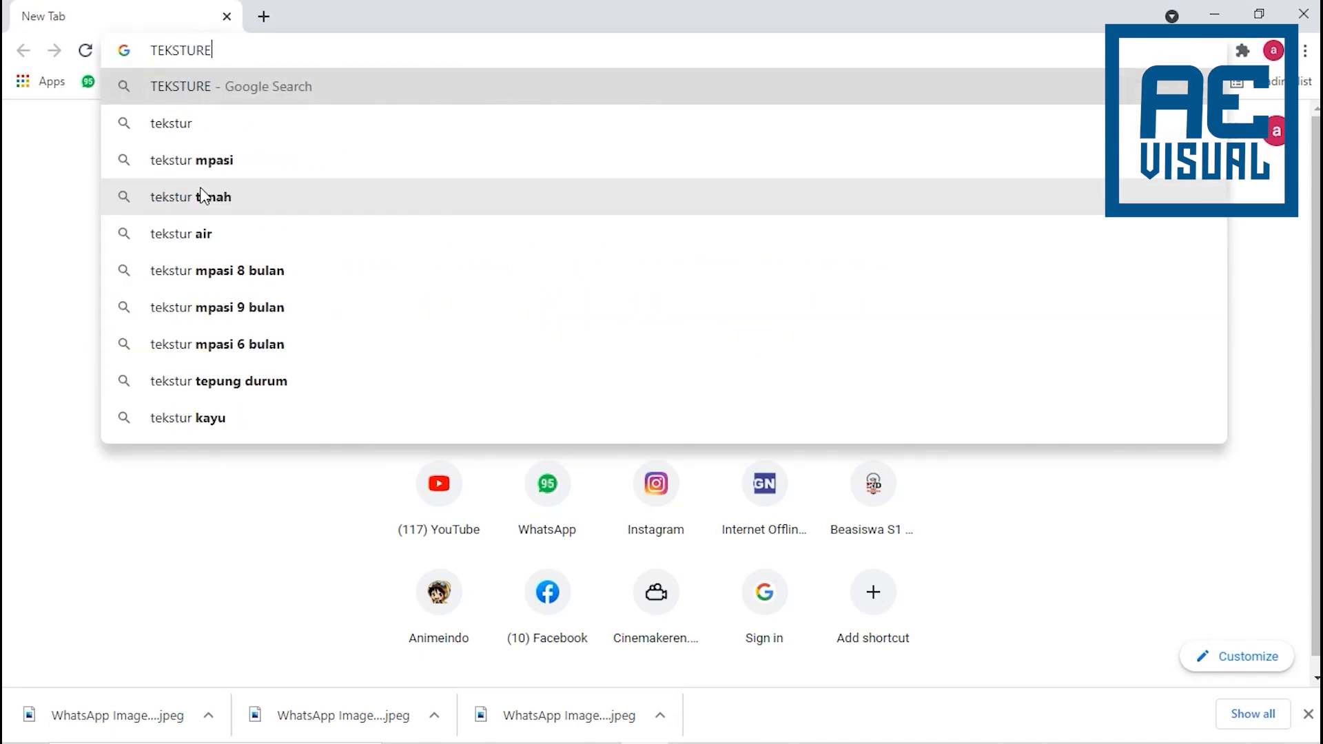
text( KATU)
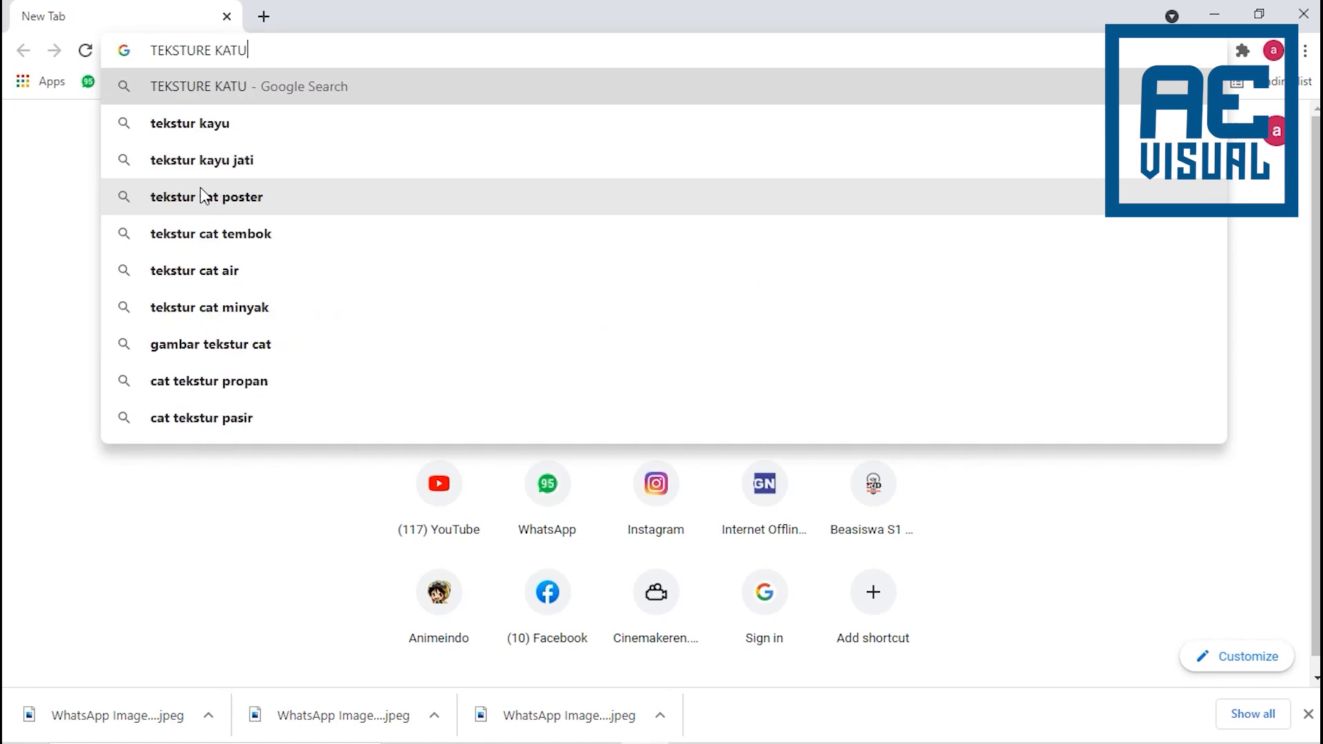
key(BackSpace)
key(BackSpace)
text(YU)
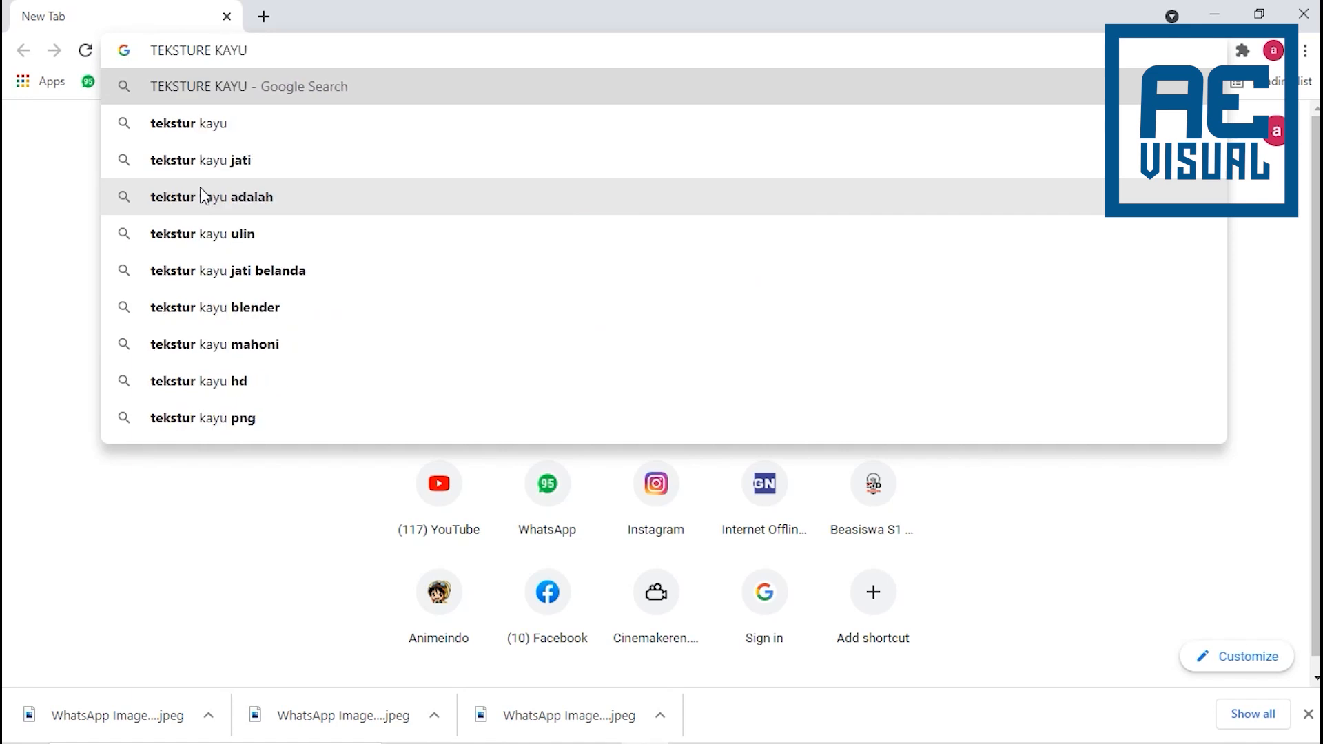
key(Return)
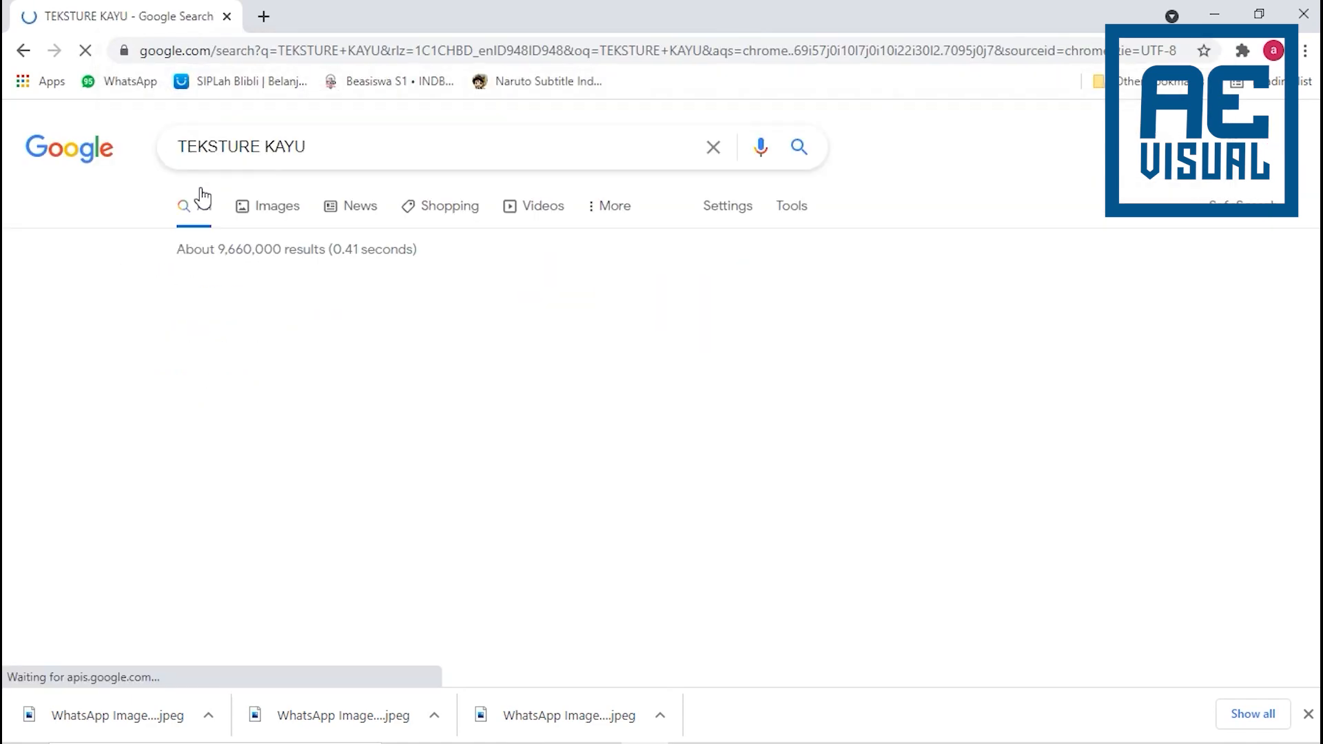
- Show the image results for the wood texture search and filter them to large size
click(265, 206)
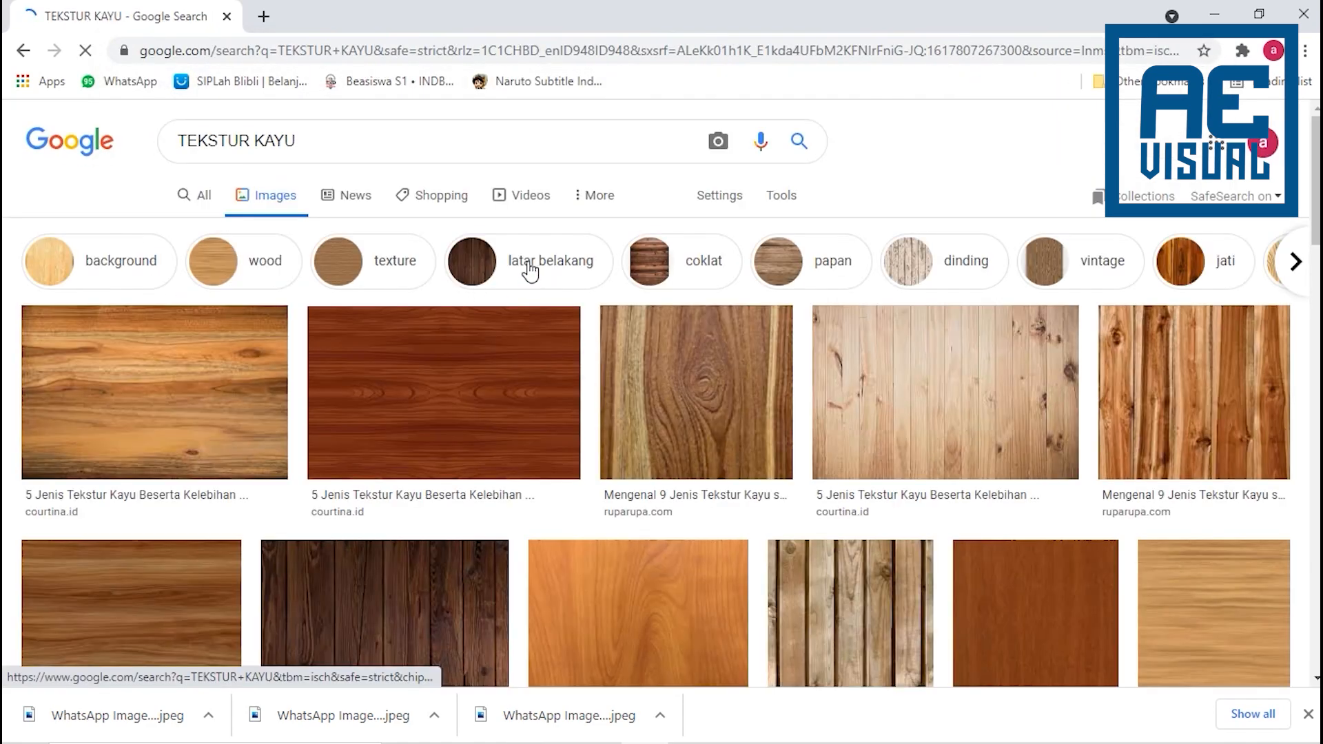
click(781, 197)
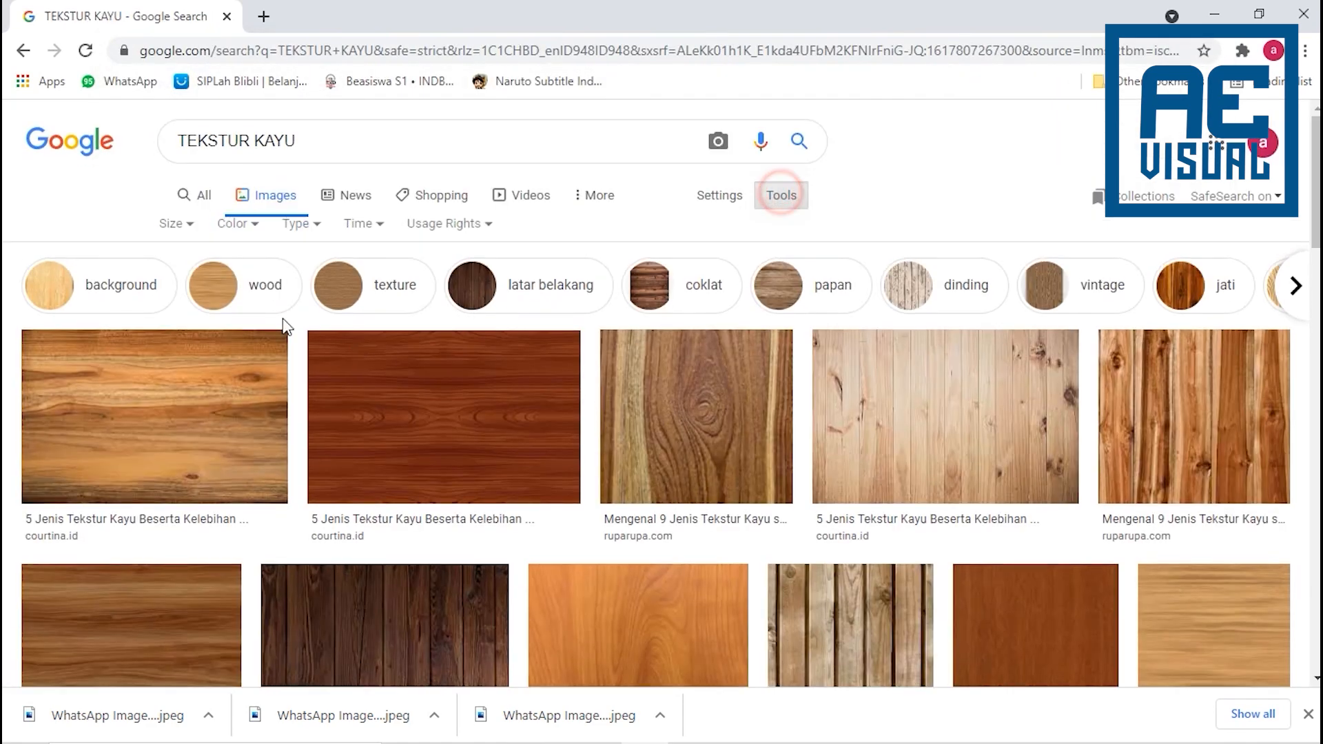
click(176, 230)
click(181, 297)
- Browse the wood textures and open the full-size "Cara Membuat Tekstur Kayu Dengan Photoshop" image on its own page
scroll(497, 463, down, 3)
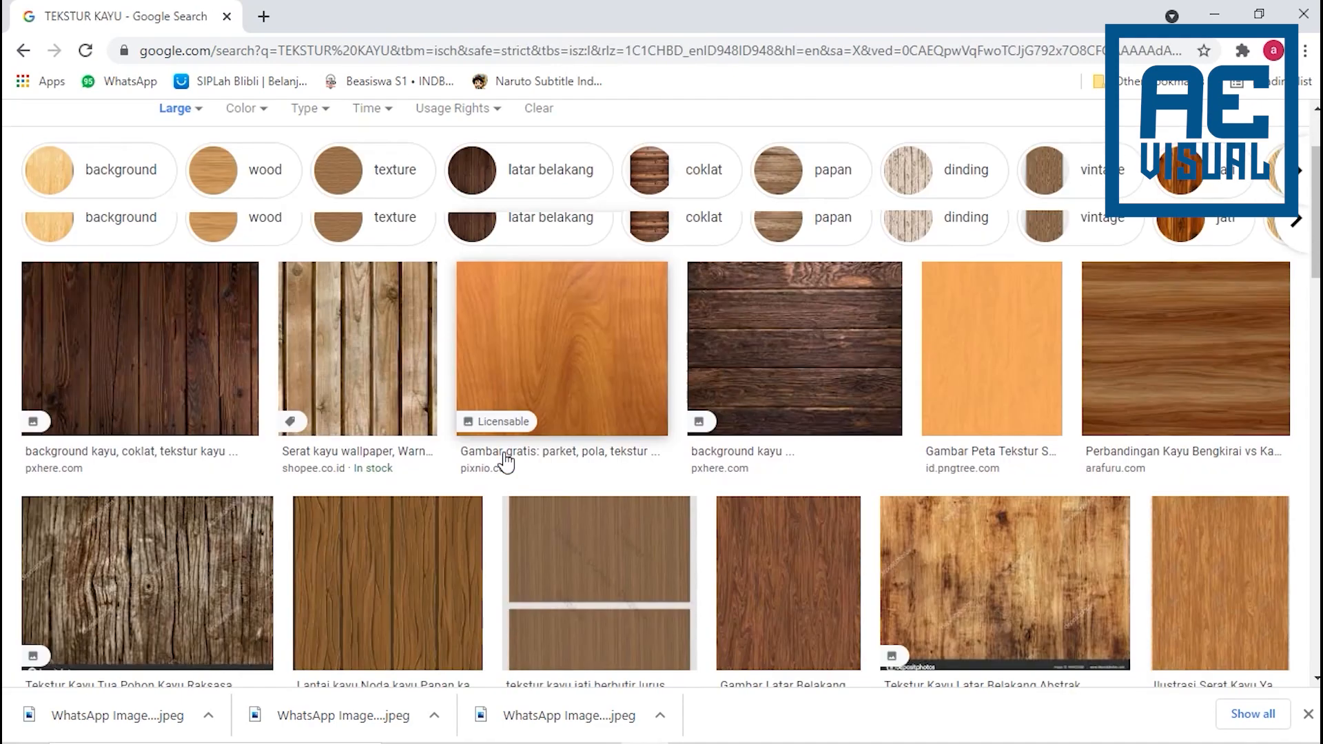
scroll(517, 463, up, 1)
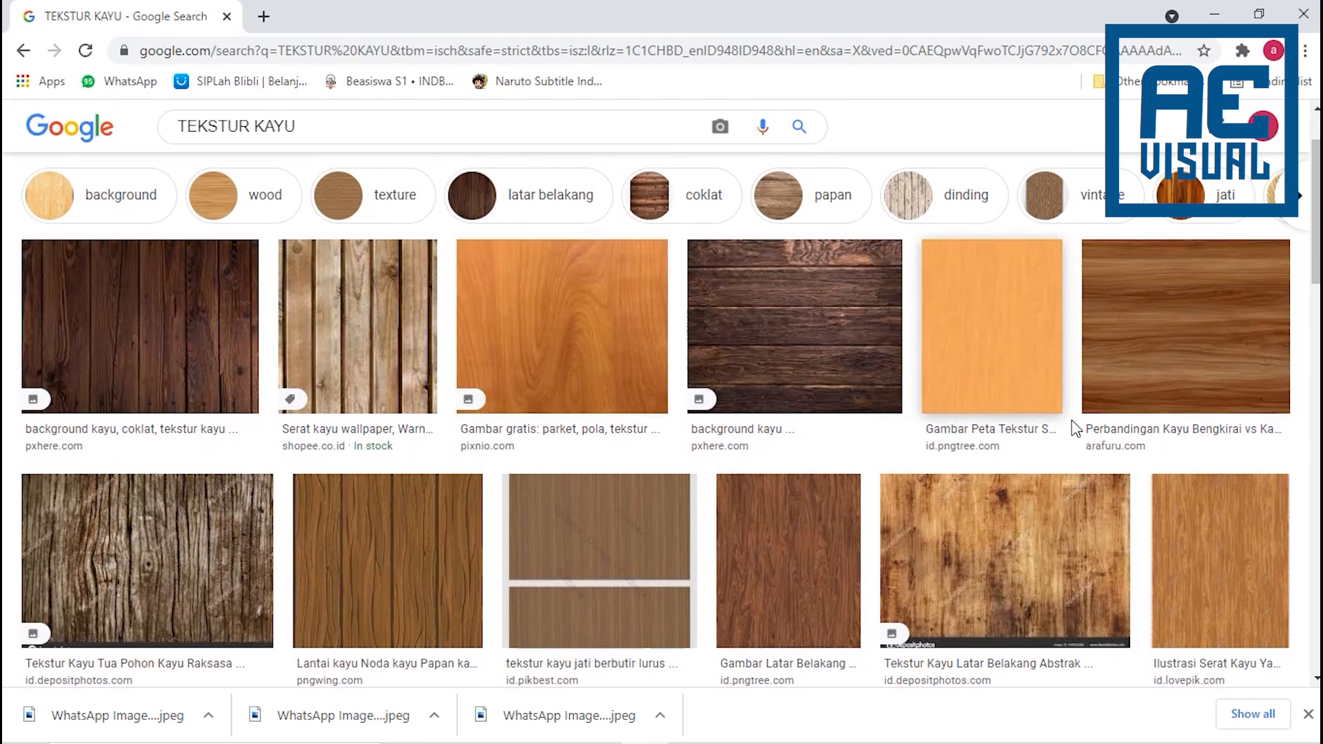
scroll(805, 378, down, 3)
scroll(805, 377, down, 4)
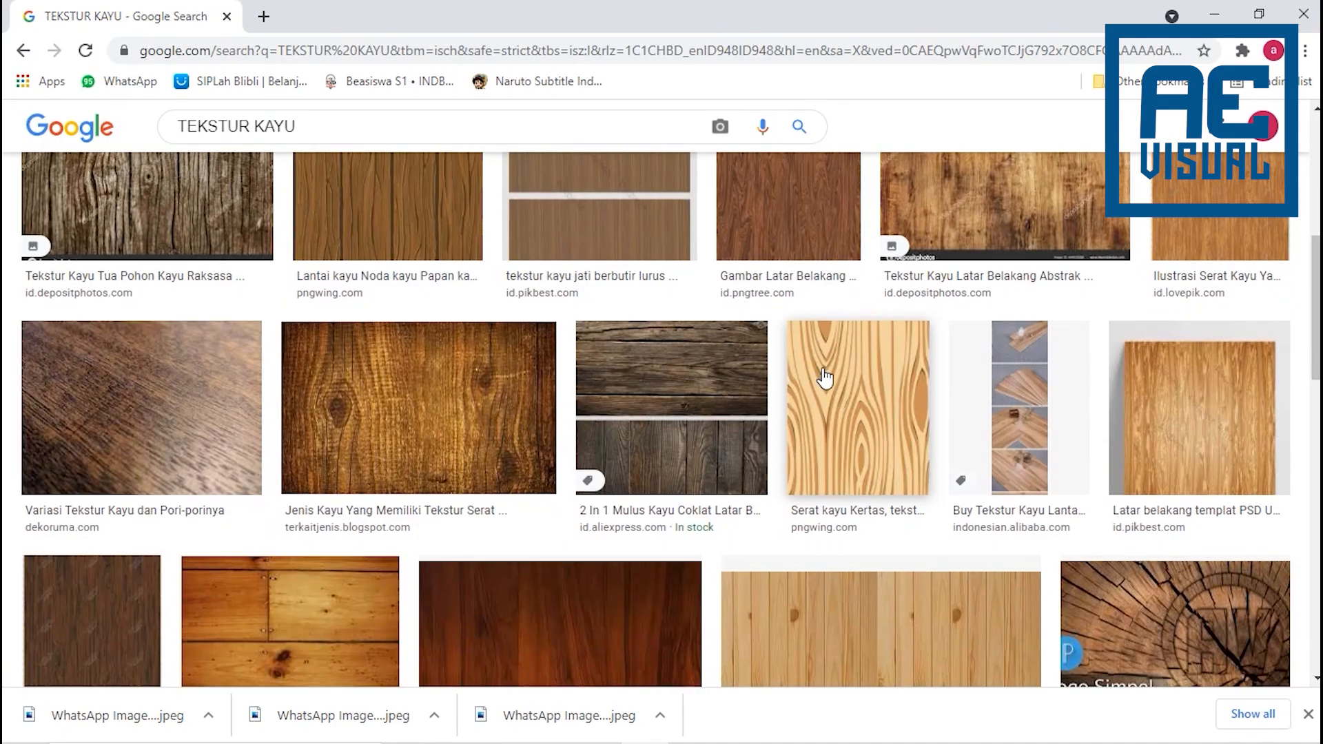
scroll(827, 378, down, 8)
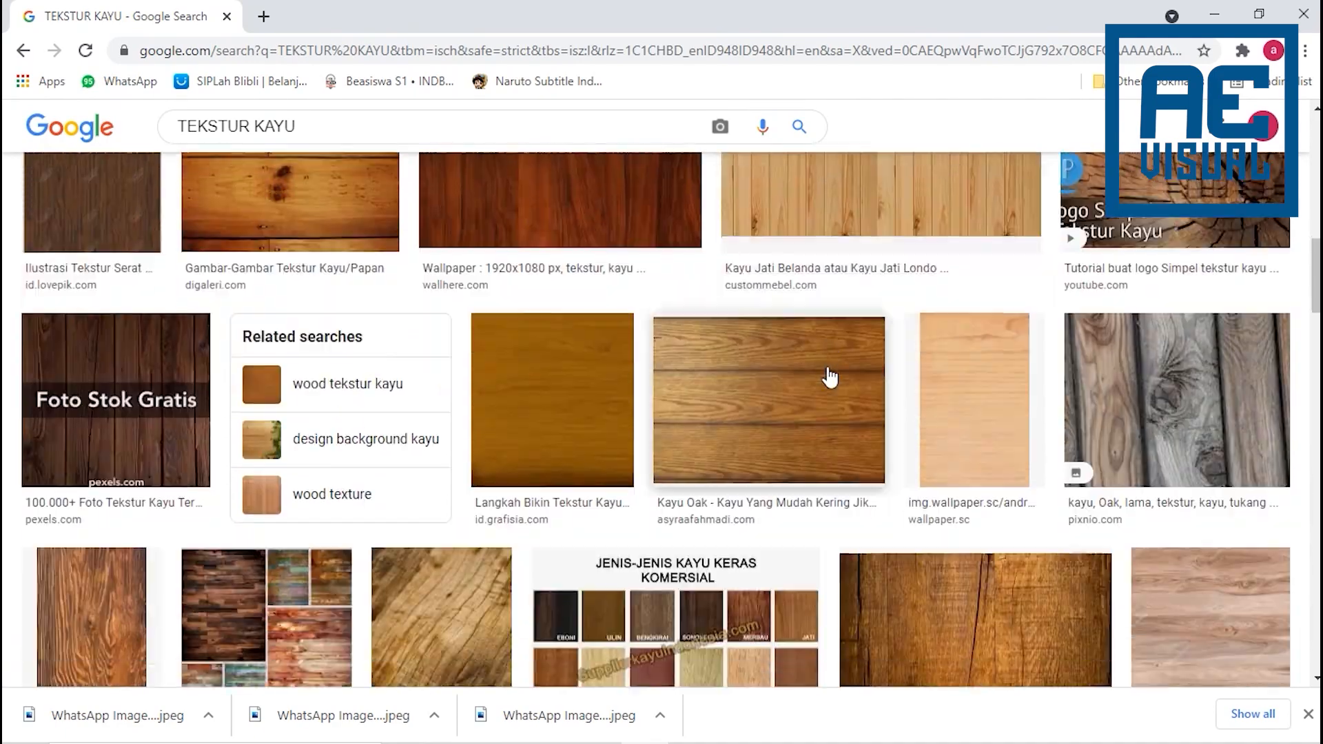
scroll(831, 372, down, 3)
scroll(834, 379, up, 4)
scroll(835, 379, down, 3)
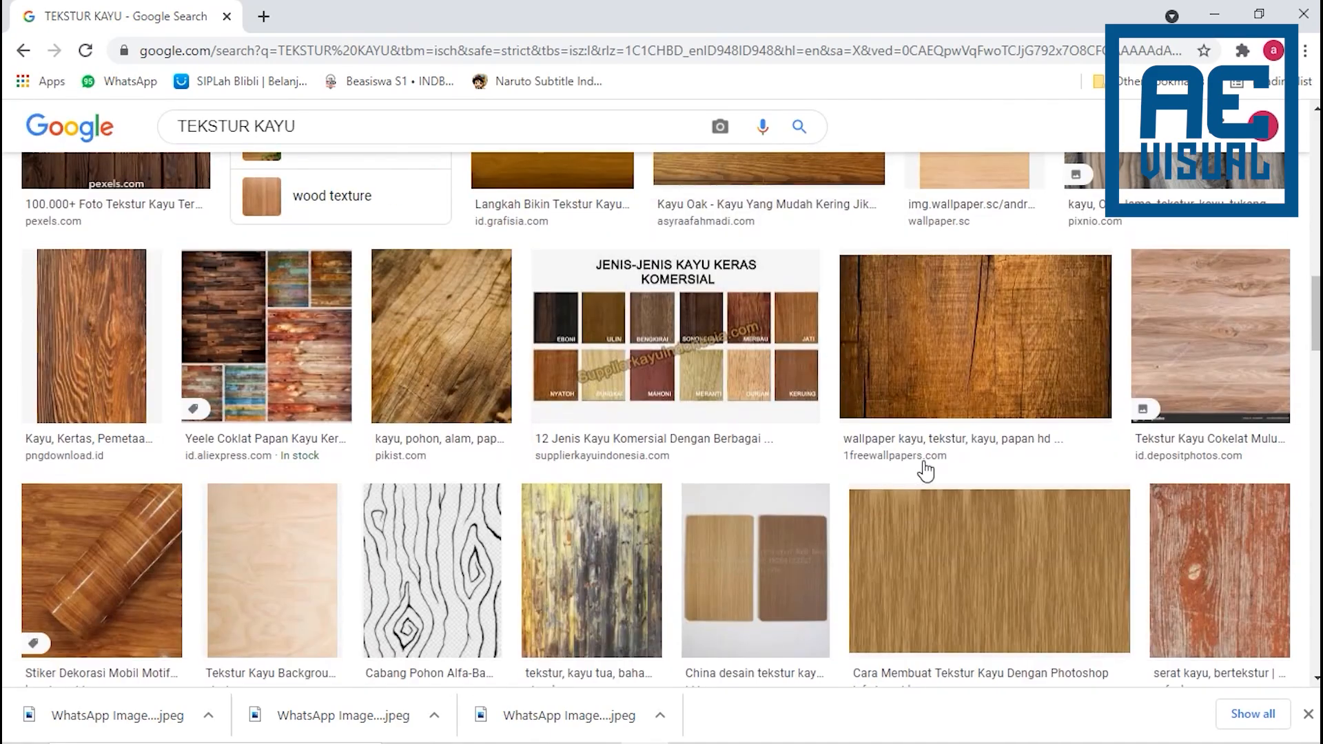
click(997, 575)
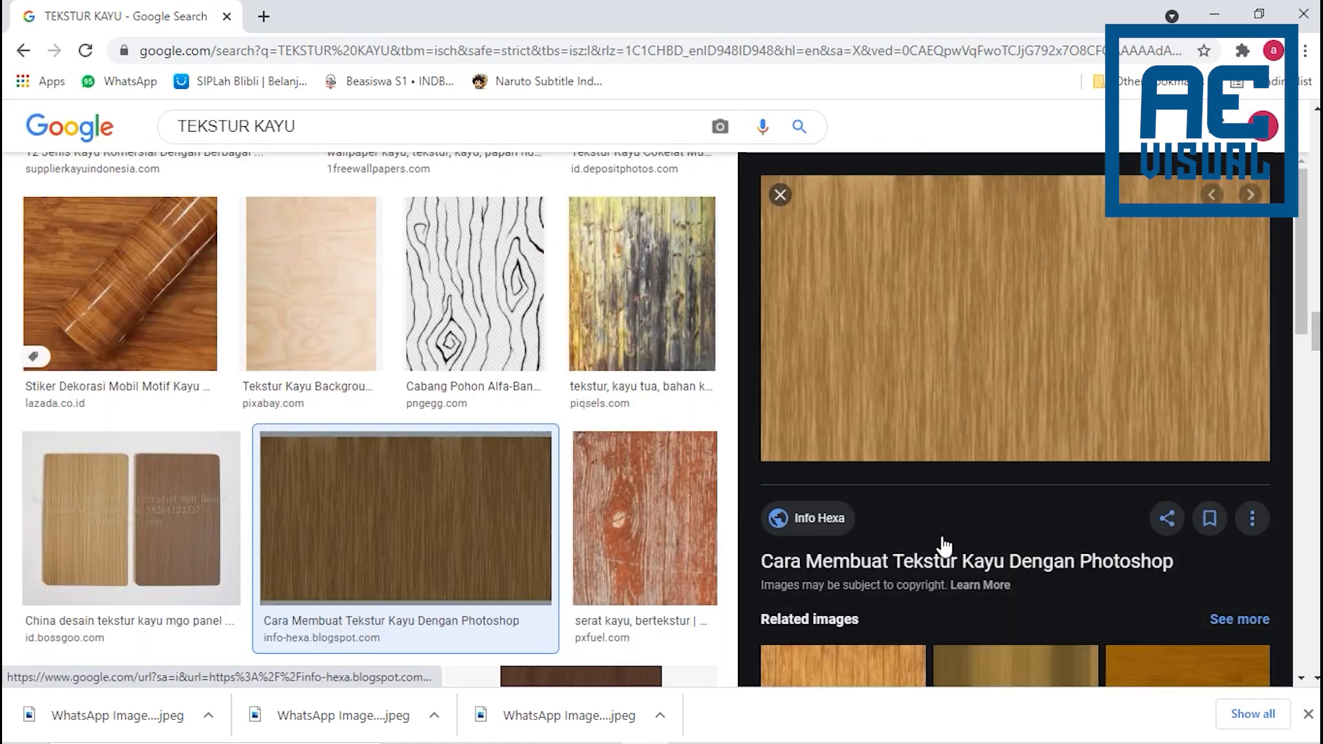
right_click(936, 317)
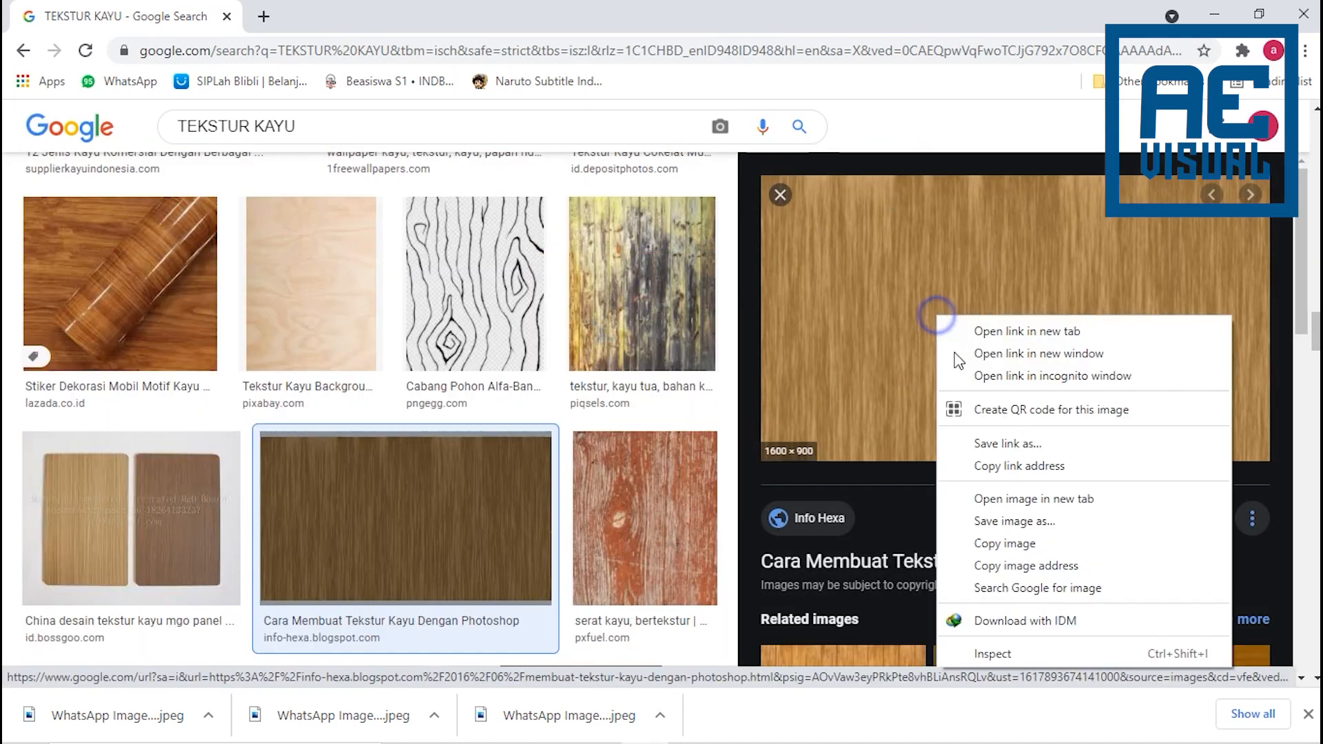
click(998, 496)
click(342, 15)
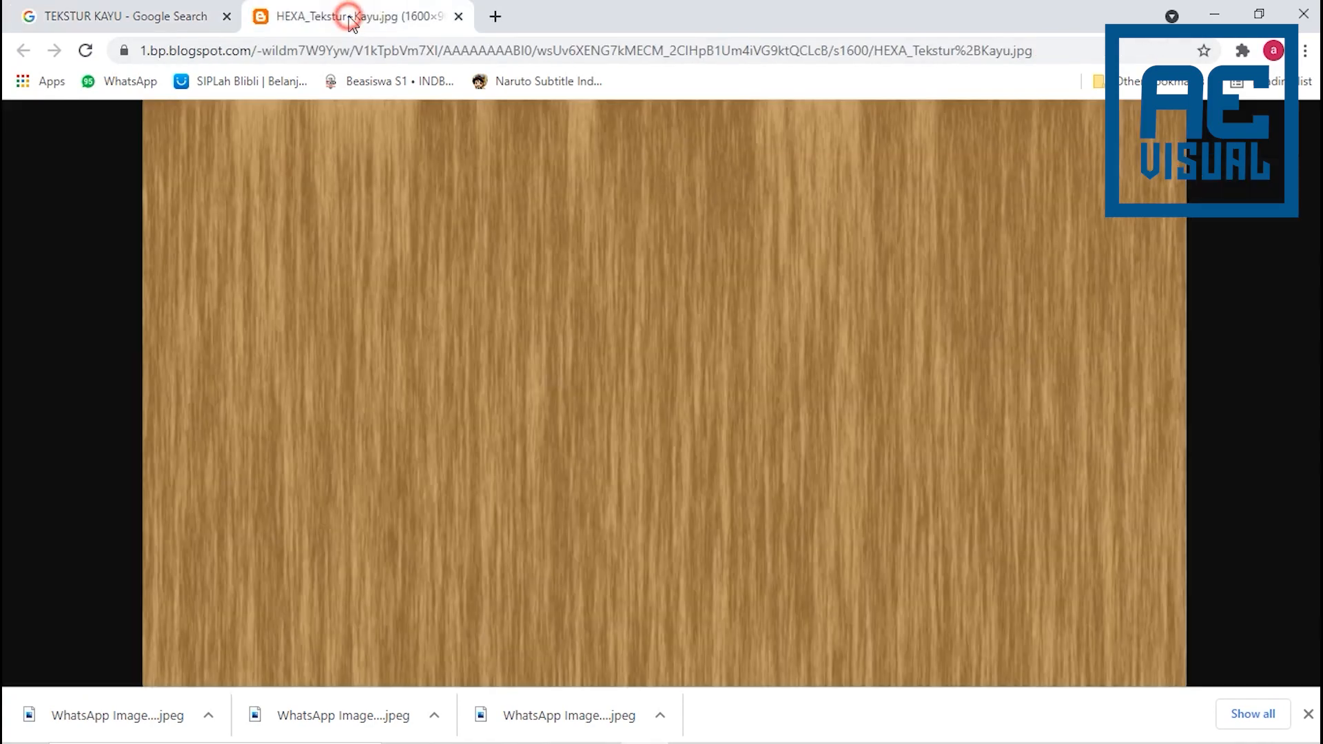
- Save the wood texture image as HEXA_Tekstur Kayu in JPEG format in the SEGITIGA EKSPOSURE folder
click(625, 385)
click(628, 382)
right_click(636, 350)
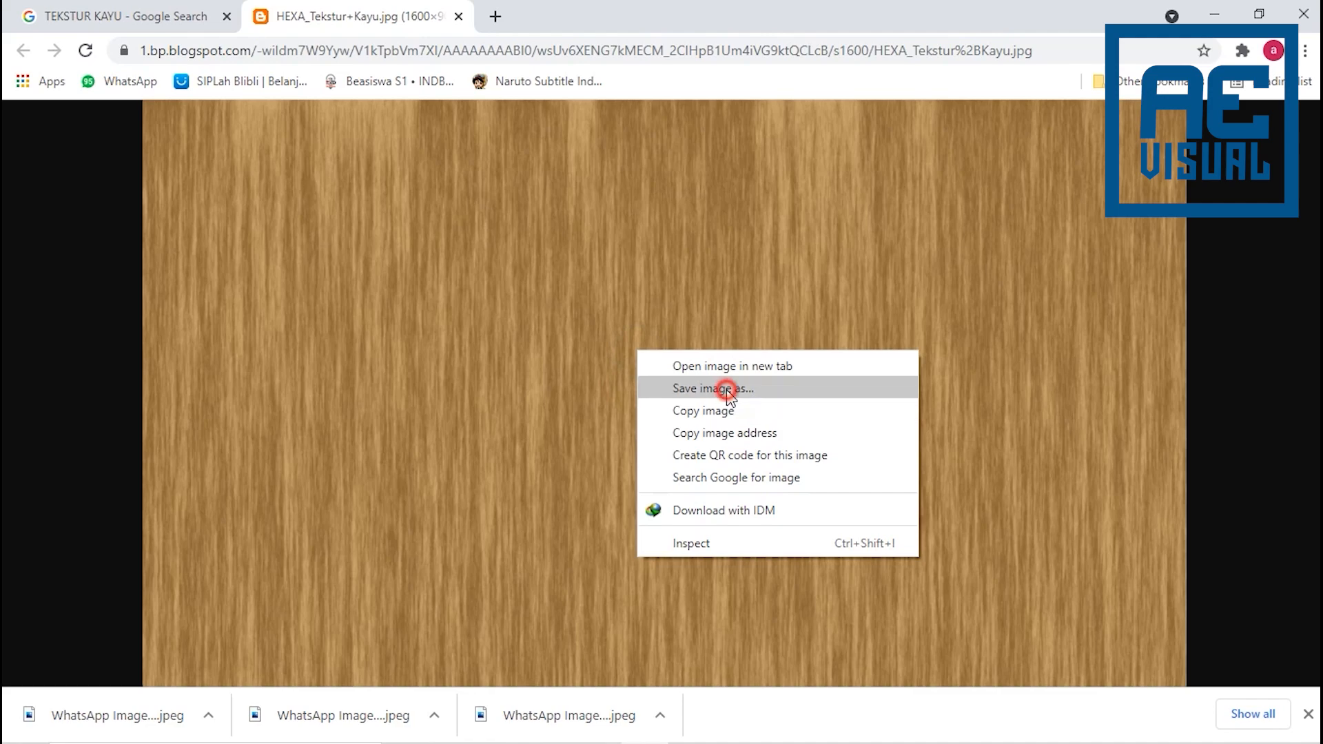
click(725, 388)
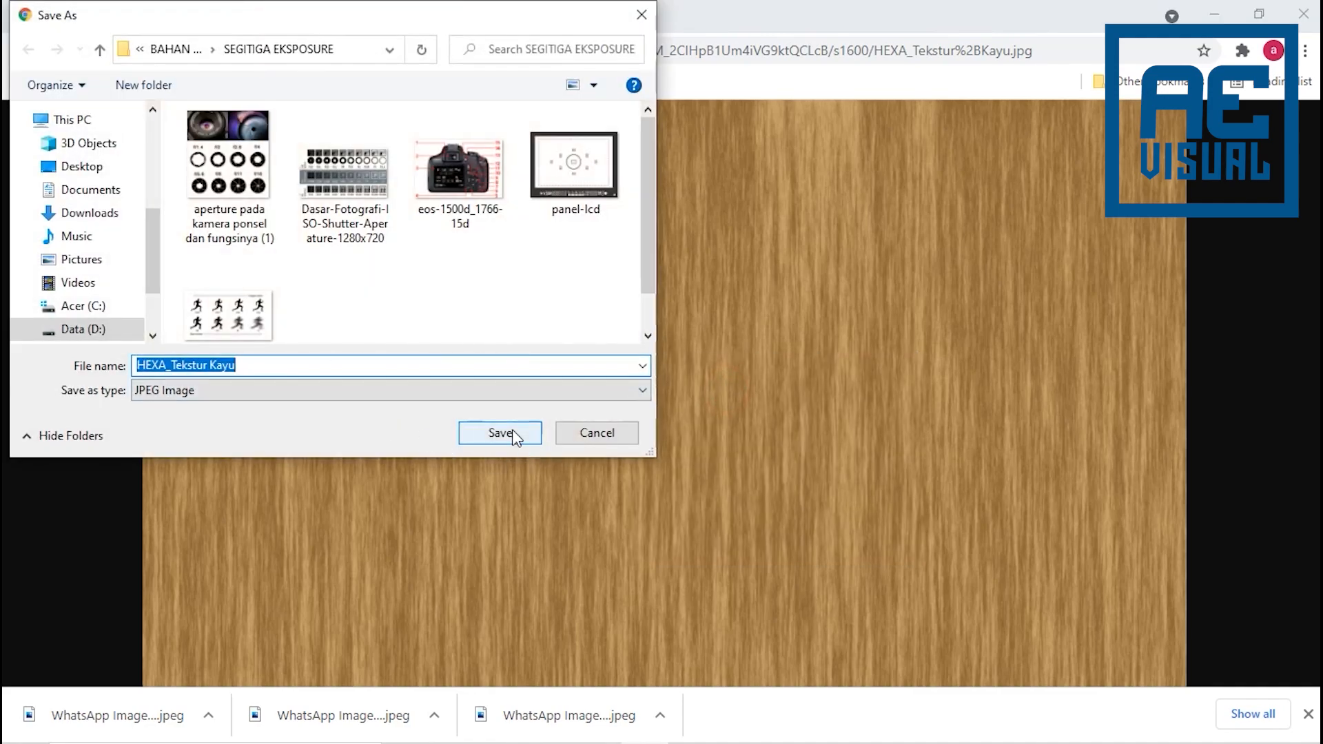
click(511, 429)
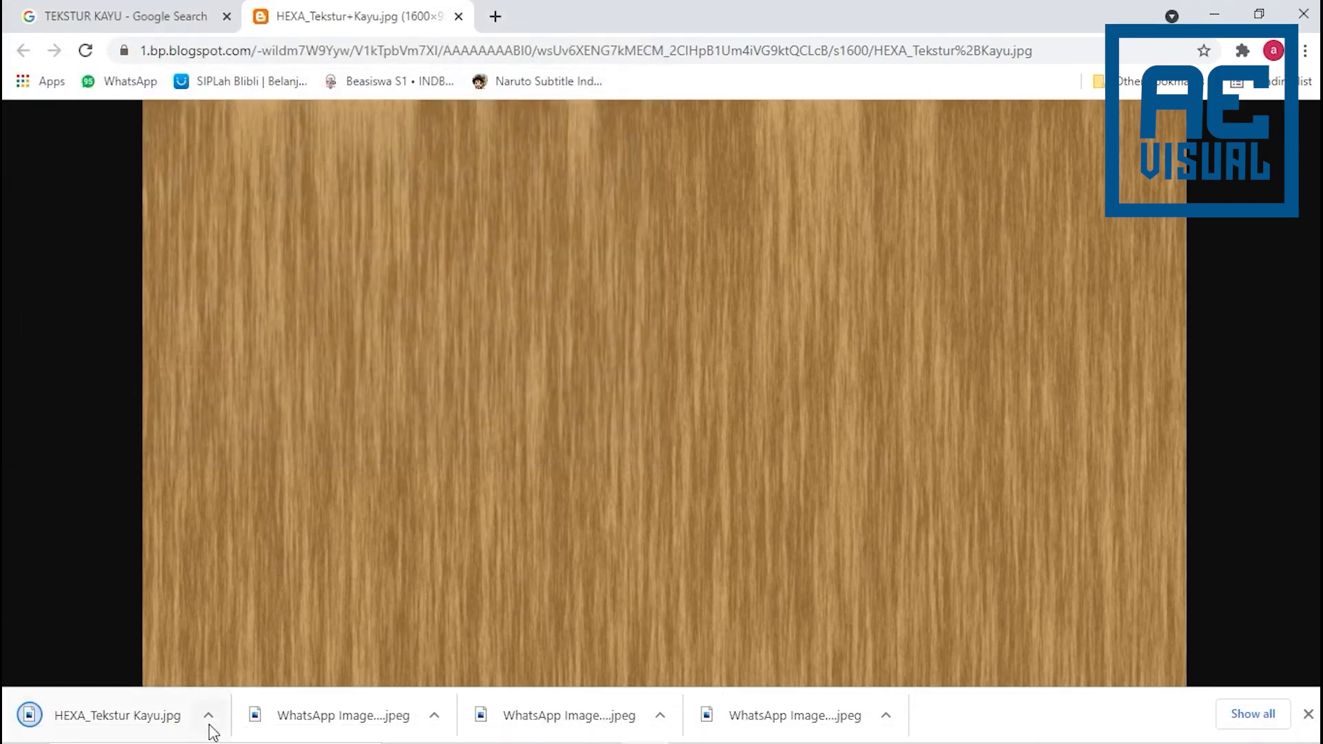
- Locate the downloaded HEXA_Tekstur Kayu.jpg in its folder and open it in Photoshop as a separate document
click(208, 716)
click(247, 655)
drag(624, 172, 336, 67)
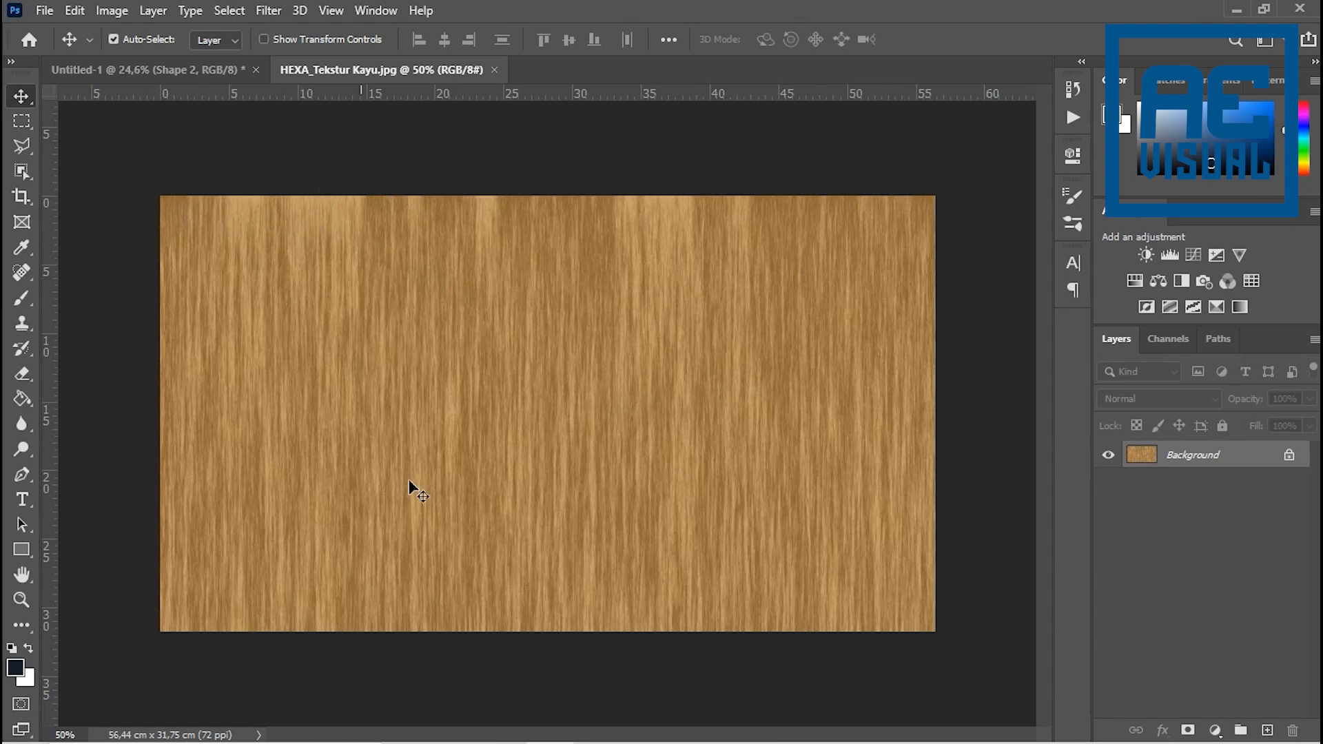
- Rotate the wood texture image 90° clockwise so that its grain runs horizontally
click(112, 11)
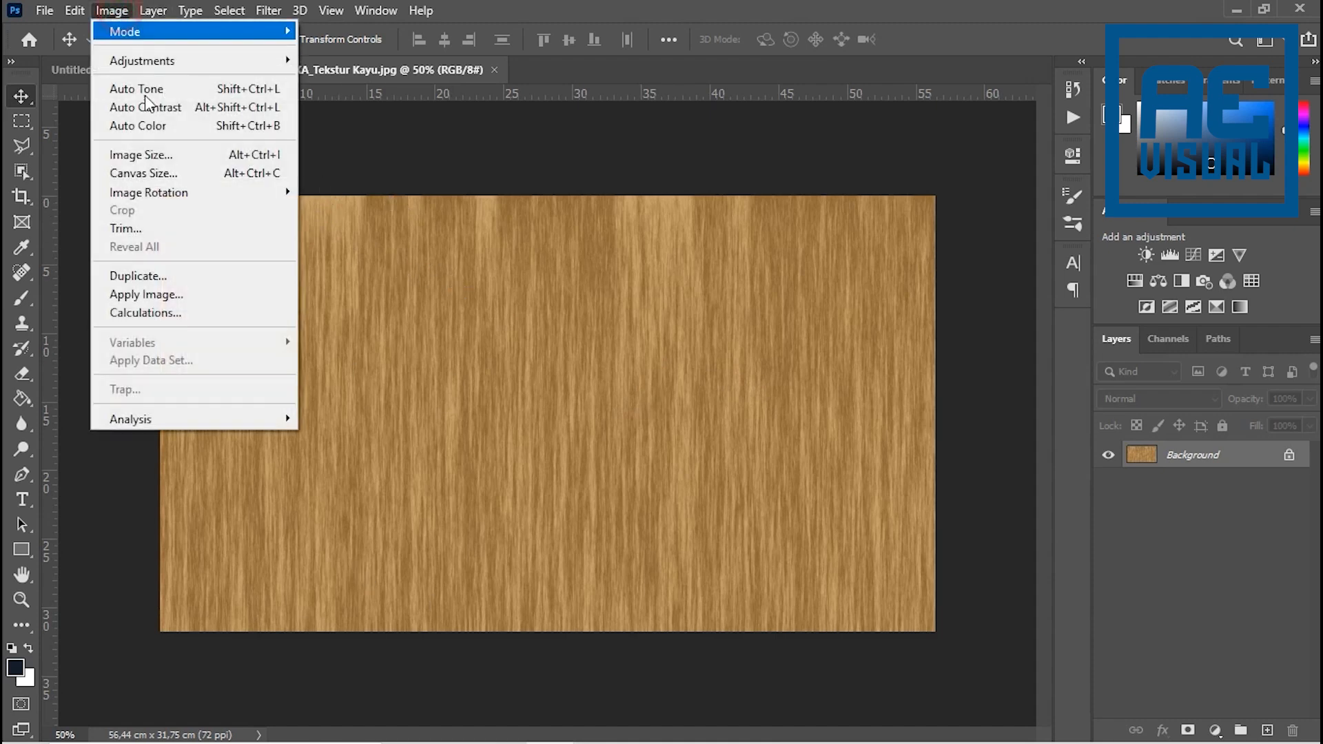
click(147, 192)
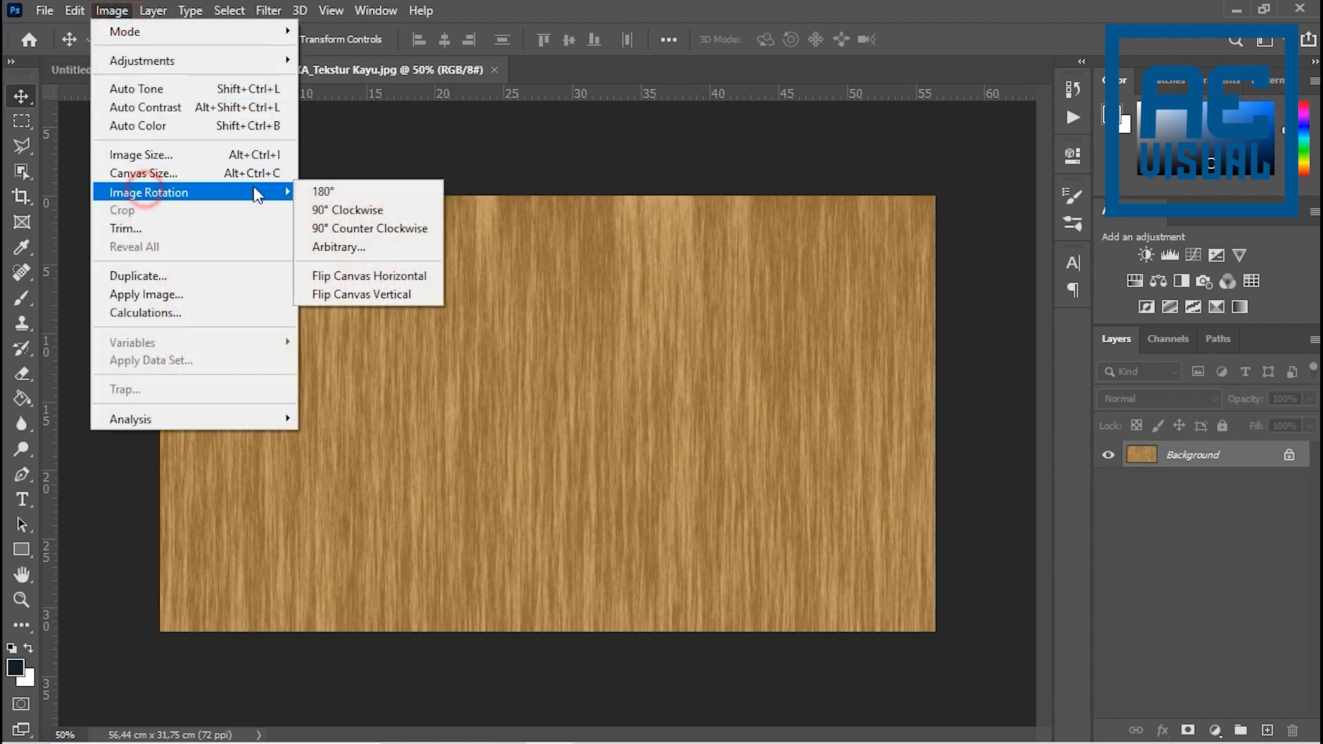
click(387, 212)
key(ctrl+0)
scroll(562, 386, up, 9)
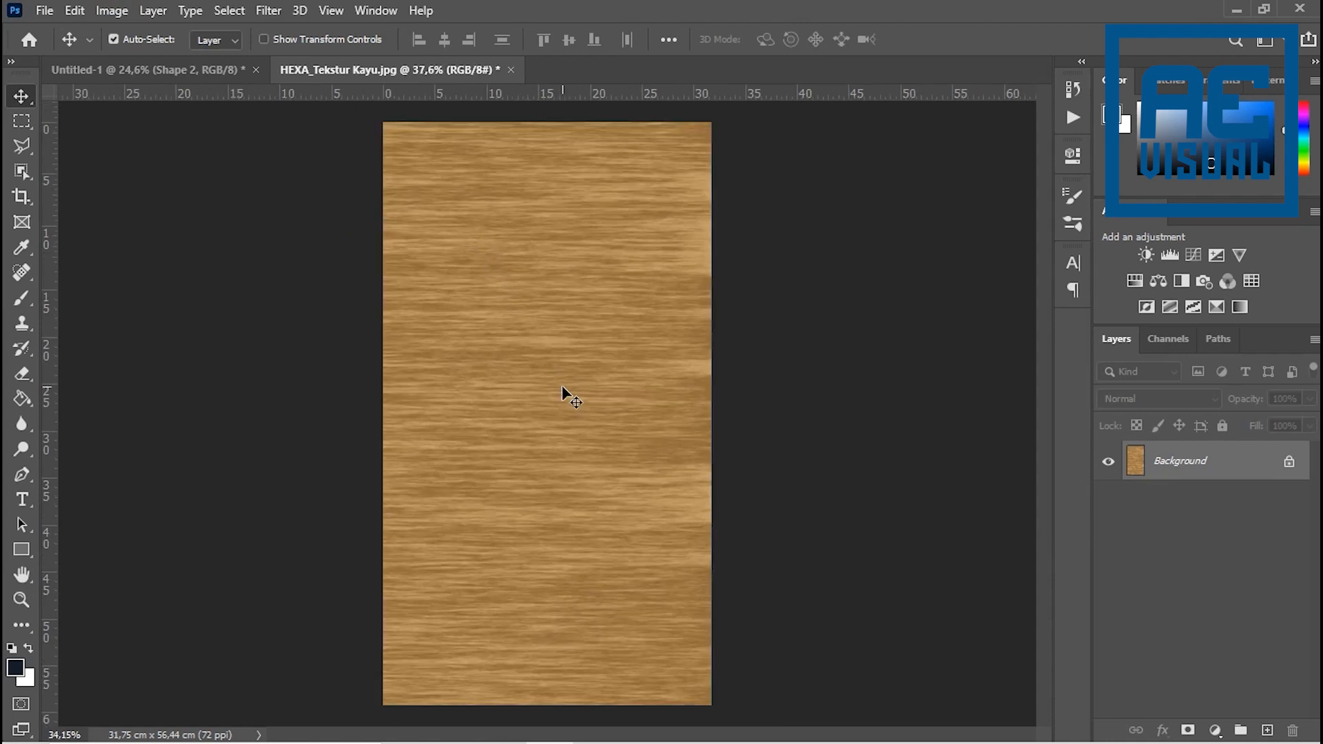
scroll(557, 350, down, 10)
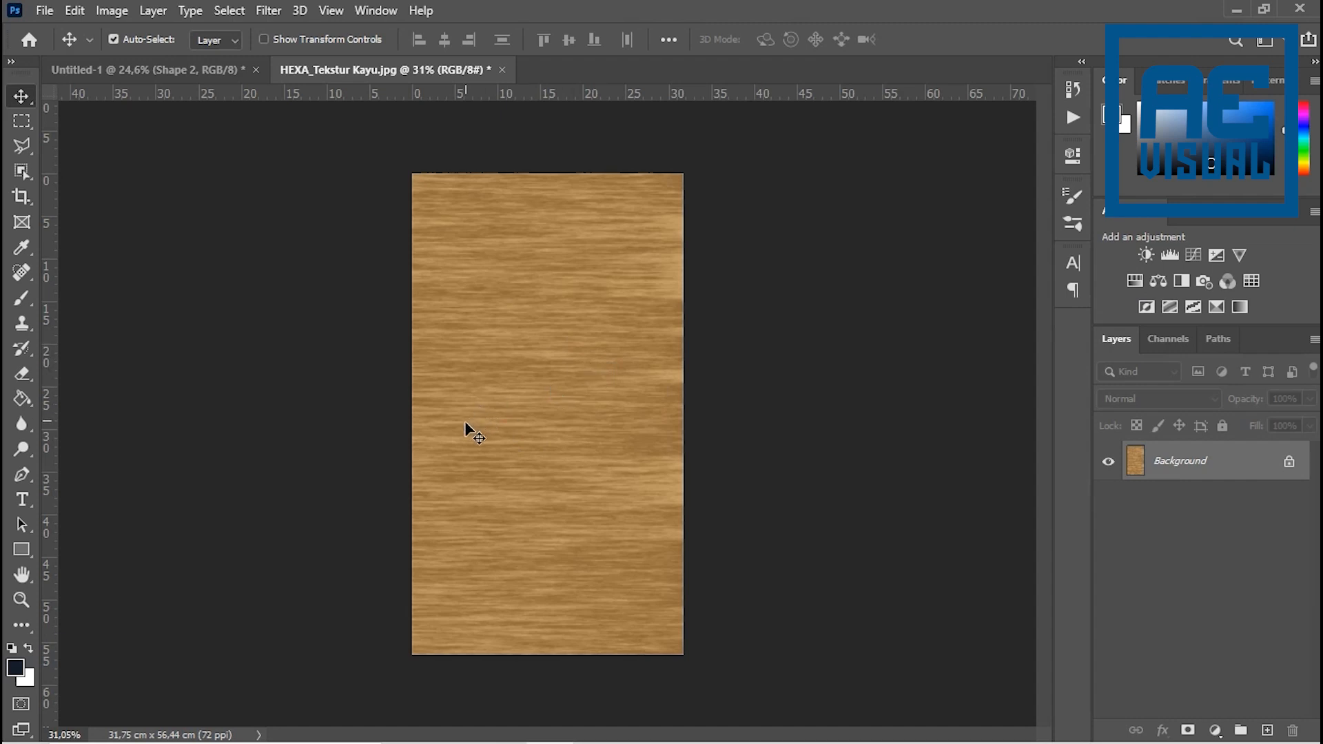
- Fully desaturate the wood texture to grey with a Hue/Saturation adjustment
key(ctrl+u)
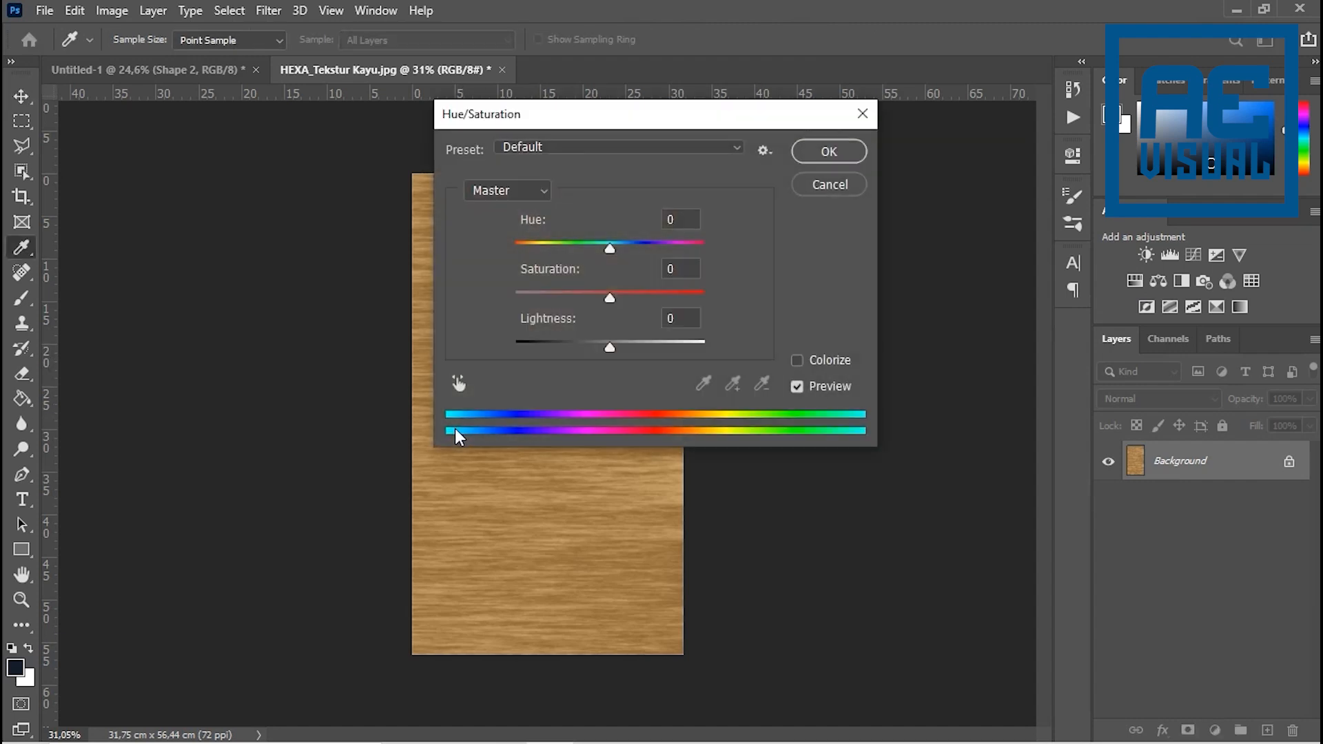
drag(587, 122, 857, 201)
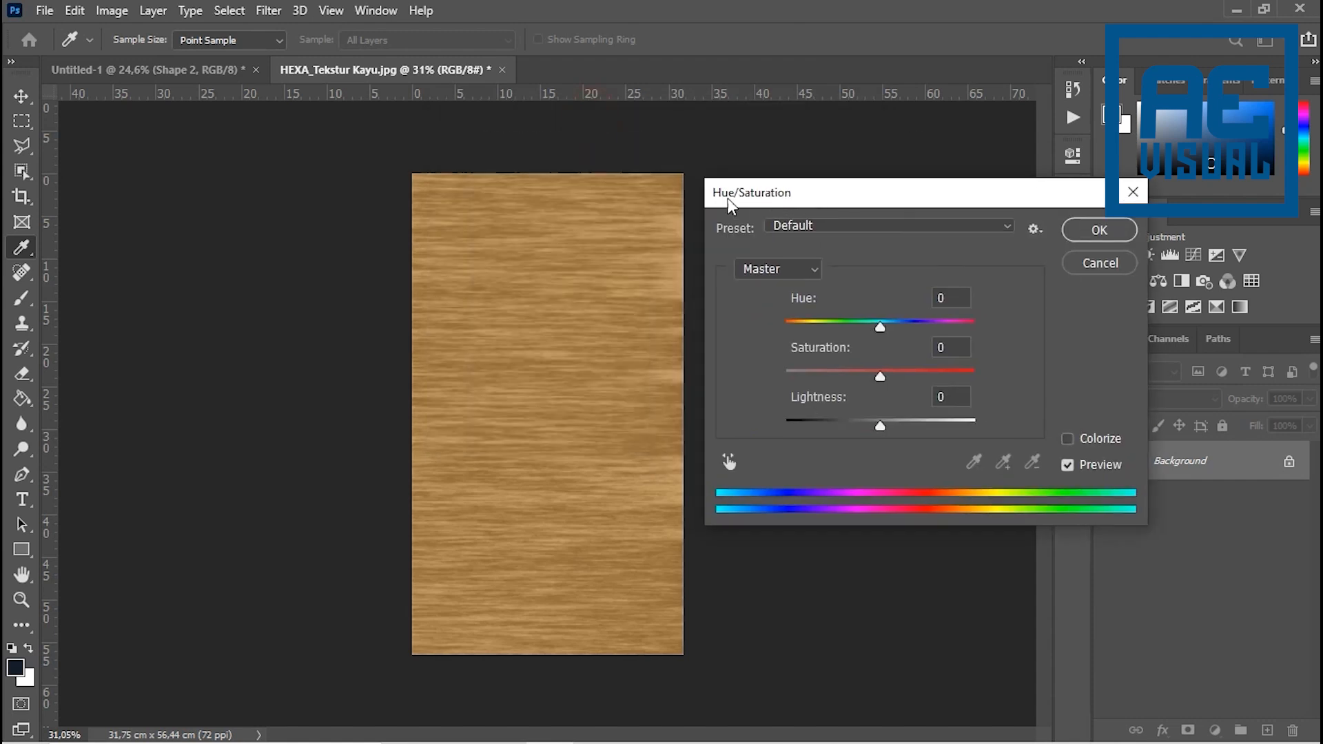
drag(882, 379, 685, 384)
click(1114, 236)
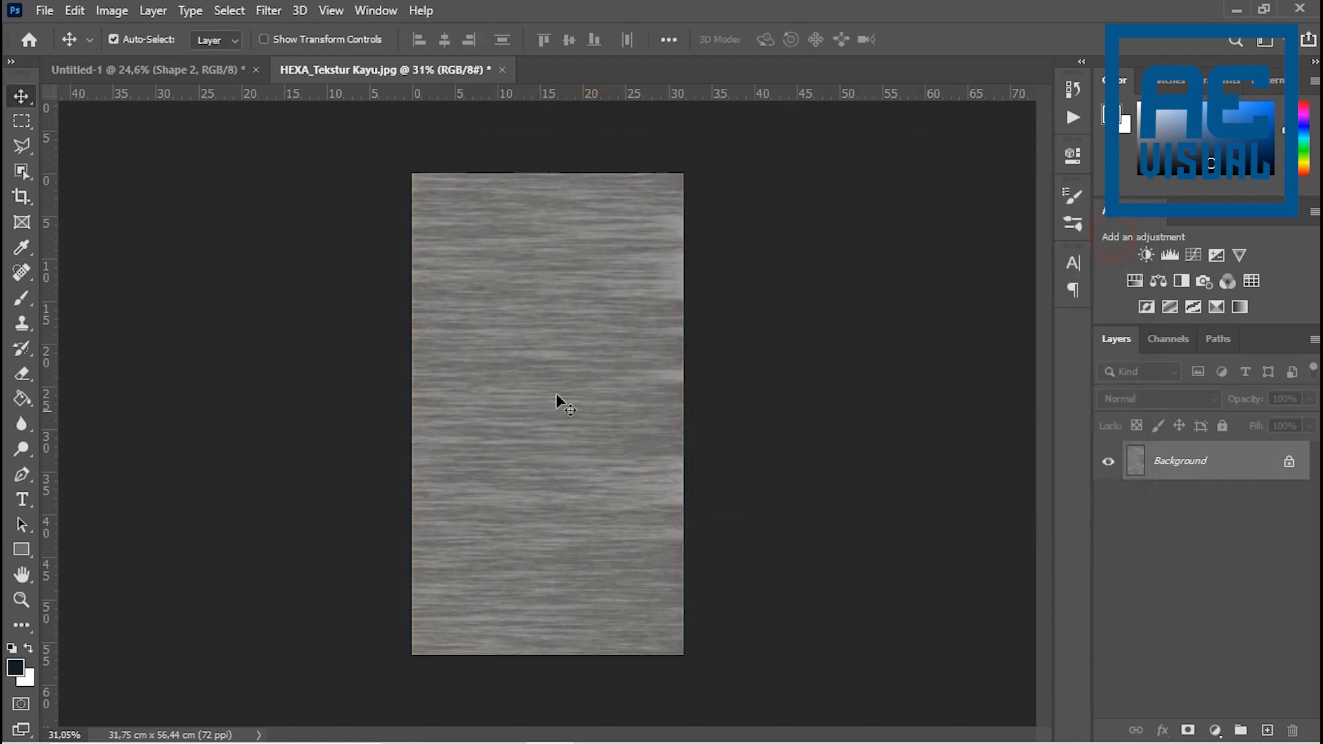
- Bring the grey texture into the Untitled-1 logo document and scale it to about 599% so it covers the whole canvas
drag(540, 330, 233, 80)
drag(564, 309, 485, 357)
key(ctrl+t)
drag(534, 409, 978, 724)
drag(563, 548, 583, 532)
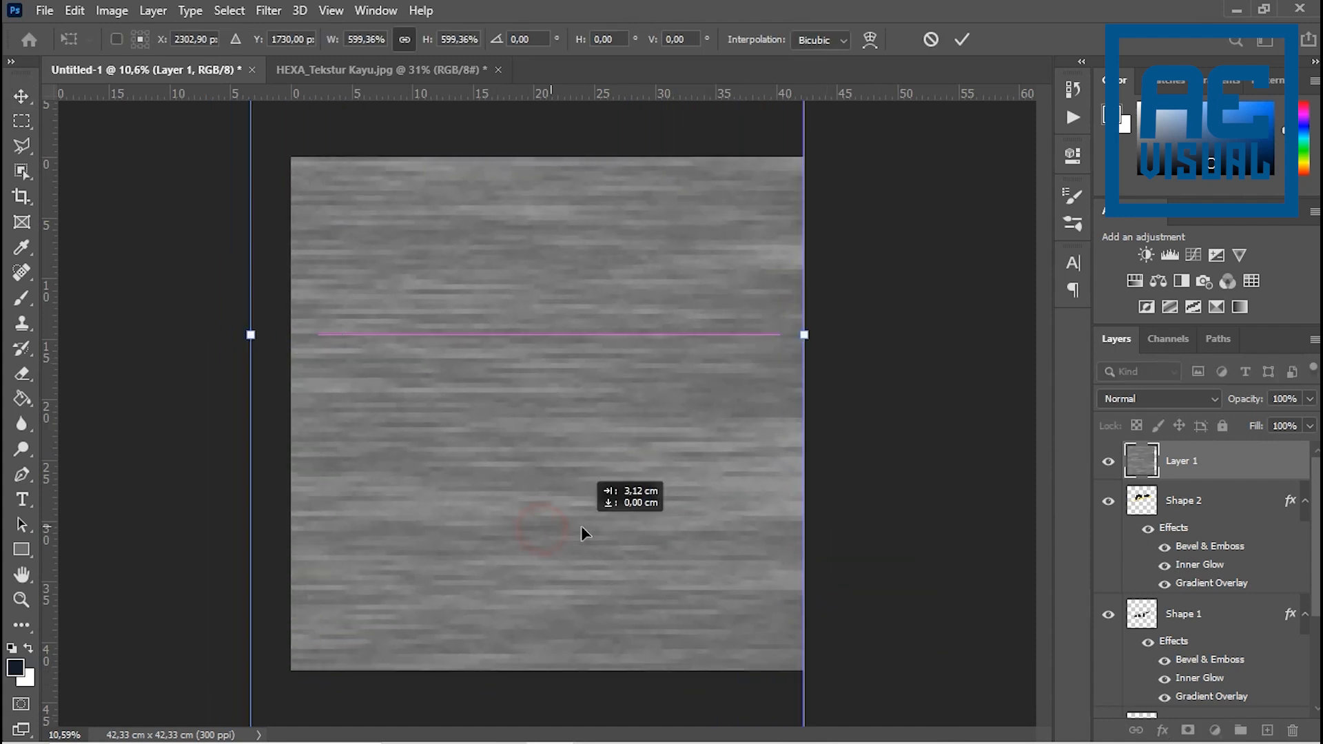
click(961, 40)
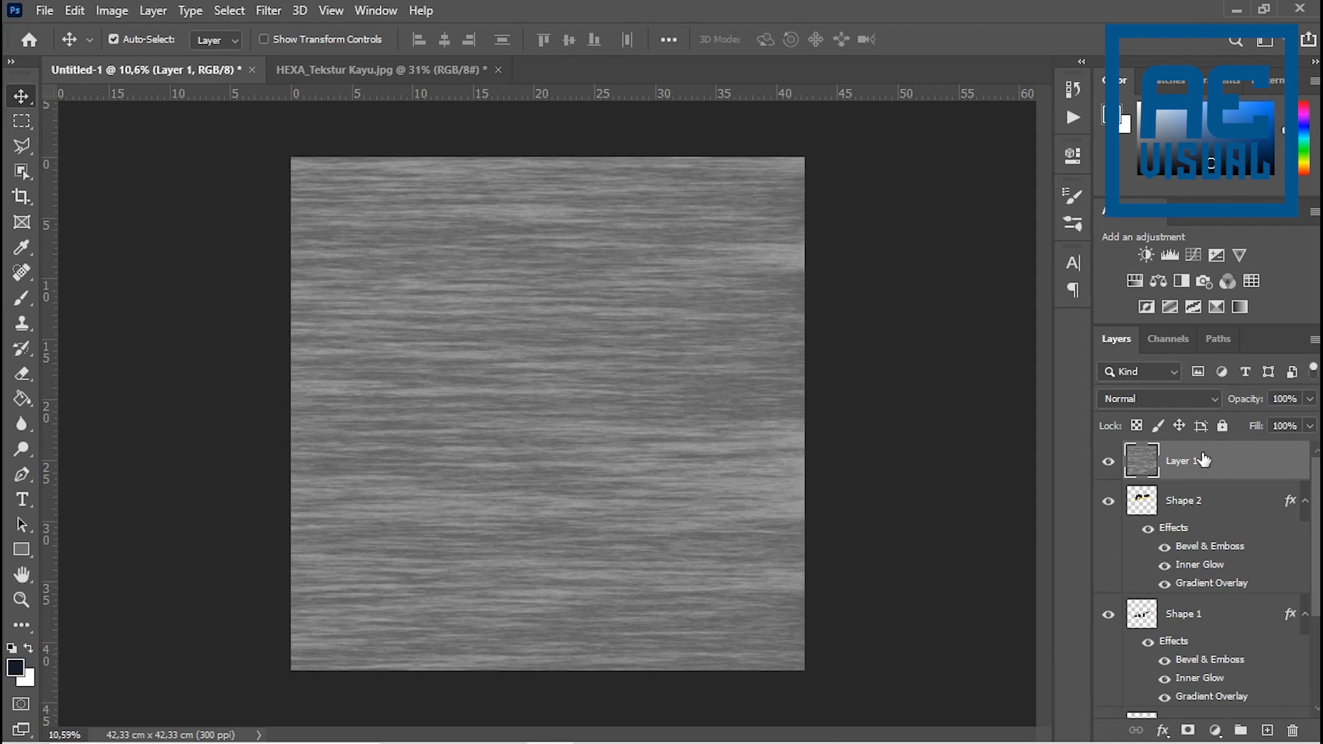
- Clip the texture on Layer 1 to the Shape 2 layer below it
click(1145, 470)
right_click(1210, 462)
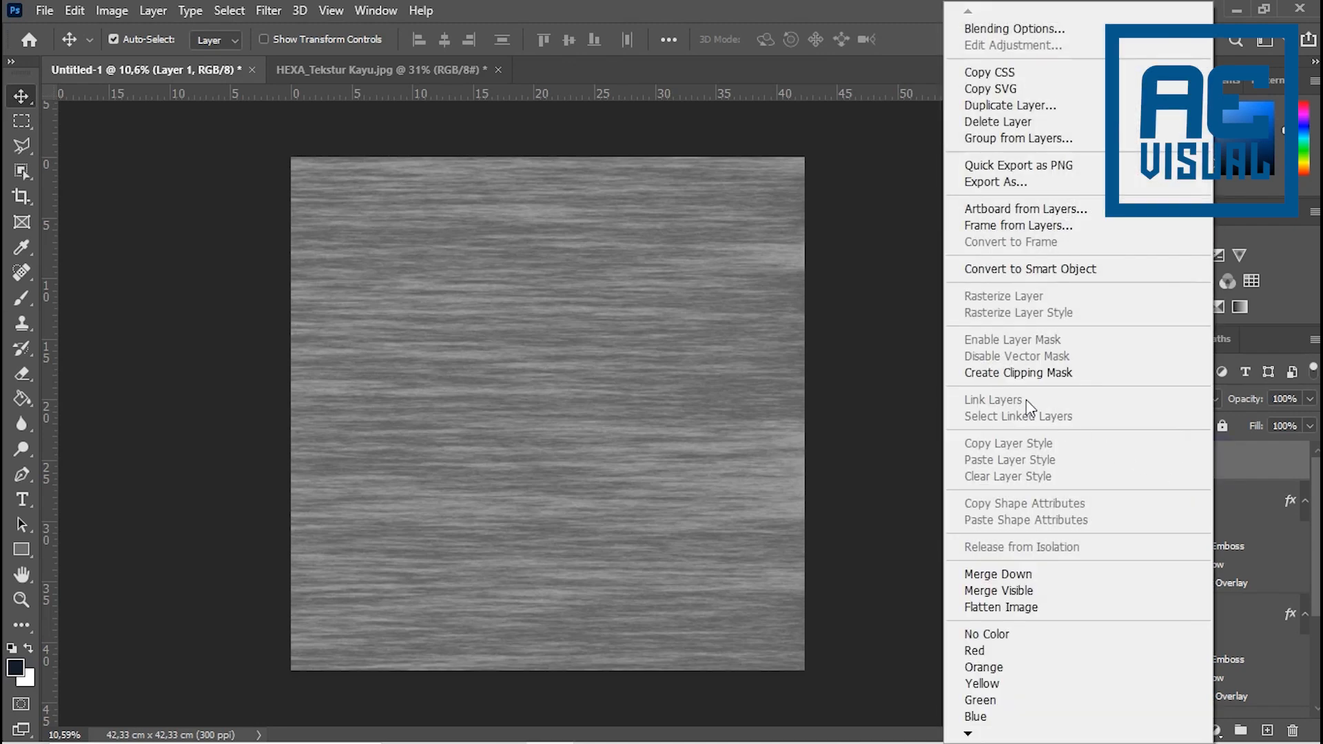
click(1248, 463)
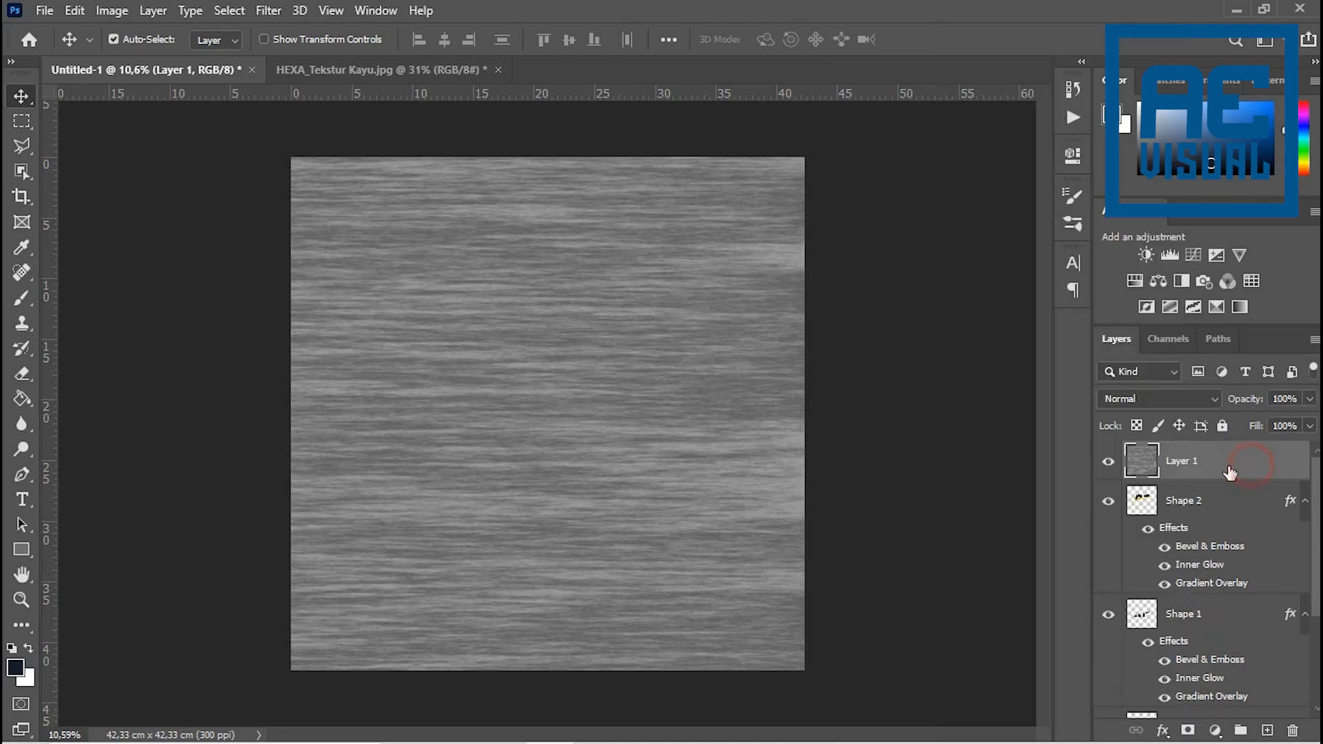
alt+click(1173, 479)
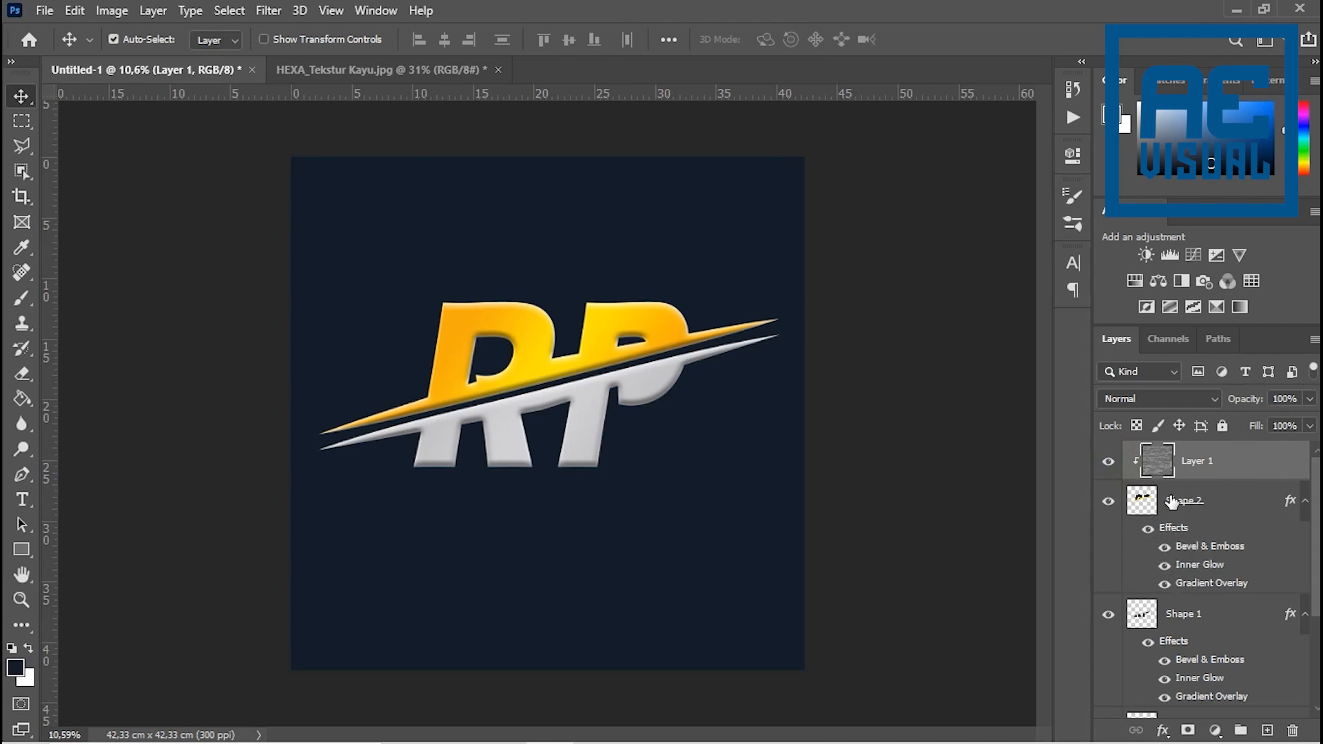
- Duplicate the gold Shape 2 layer, hide the original and rasterize the copy's layer style
click(1219, 502)
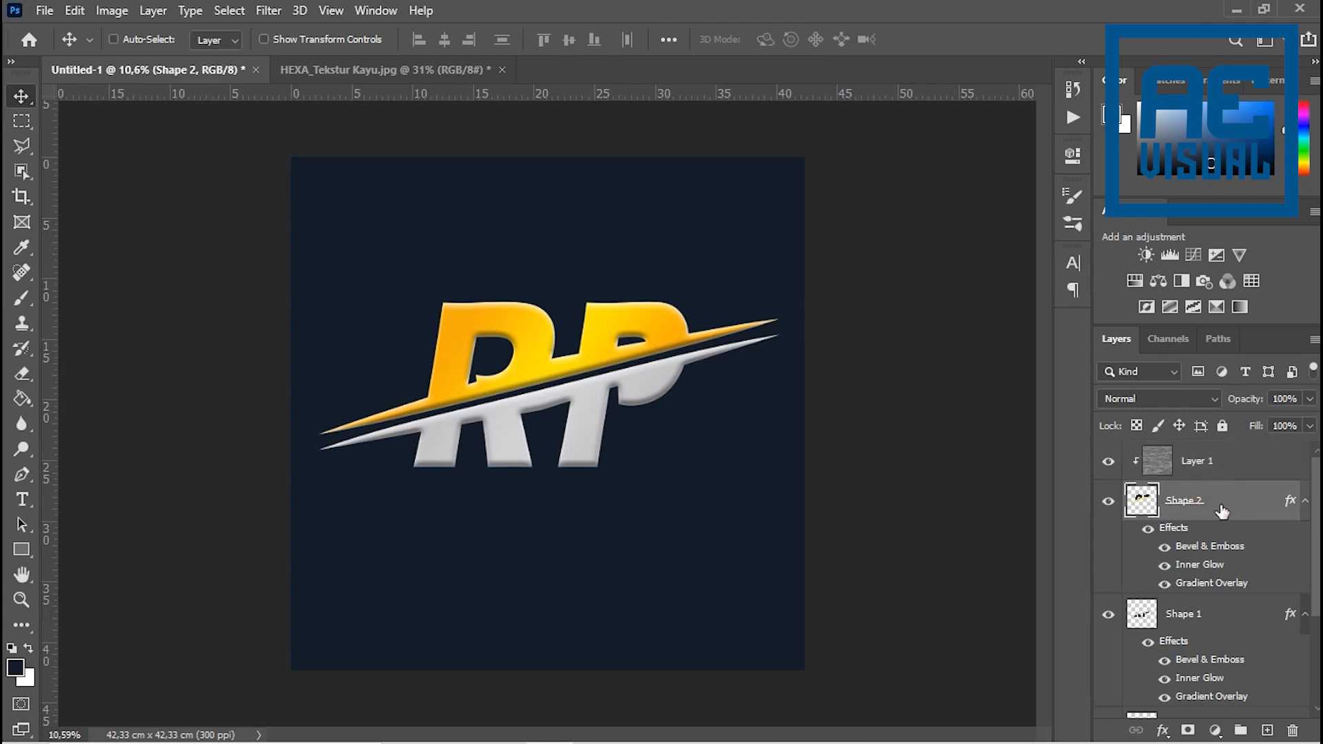
key(ctrl+j)
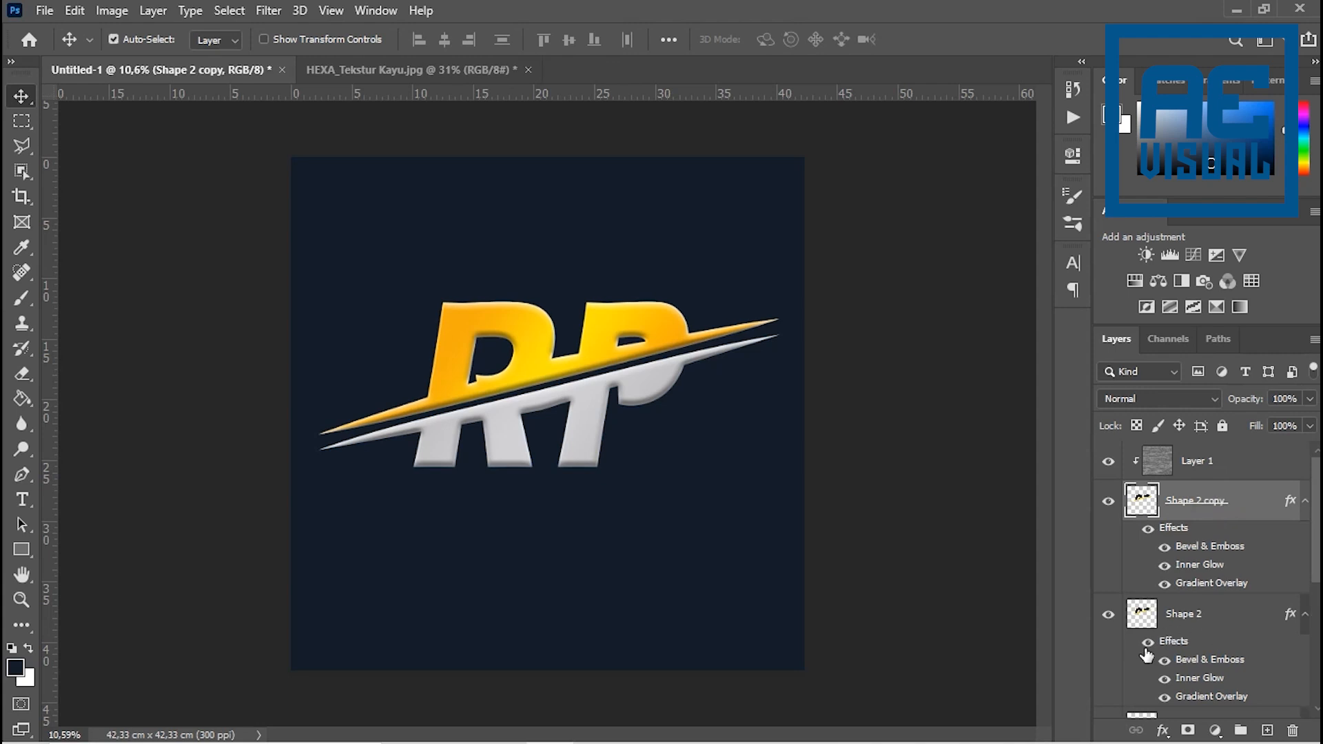
click(1107, 616)
right_click(1237, 499)
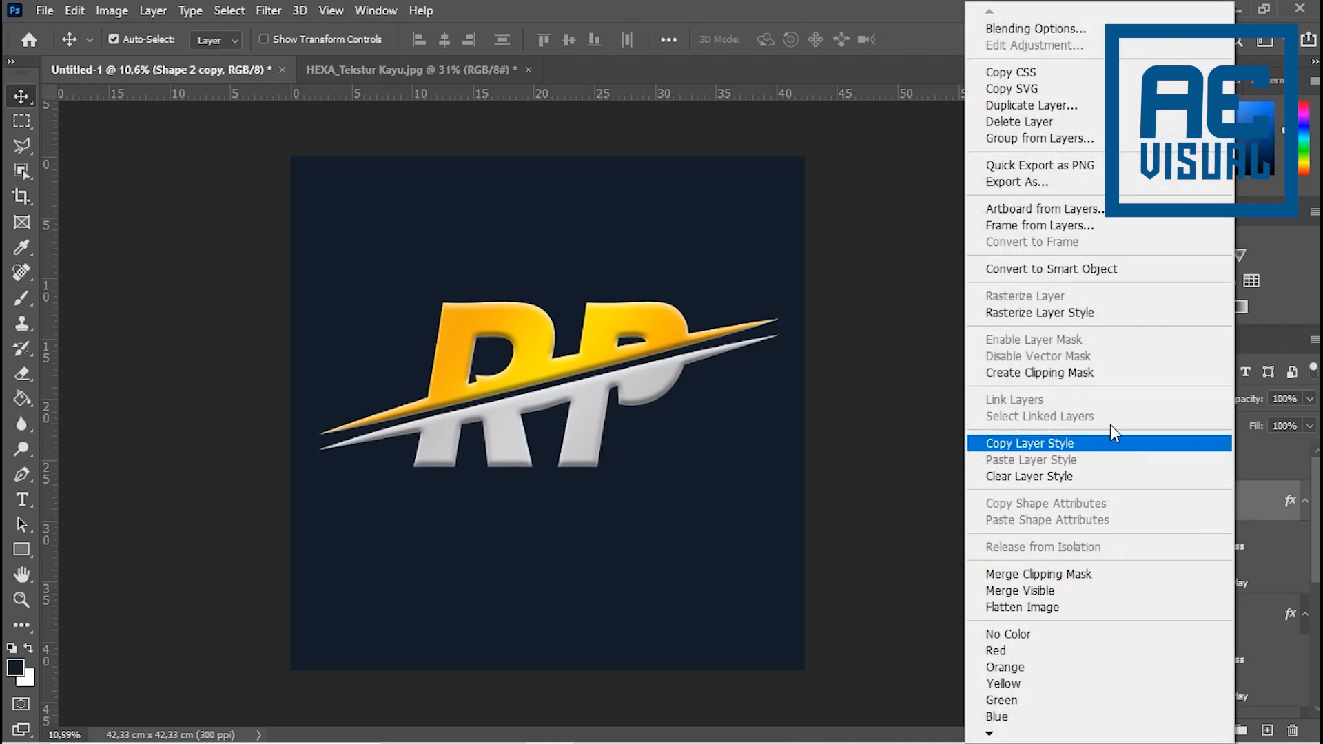
click(1034, 313)
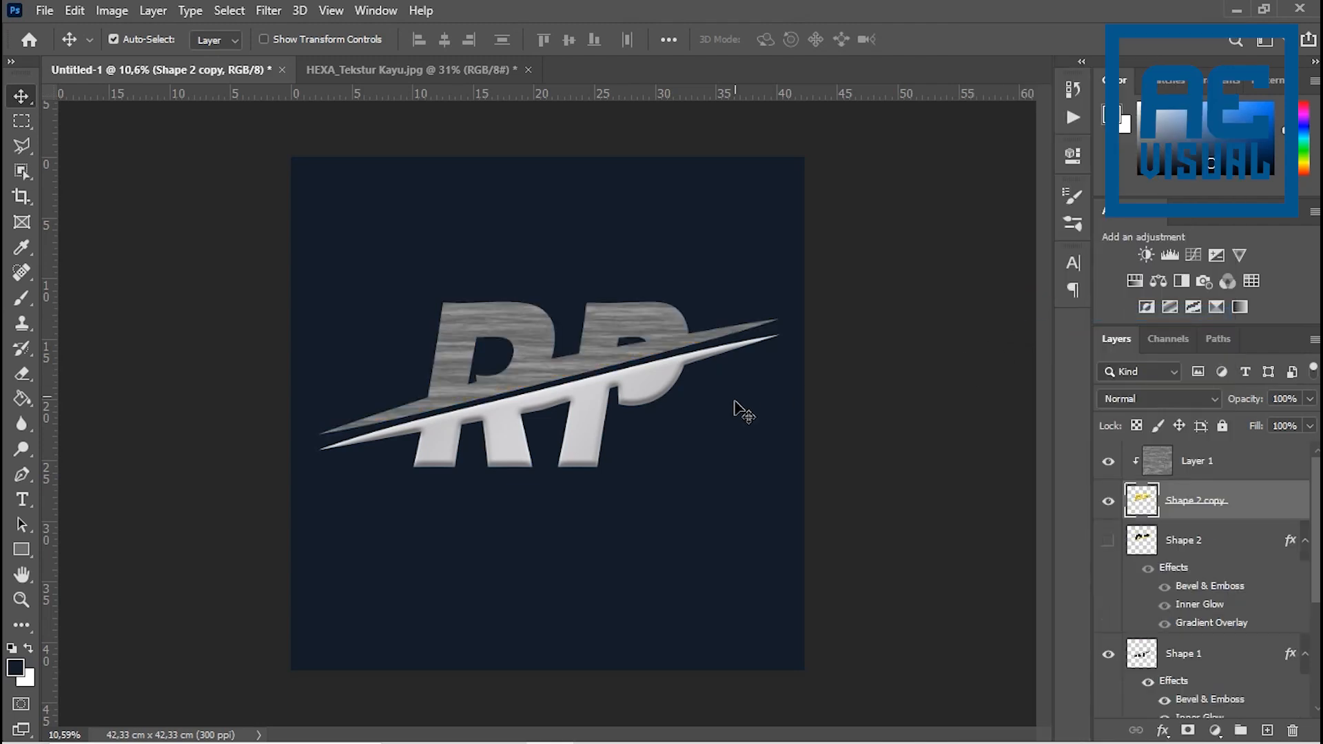
scroll(472, 360, up, 5)
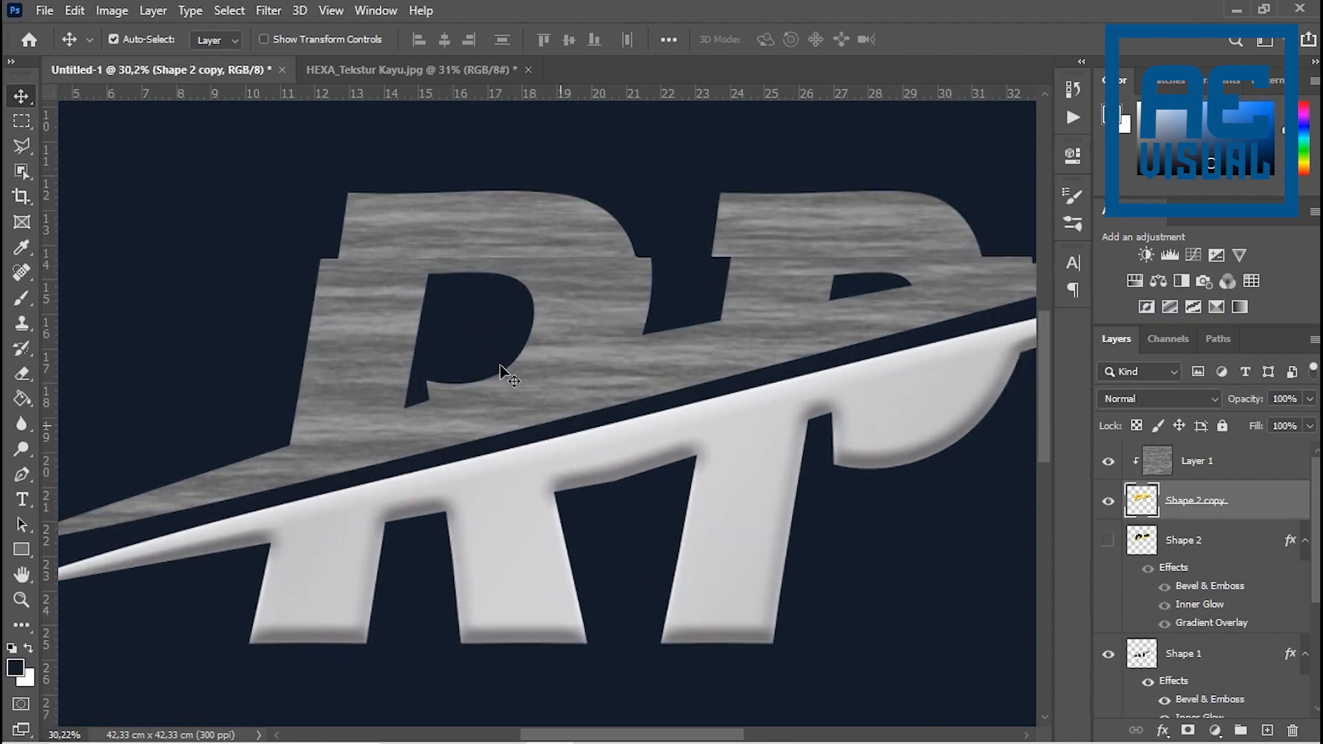
scroll(473, 337, down, 2)
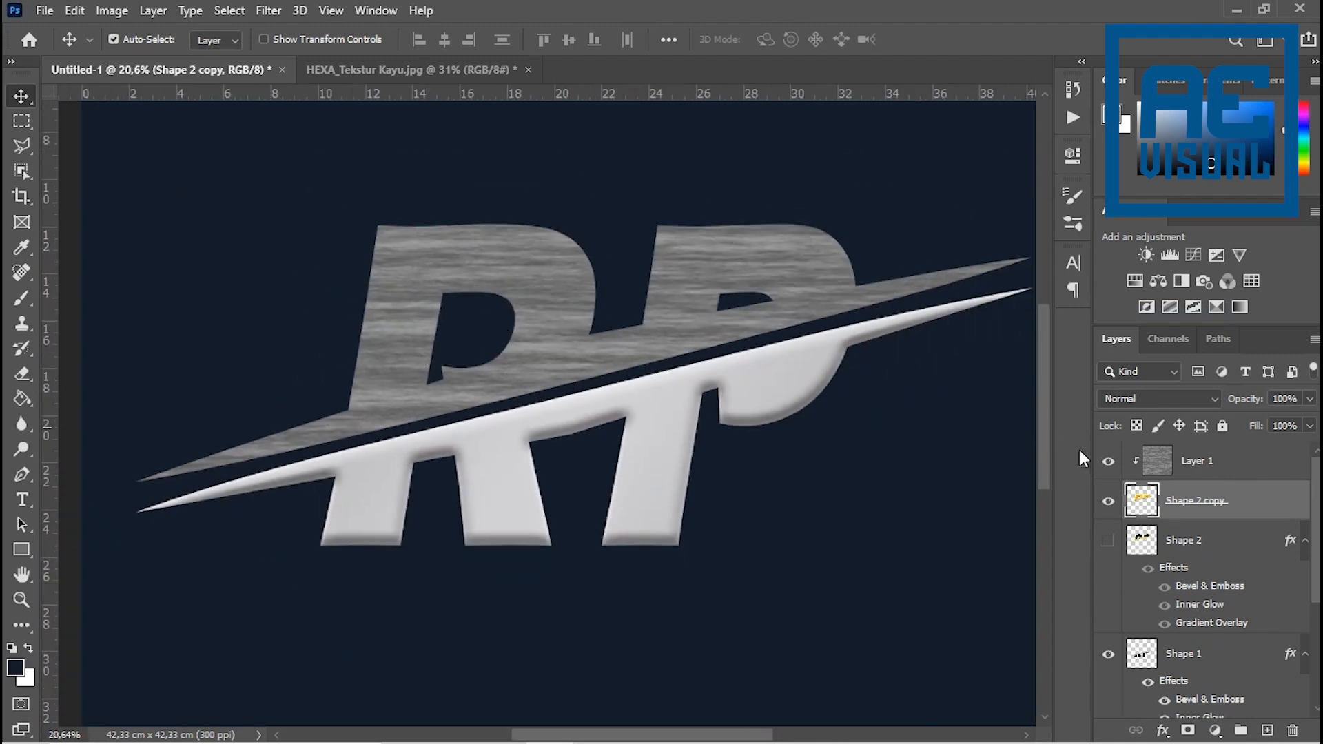
click(1147, 397)
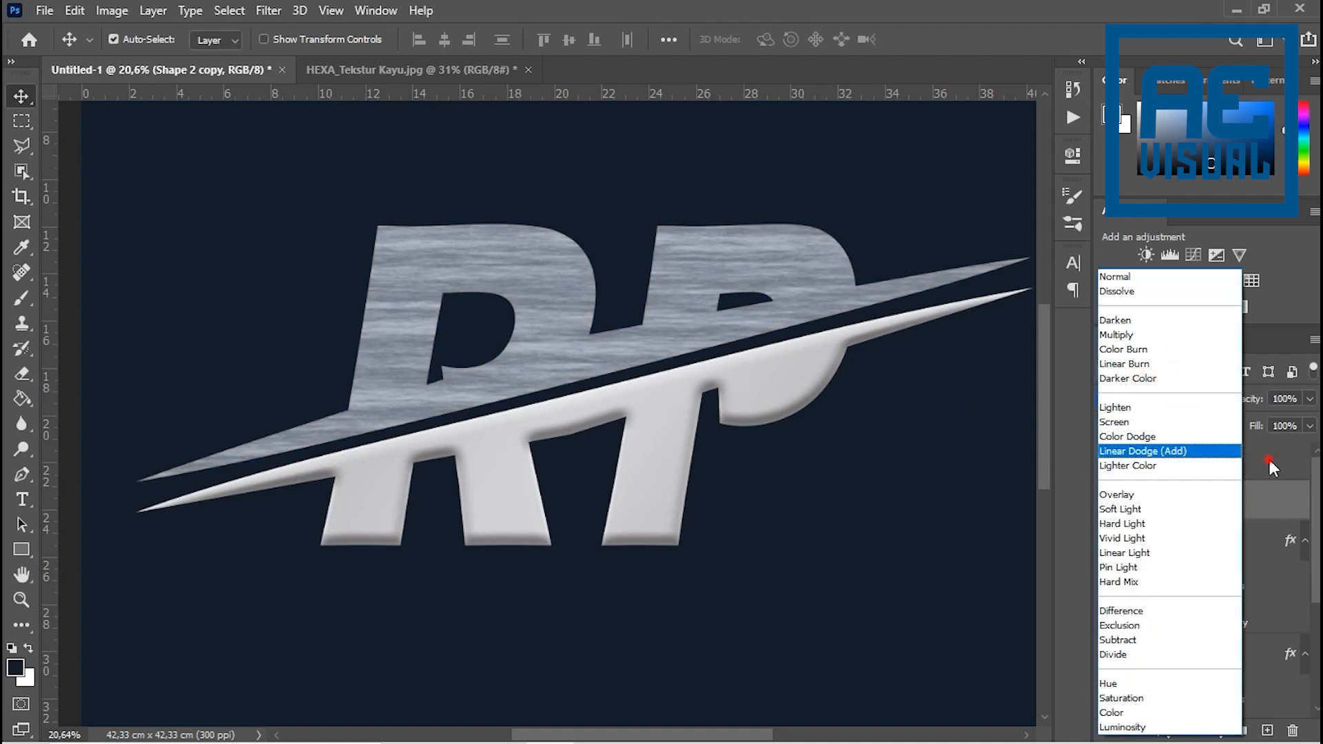
click(1270, 461)
click(1142, 400)
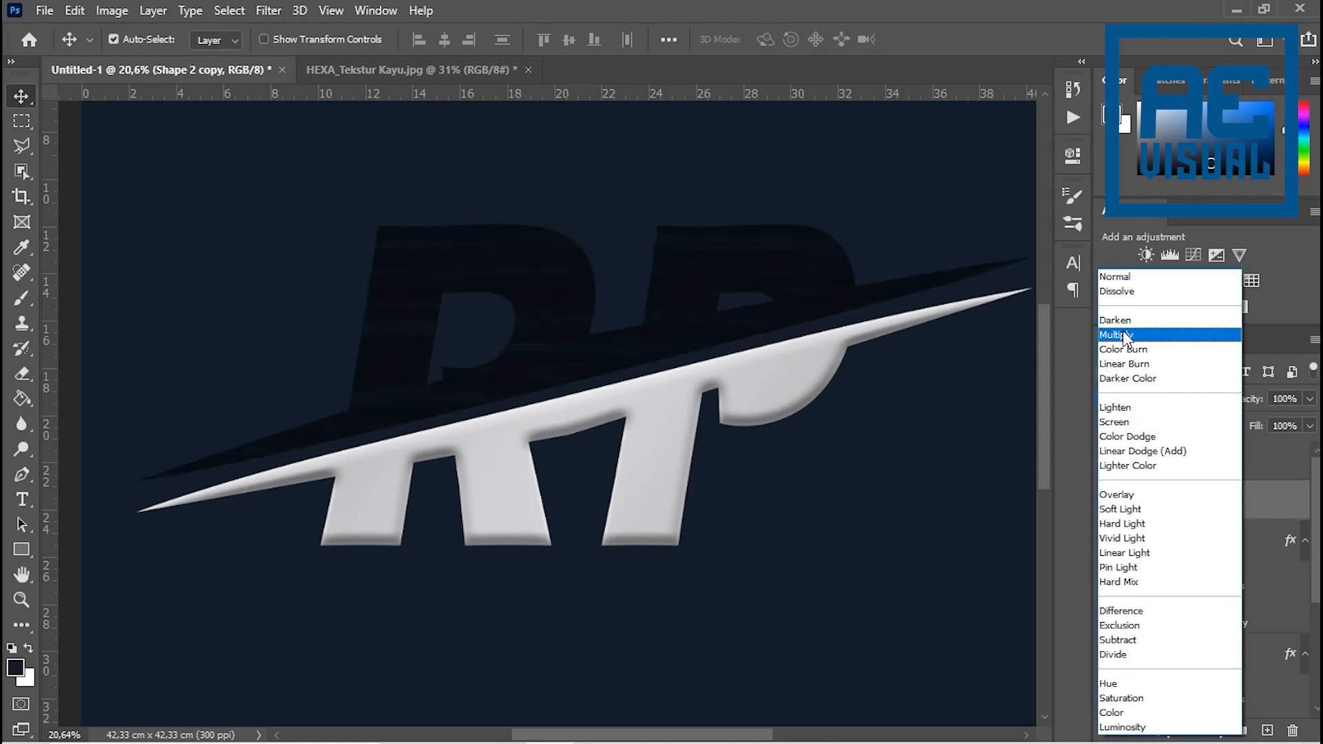
click(1121, 423)
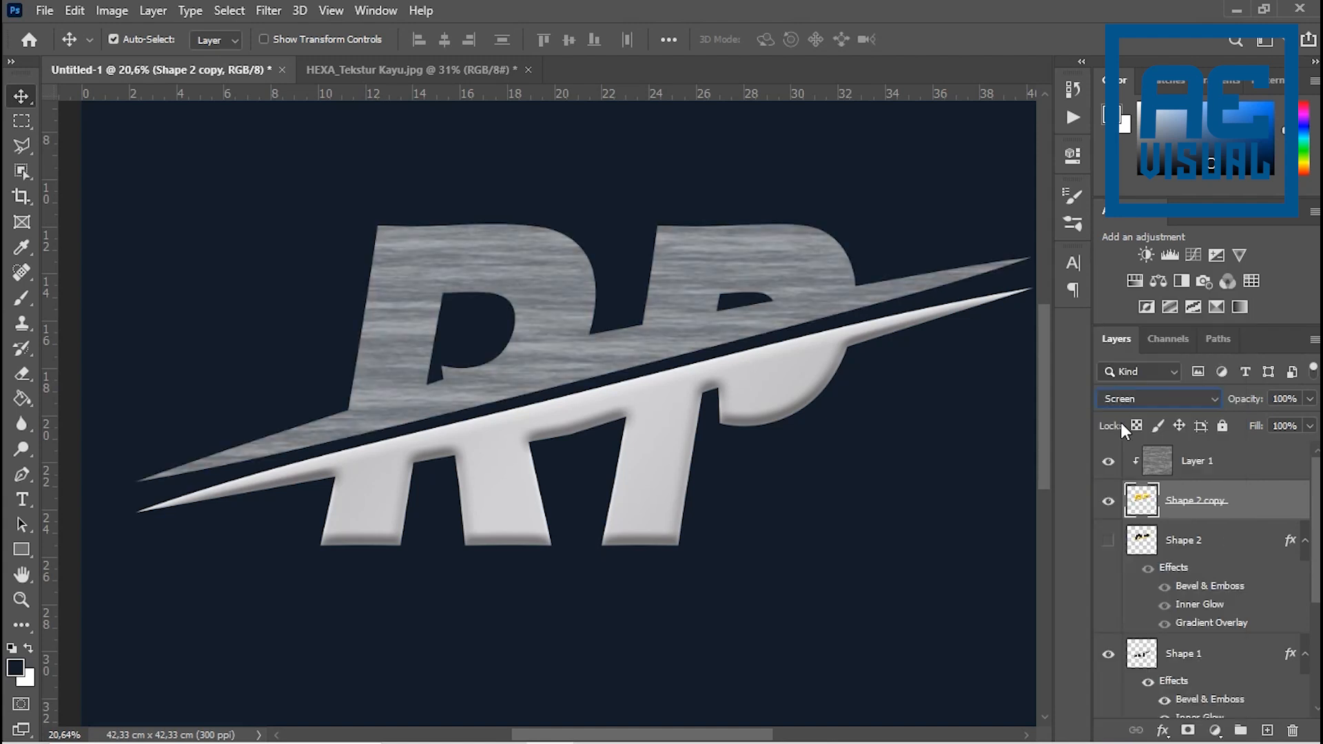
click(1309, 400)
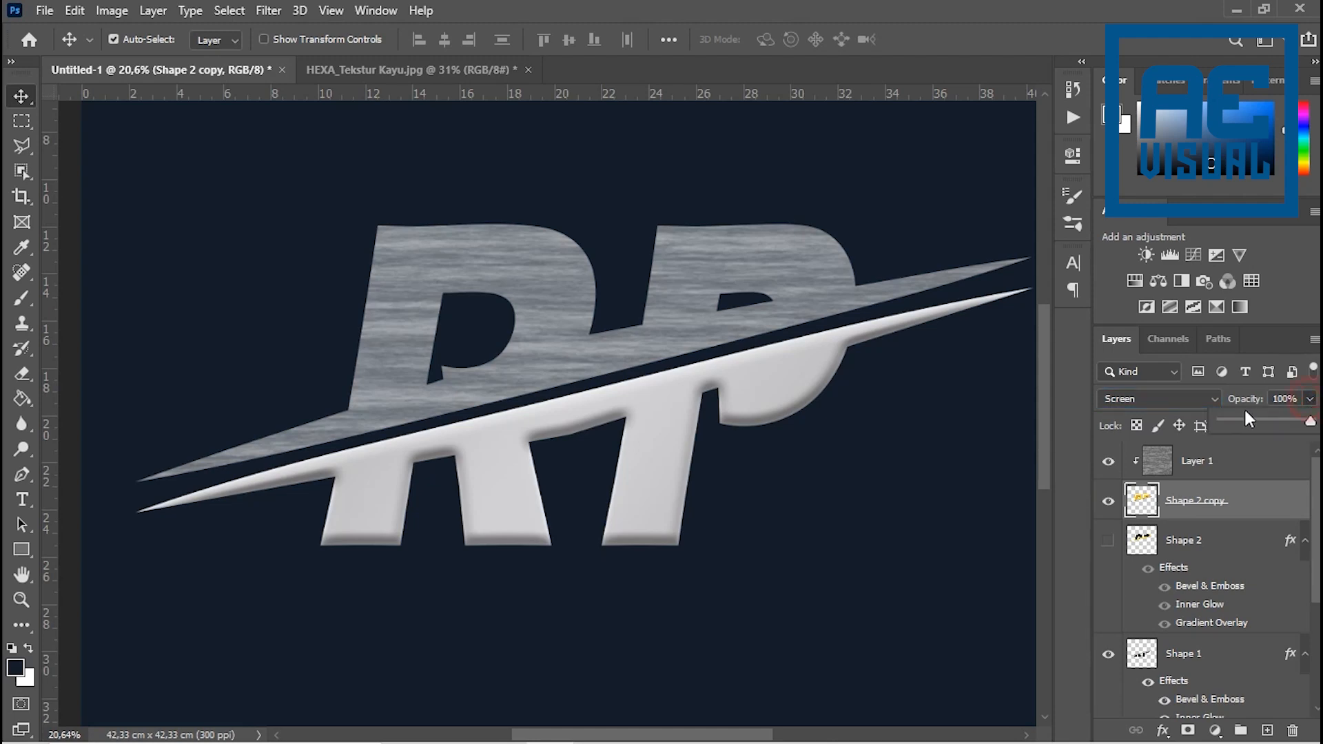
click(1233, 420)
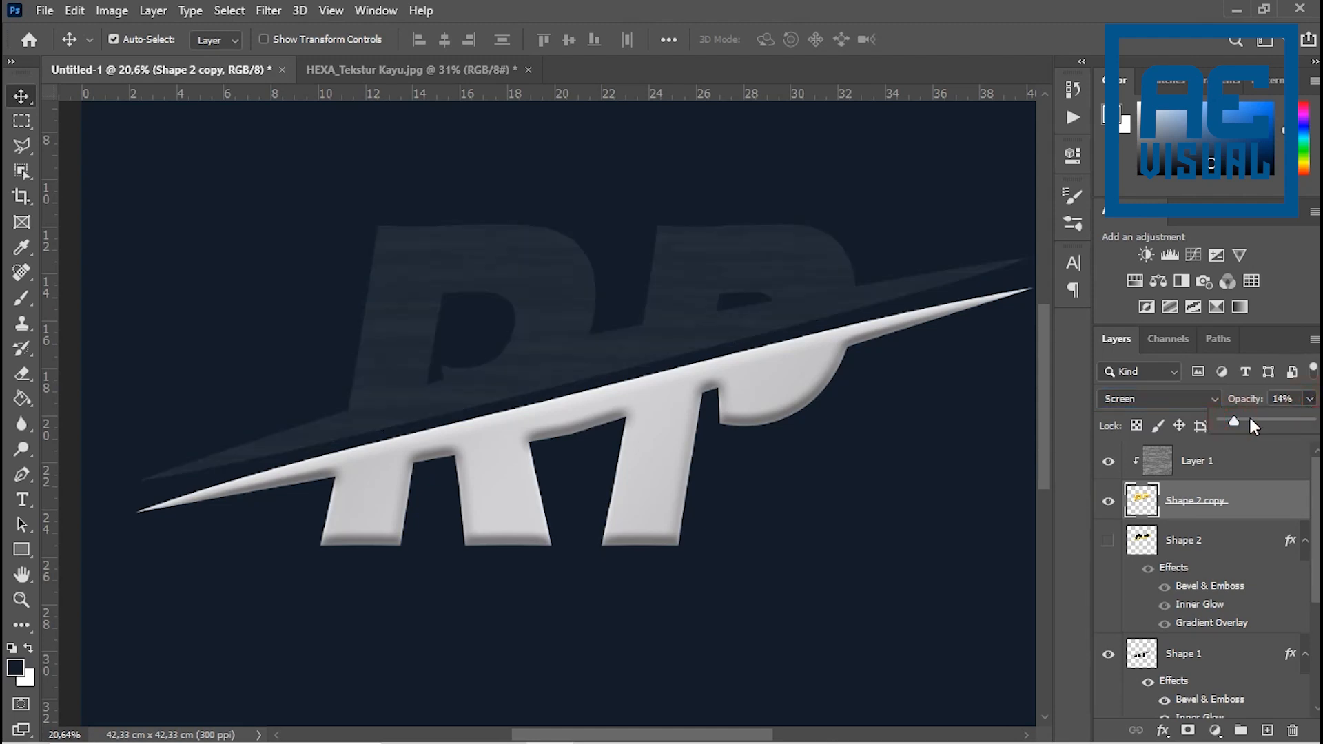
key(ctrl+z)
key(ctrl+z)
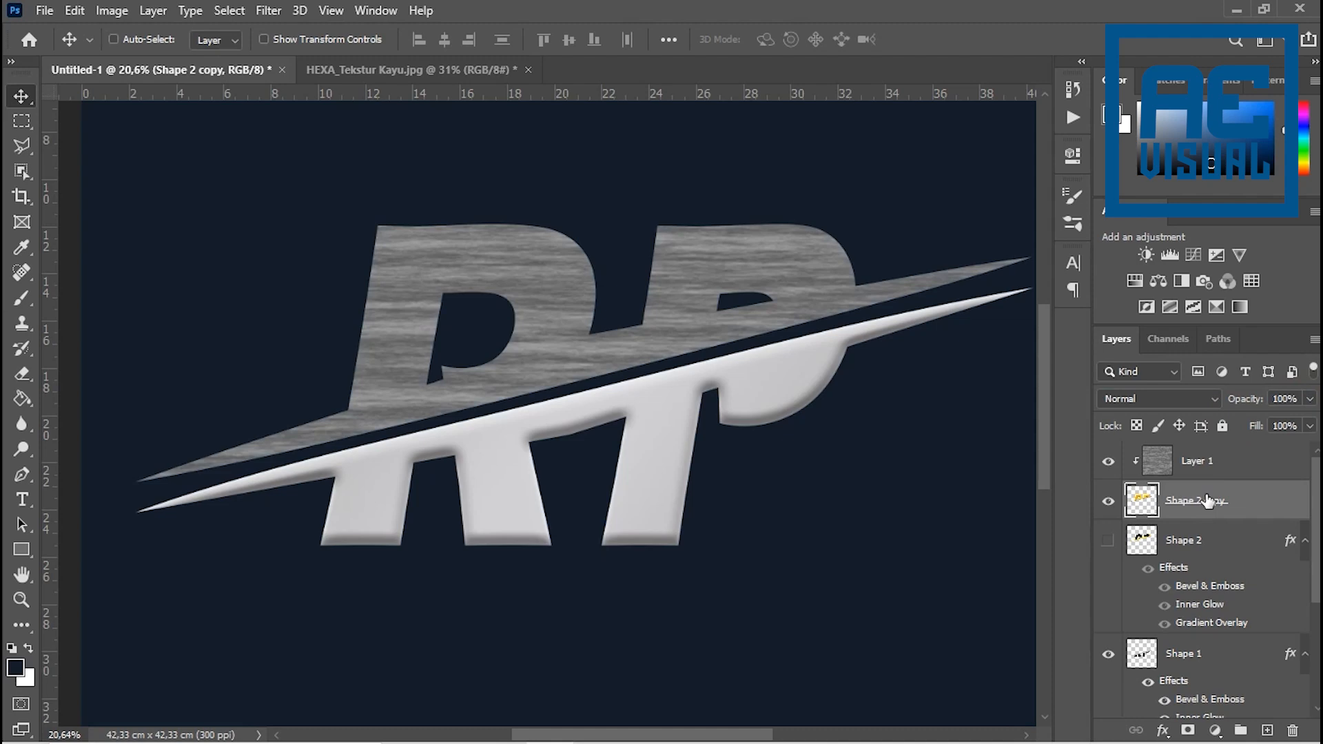
- Set the texture on Layer 1 to Multiply blending and lower its opacity to 20%
click(1237, 467)
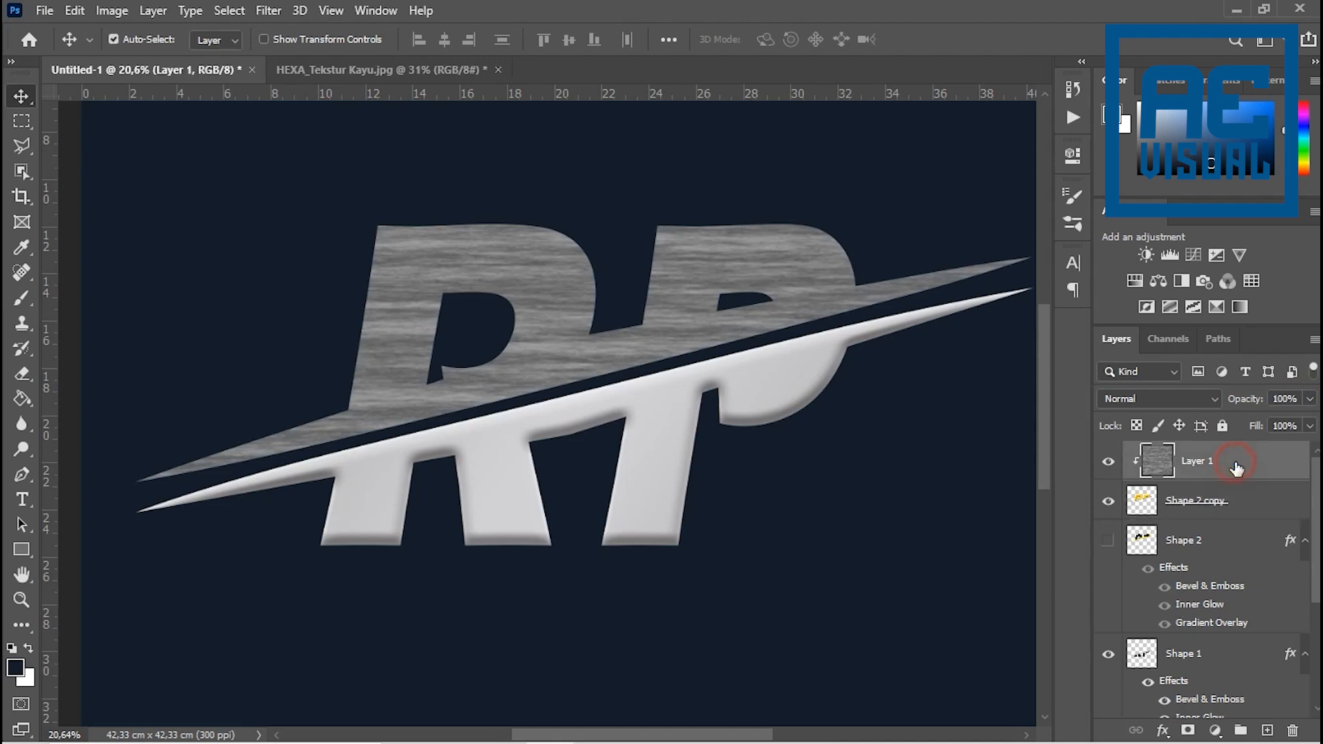
click(1222, 501)
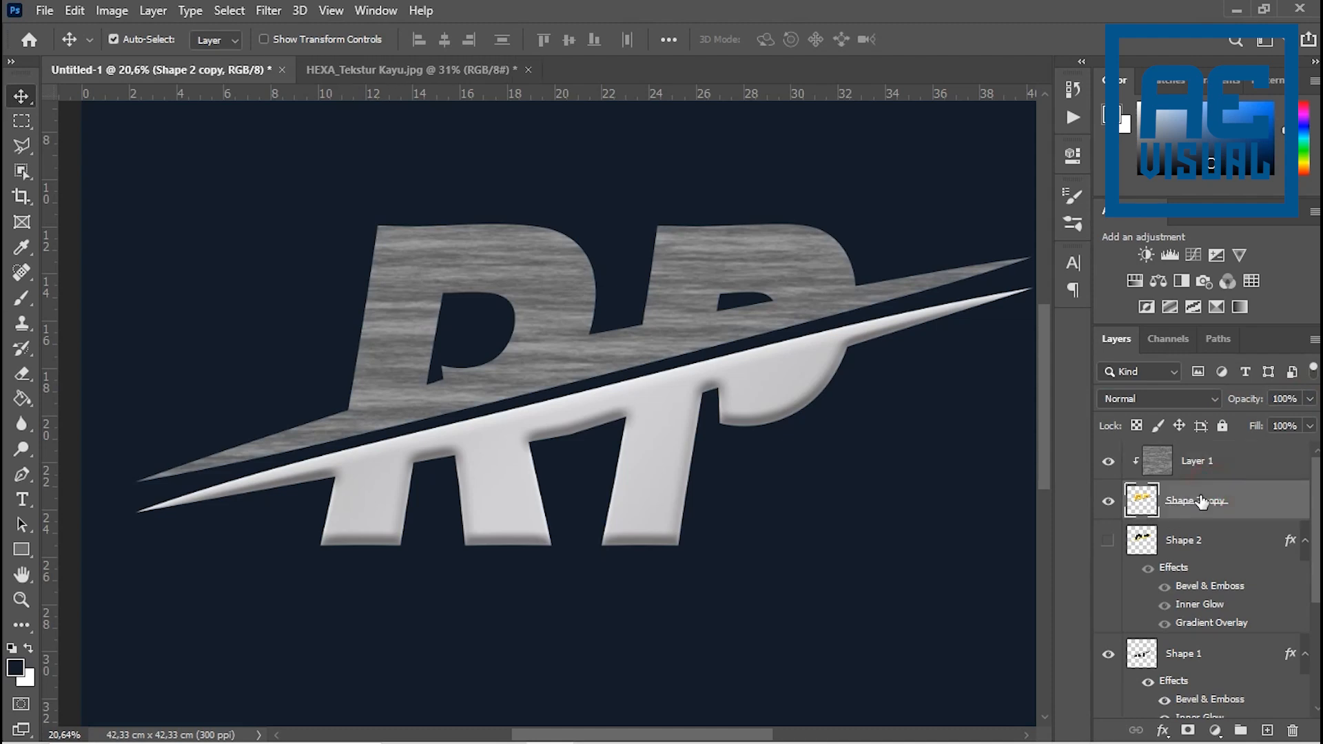
click(1226, 462)
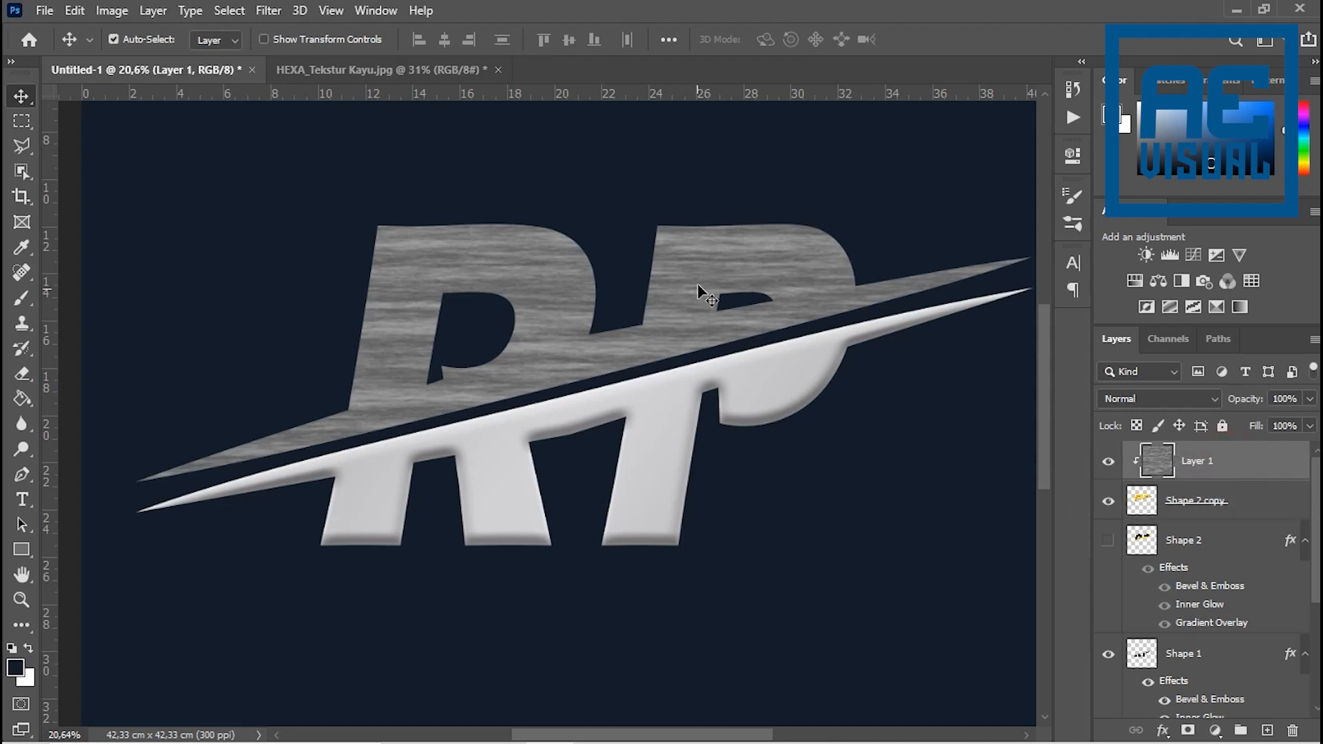
click(1215, 396)
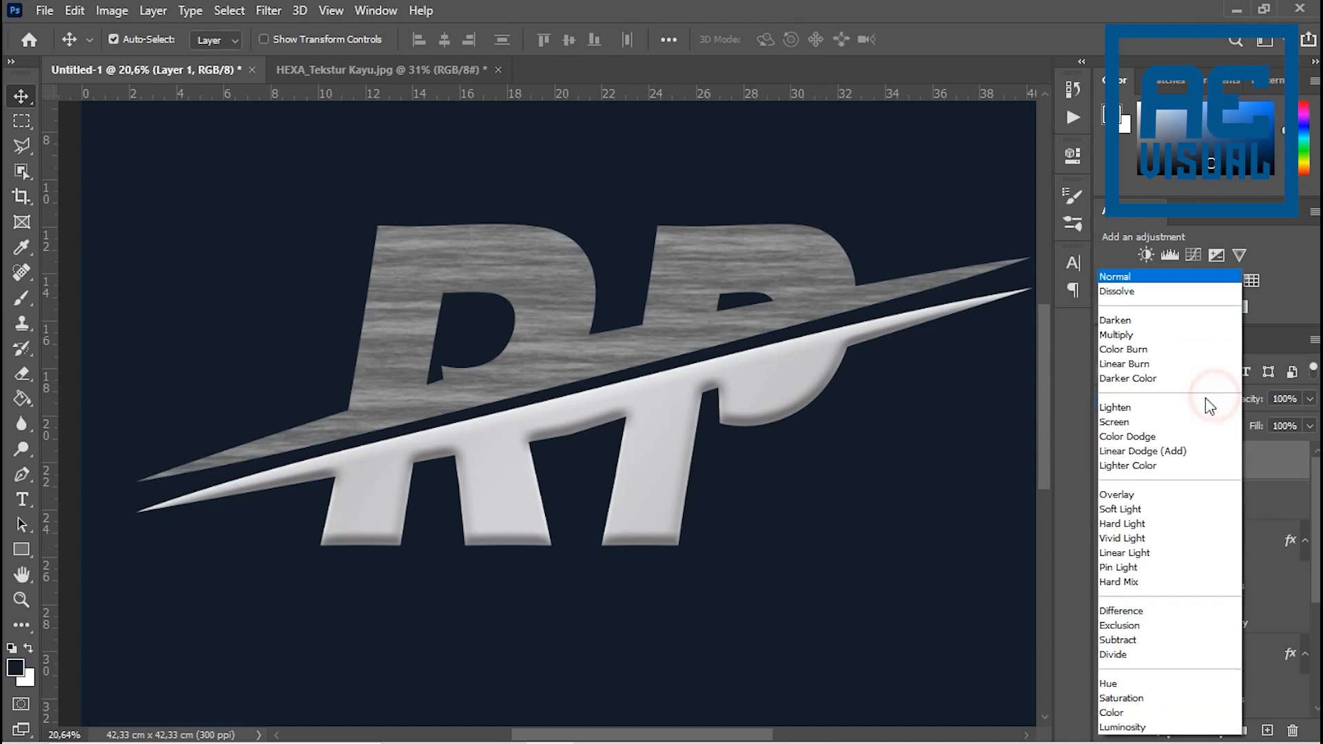
click(1119, 334)
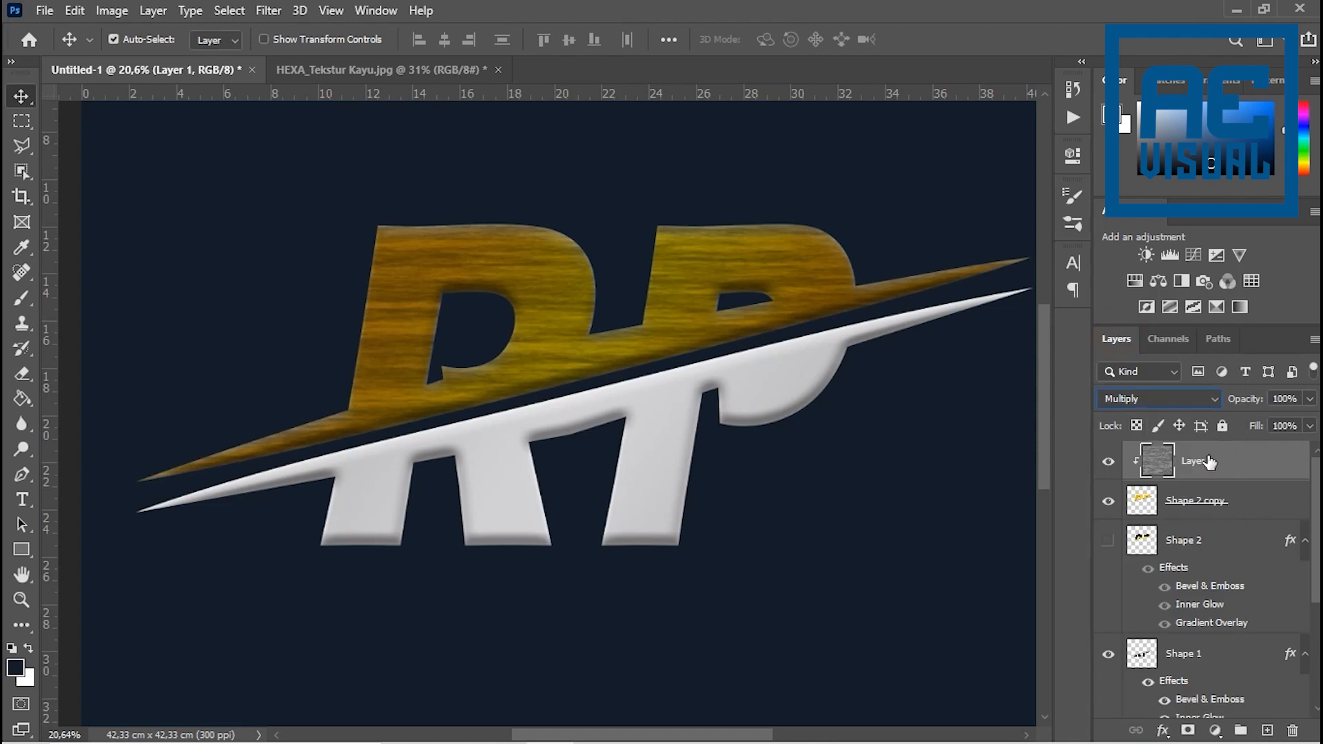
drag(1311, 399, 1243, 422)
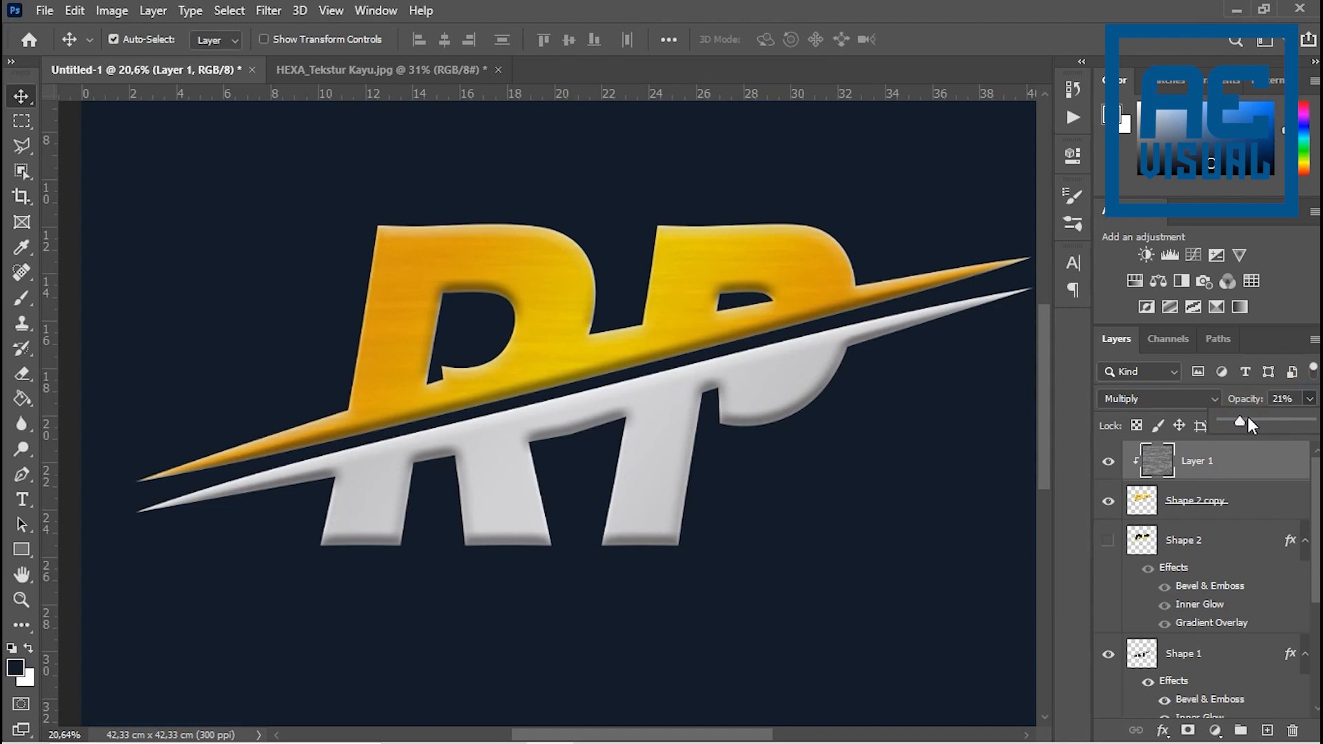
drag(1248, 417, 1247, 417)
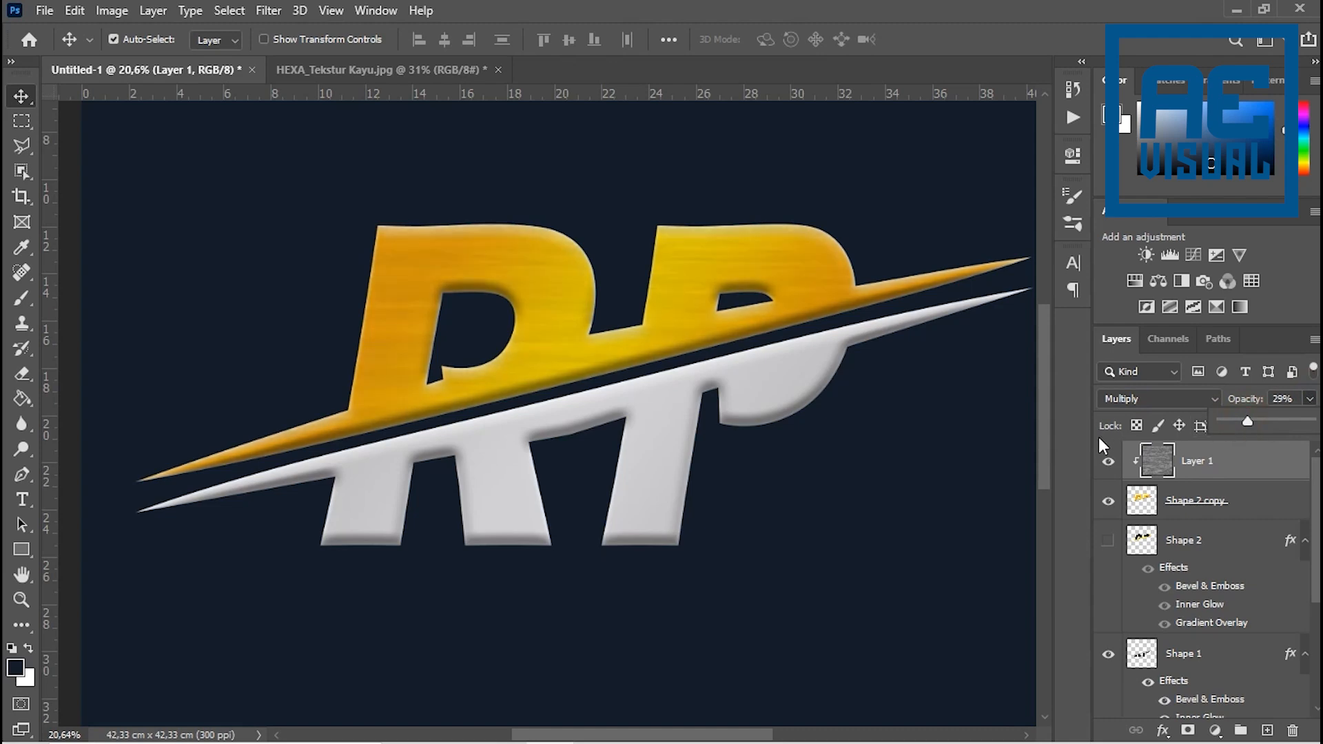
click(1111, 463)
click(1109, 461)
click(1109, 462)
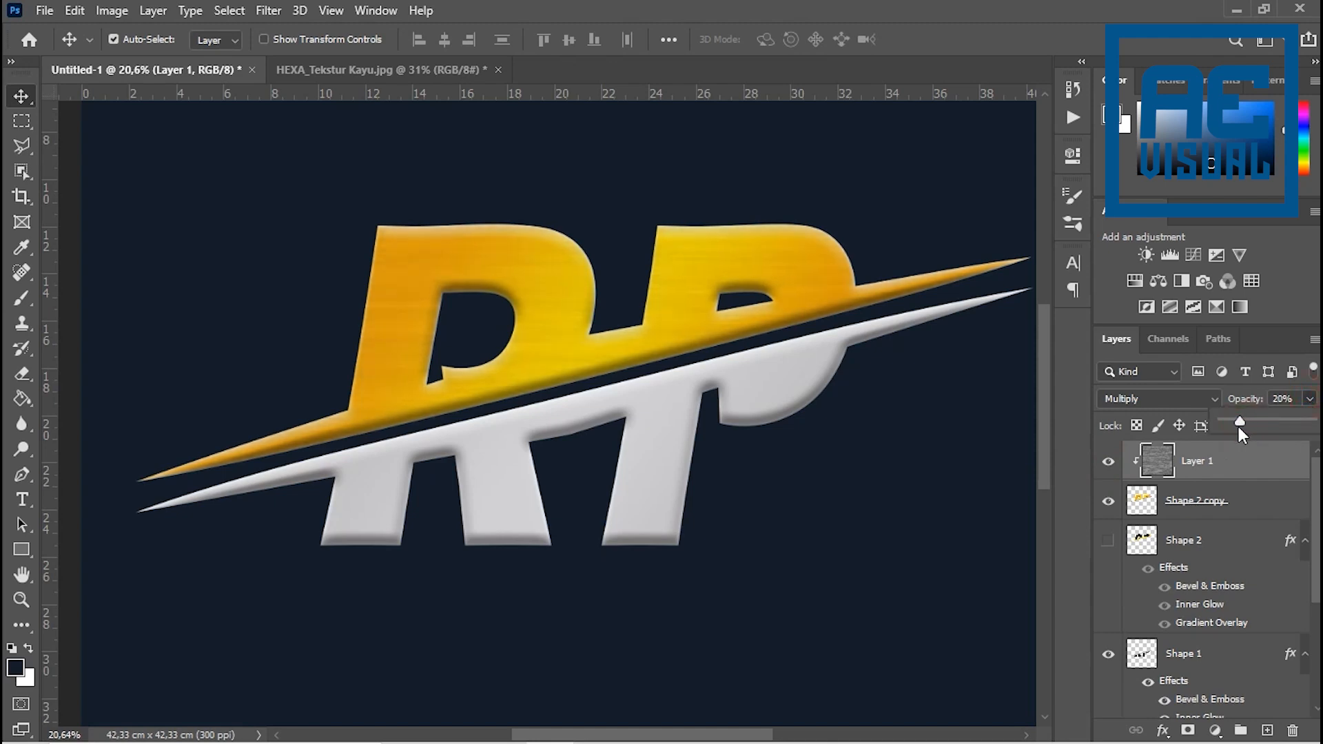
- Compare the gold letters with and without the Layer 1 texture, close up and at full logo size
click(1107, 462)
click(1107, 462)
click(1108, 462)
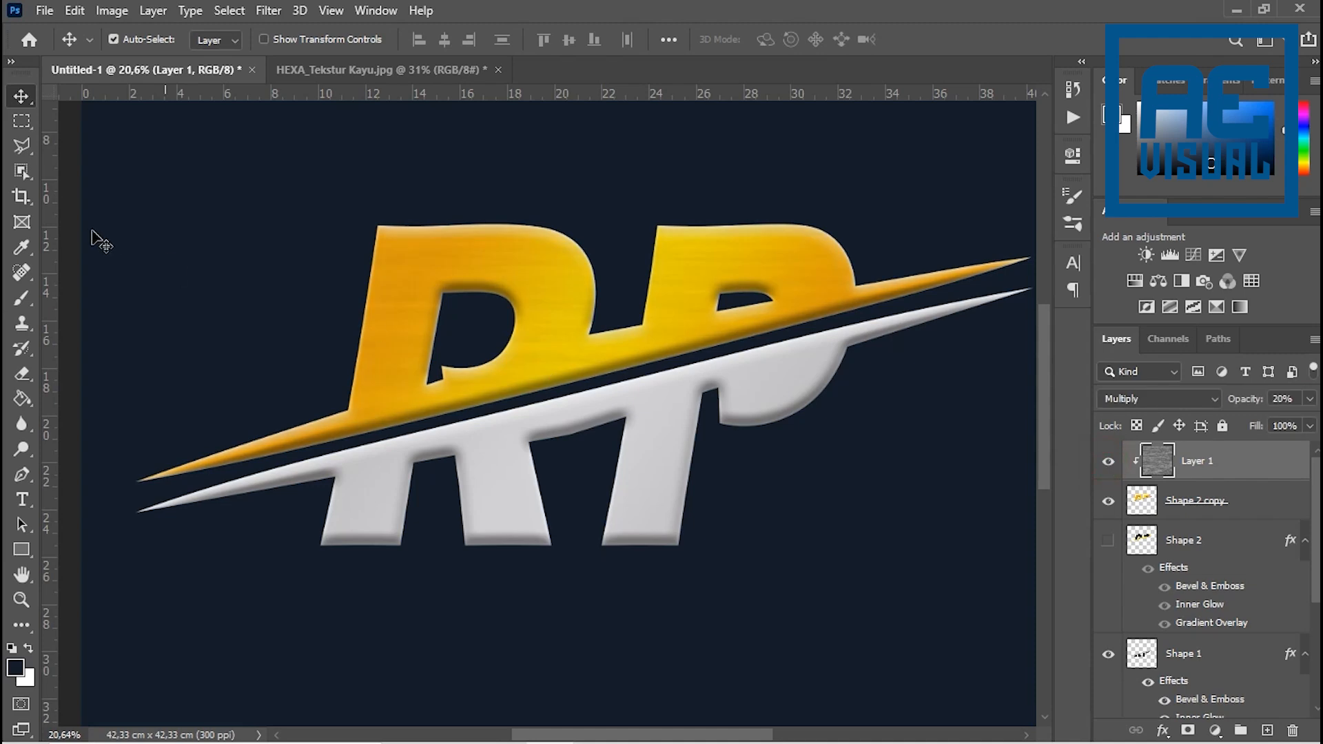
scroll(455, 309, up, 5)
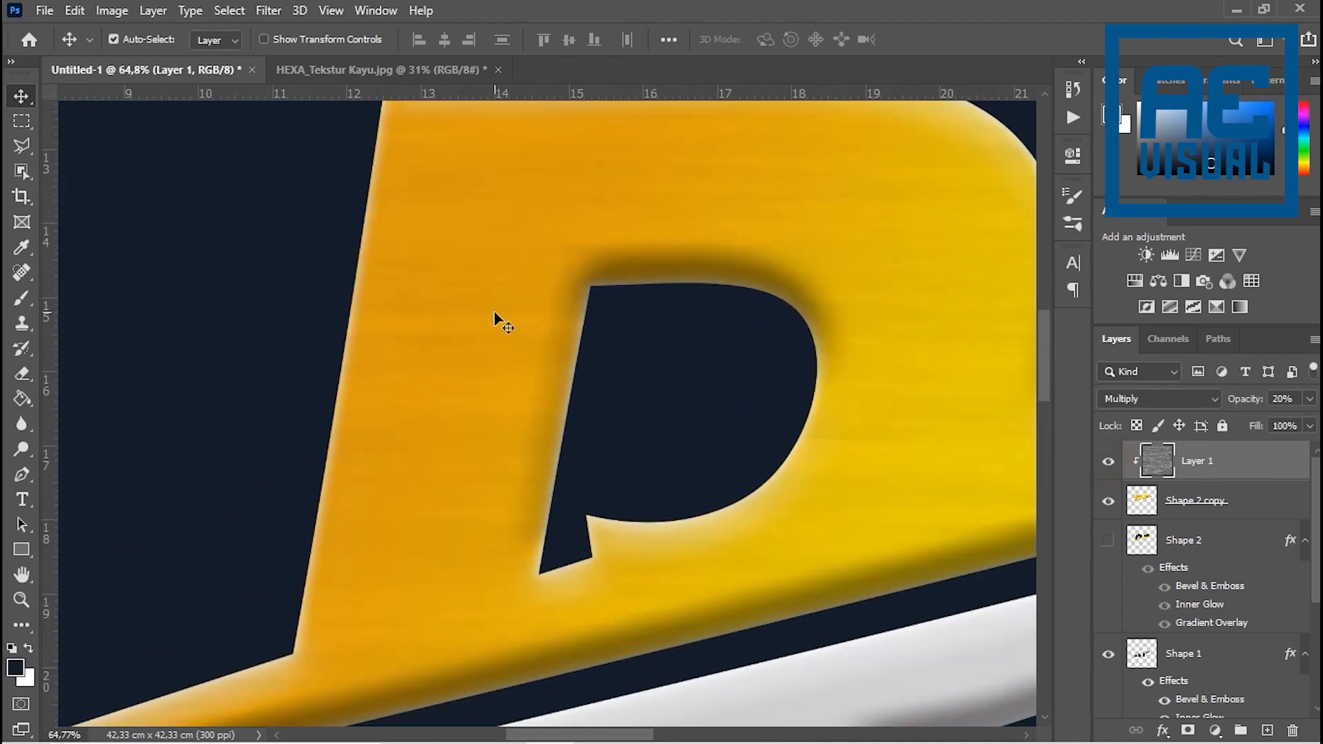
scroll(512, 383, down, 1)
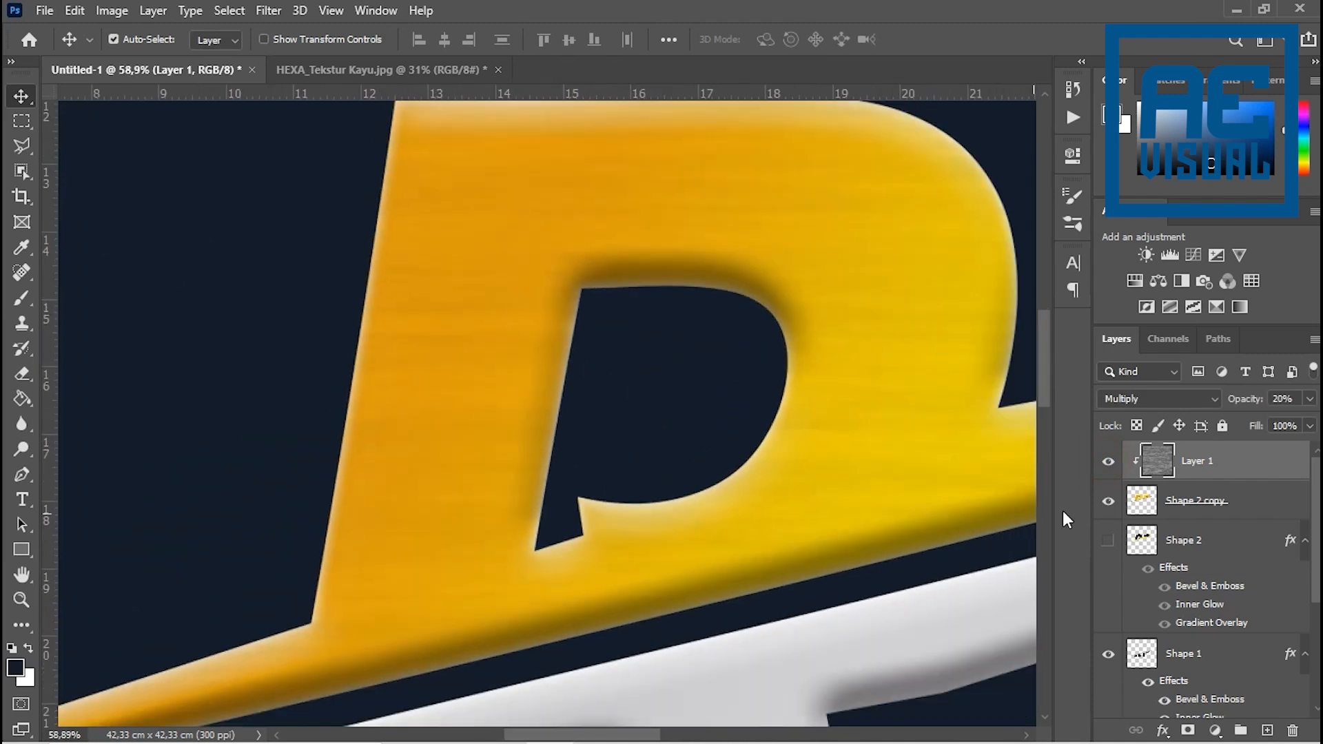
click(1108, 461)
click(1109, 462)
scroll(650, 369, down, 10)
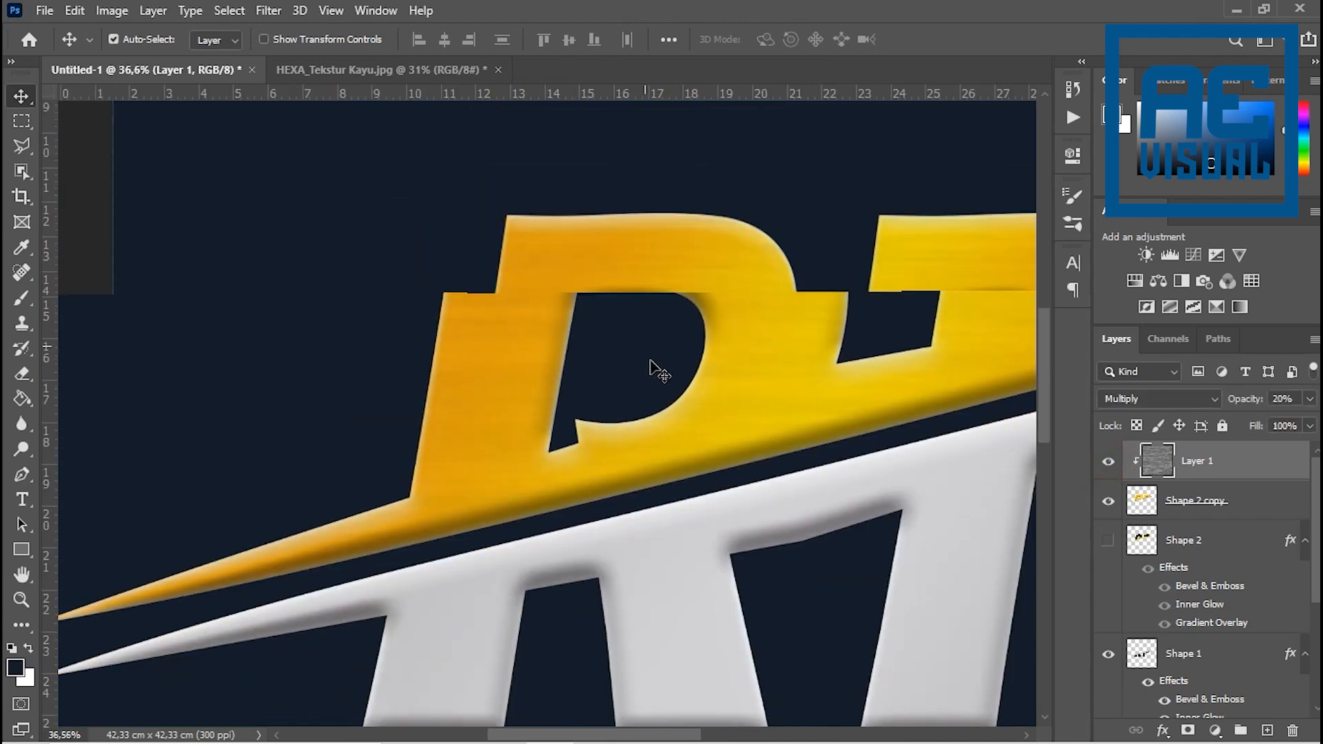
scroll(611, 422, down, 2)
scroll(608, 407, up, 3)
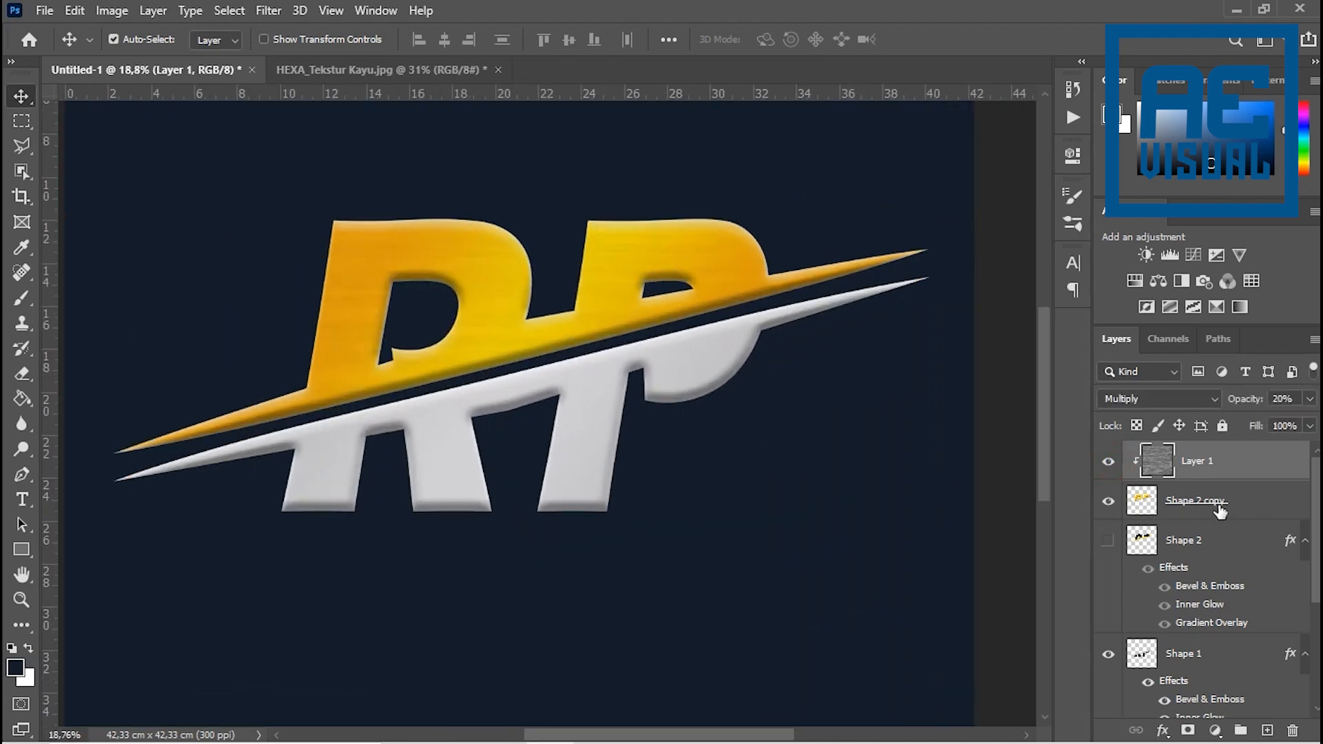
- Duplicate the Layer 1 wood texture and clip the copy to the silver Shape 1 layer from directly above it
scroll(1191, 549, down, 1)
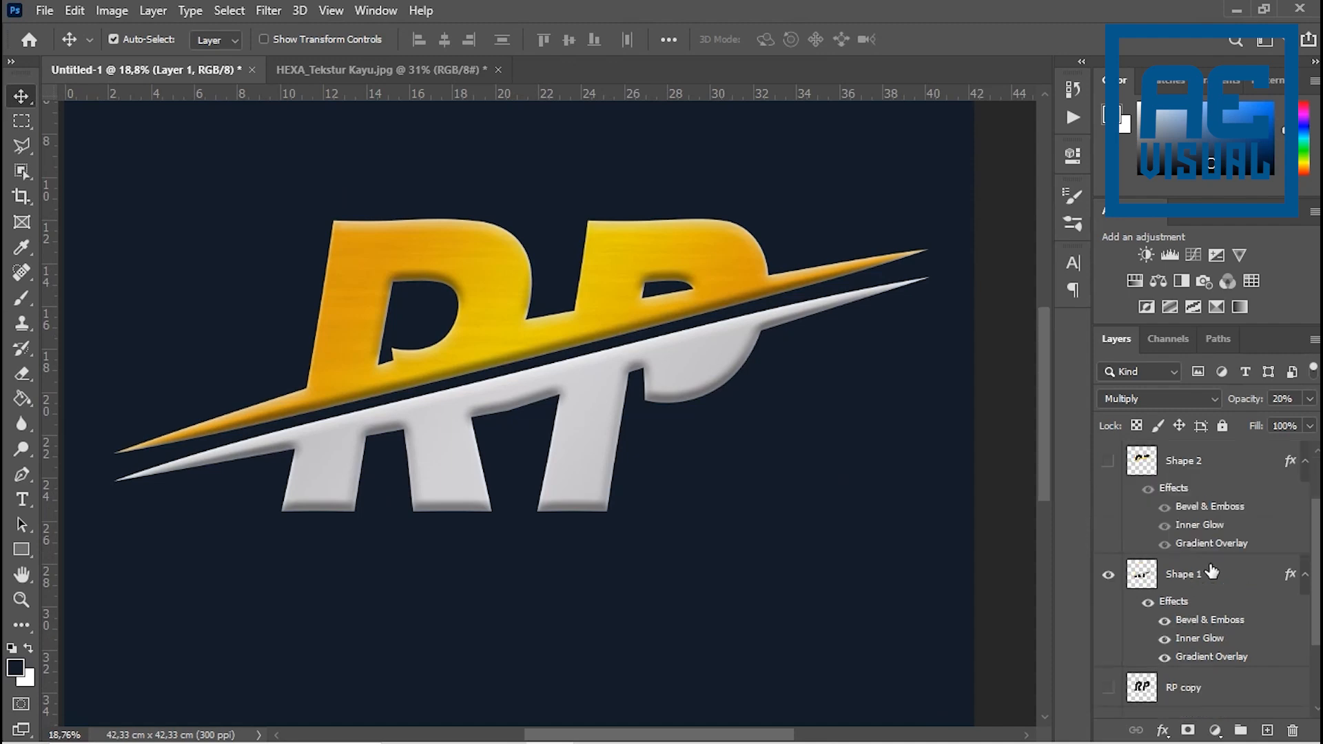
click(1200, 583)
scroll(1205, 544, up, 1)
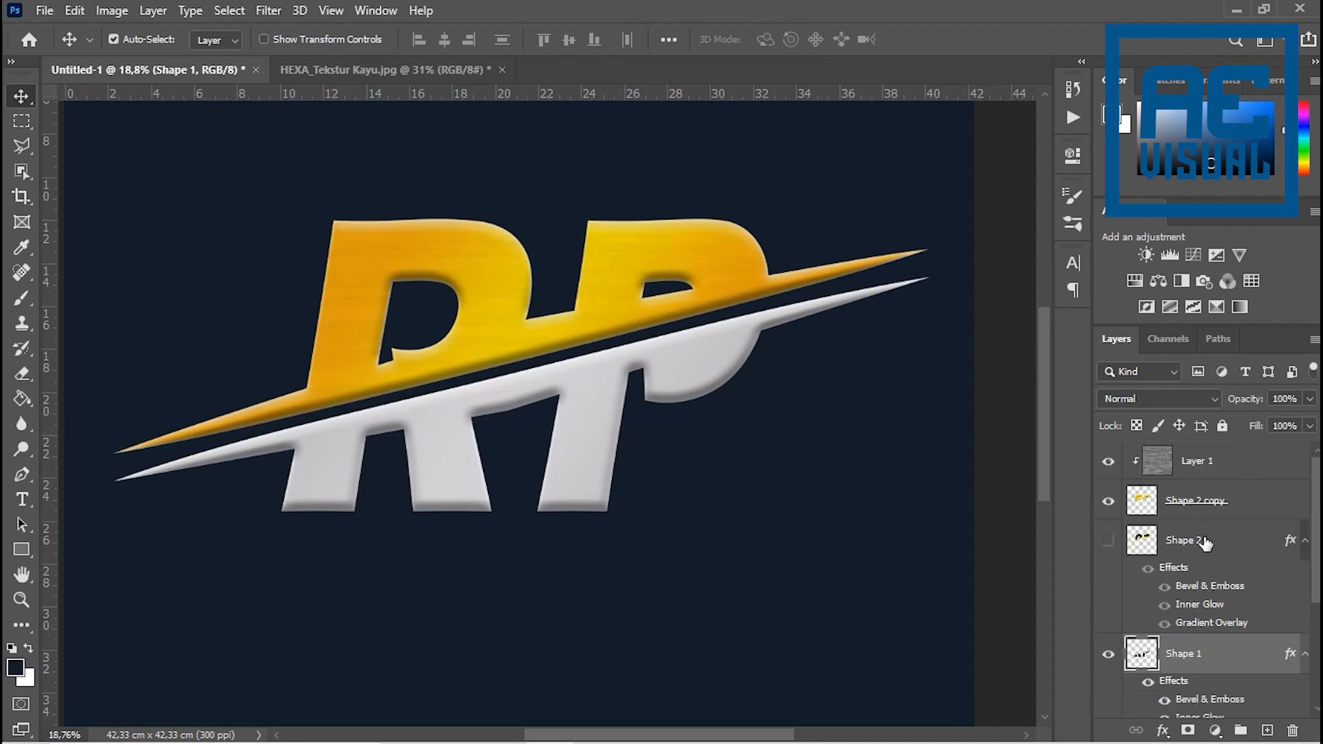
click(1210, 468)
key(ctrl+j)
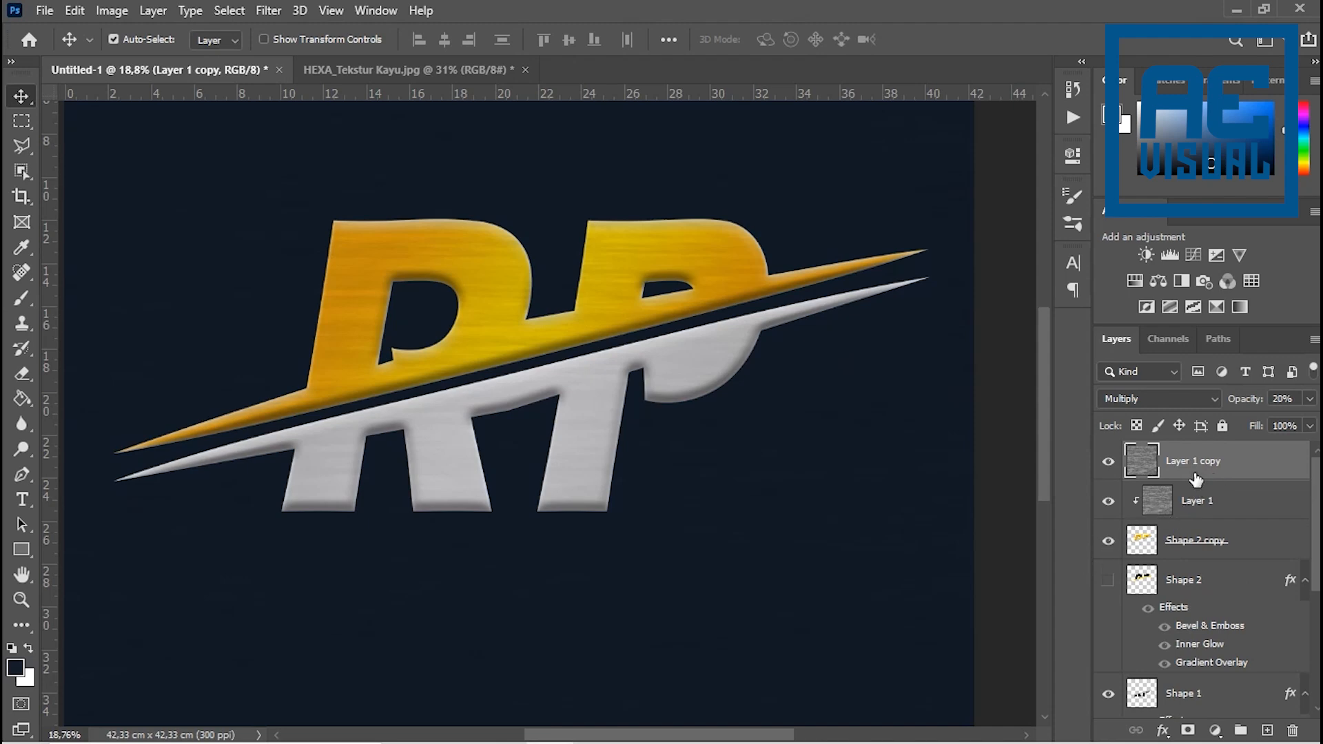
drag(1196, 475, 1191, 571)
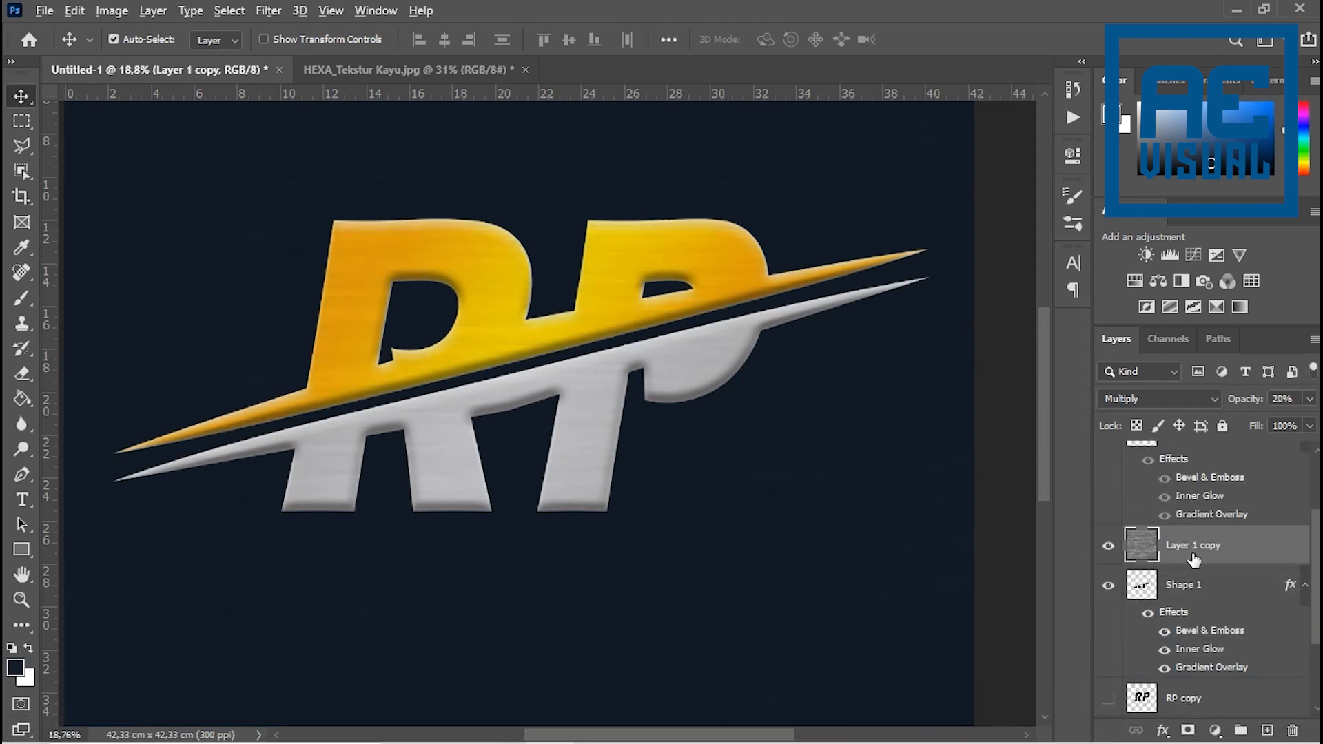
alt+click(1173, 561)
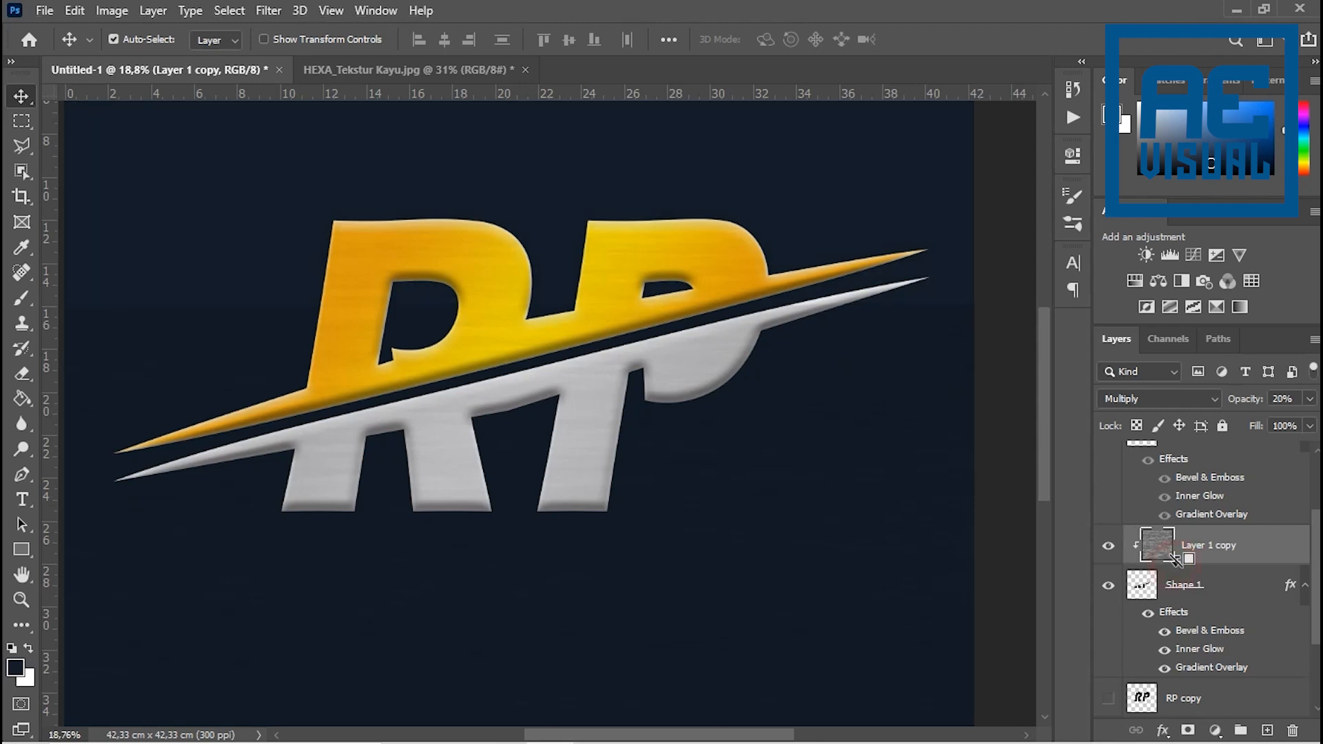
scroll(496, 508, up, 6)
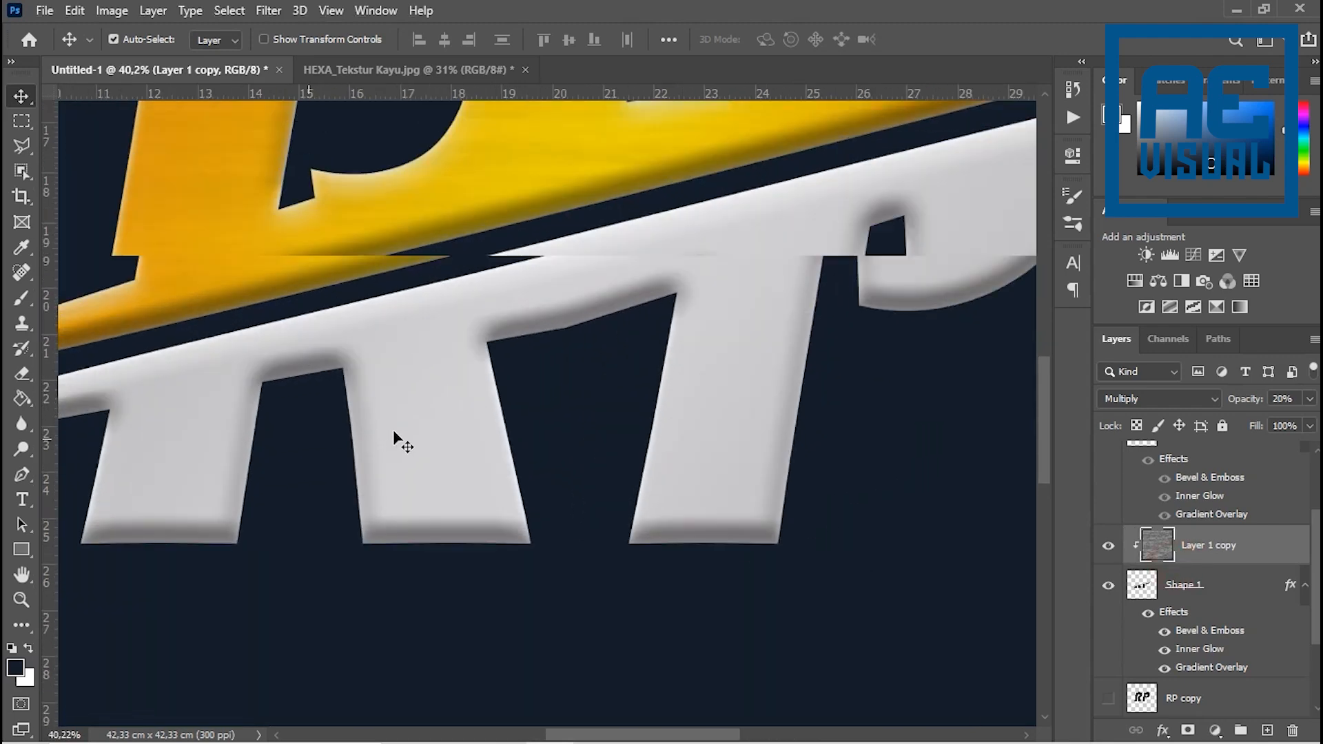
scroll(427, 421, down, 3)
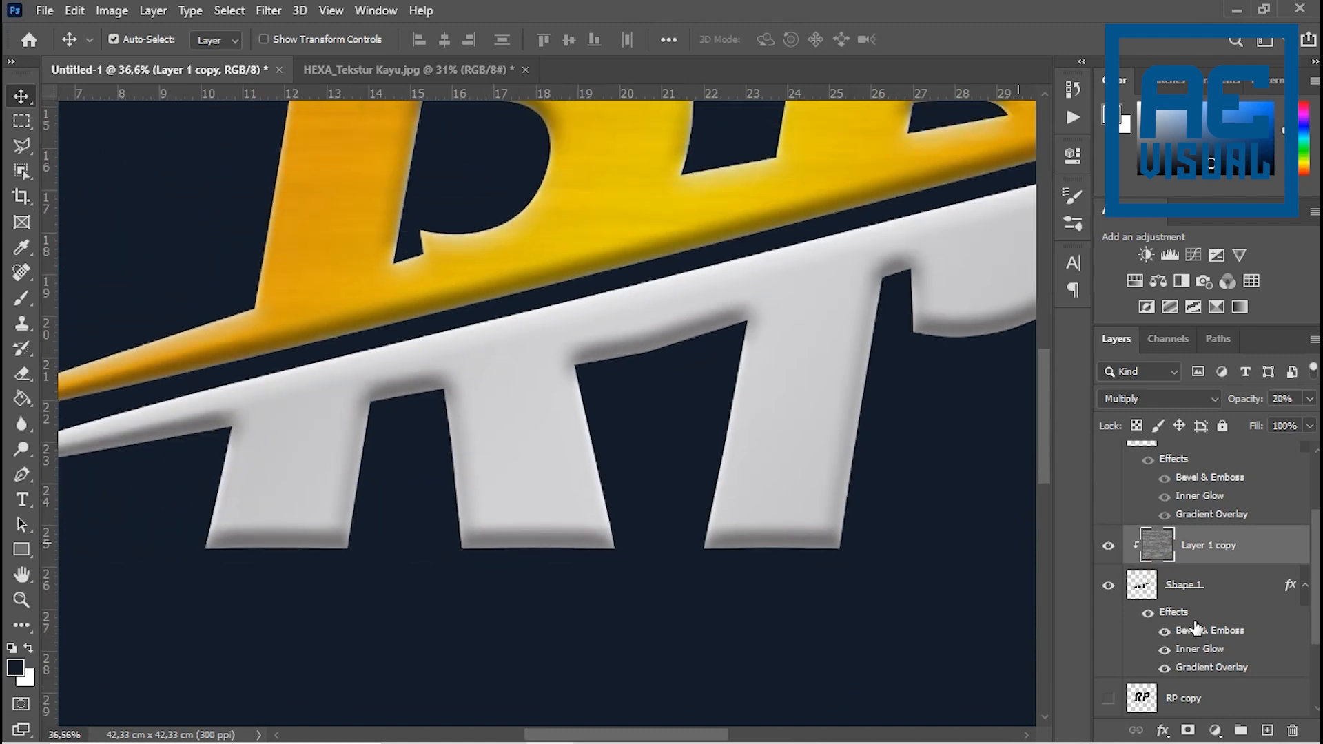
- Duplicate the silver Shape 1 layer, hide the original and rasterize the copy's layer style
click(1224, 592)
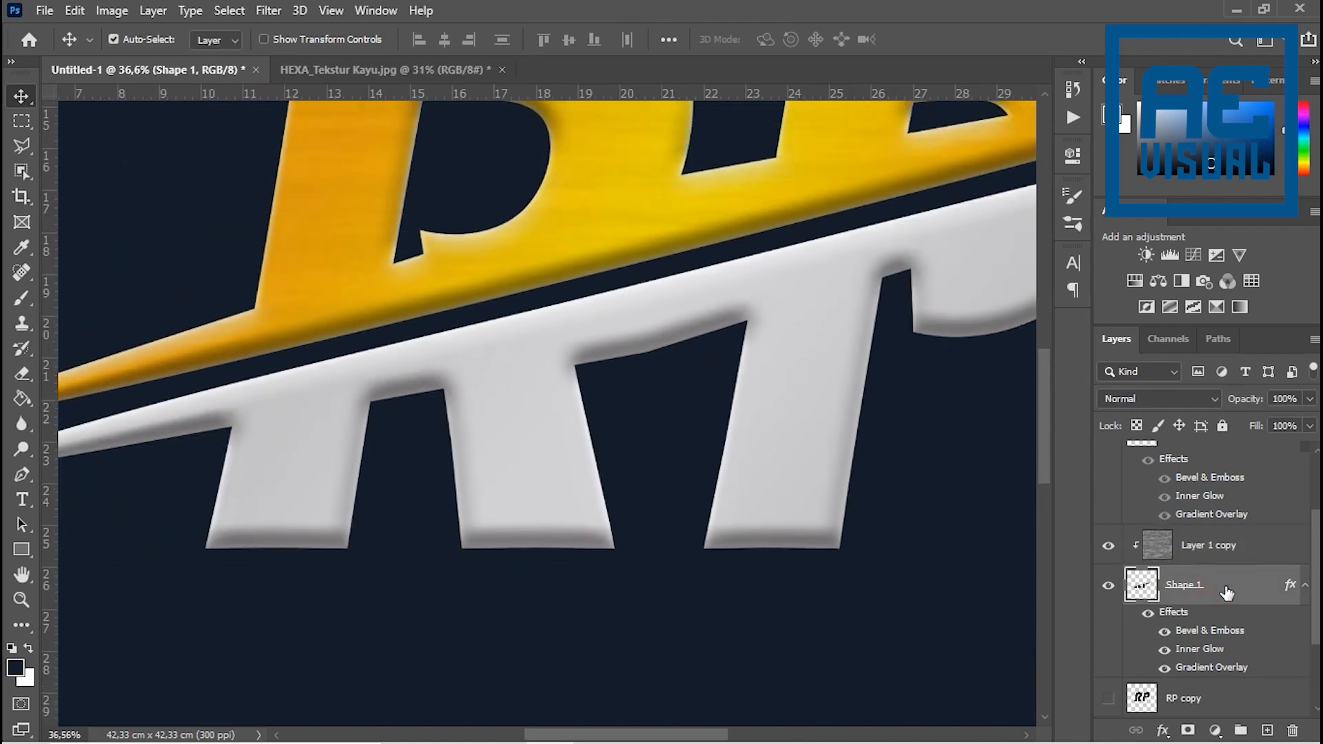
key(ctrl+j)
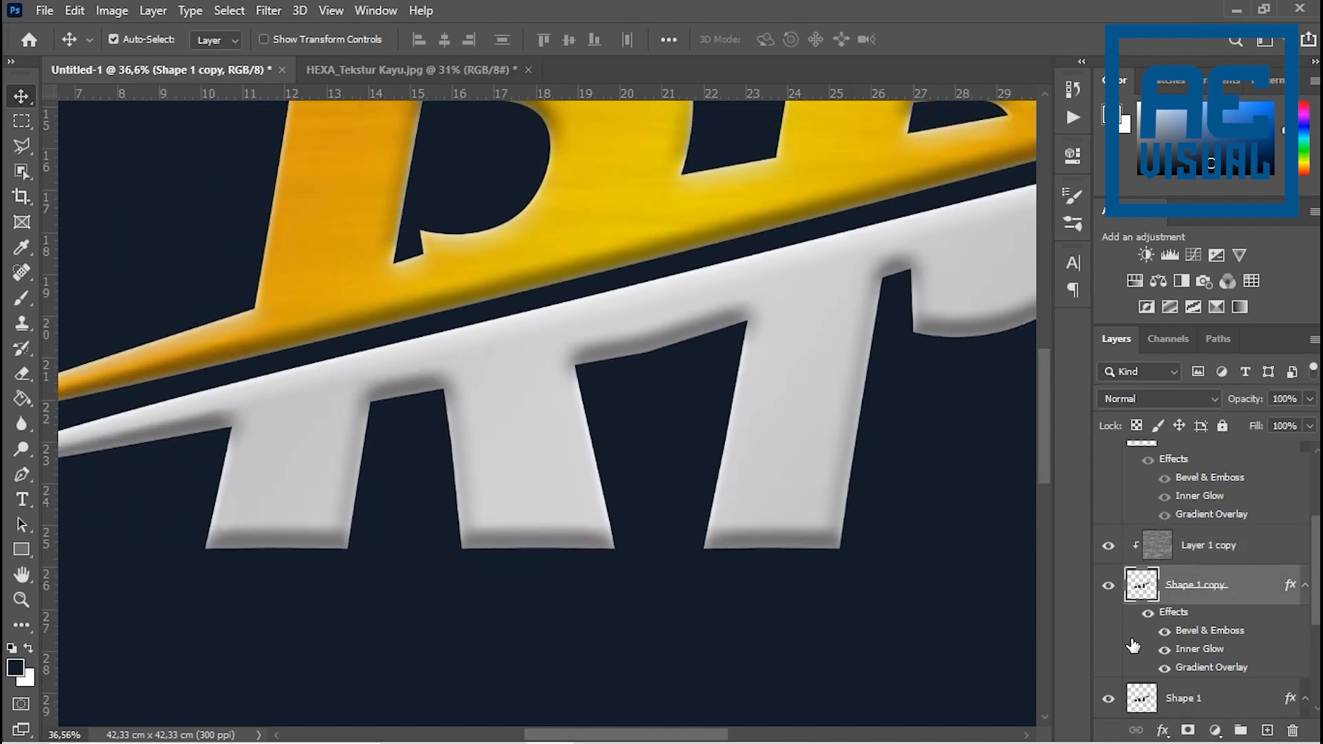
scroll(1123, 647, down, 1)
click(1109, 662)
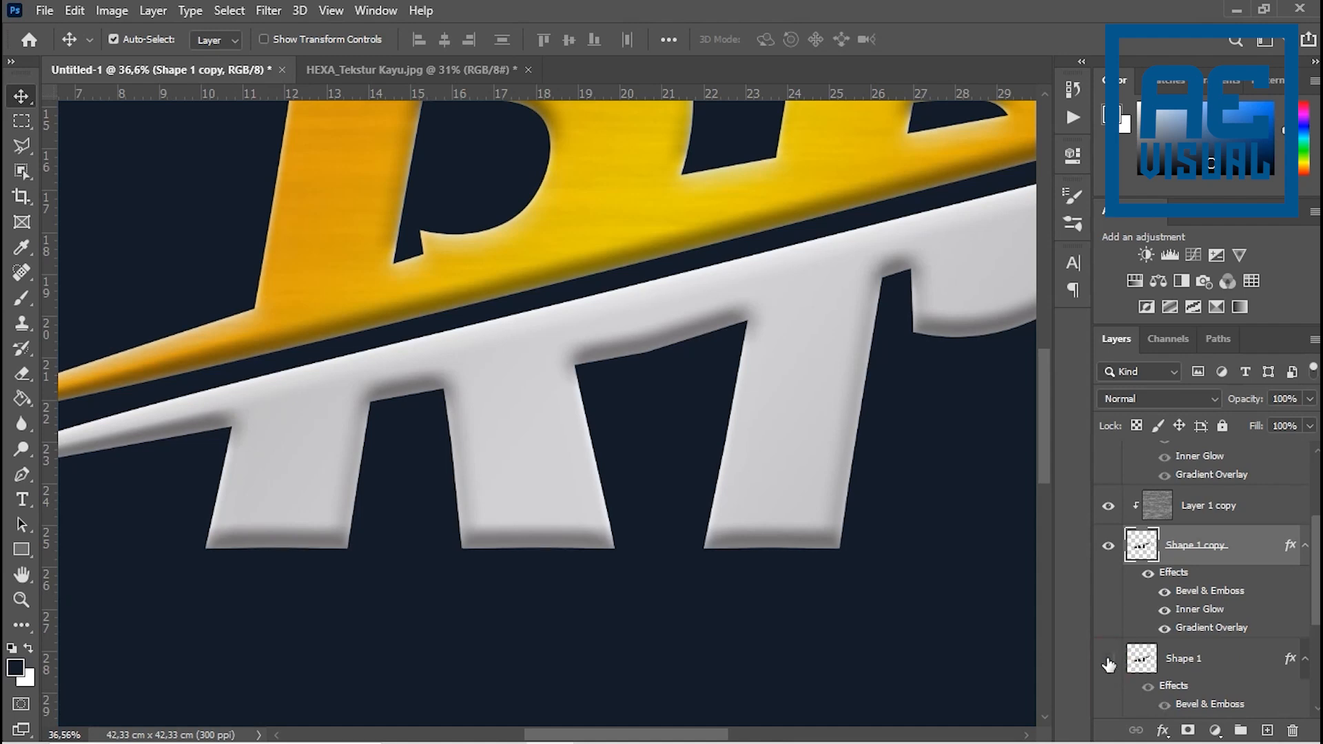
right_click(1260, 546)
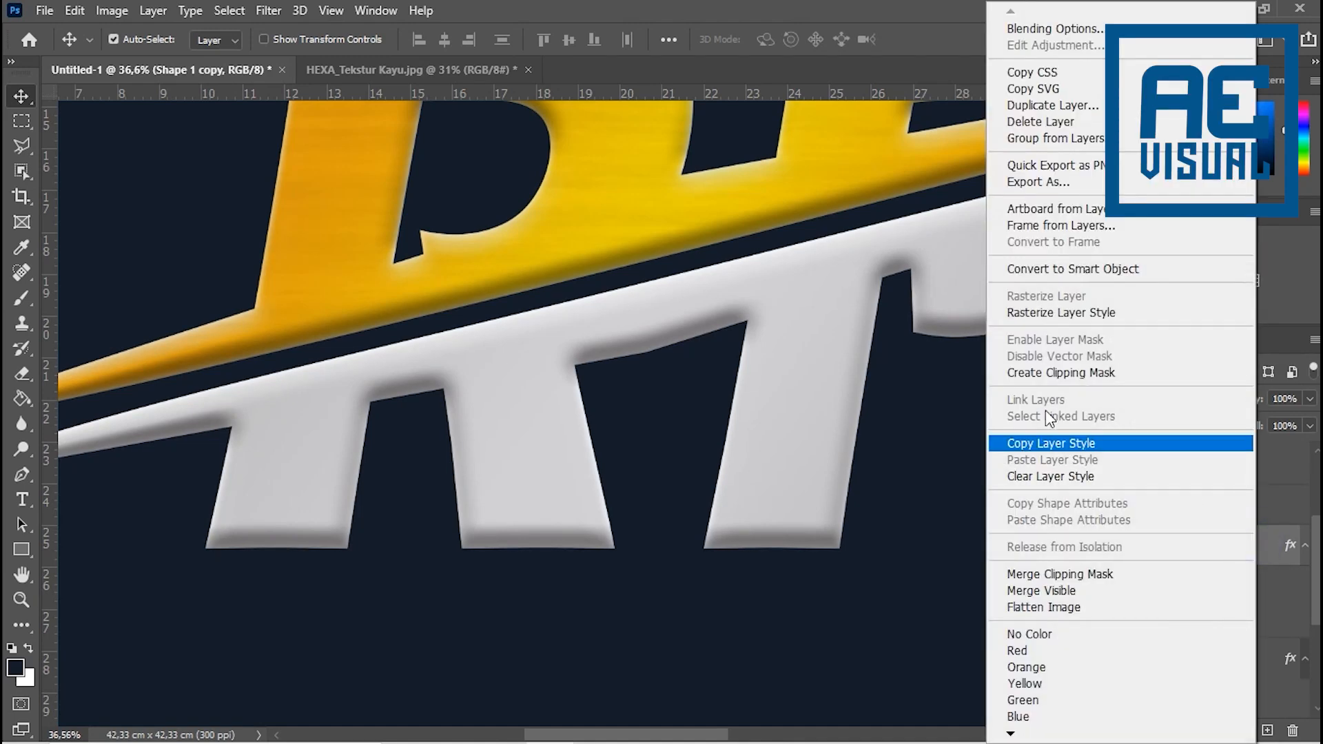
click(1049, 314)
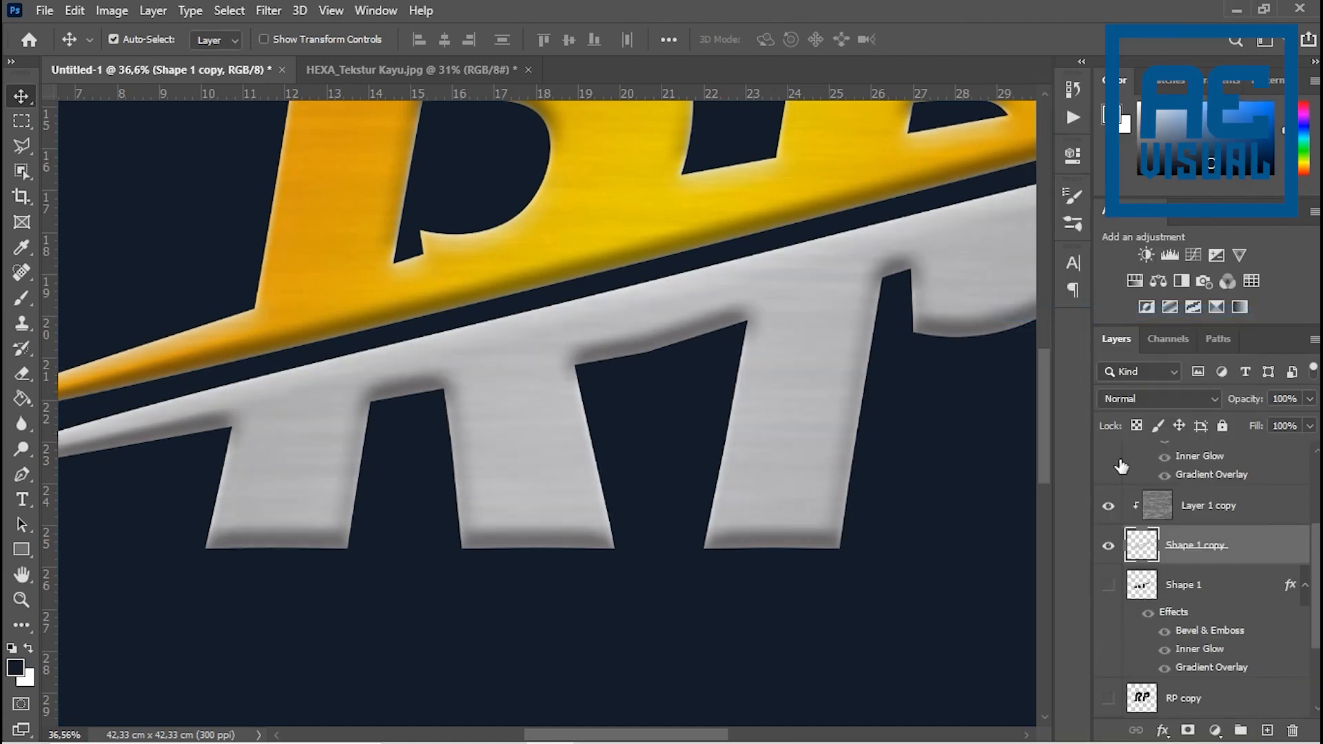
- Compare the silver lettering with and without the Layer 1 copy texture, close up and at full logo size
click(1108, 547)
click(1109, 546)
click(1109, 507)
click(1109, 508)
click(1109, 509)
click(1109, 509)
scroll(606, 362, down, 5)
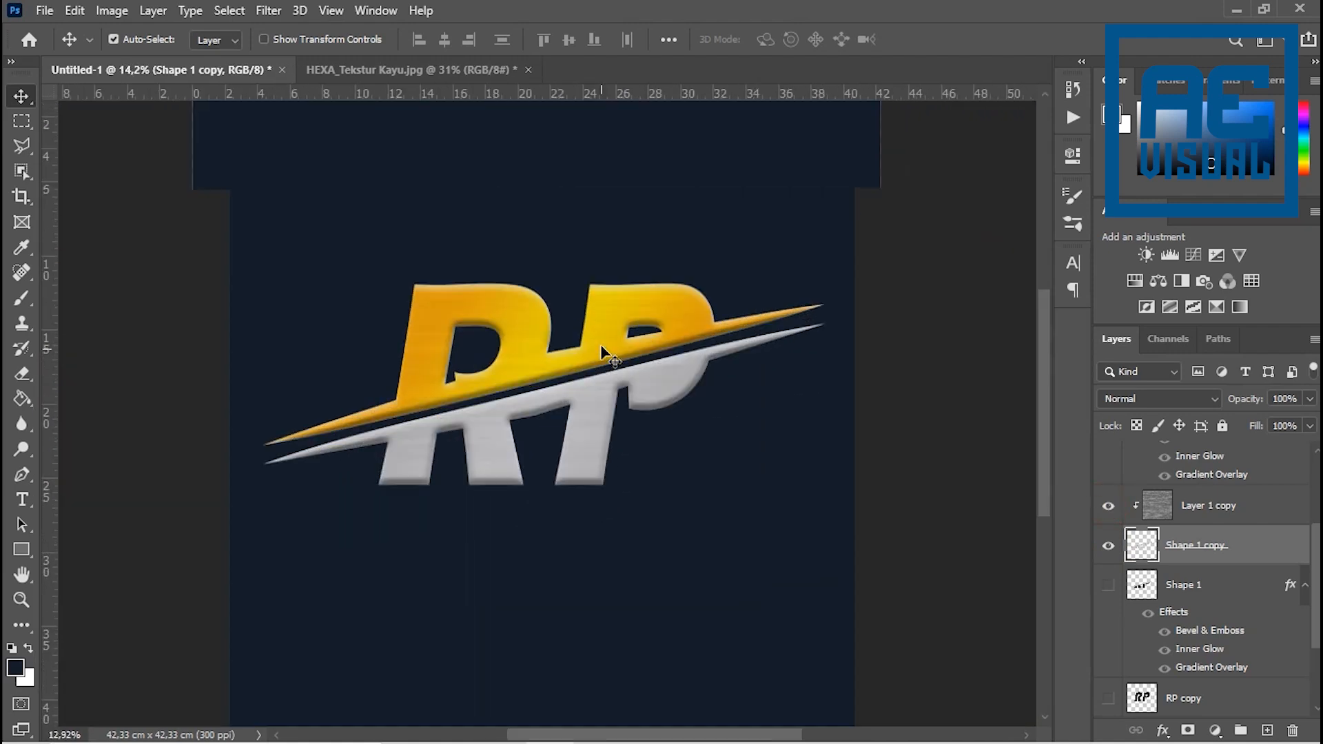
scroll(607, 362, up, 2)
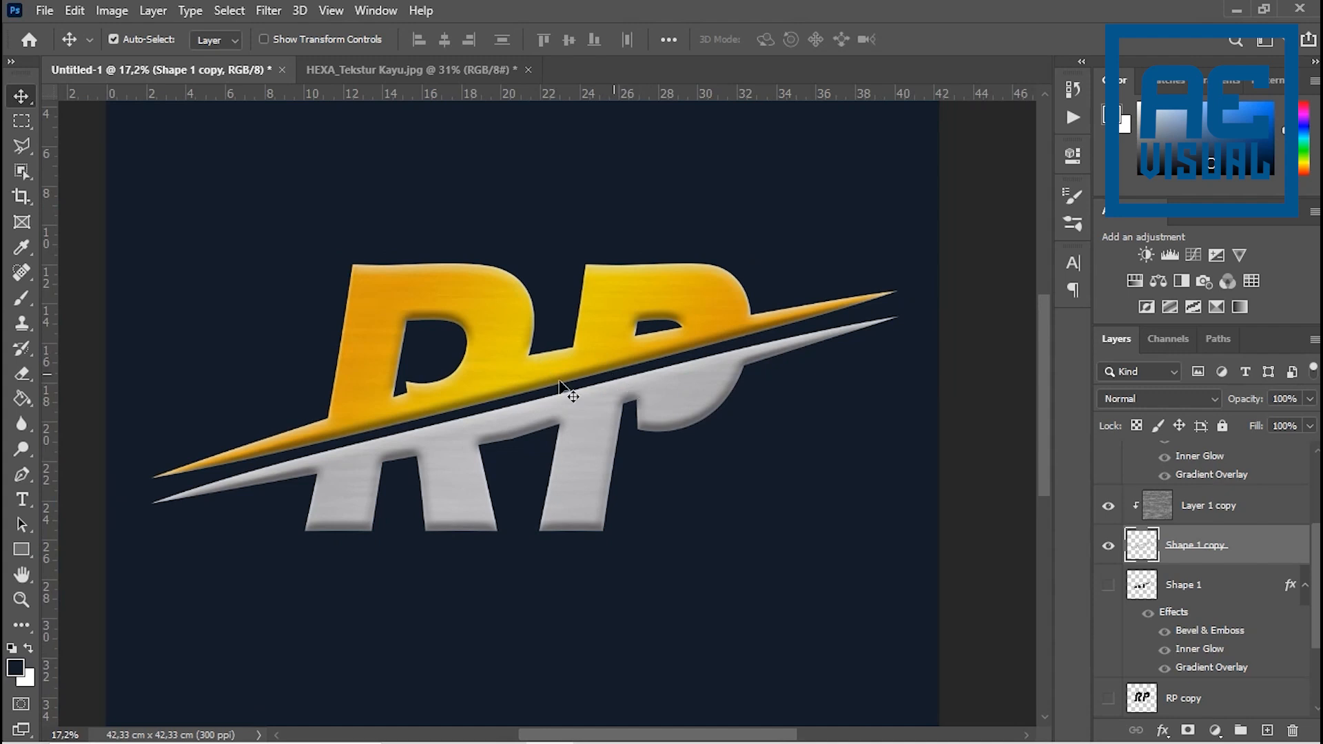
scroll(570, 392, up, 1)
- Add a Curves adjustment above Layer 1, clipped to the gold letters, and raise the curve's midpoint slightly to brighten them
scroll(1219, 536, up, 3)
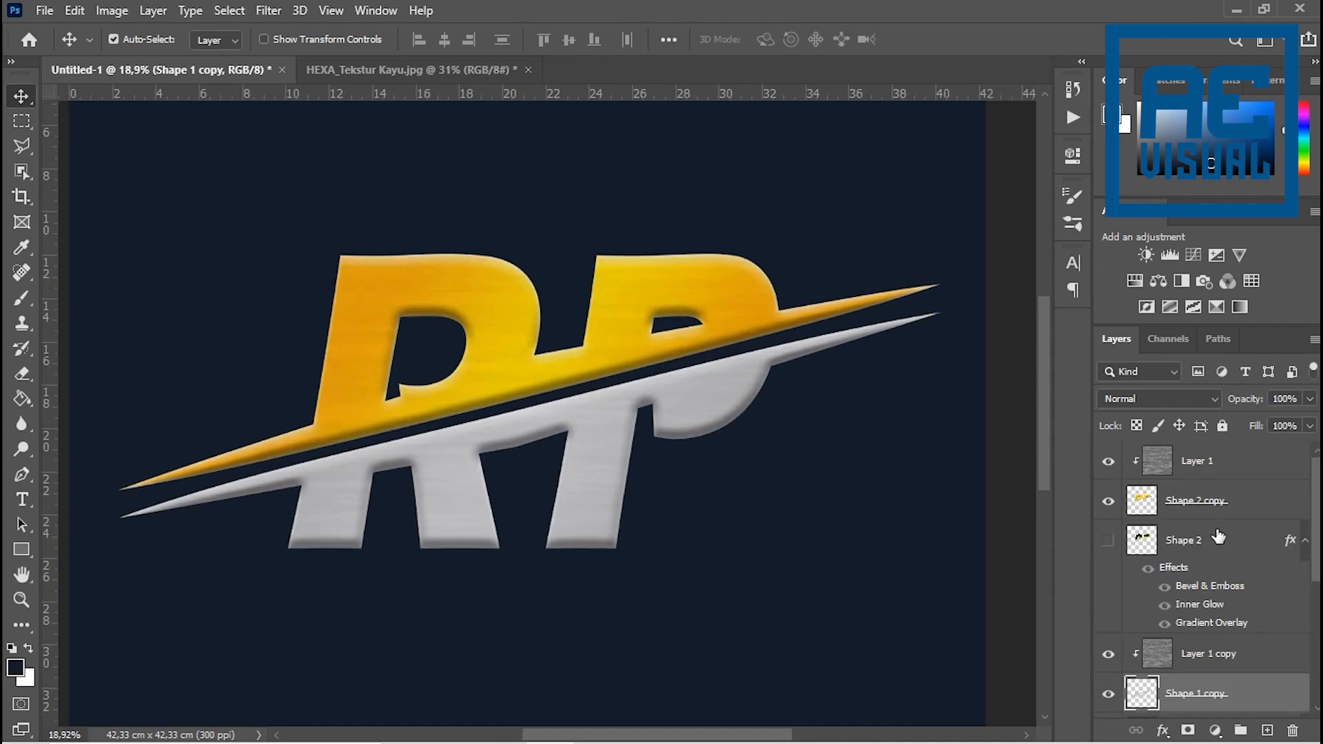
click(1211, 468)
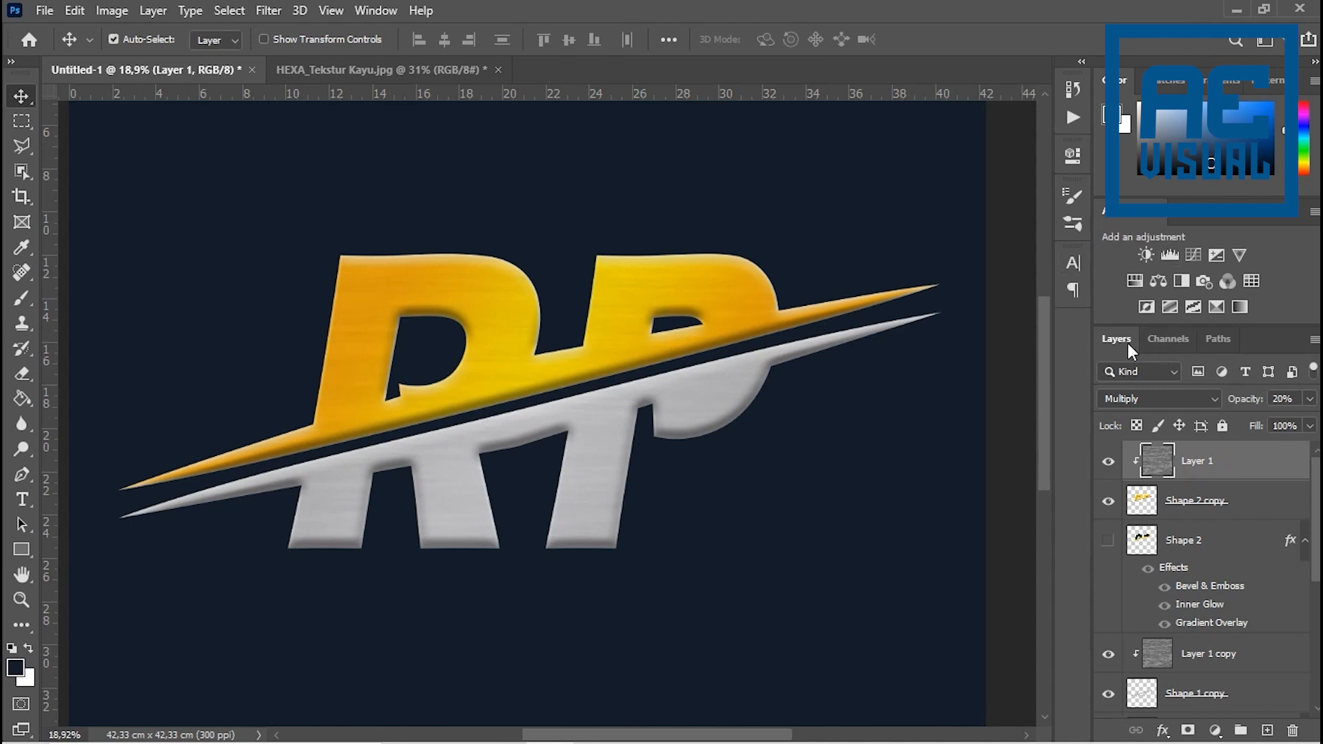
click(1193, 257)
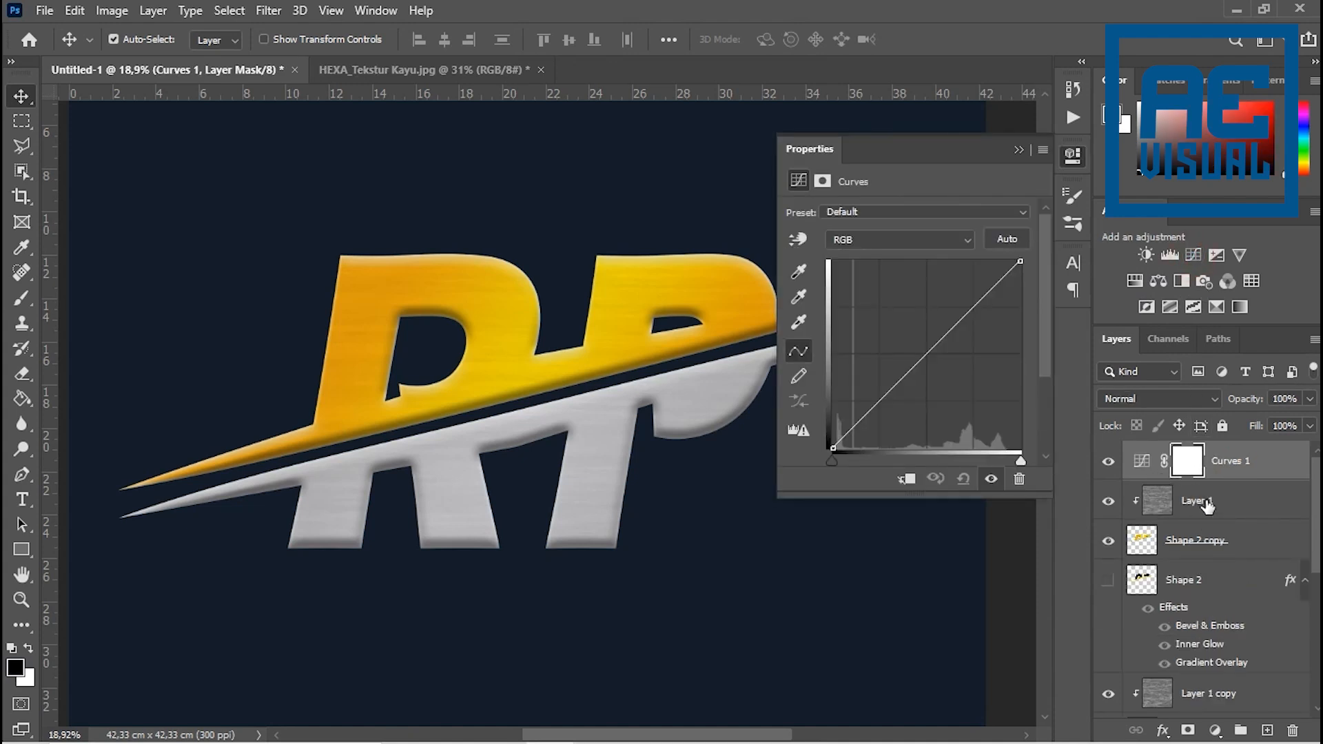
drag(1191, 482, 1176, 476)
key(alt)
click(907, 482)
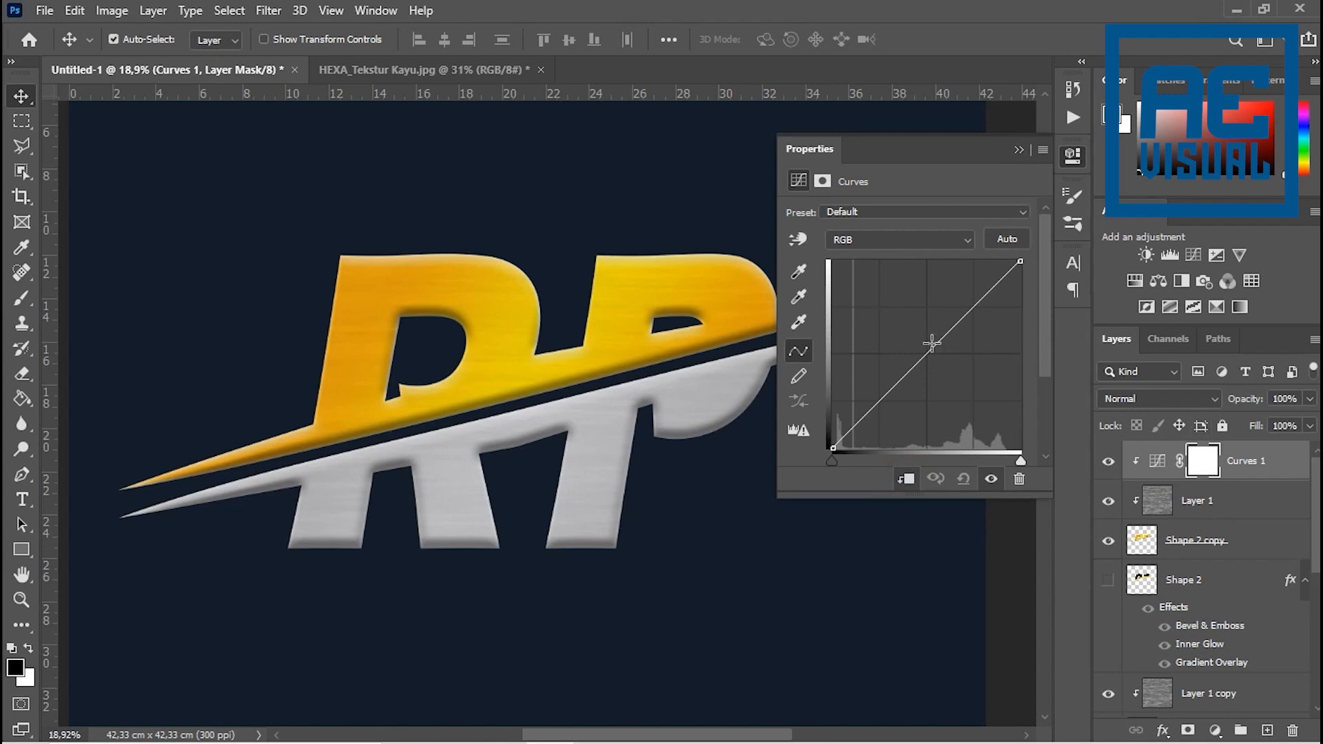
mouse_move(921, 355)
mouse_down()
mouse_move(895, 343)
mouse_move(912, 349)
mouse_move(915, 331)
mouse_move(922, 347)
mouse_up()
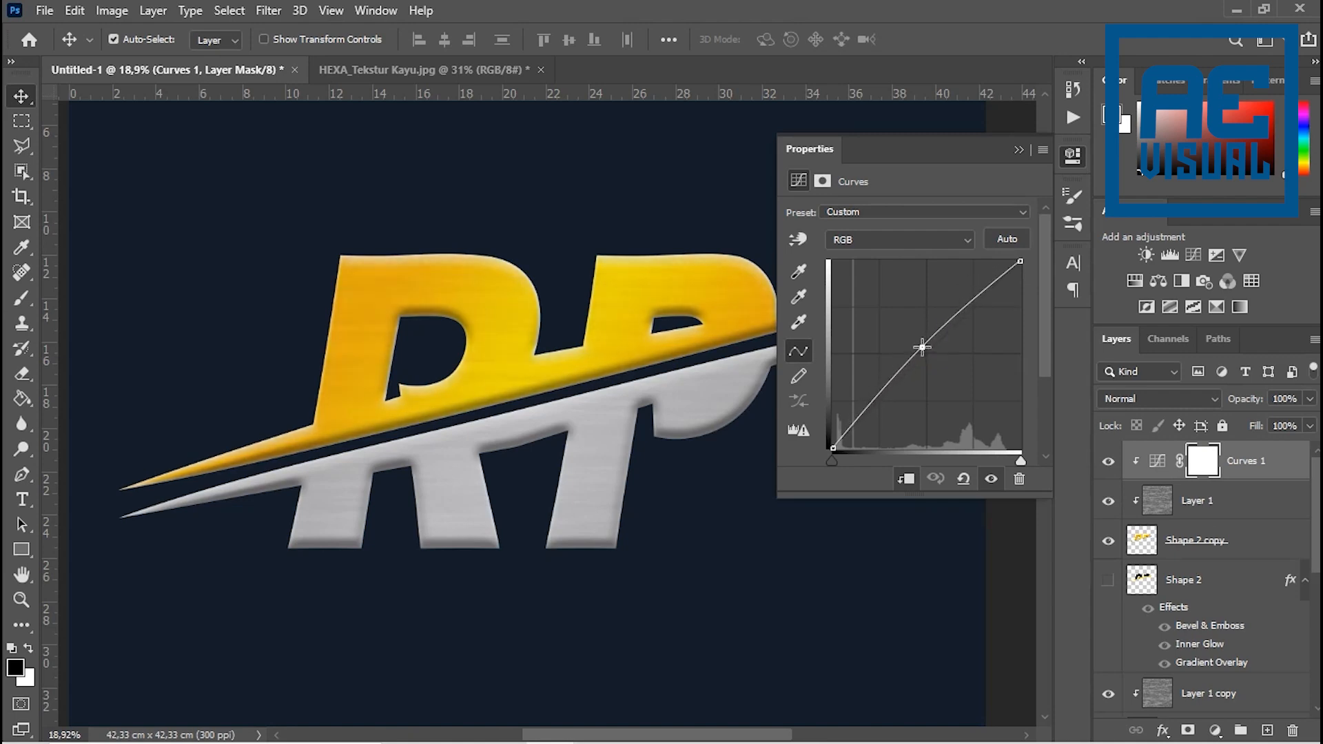
click(1019, 150)
scroll(561, 407, down, 2)
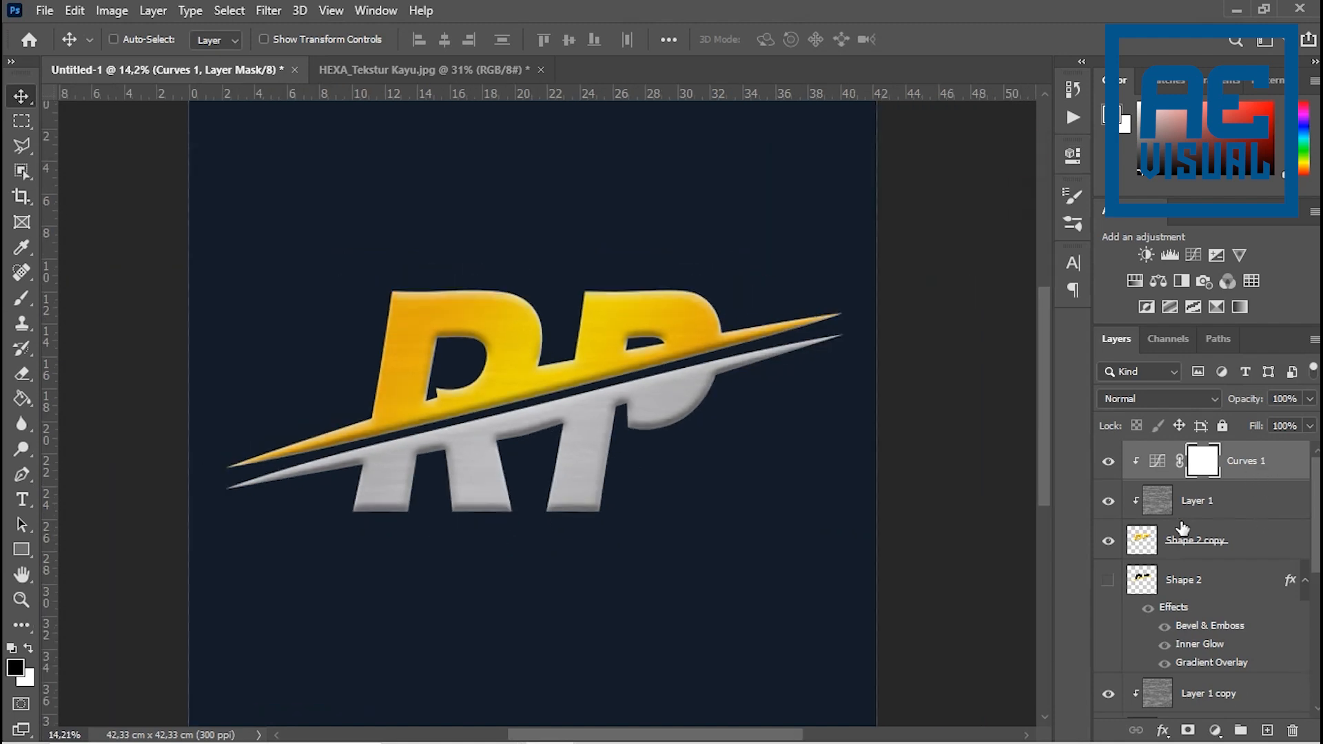
- Add a Curves adjustment above Layer 1 copy, clipped to the silver letters, and raise the curve's midpoint slightly to brighten them
scroll(1216, 644, down, 2)
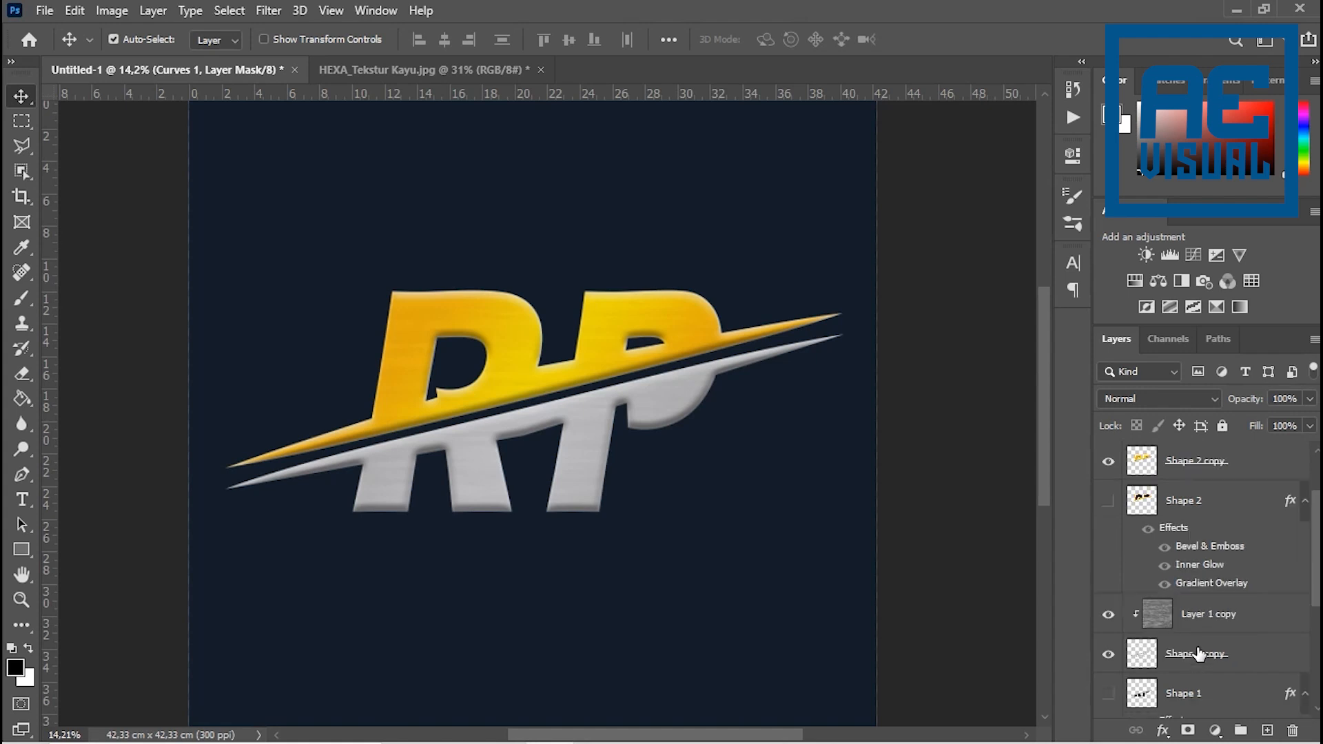
click(1203, 613)
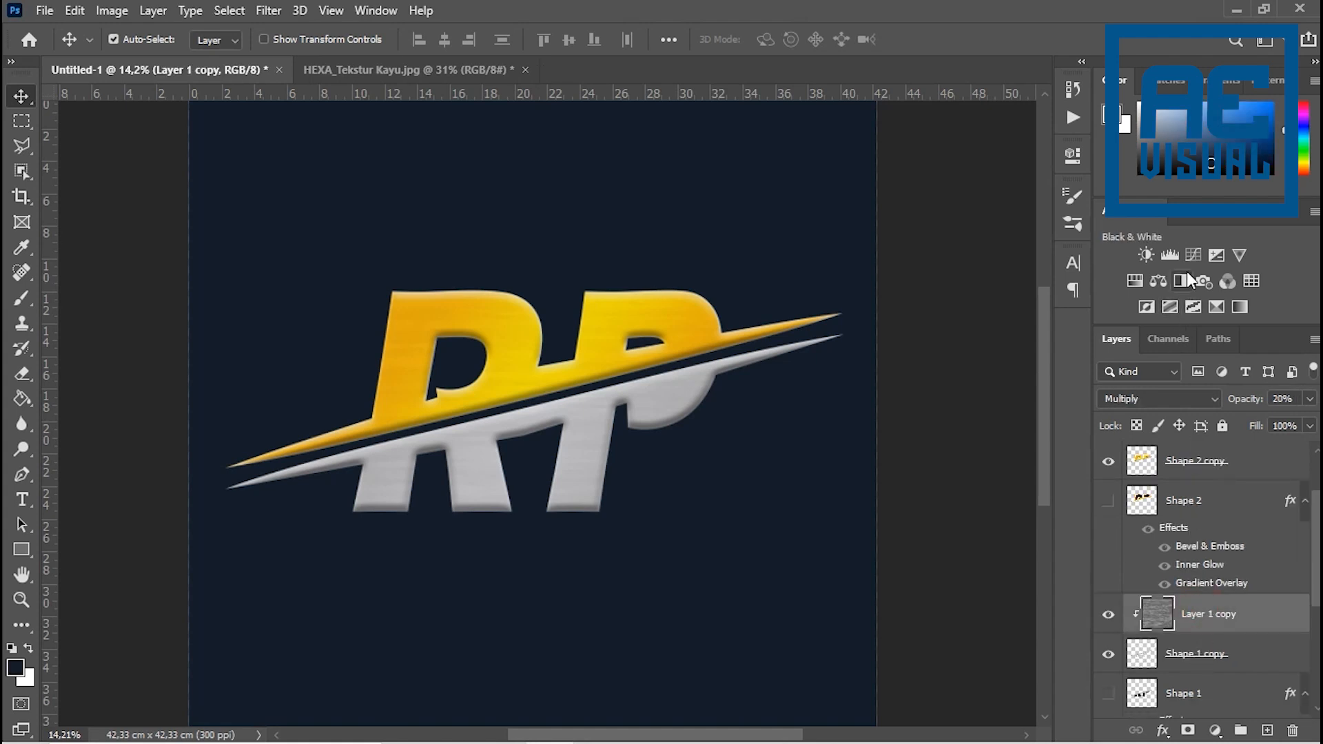
click(1193, 253)
click(908, 480)
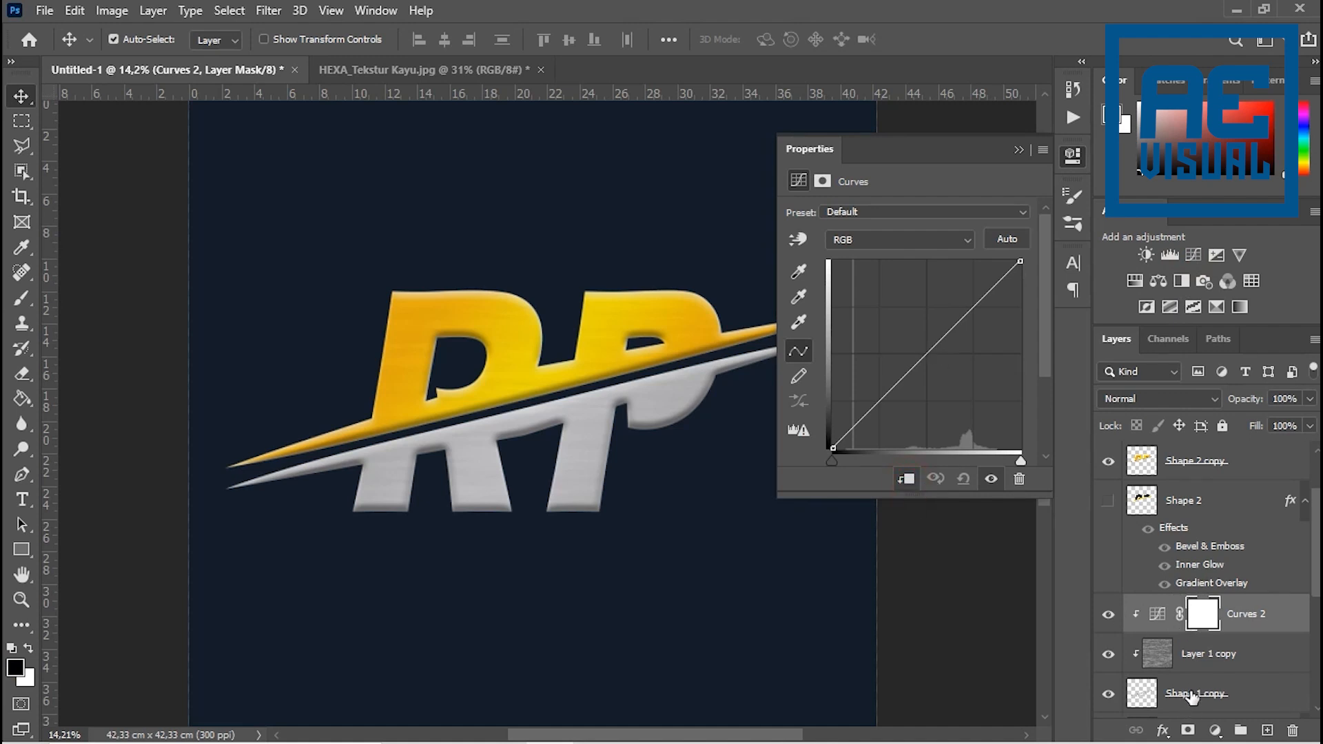
drag(923, 351, 918, 345)
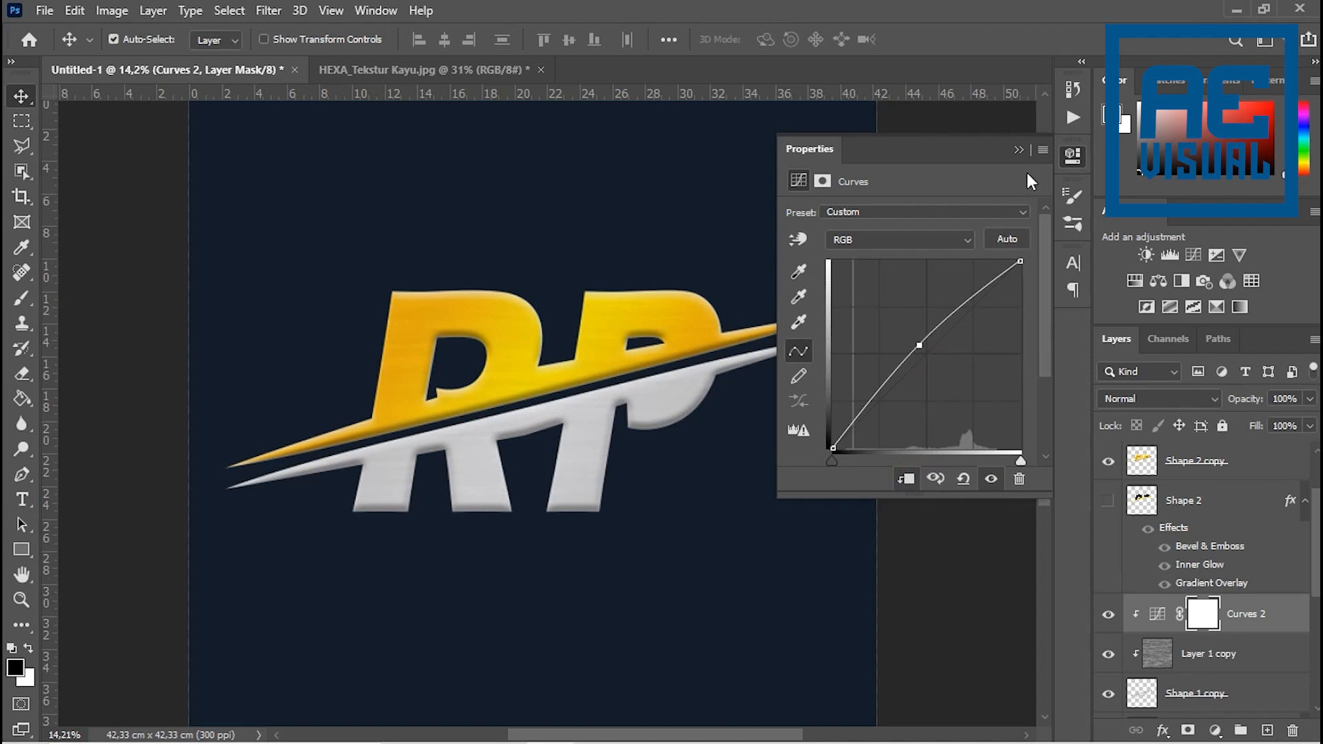
click(1018, 150)
scroll(520, 467, up, 5)
scroll(606, 407, down, 4)
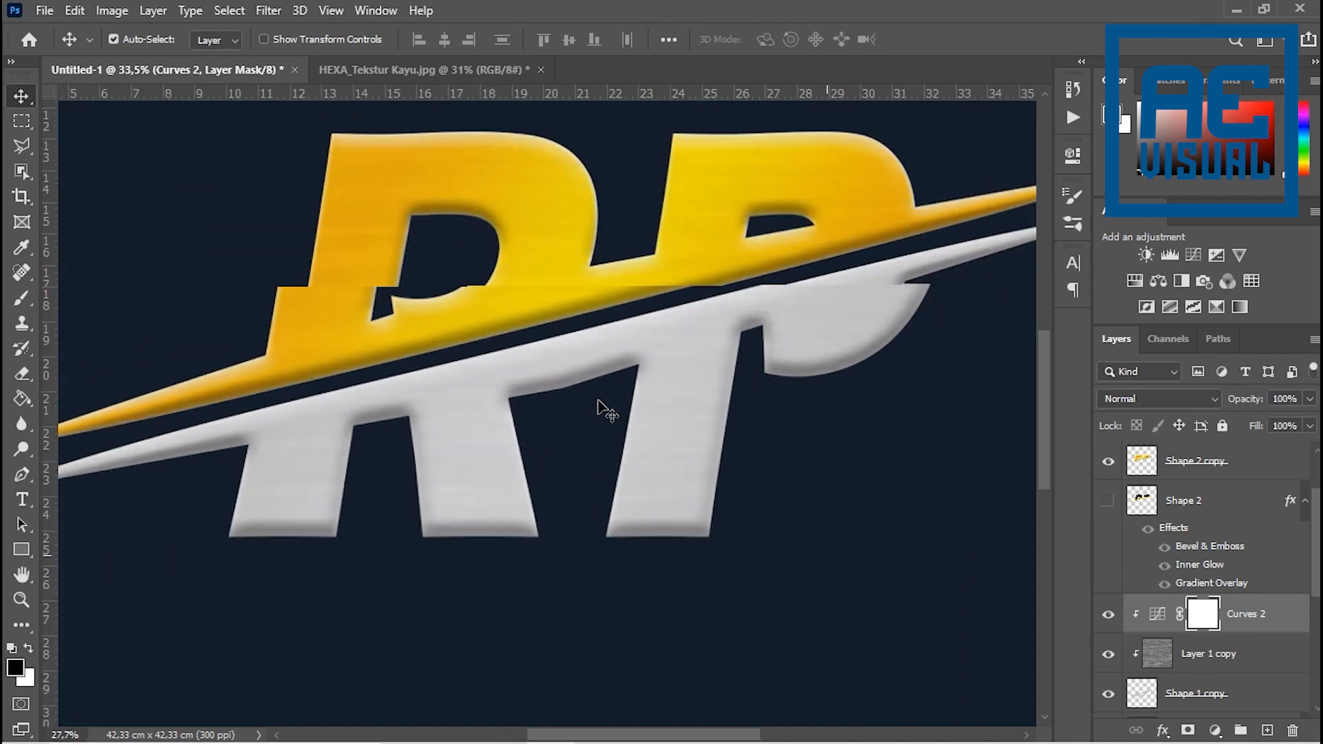
scroll(599, 406, down, 2)
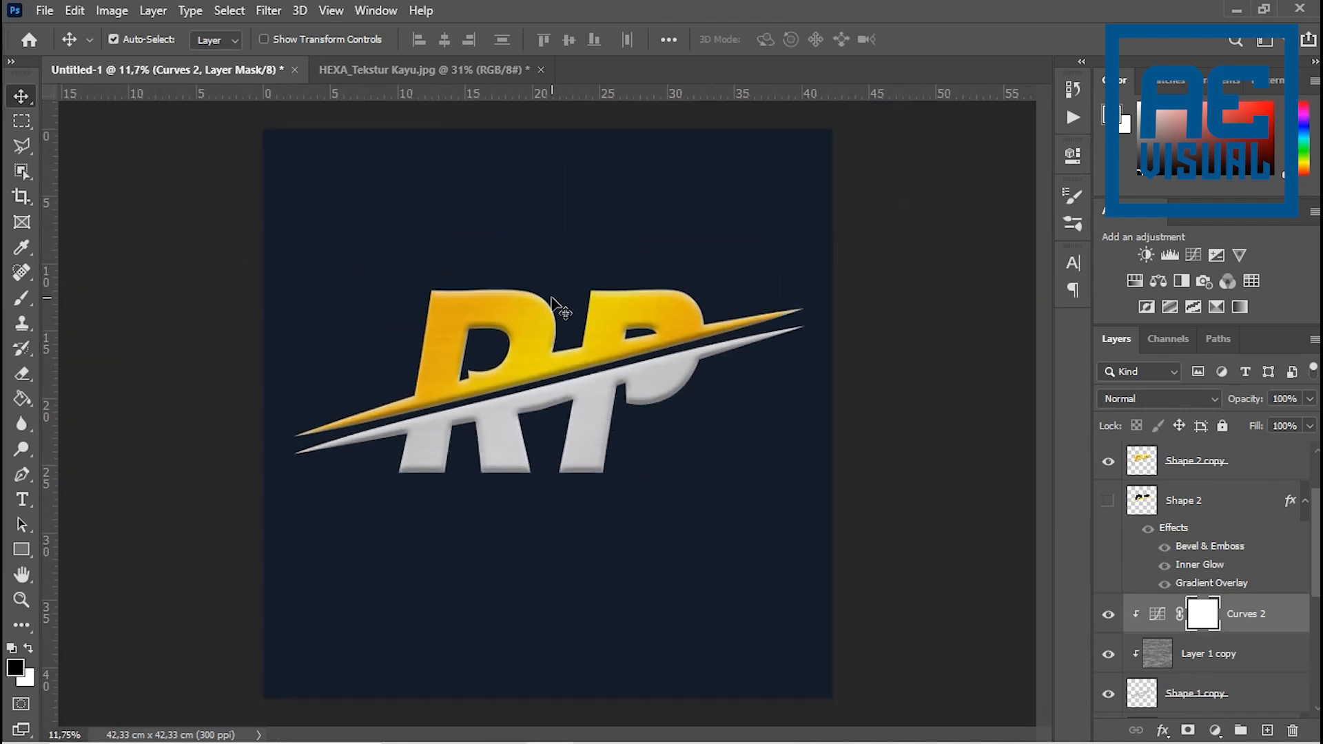
scroll(552, 297, down, 1)
scroll(552, 298, up, 2)
scroll(551, 299, down, 1)
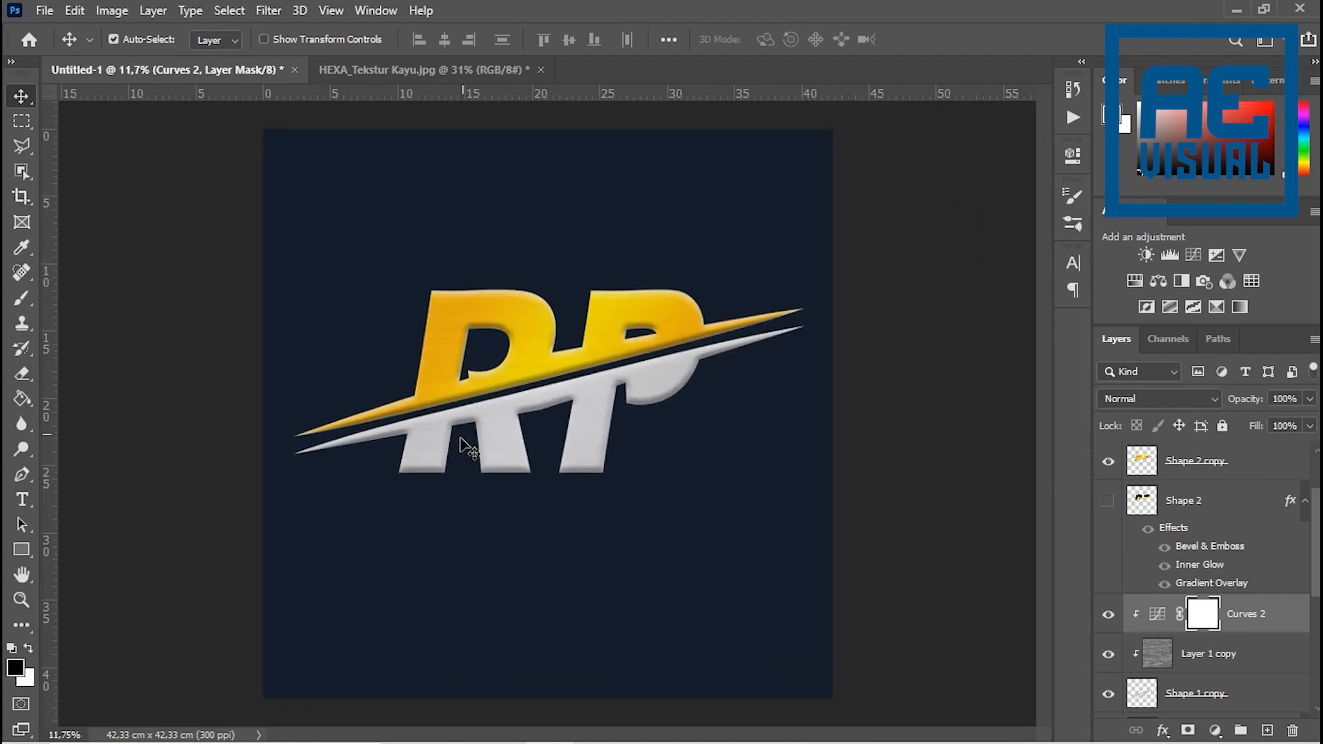